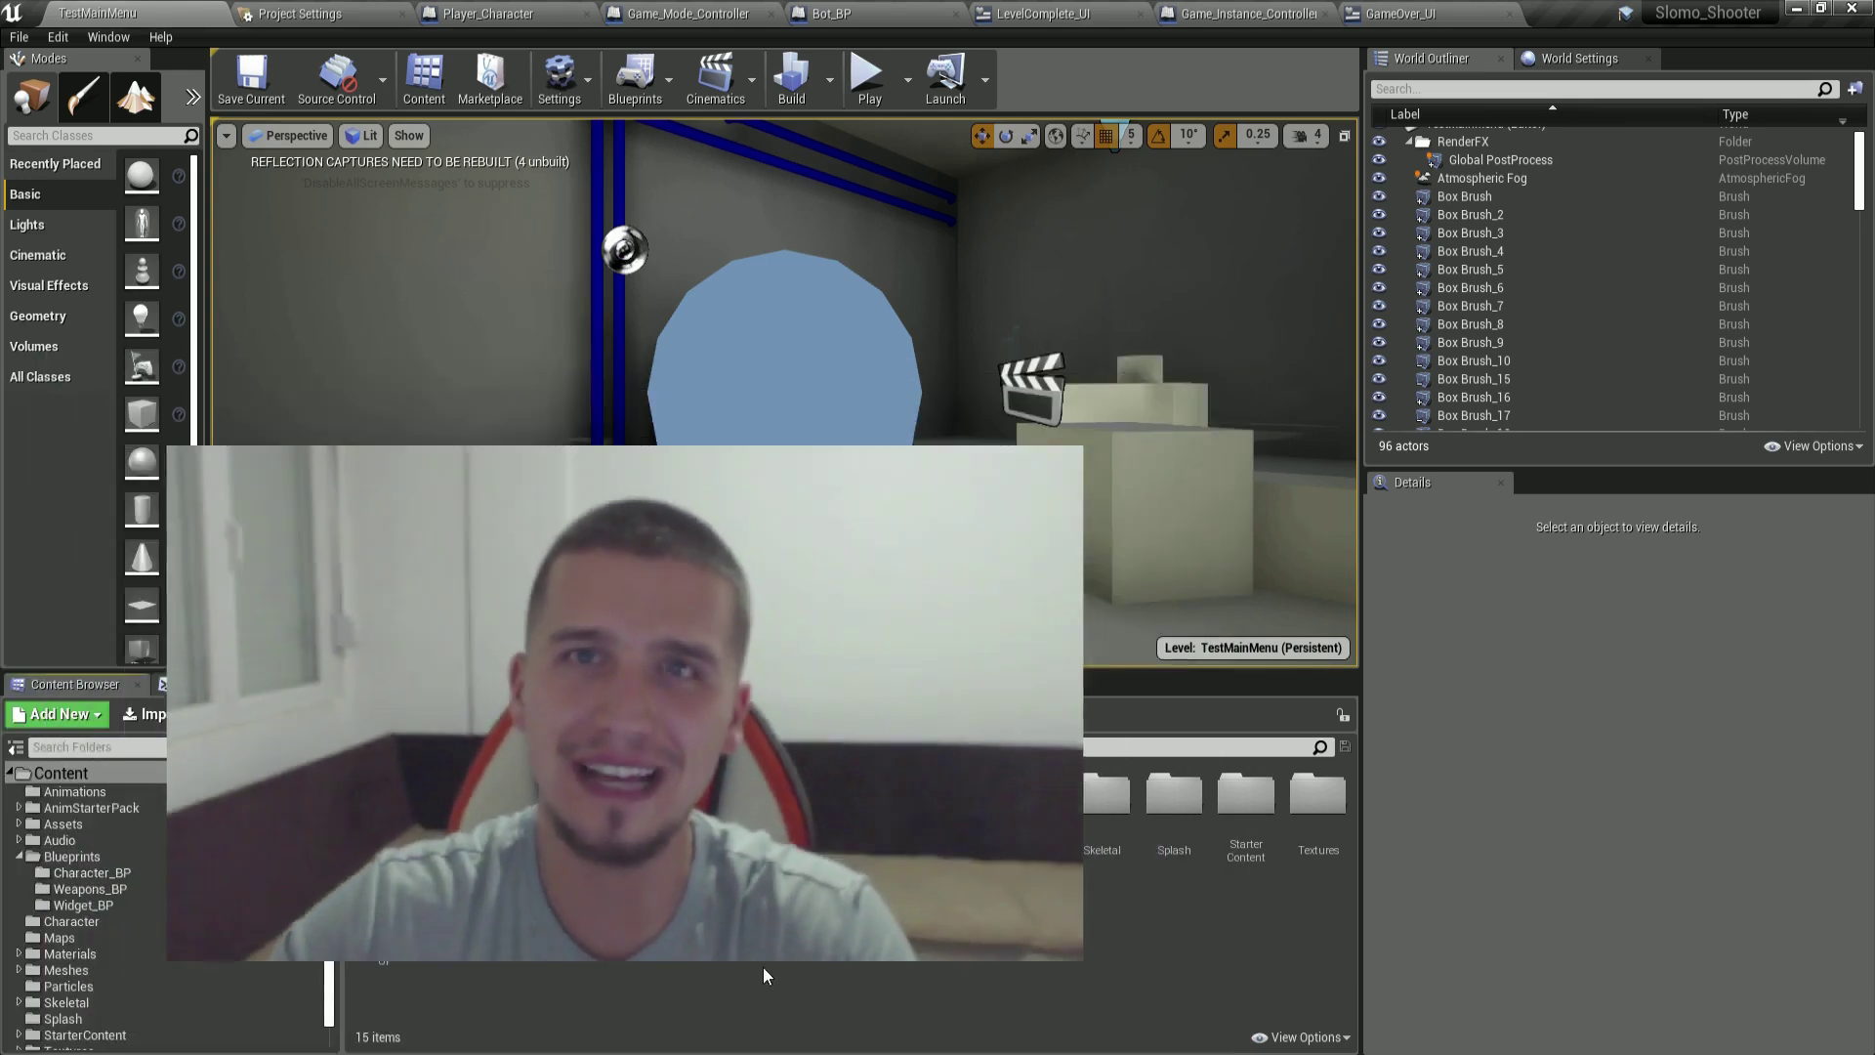
Step: Play-test the game in the editor, start it from its main menu and walk up the stairs to the dash instructions
left_click(867, 76)
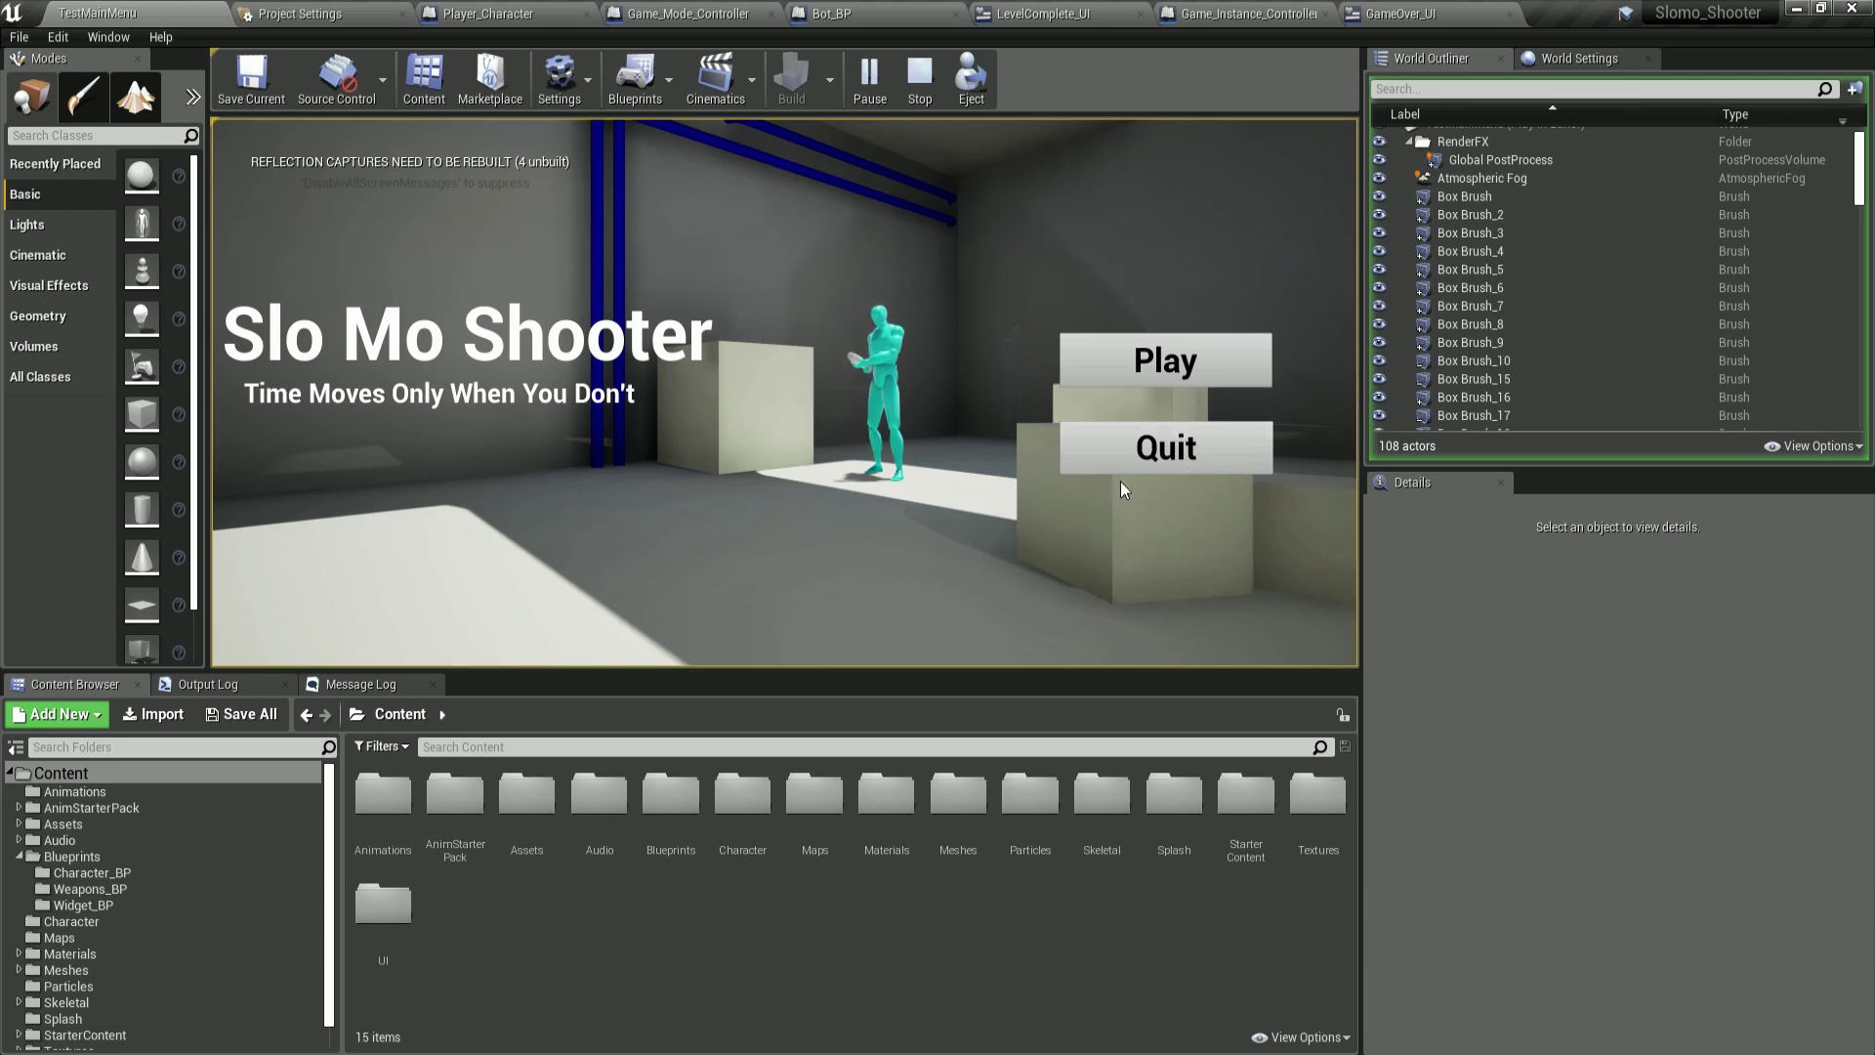
left_click(1103, 360)
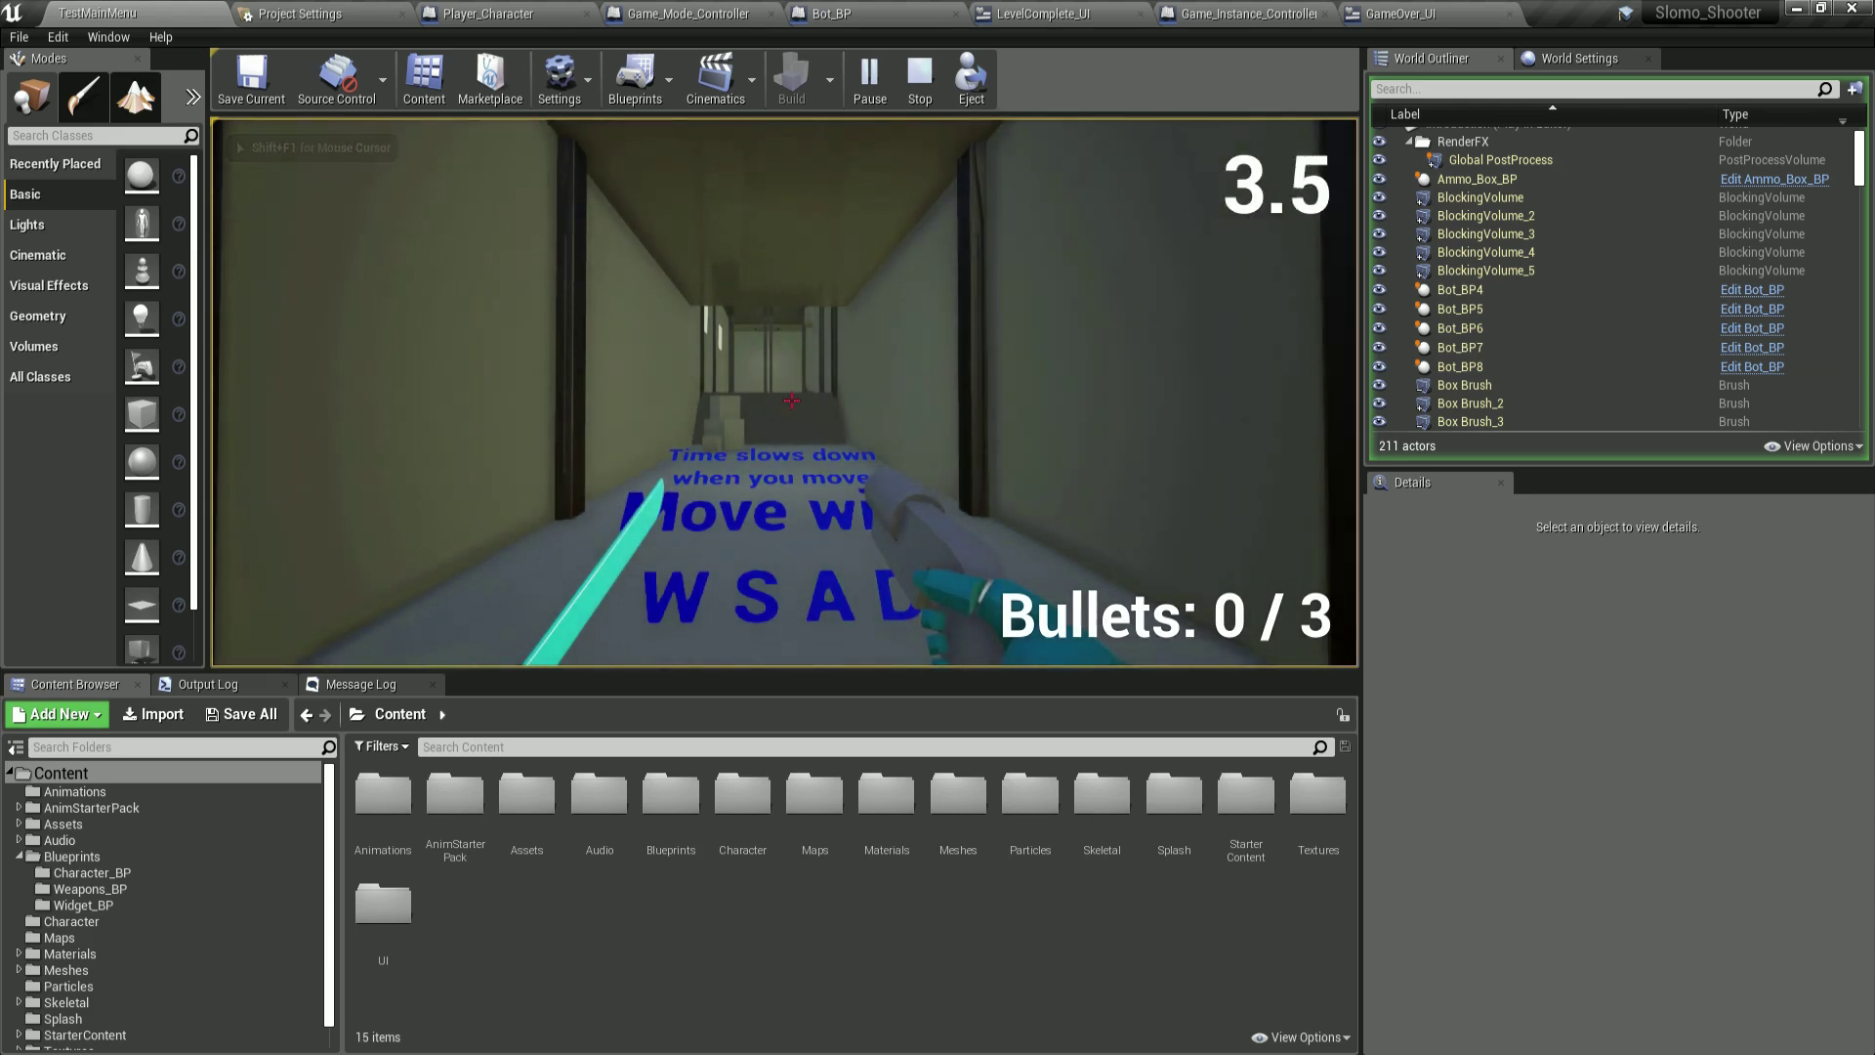
key("w")
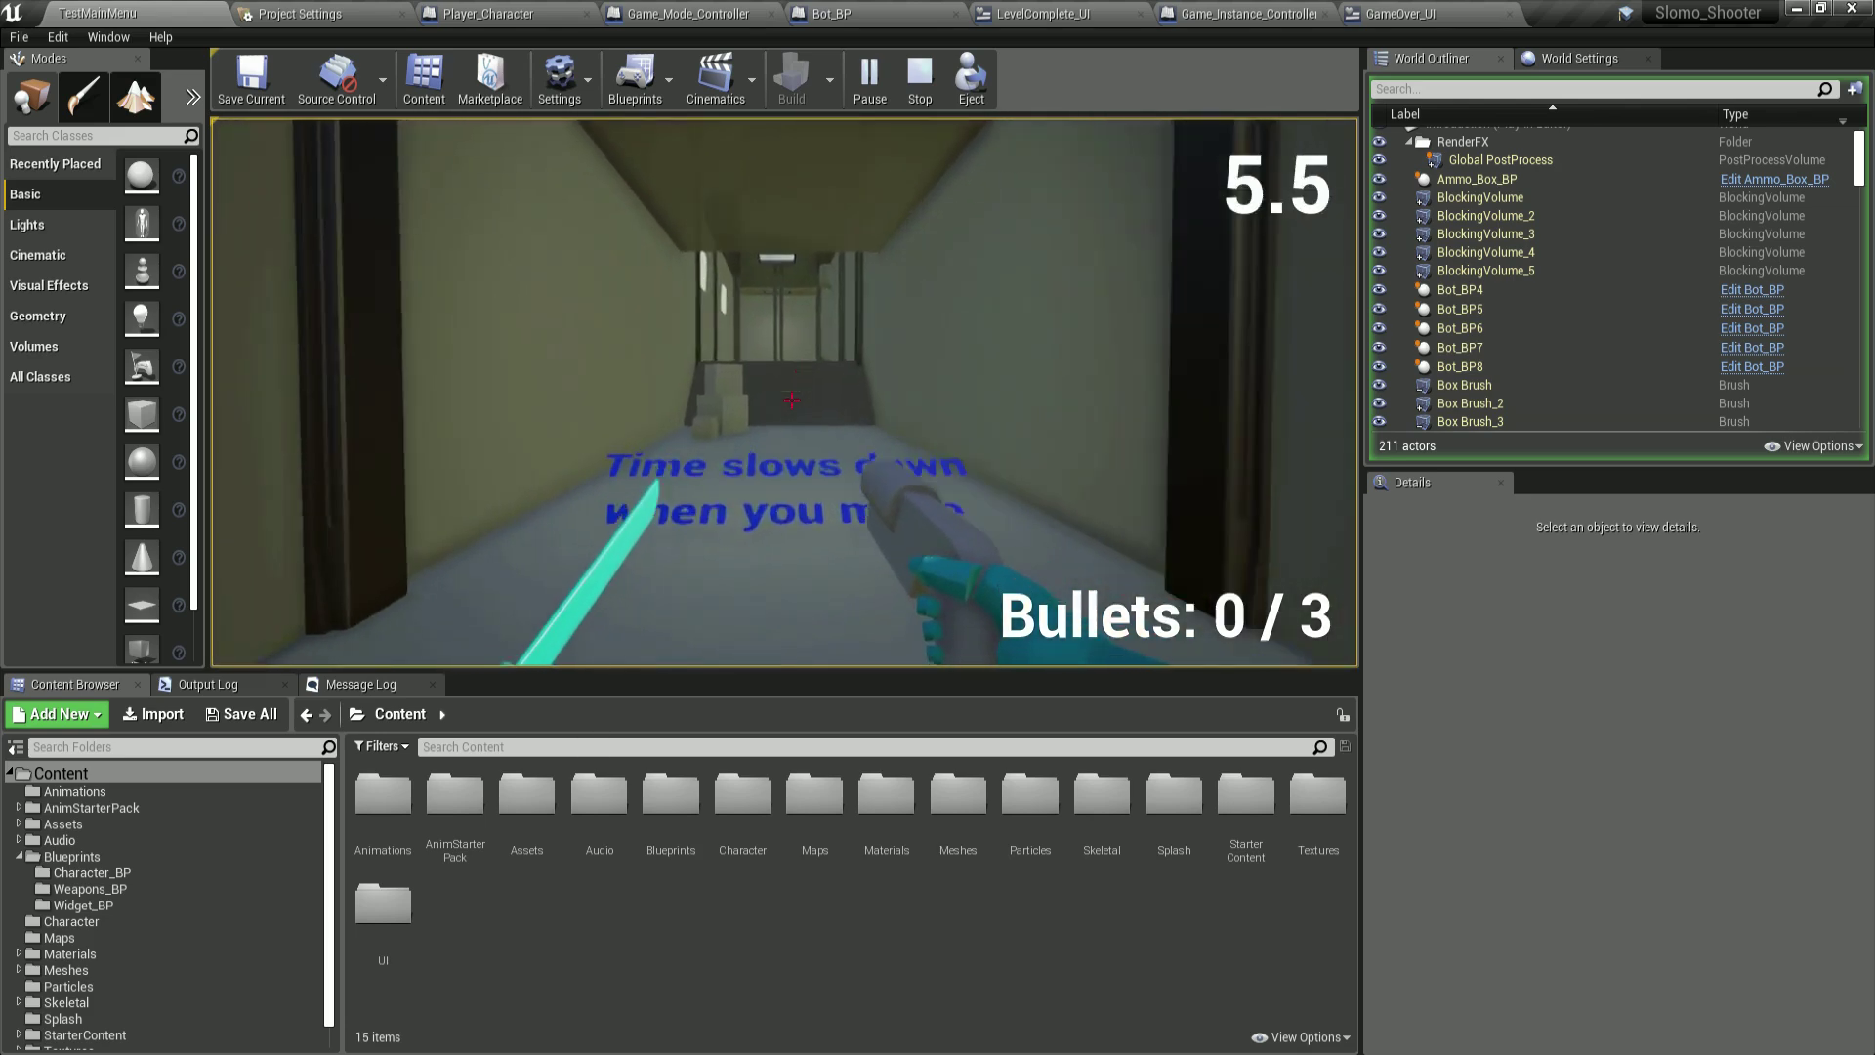
key("w")
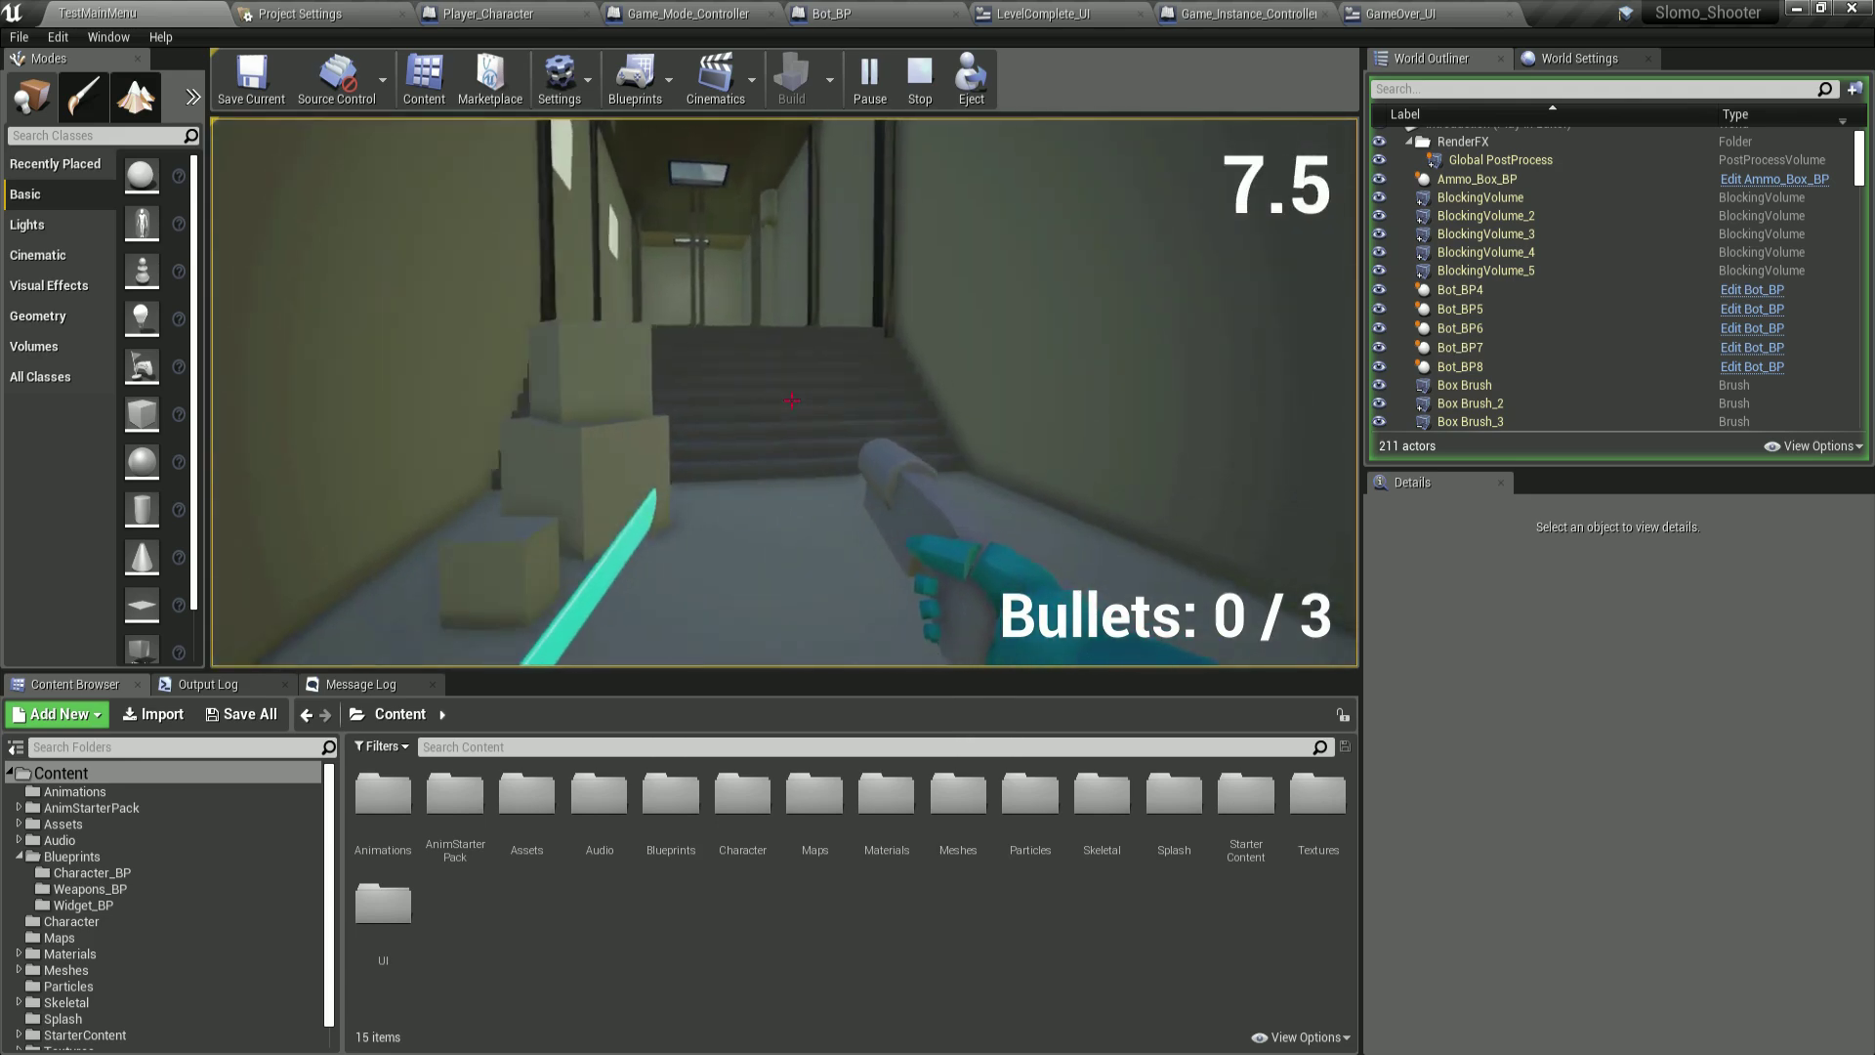
key("w")
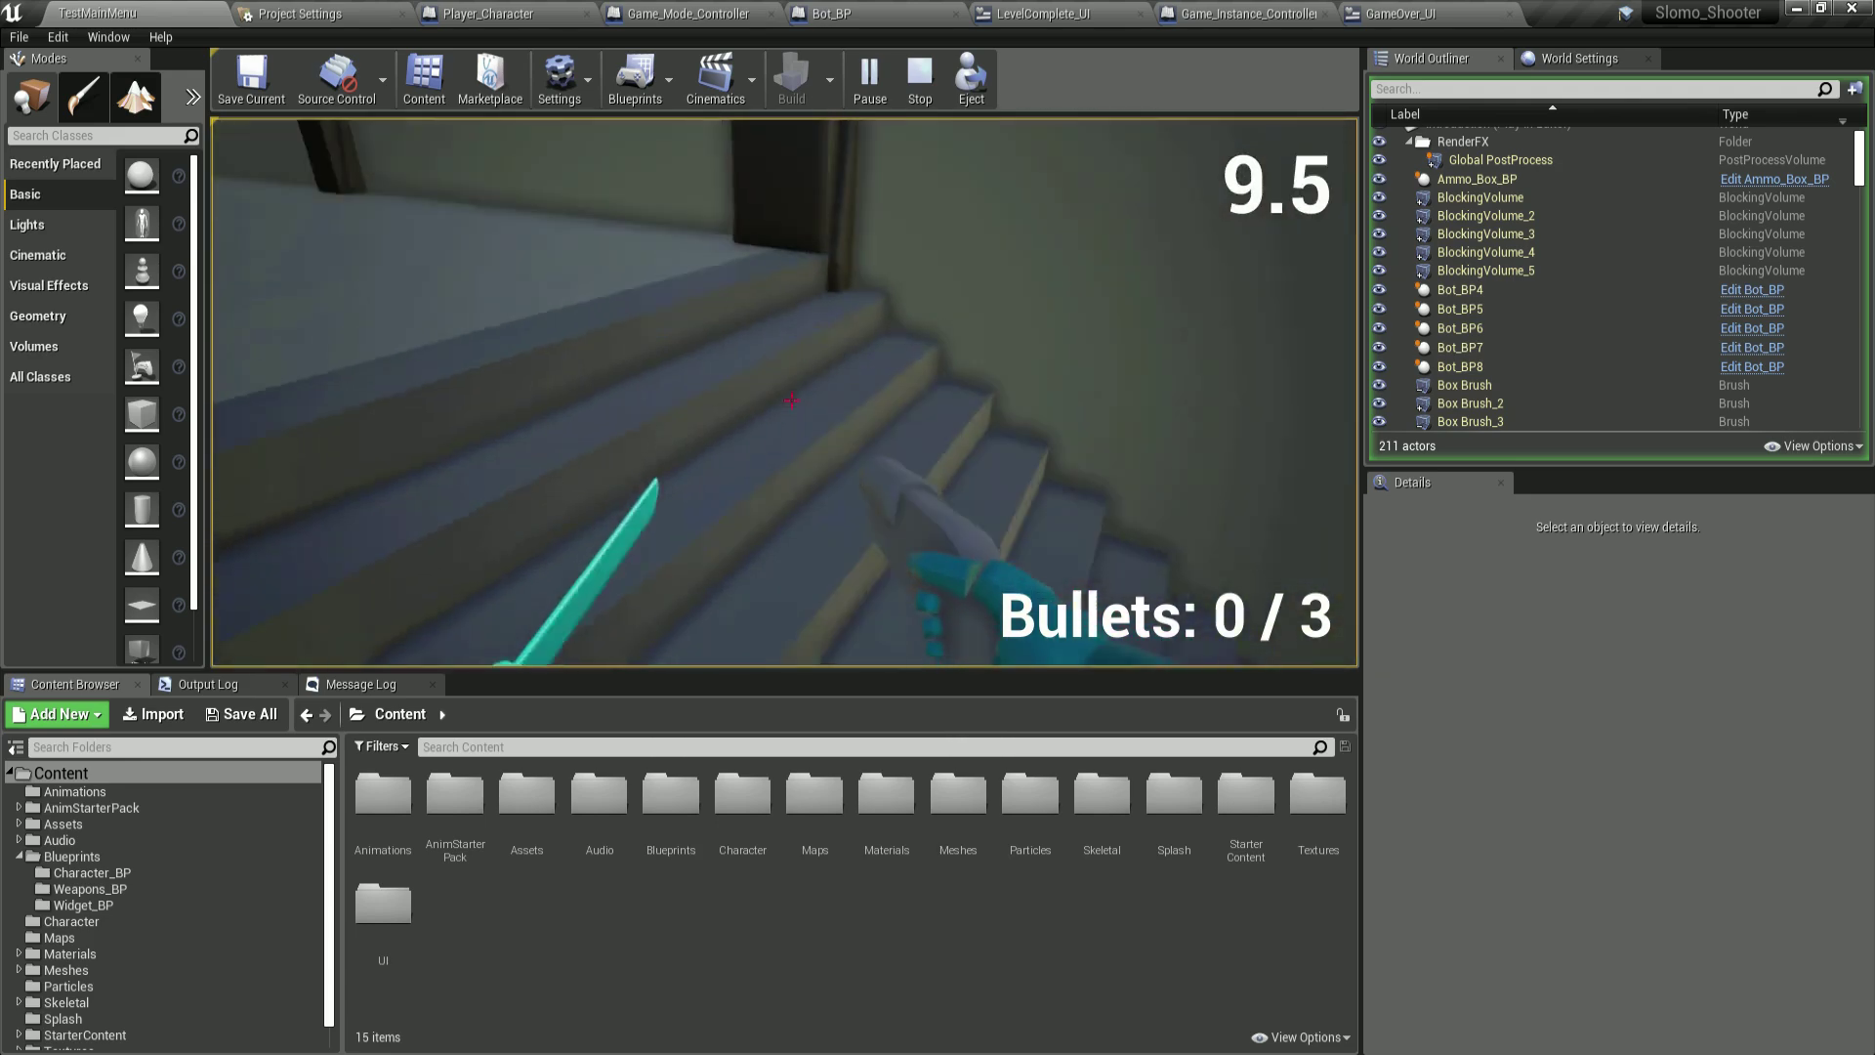
key("w")
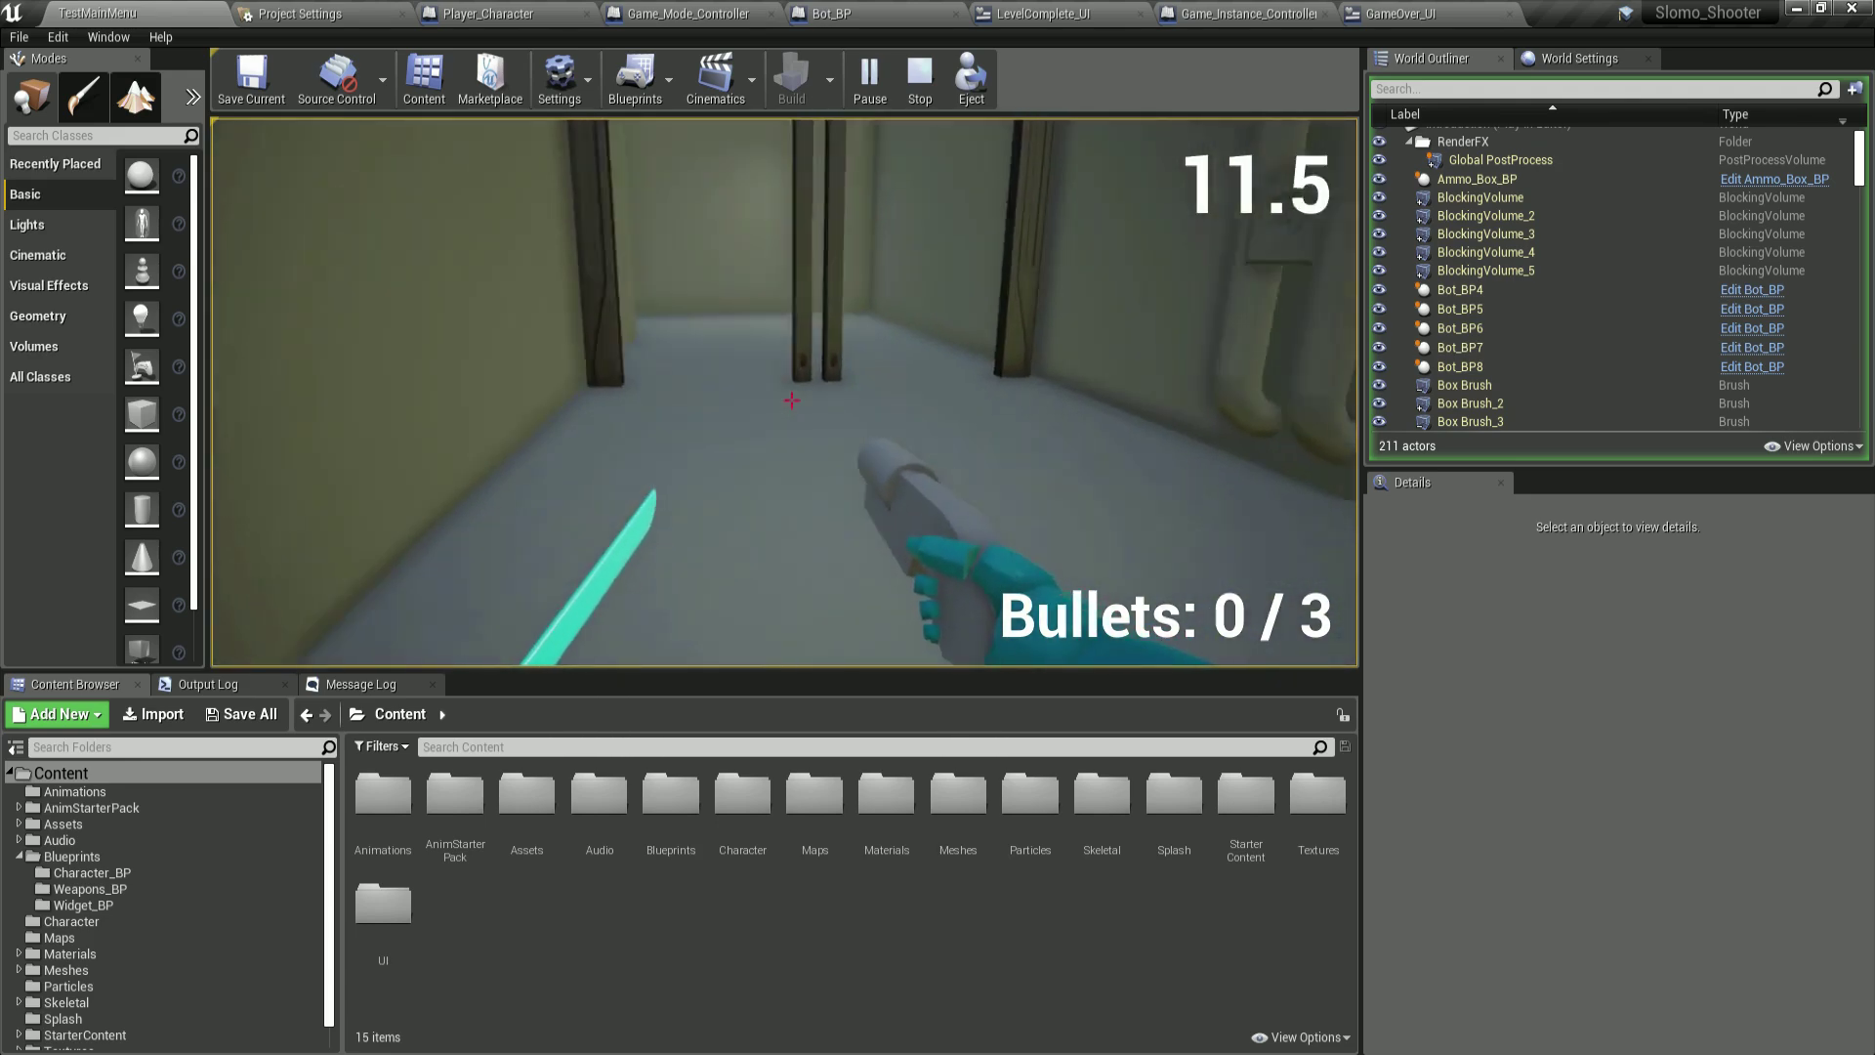
key("w")
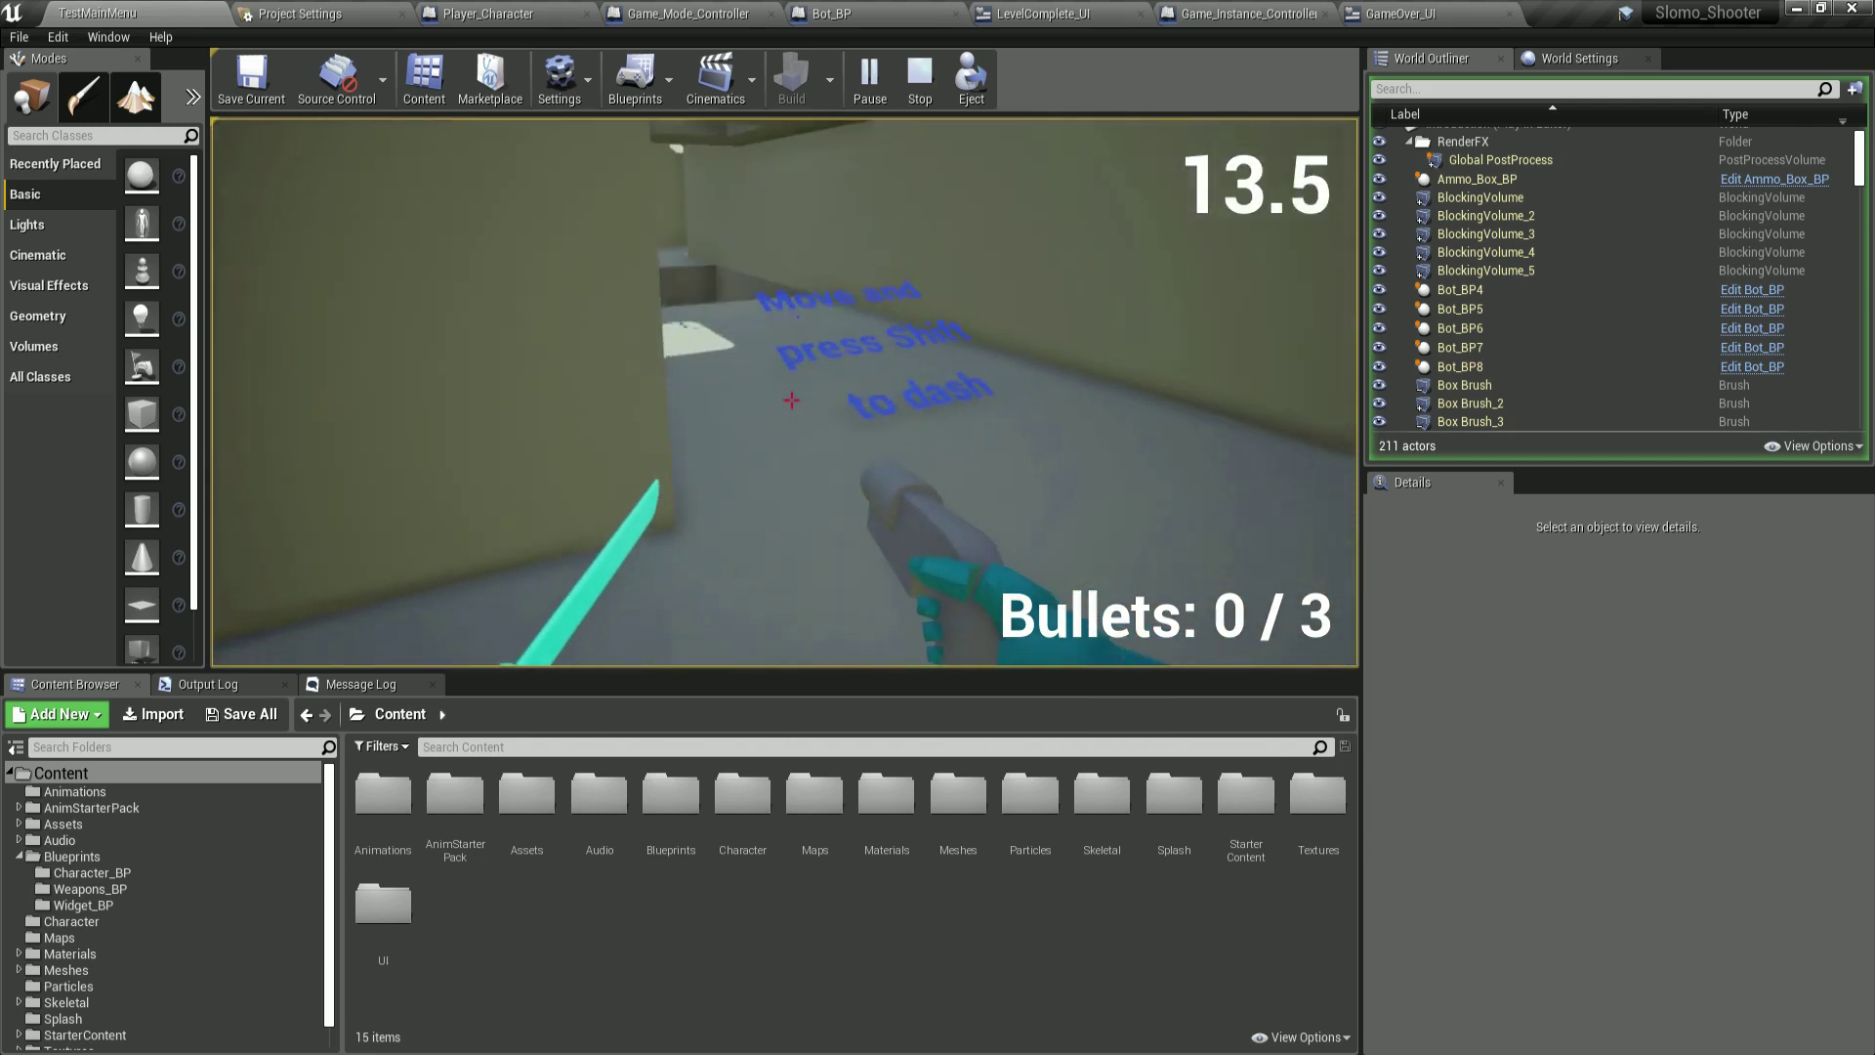
key("w")
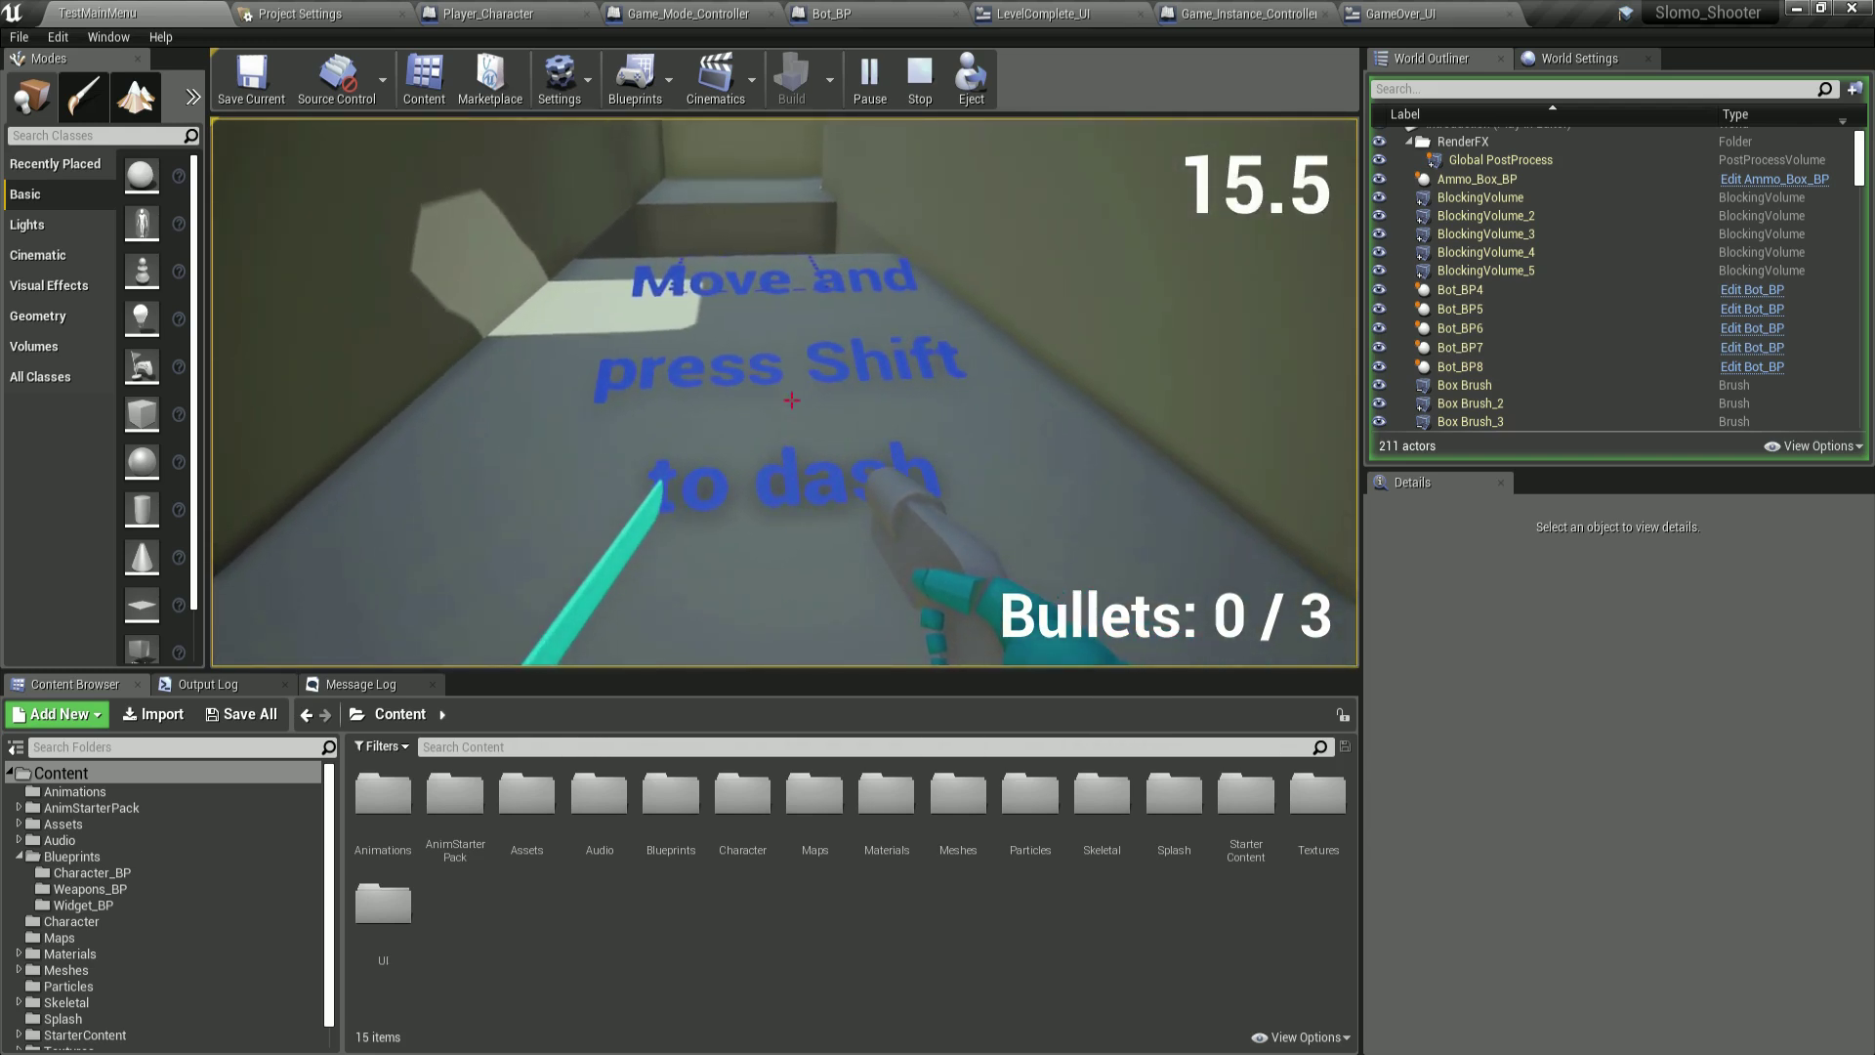
Step: Test the movement tutorial by moving past the dash instructions into the pit and jumping back out
mouse_move(791, 400)
key("w")
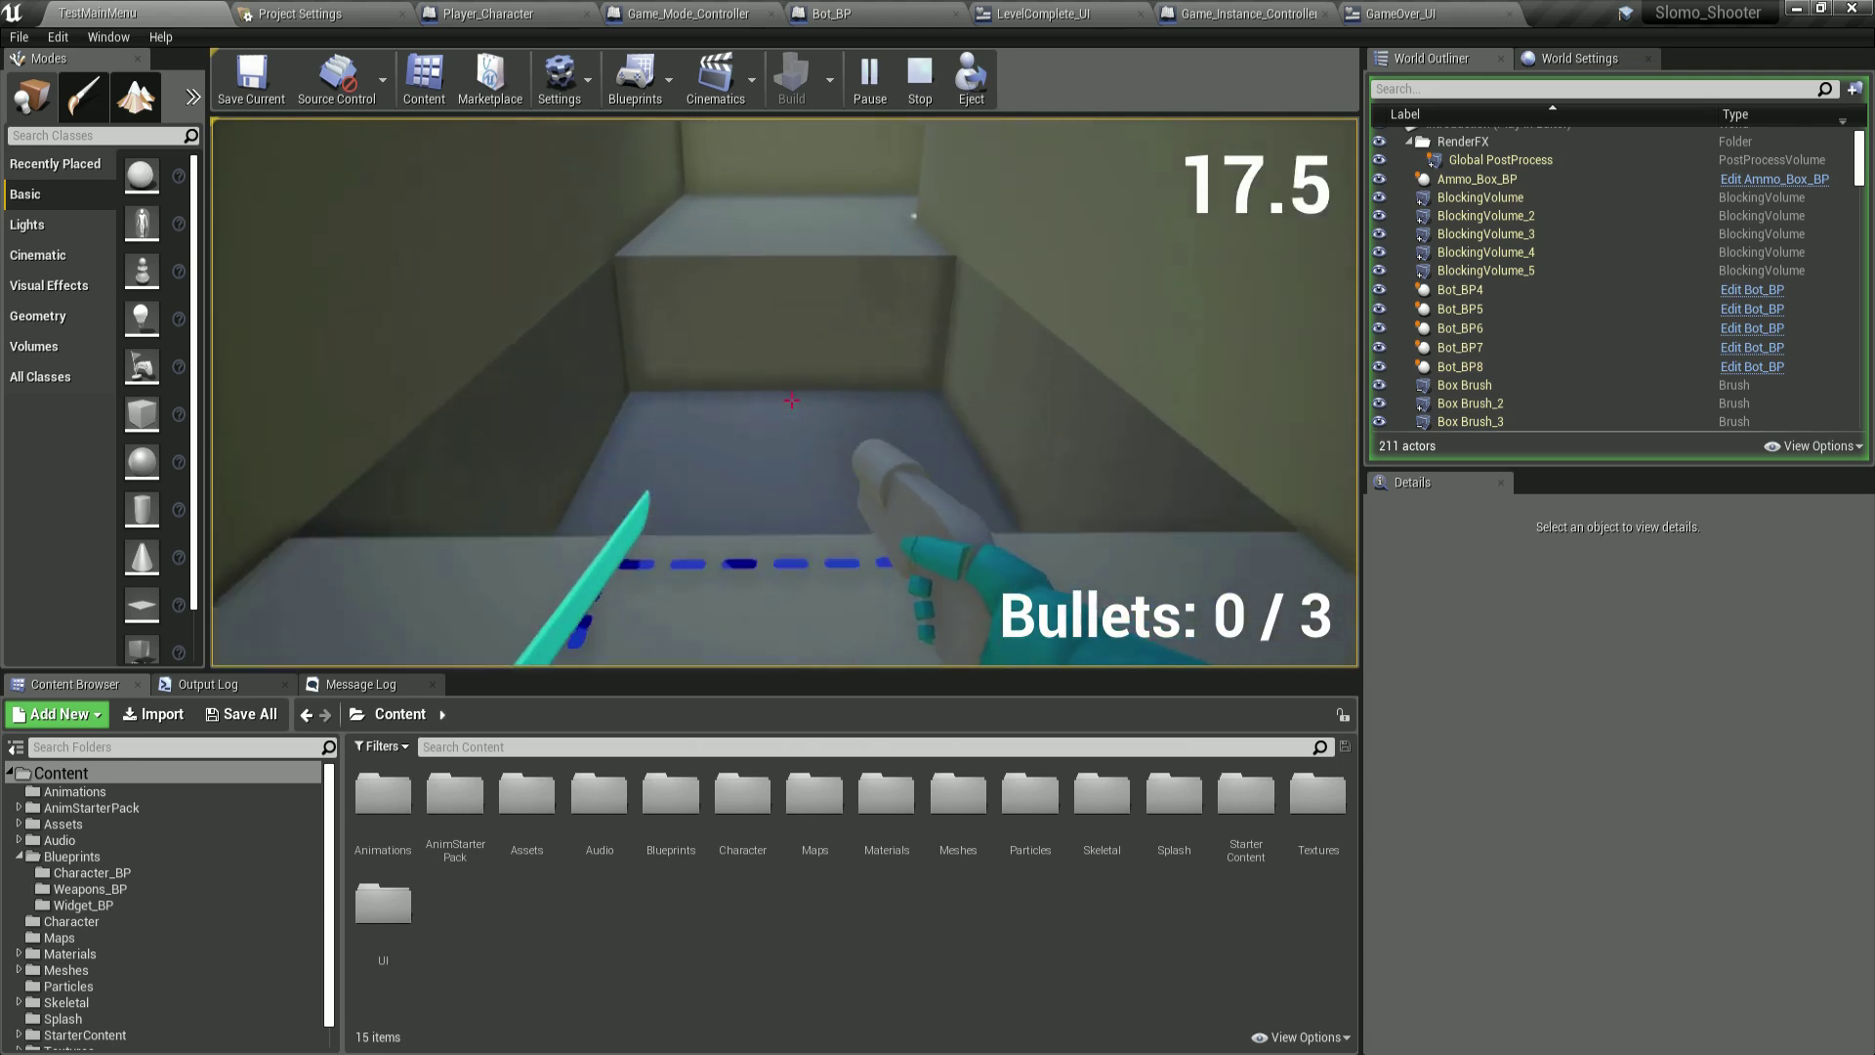
key("w")
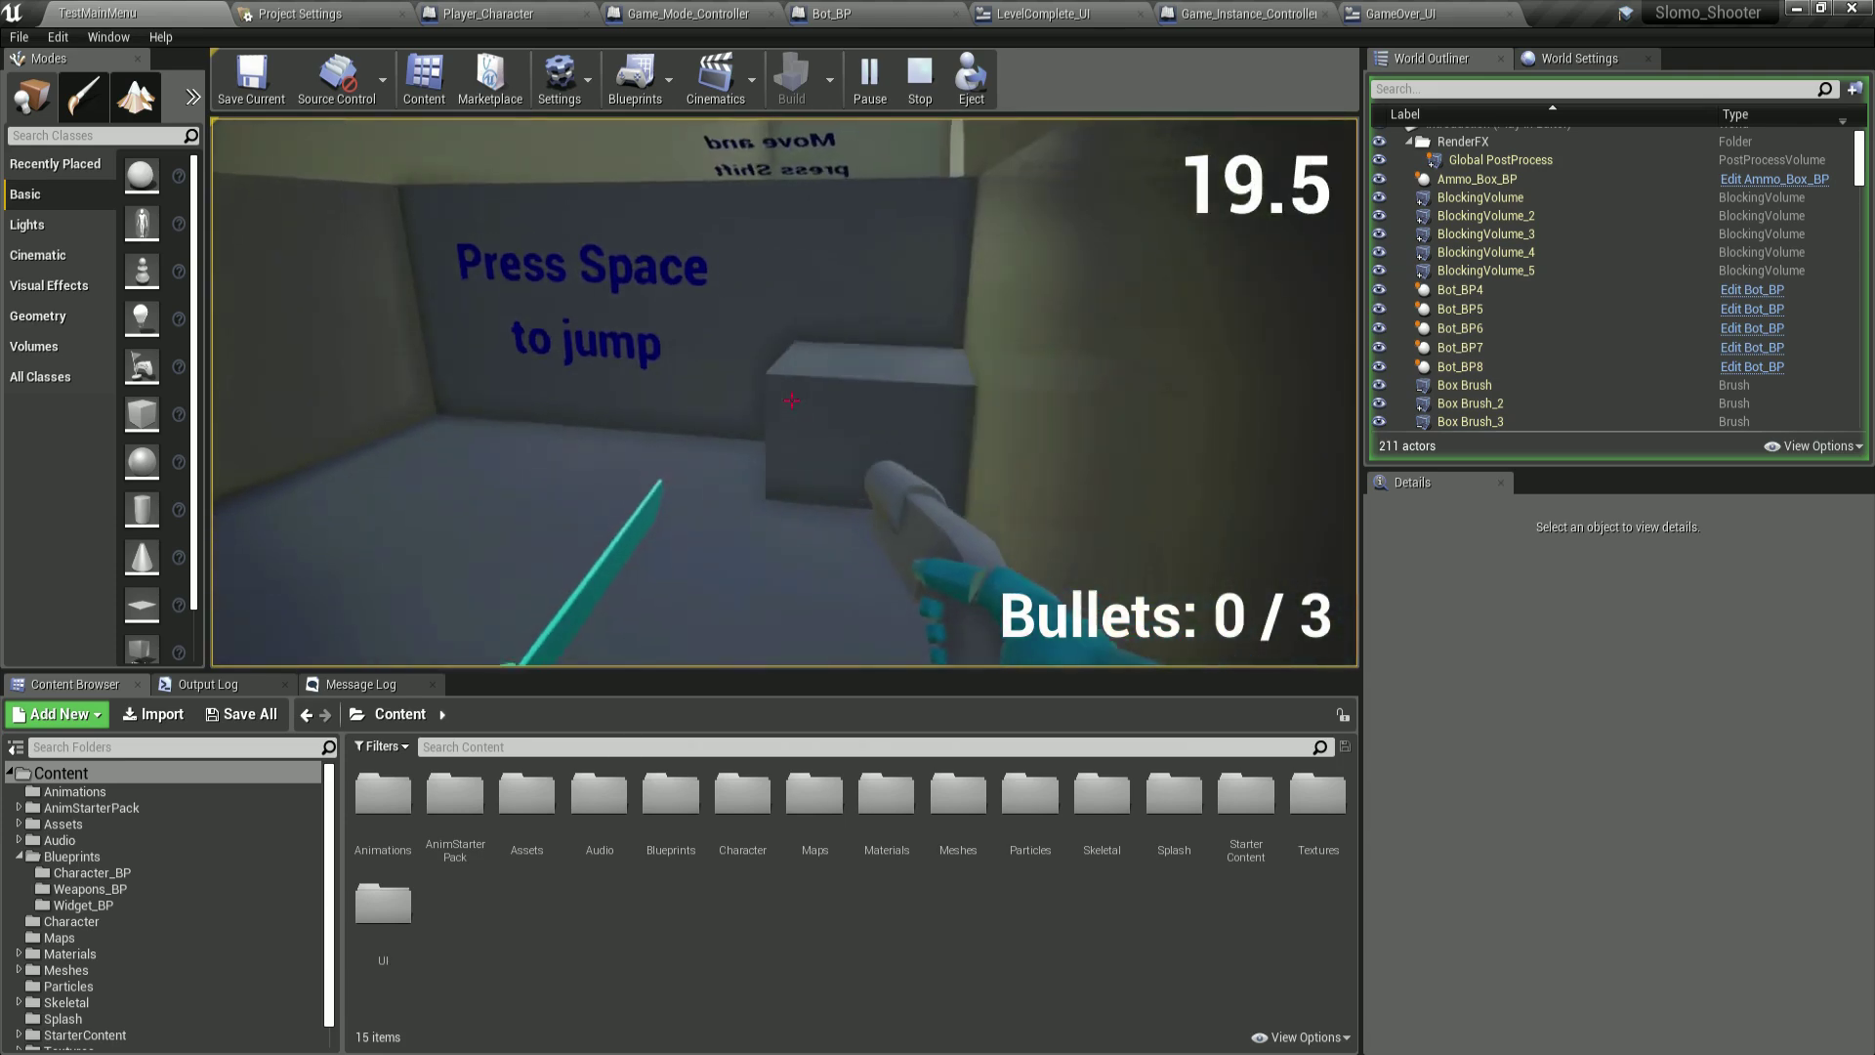
key("space")
key("w")
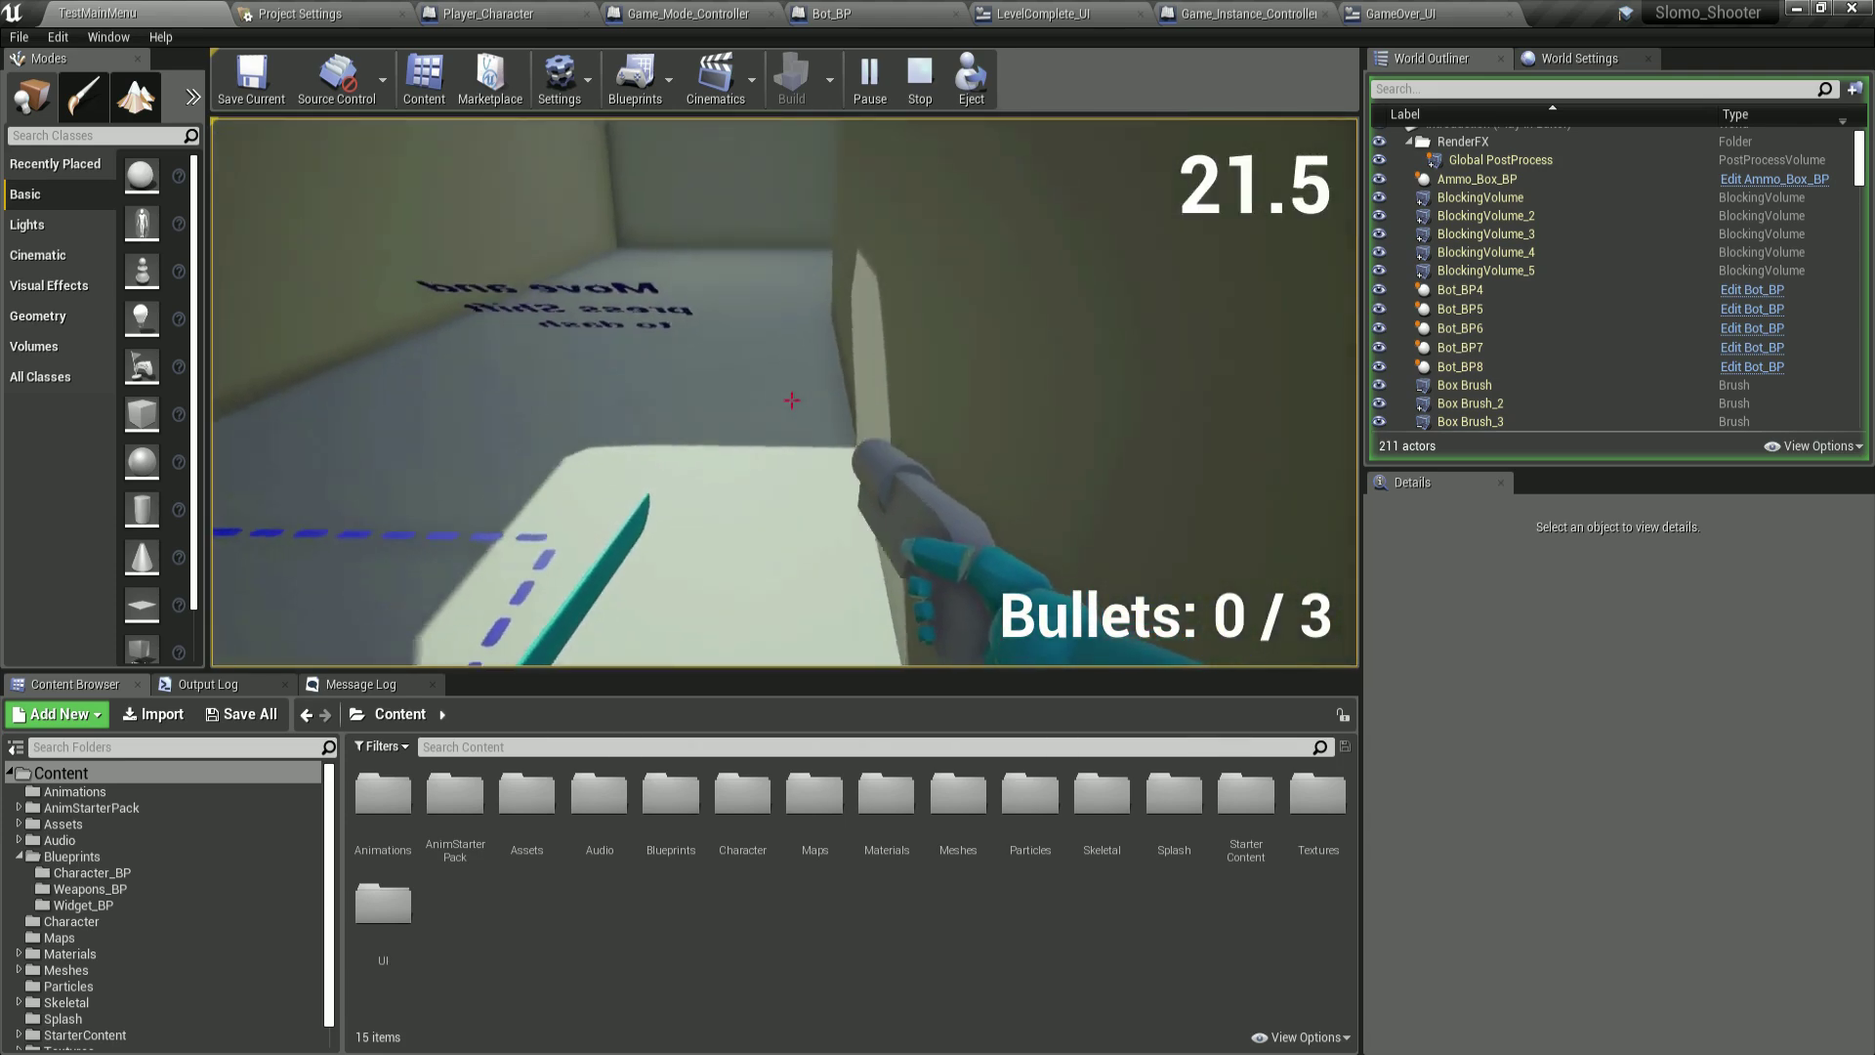
Step: Go on to the bullet box and stand inside it to load the gun with three bullets
key("w")
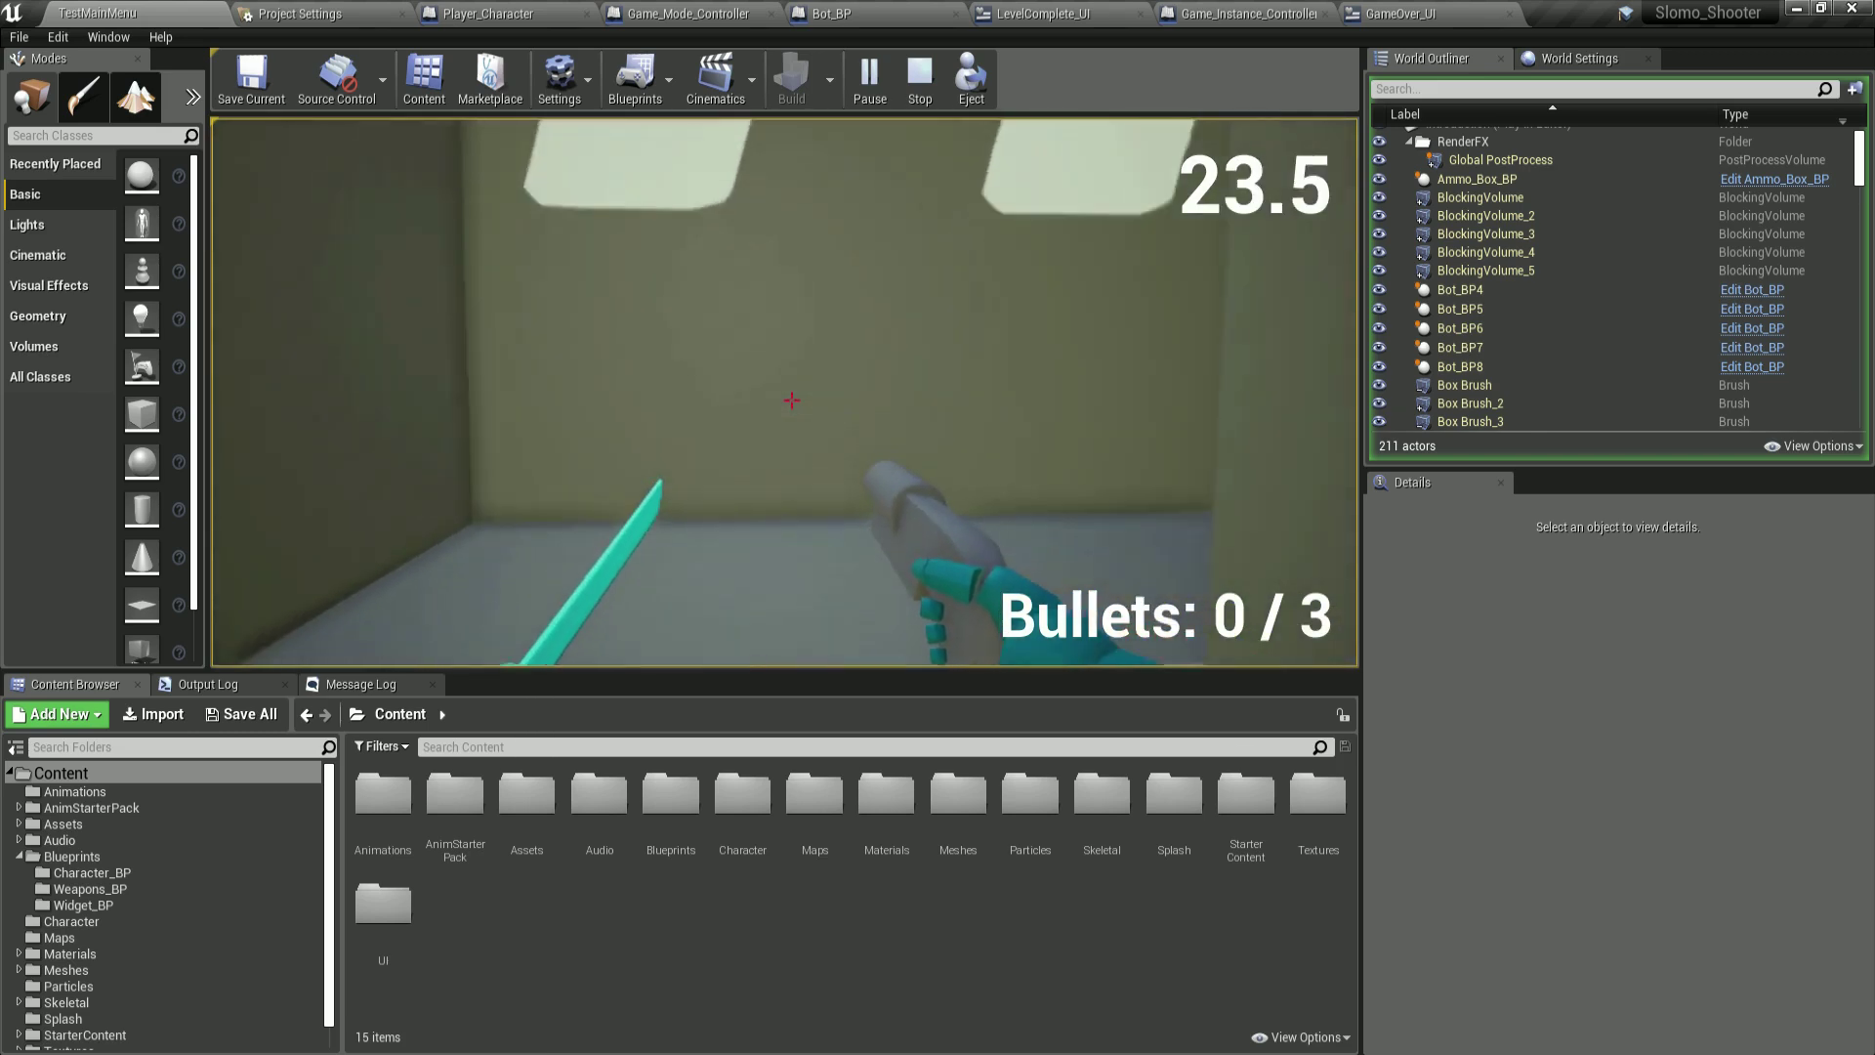
key("w")
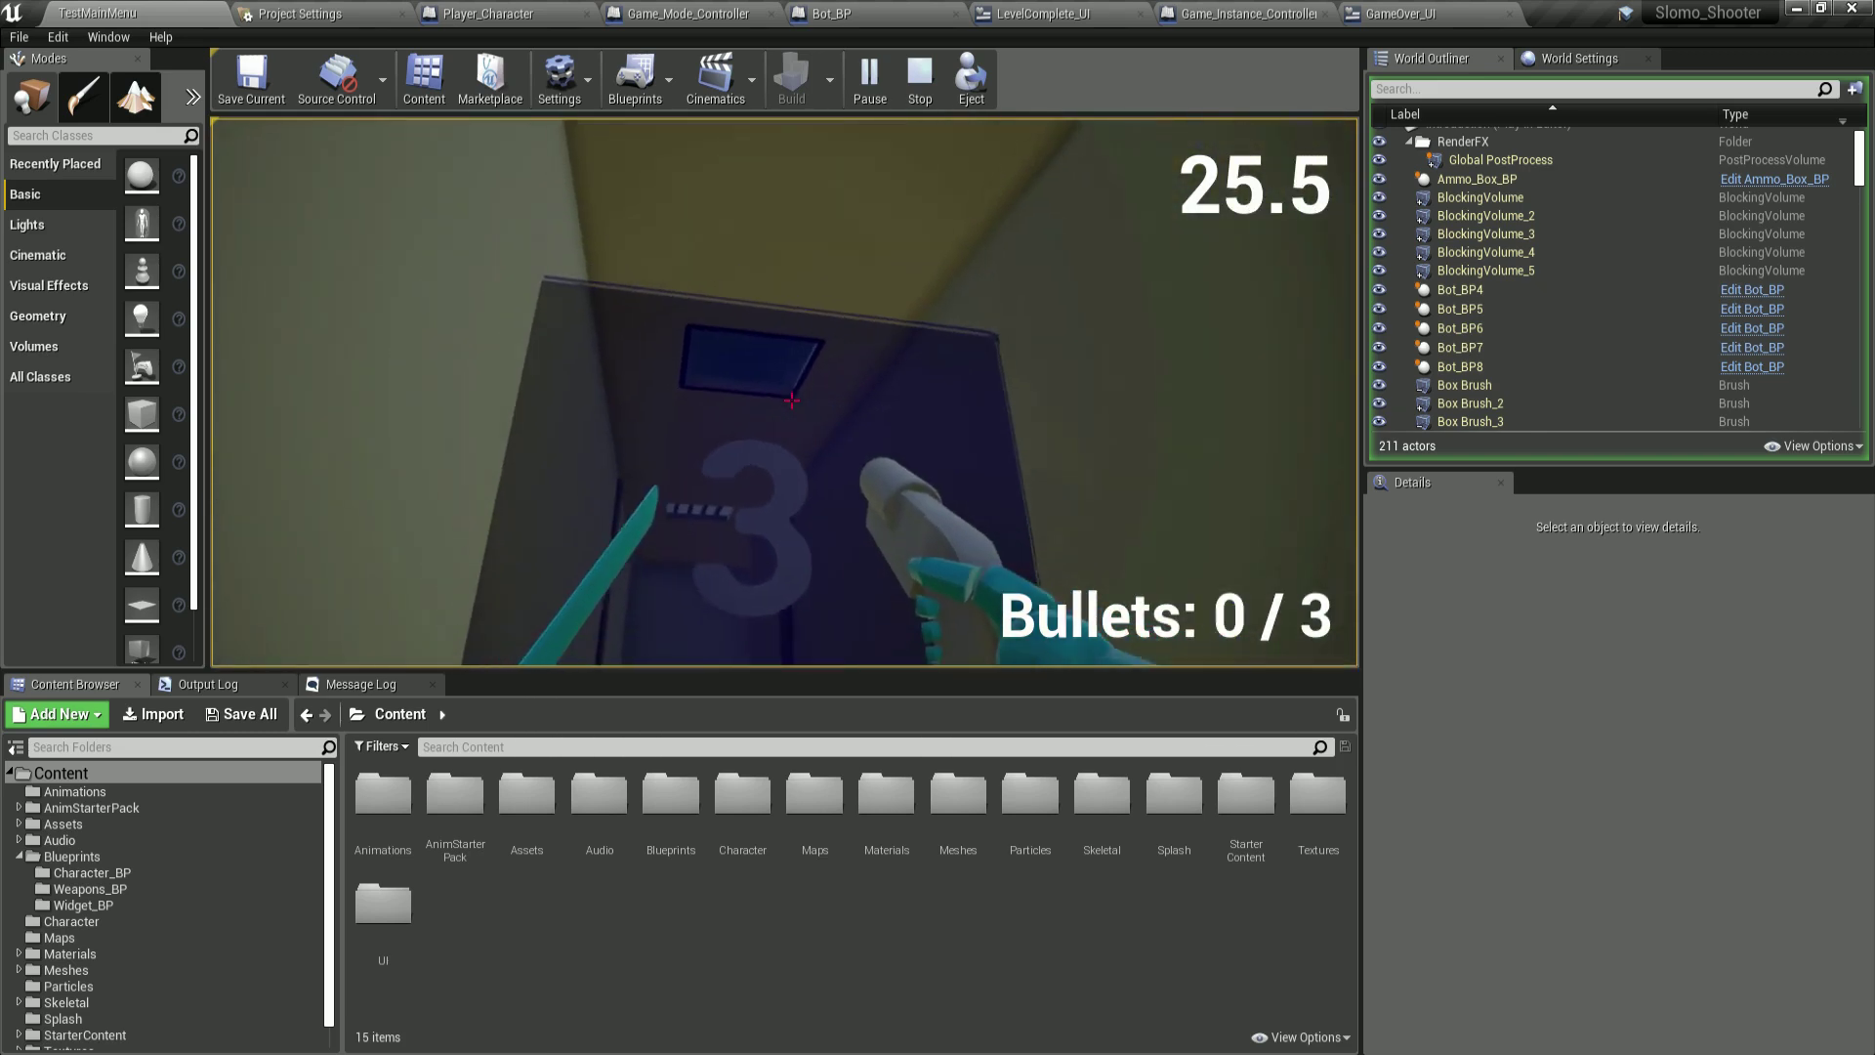
key("s")
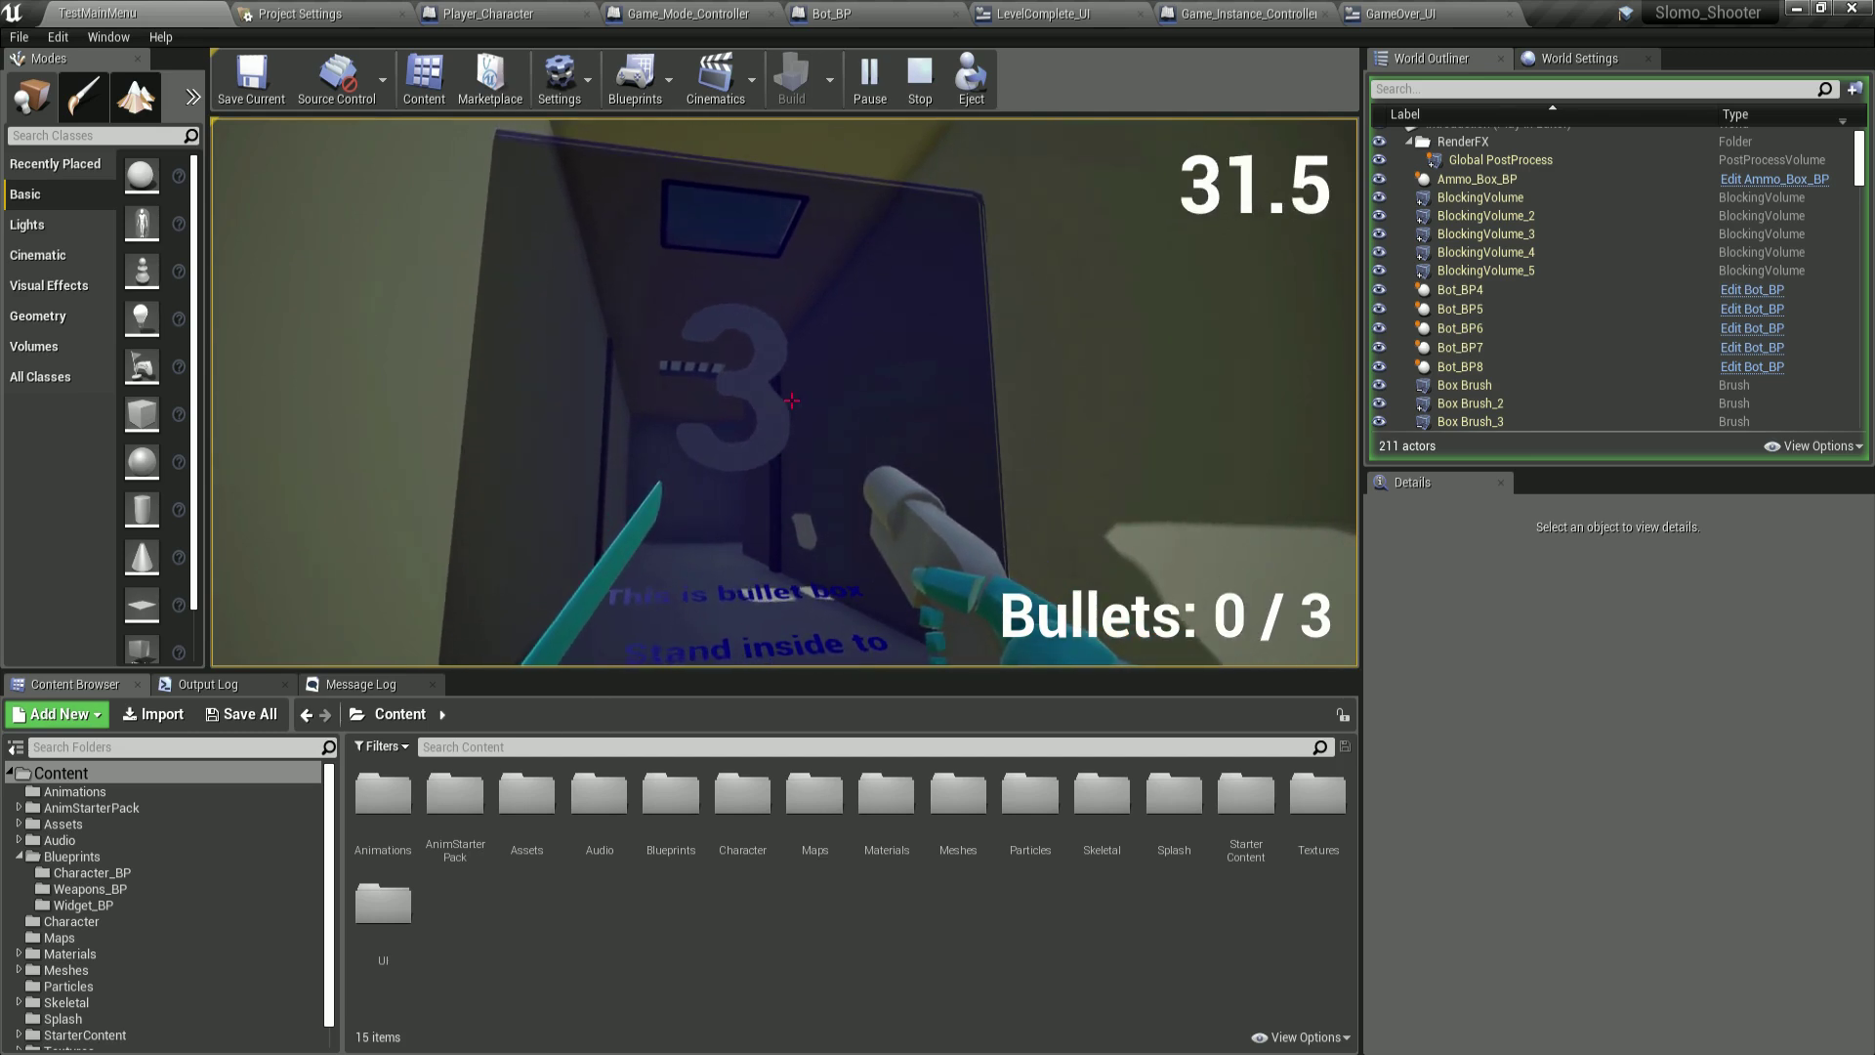
key("w")
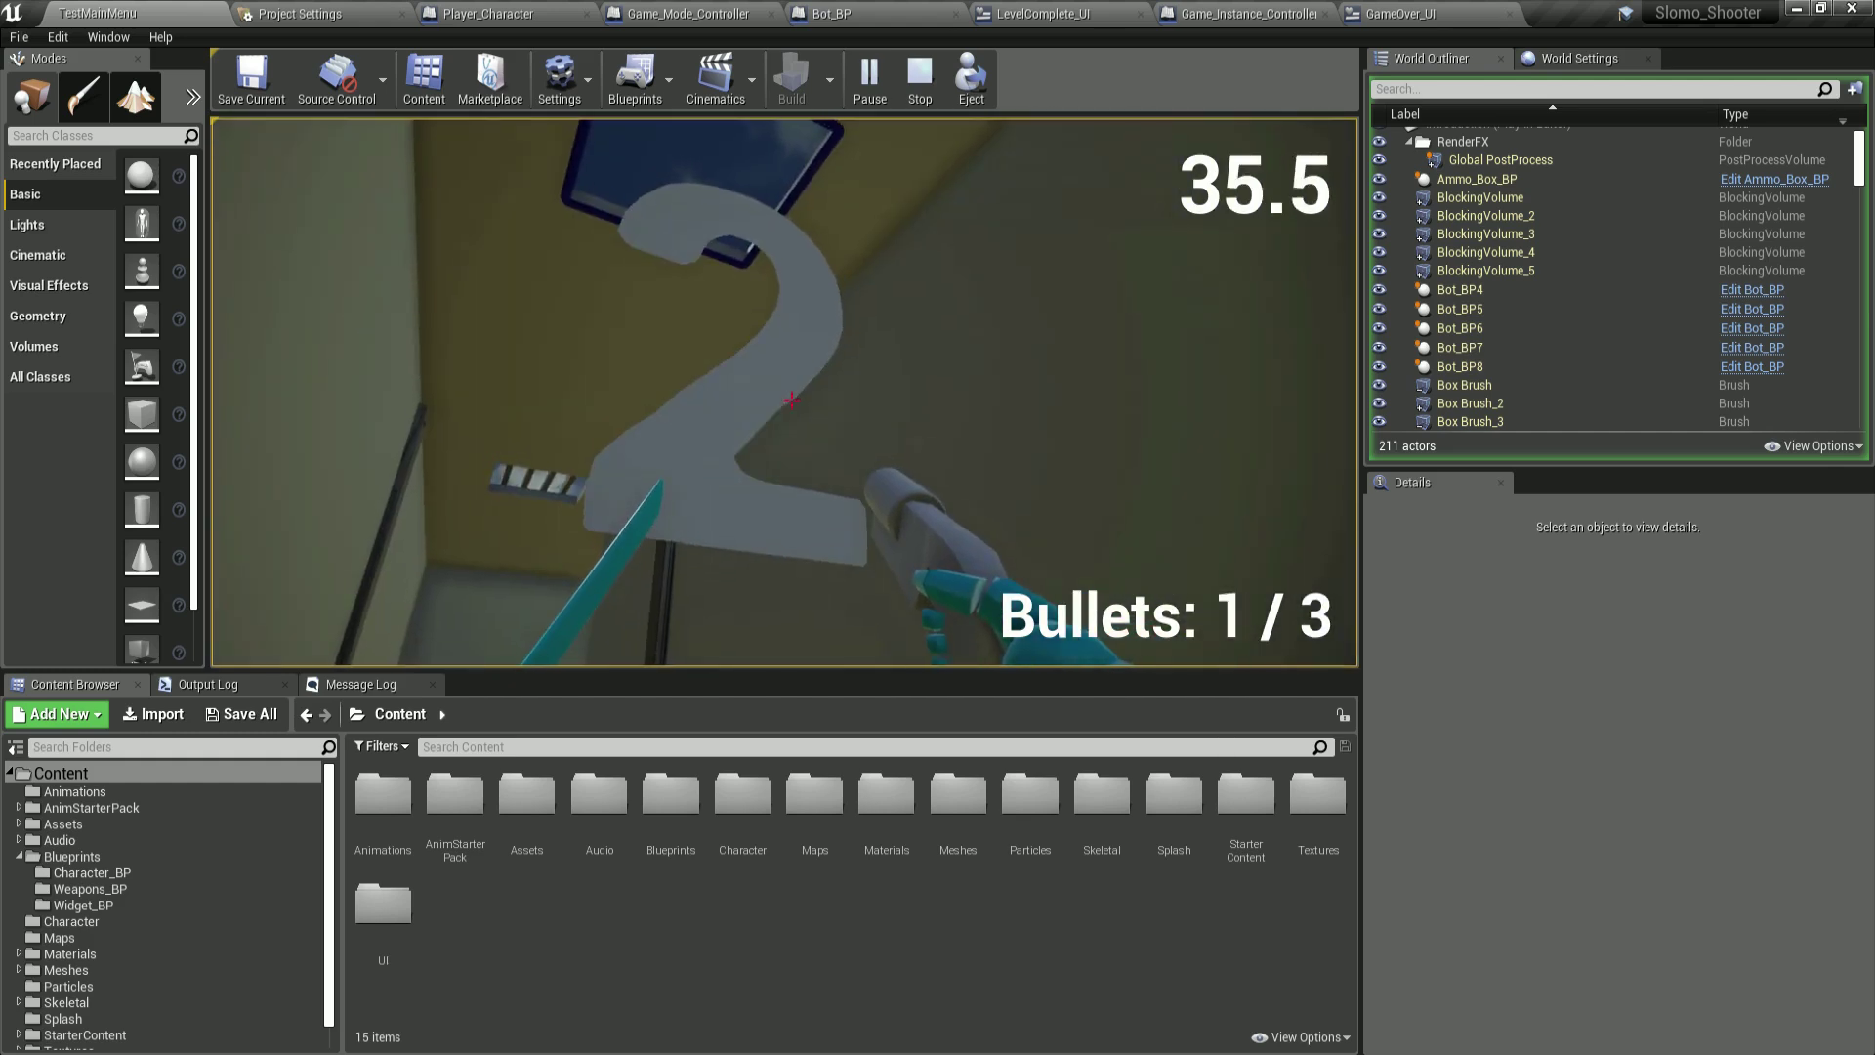
key("w")
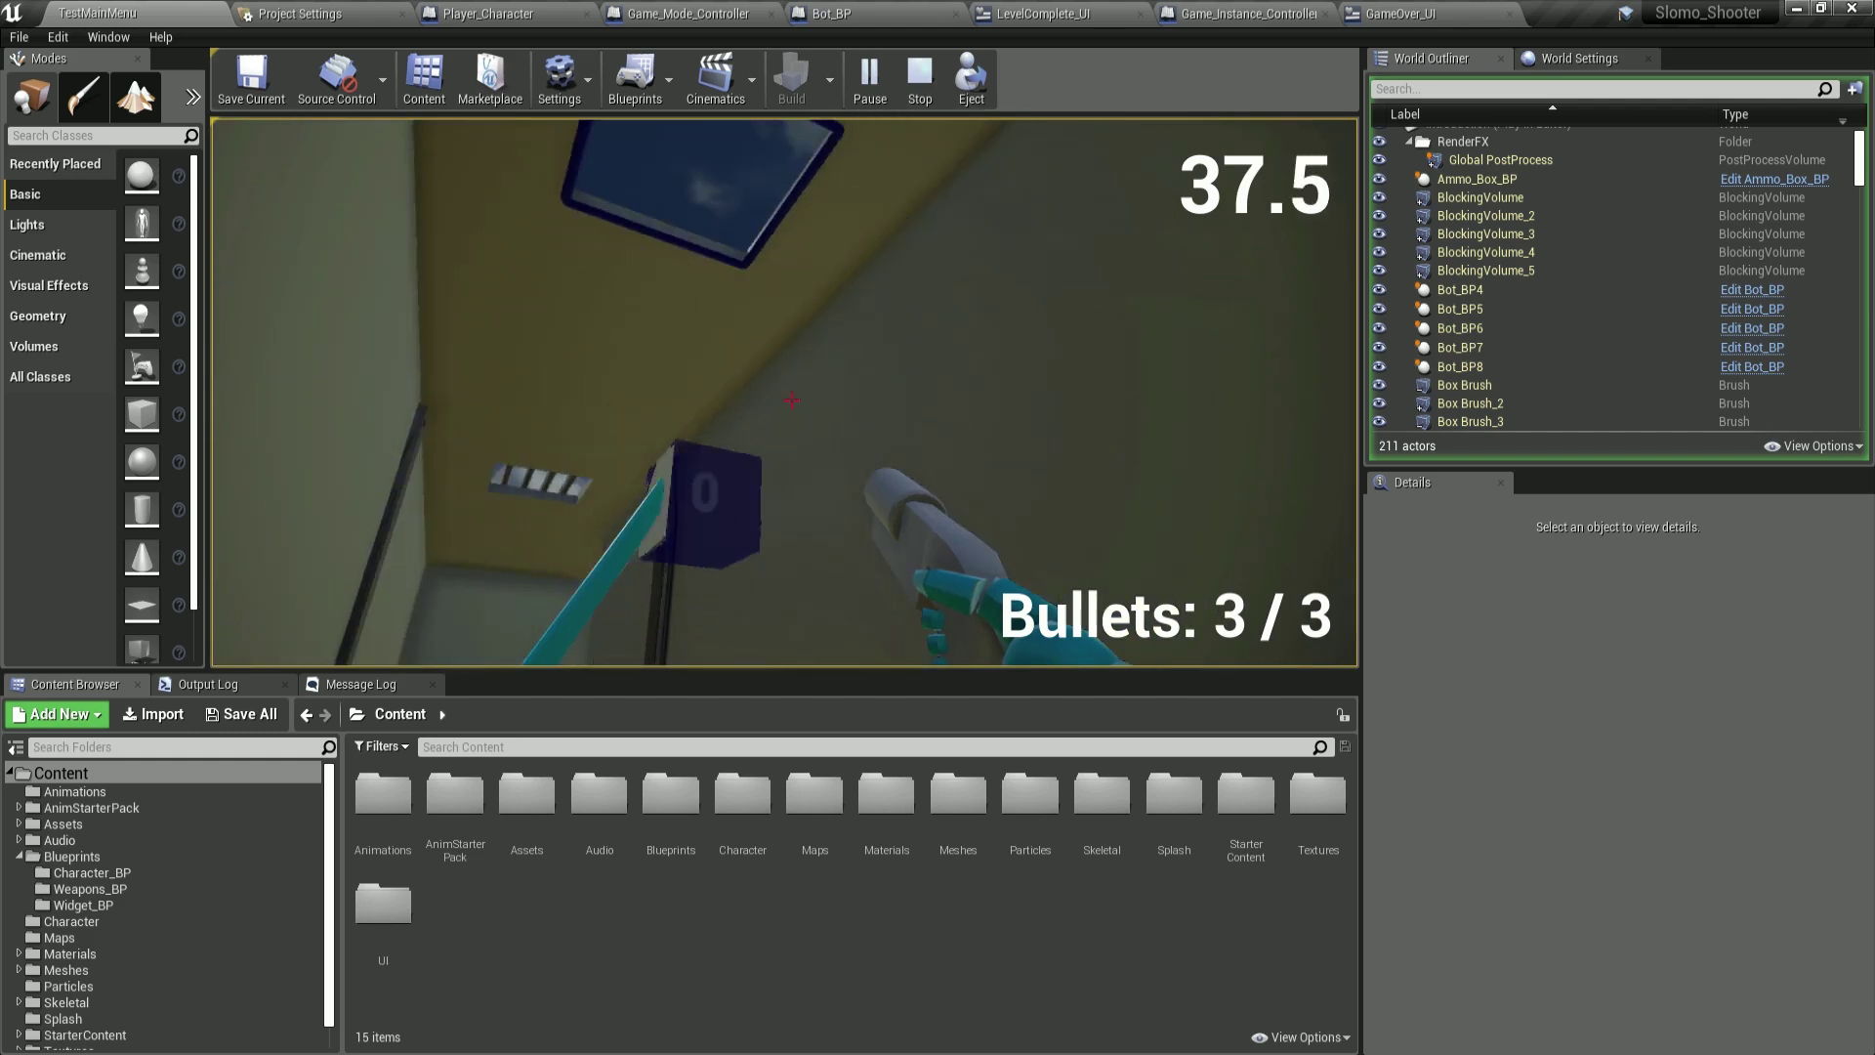
Step: Enter the shooting corridor, sidestep enemy fire and attack the first enemy
key("w")
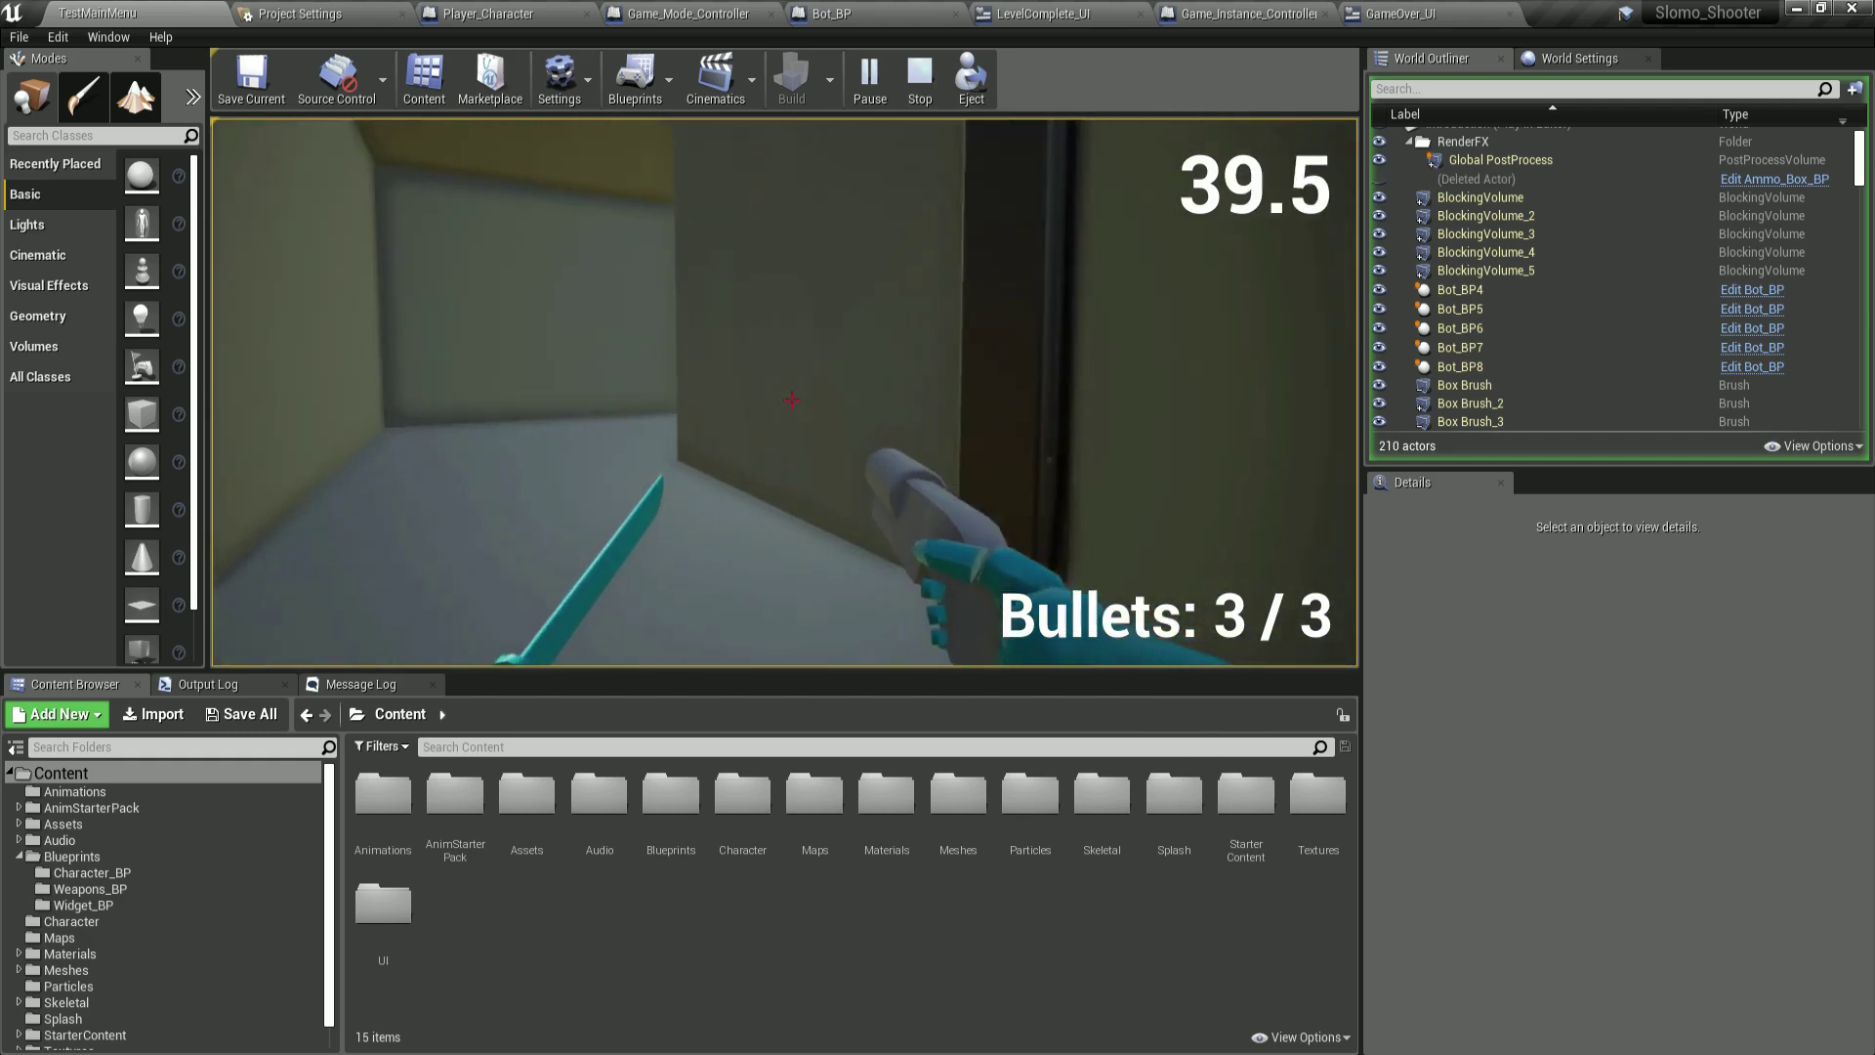
key("w")
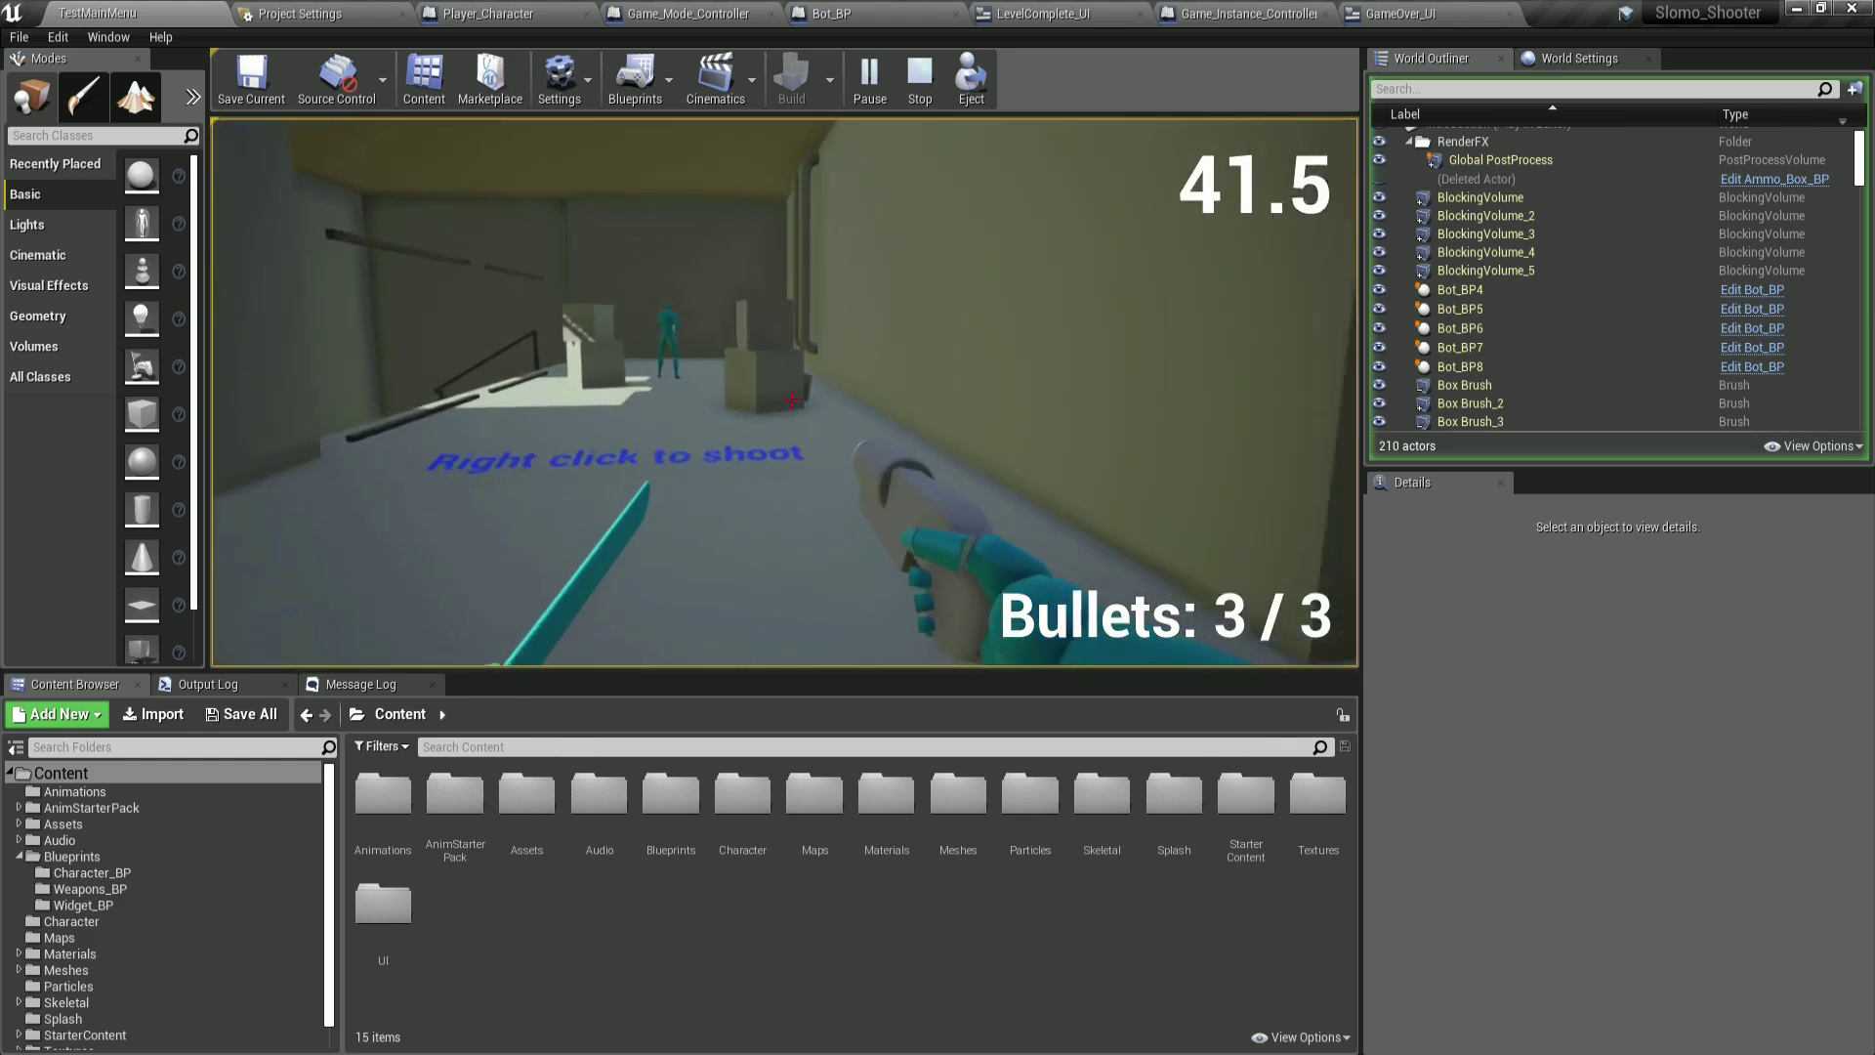
key("w")
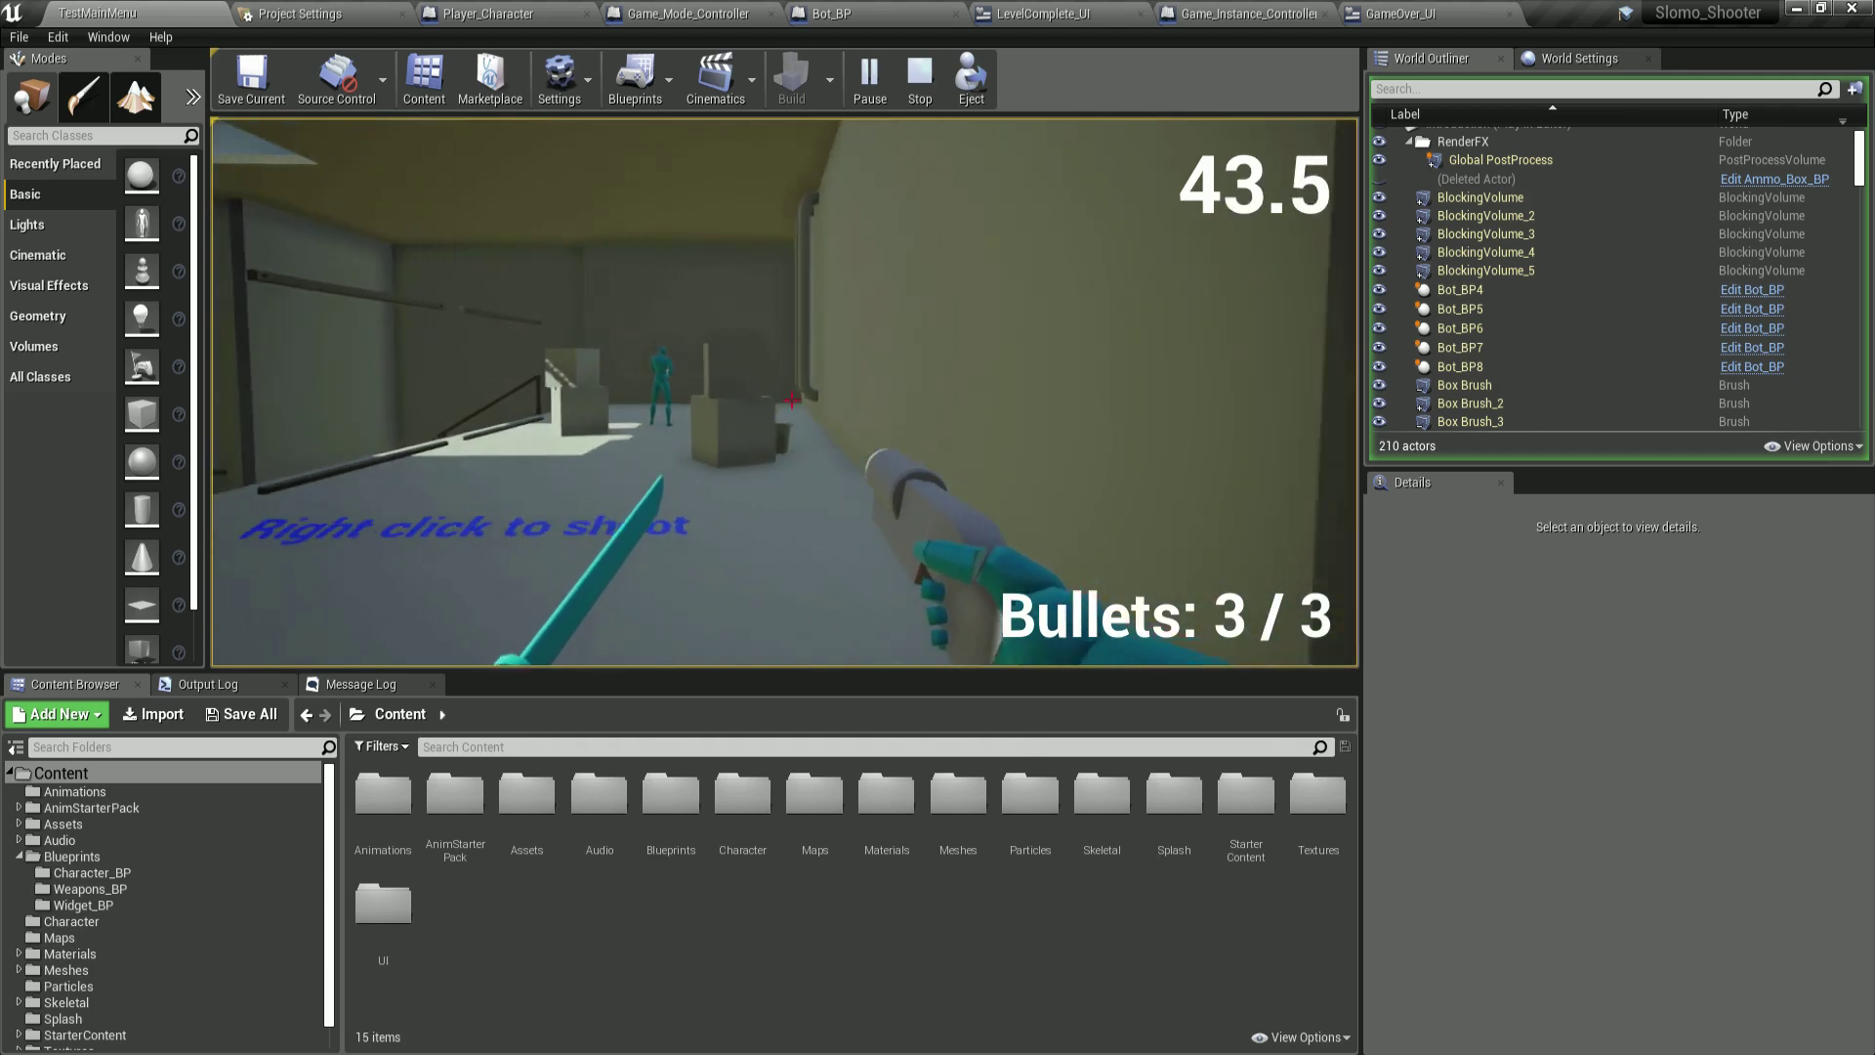
key("a")
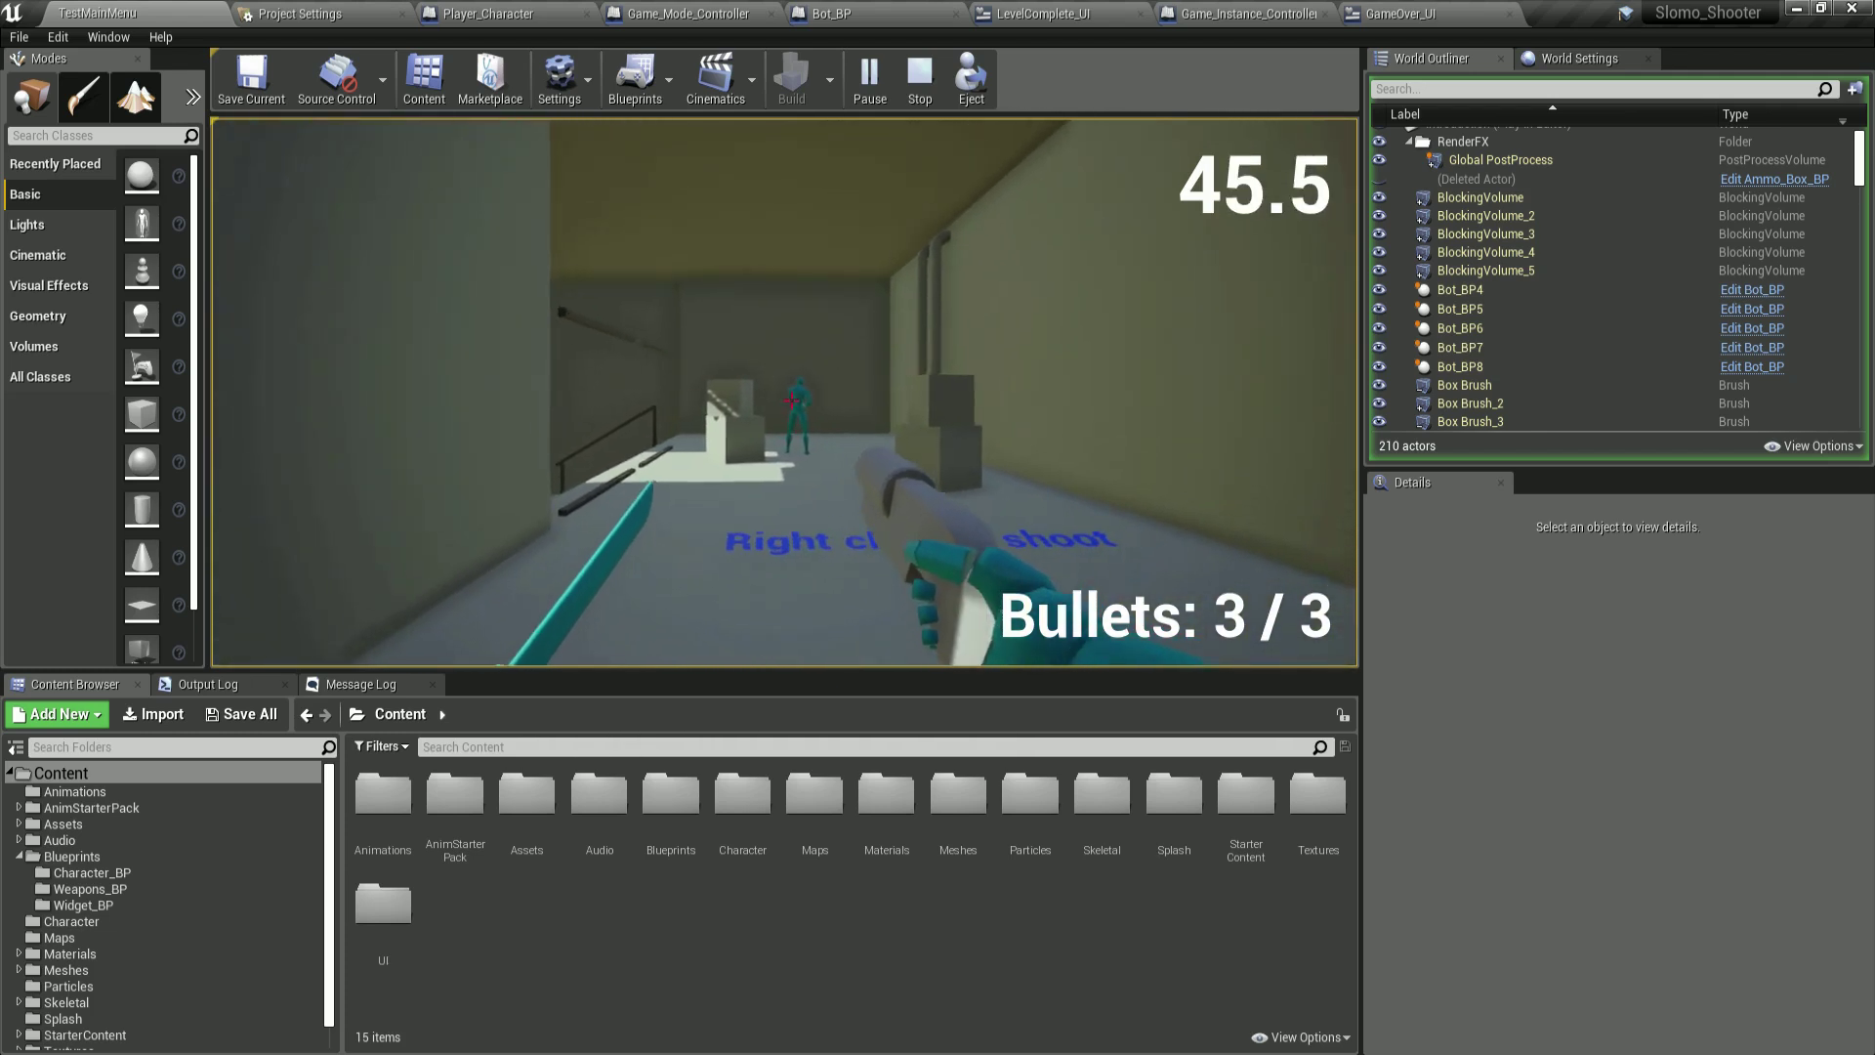
key("s")
key("d")
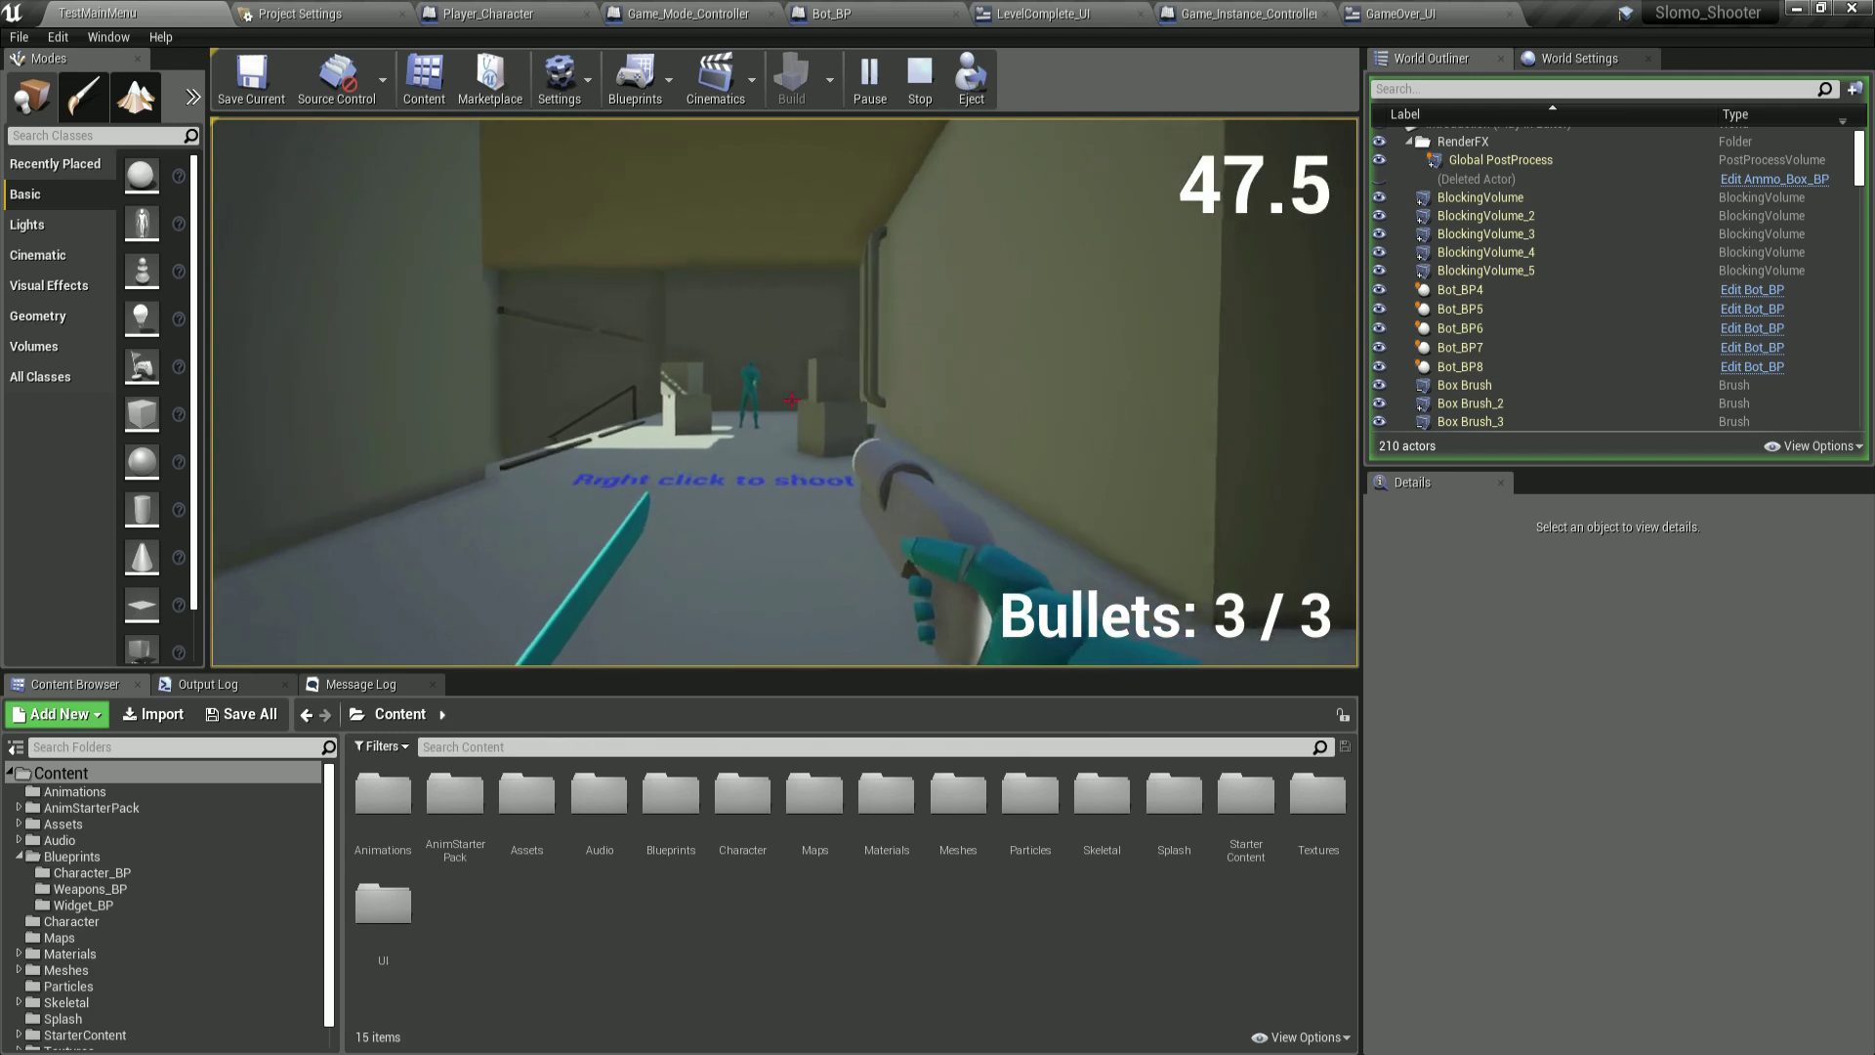
key("a")
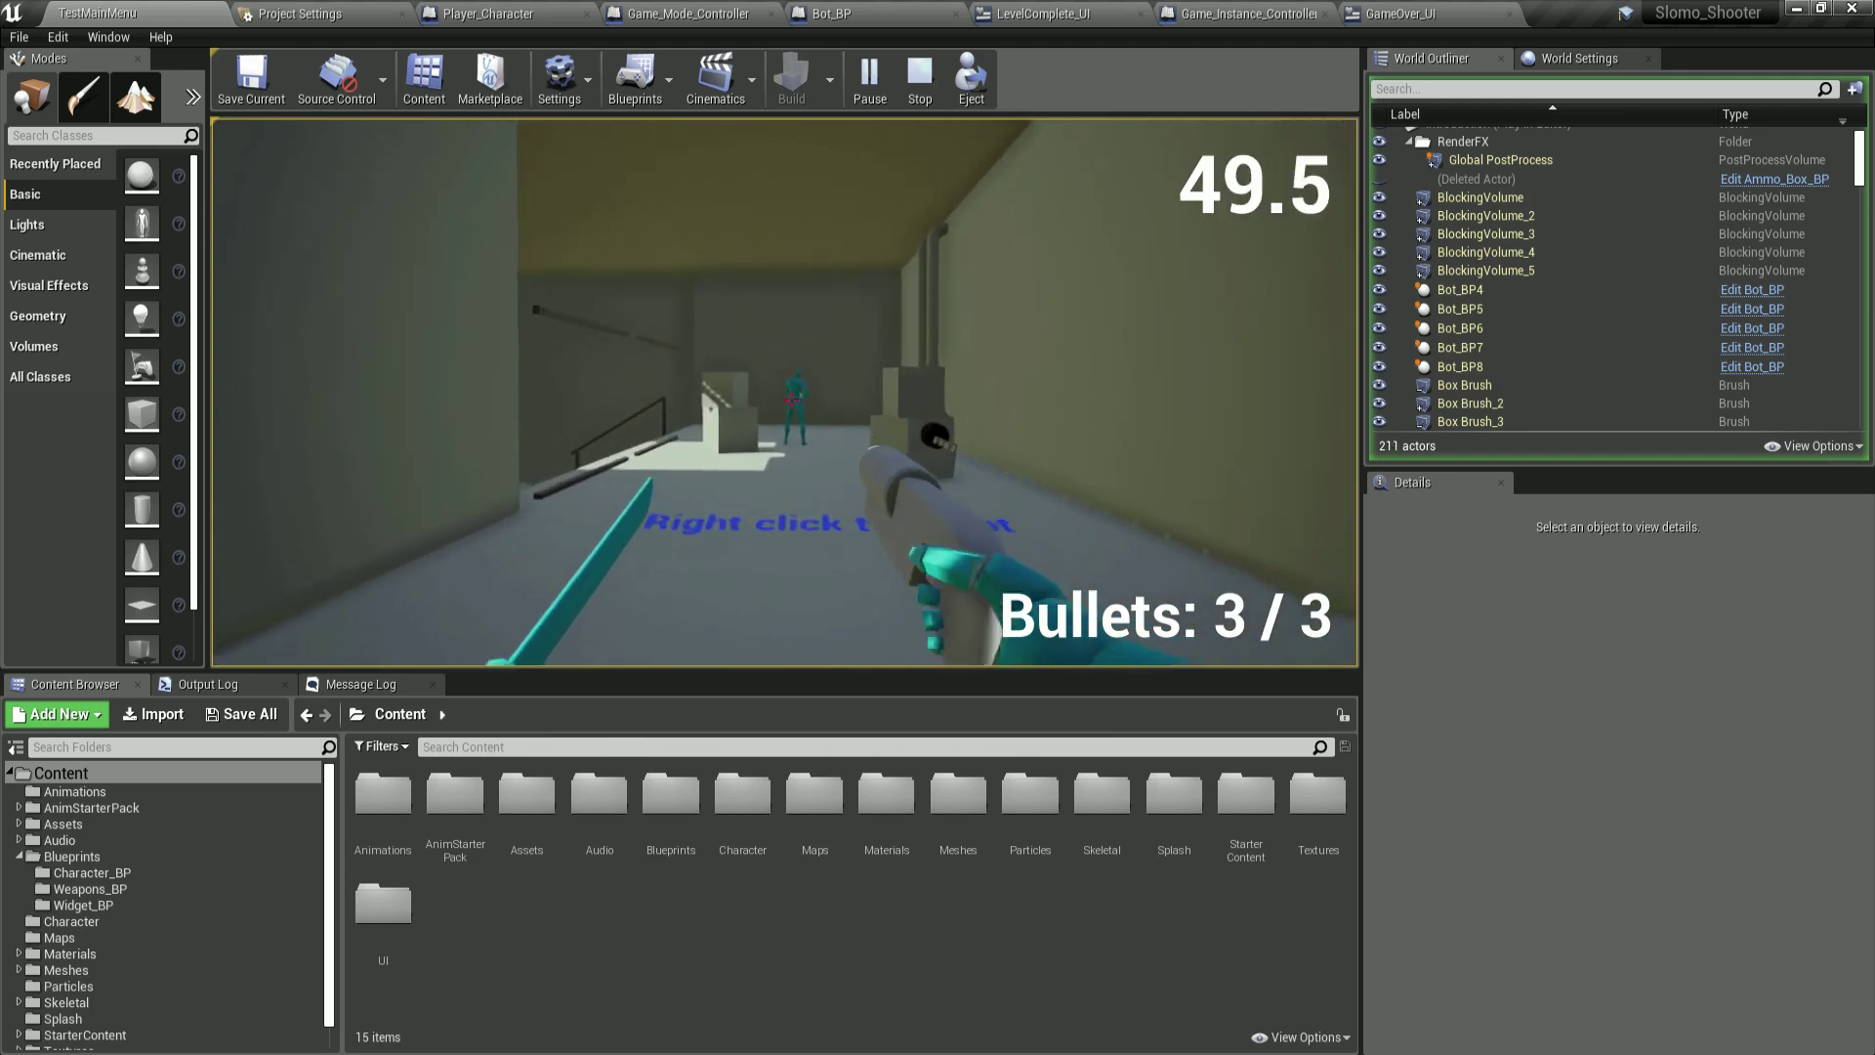
key("w")
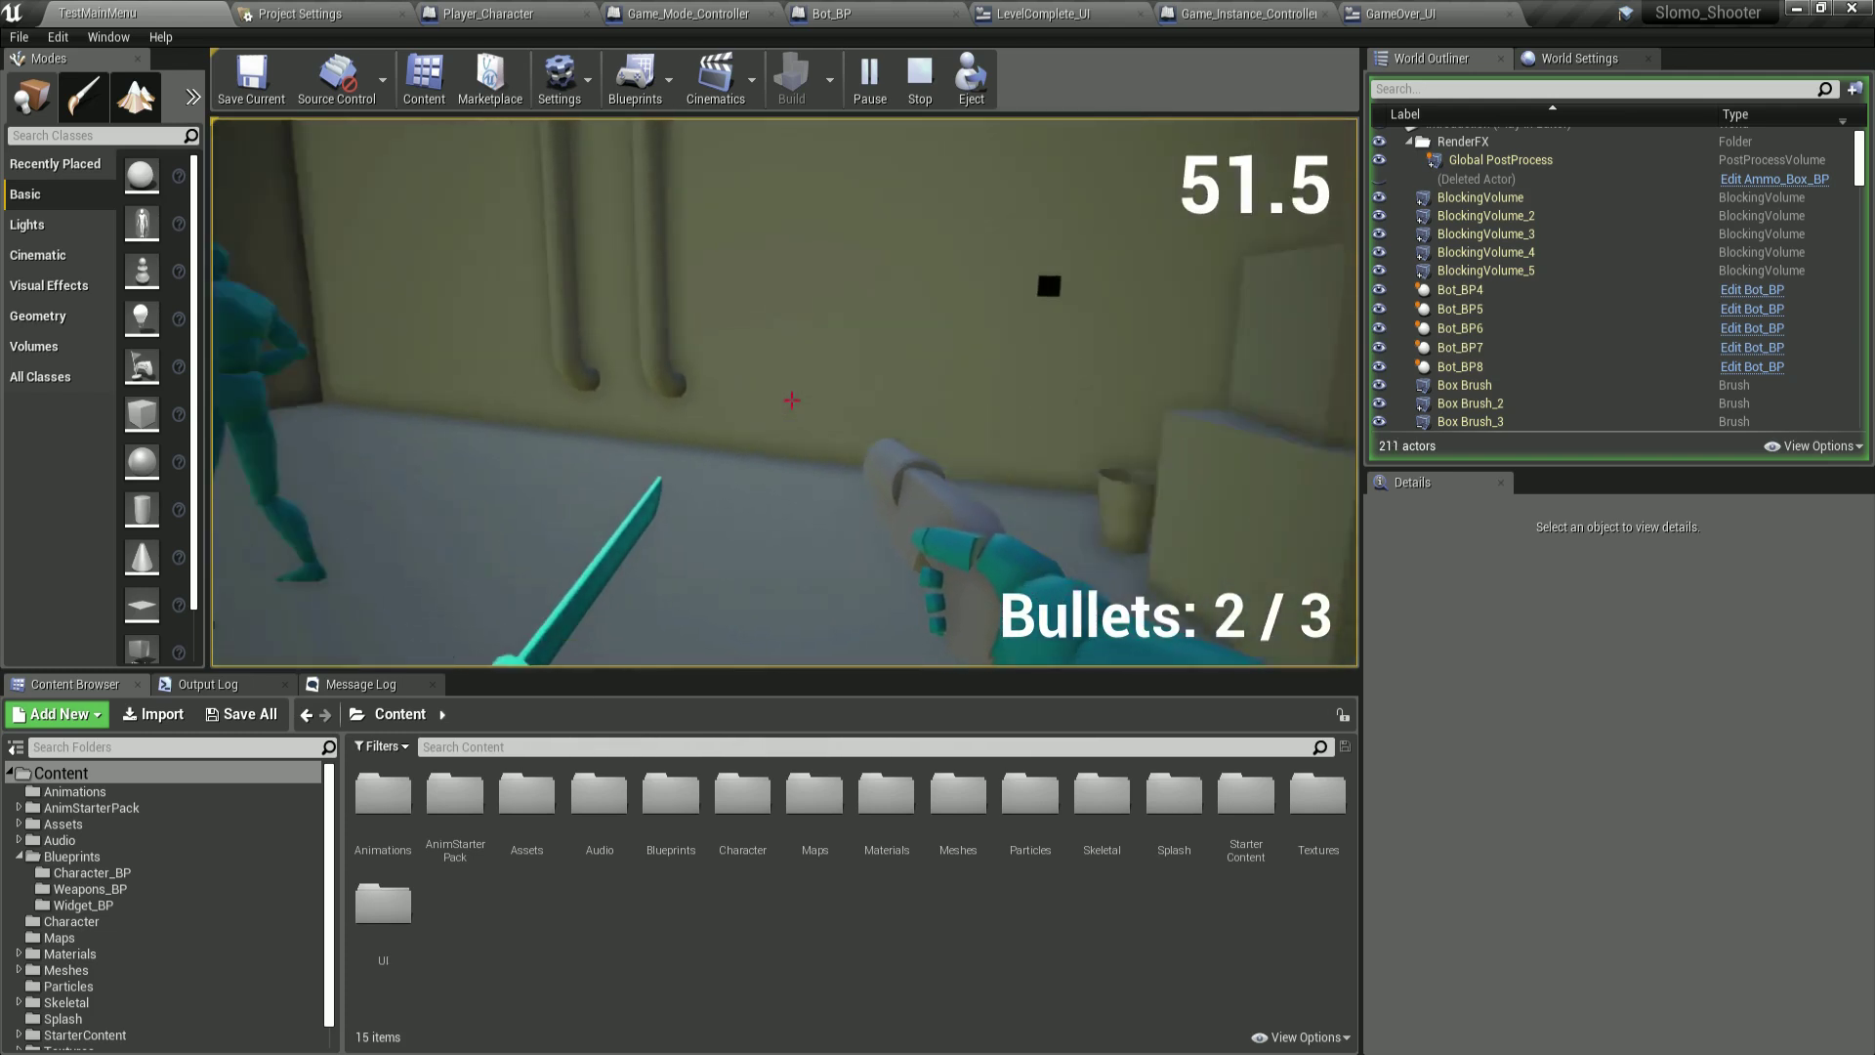
key("s")
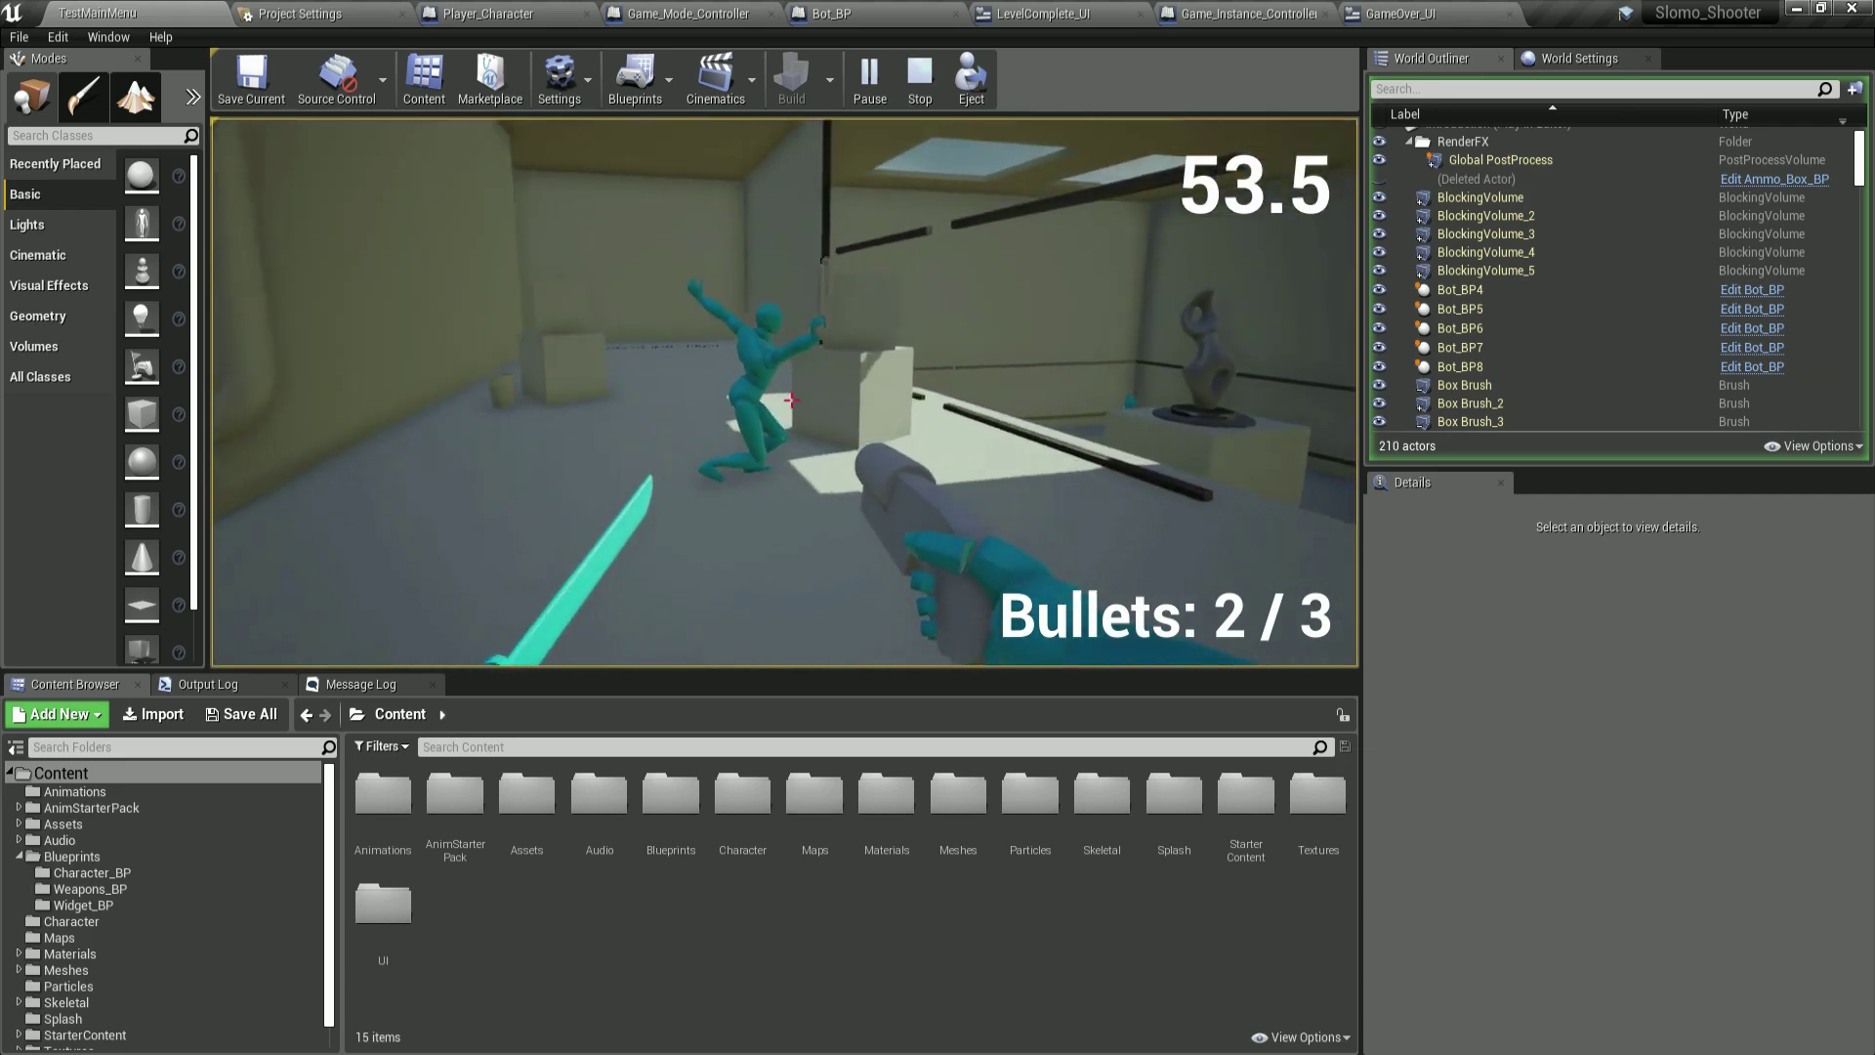
Step: Advance through the statue hall and shoot the remaining enemies to complete the level
key("w")
key("w")
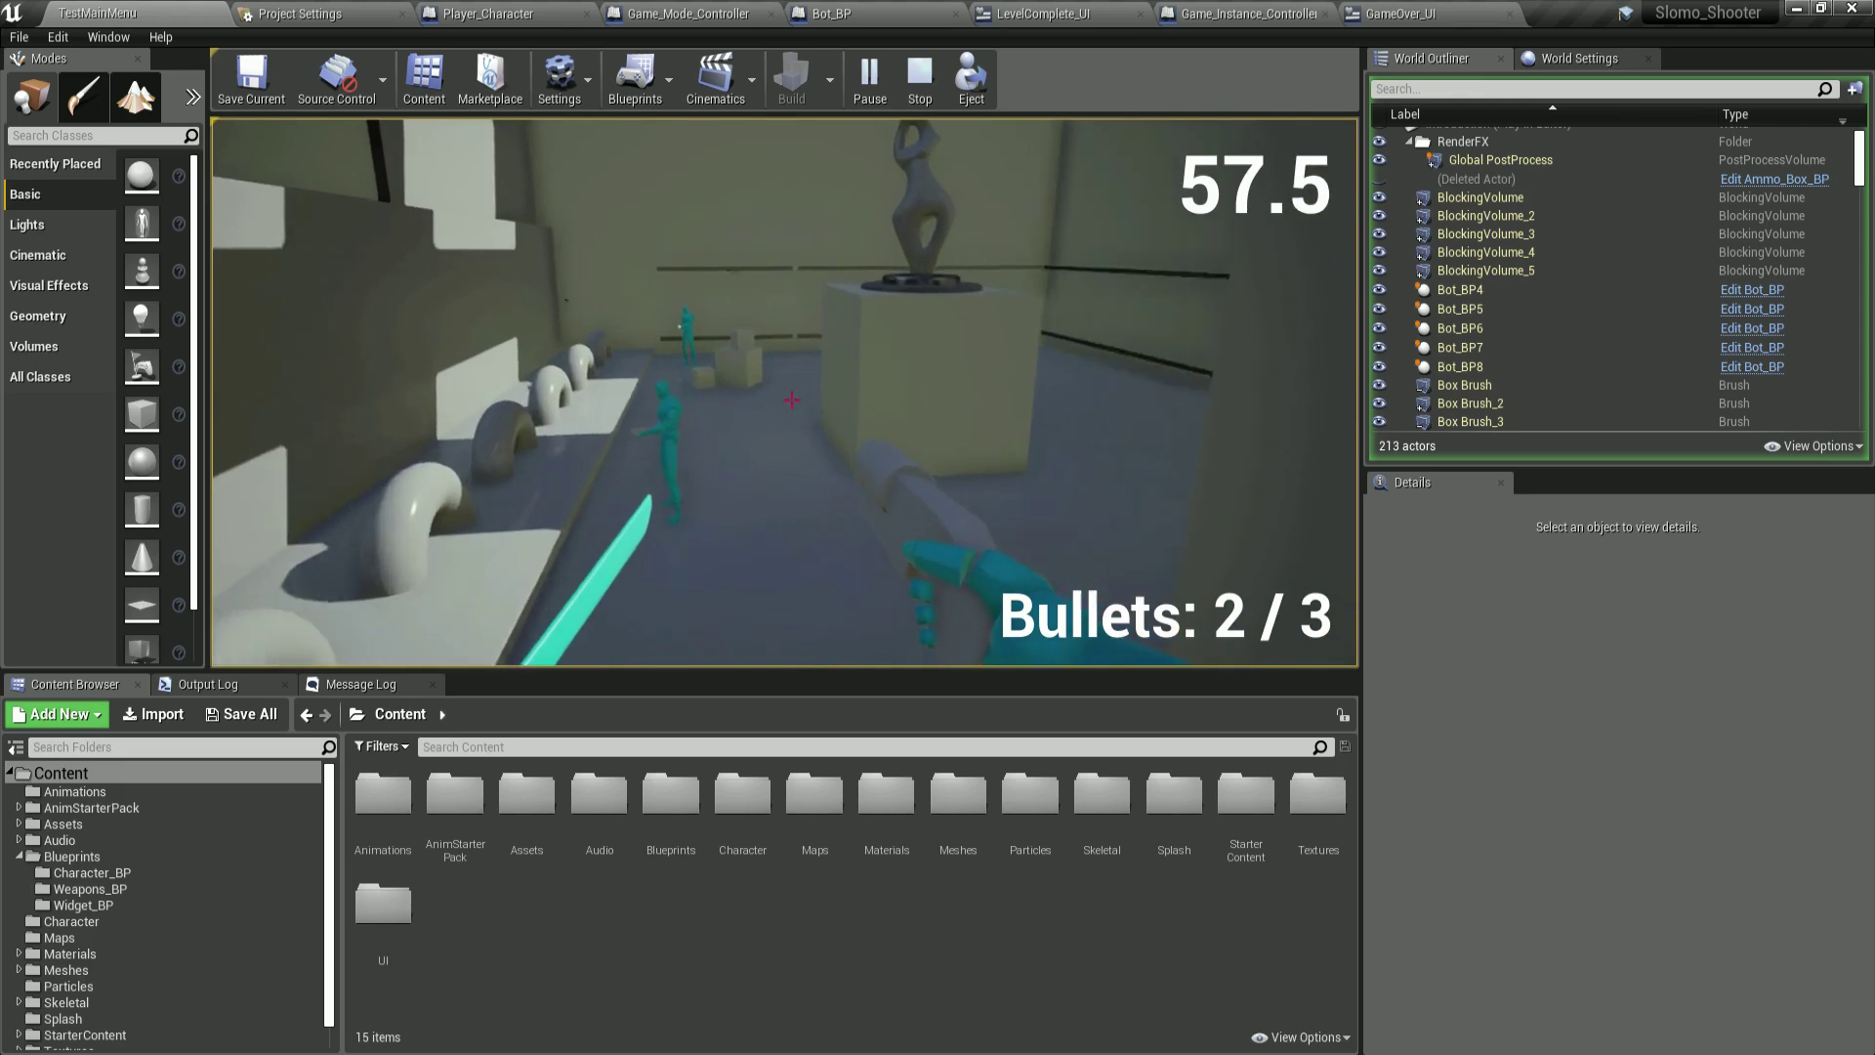
key("w")
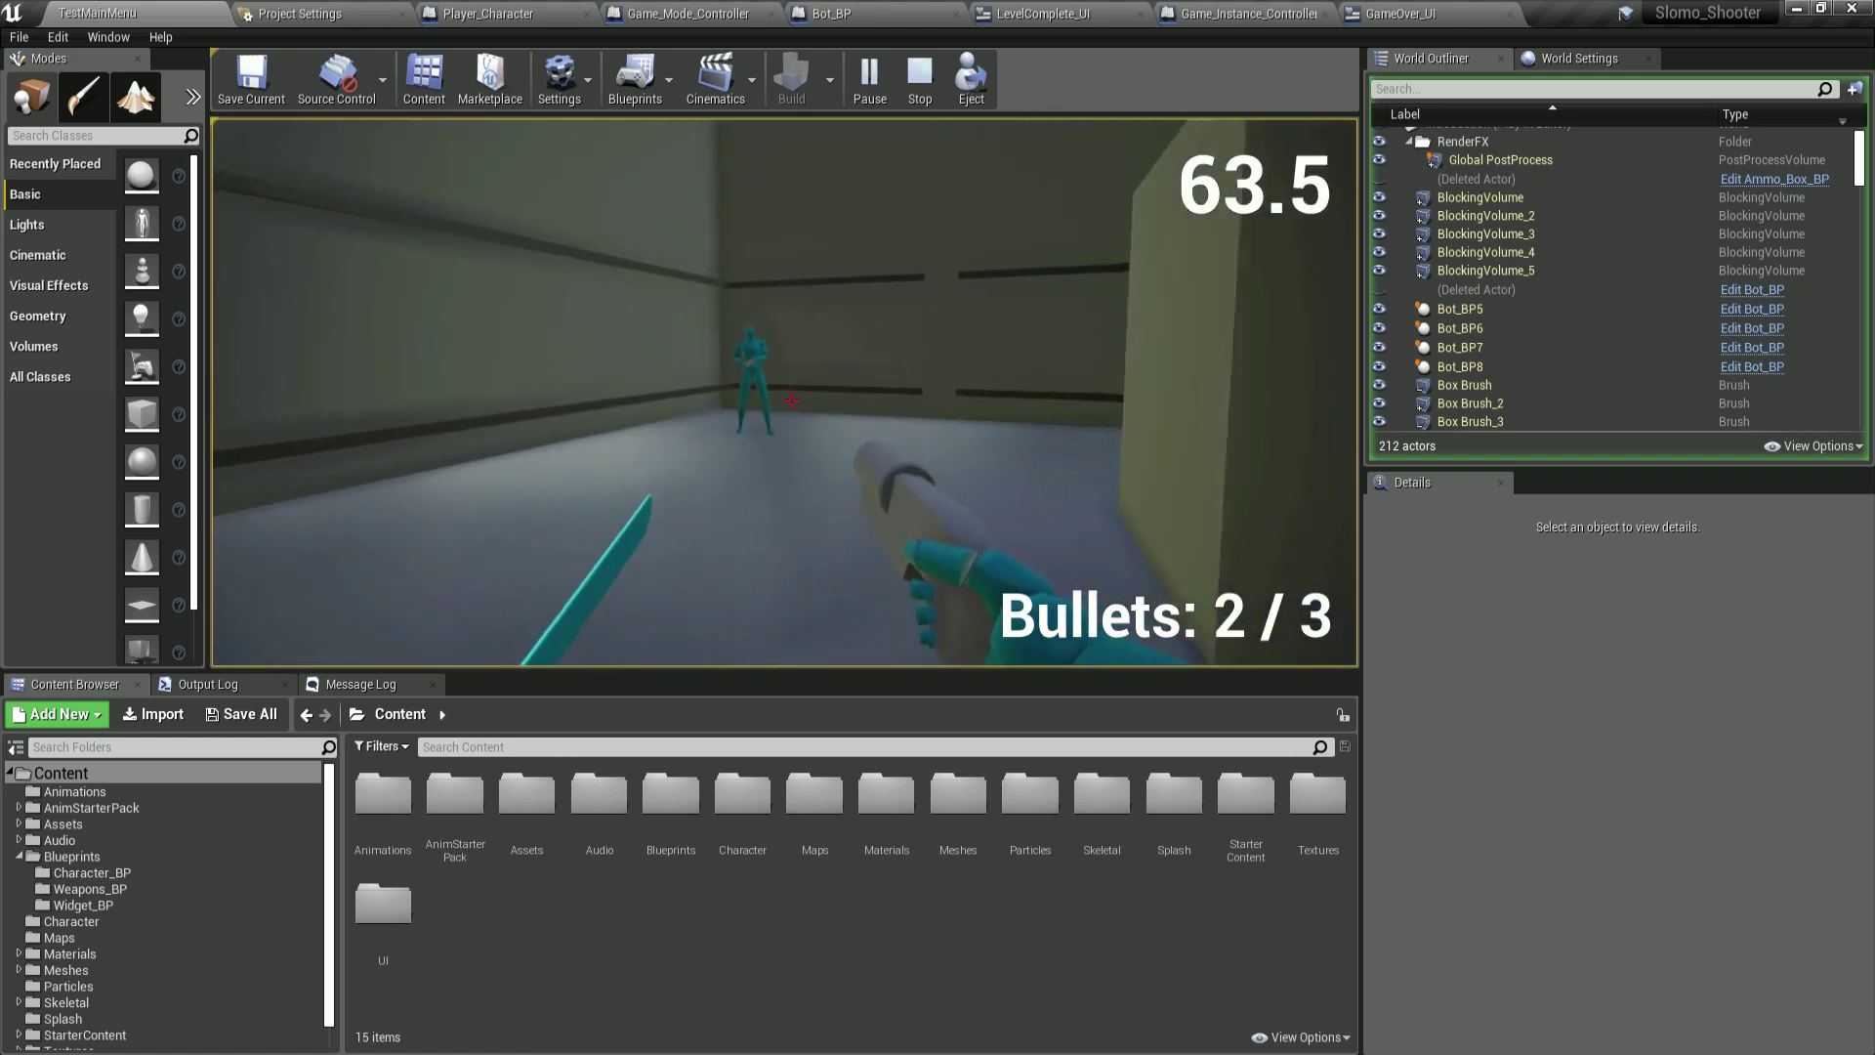
left_click(792, 400)
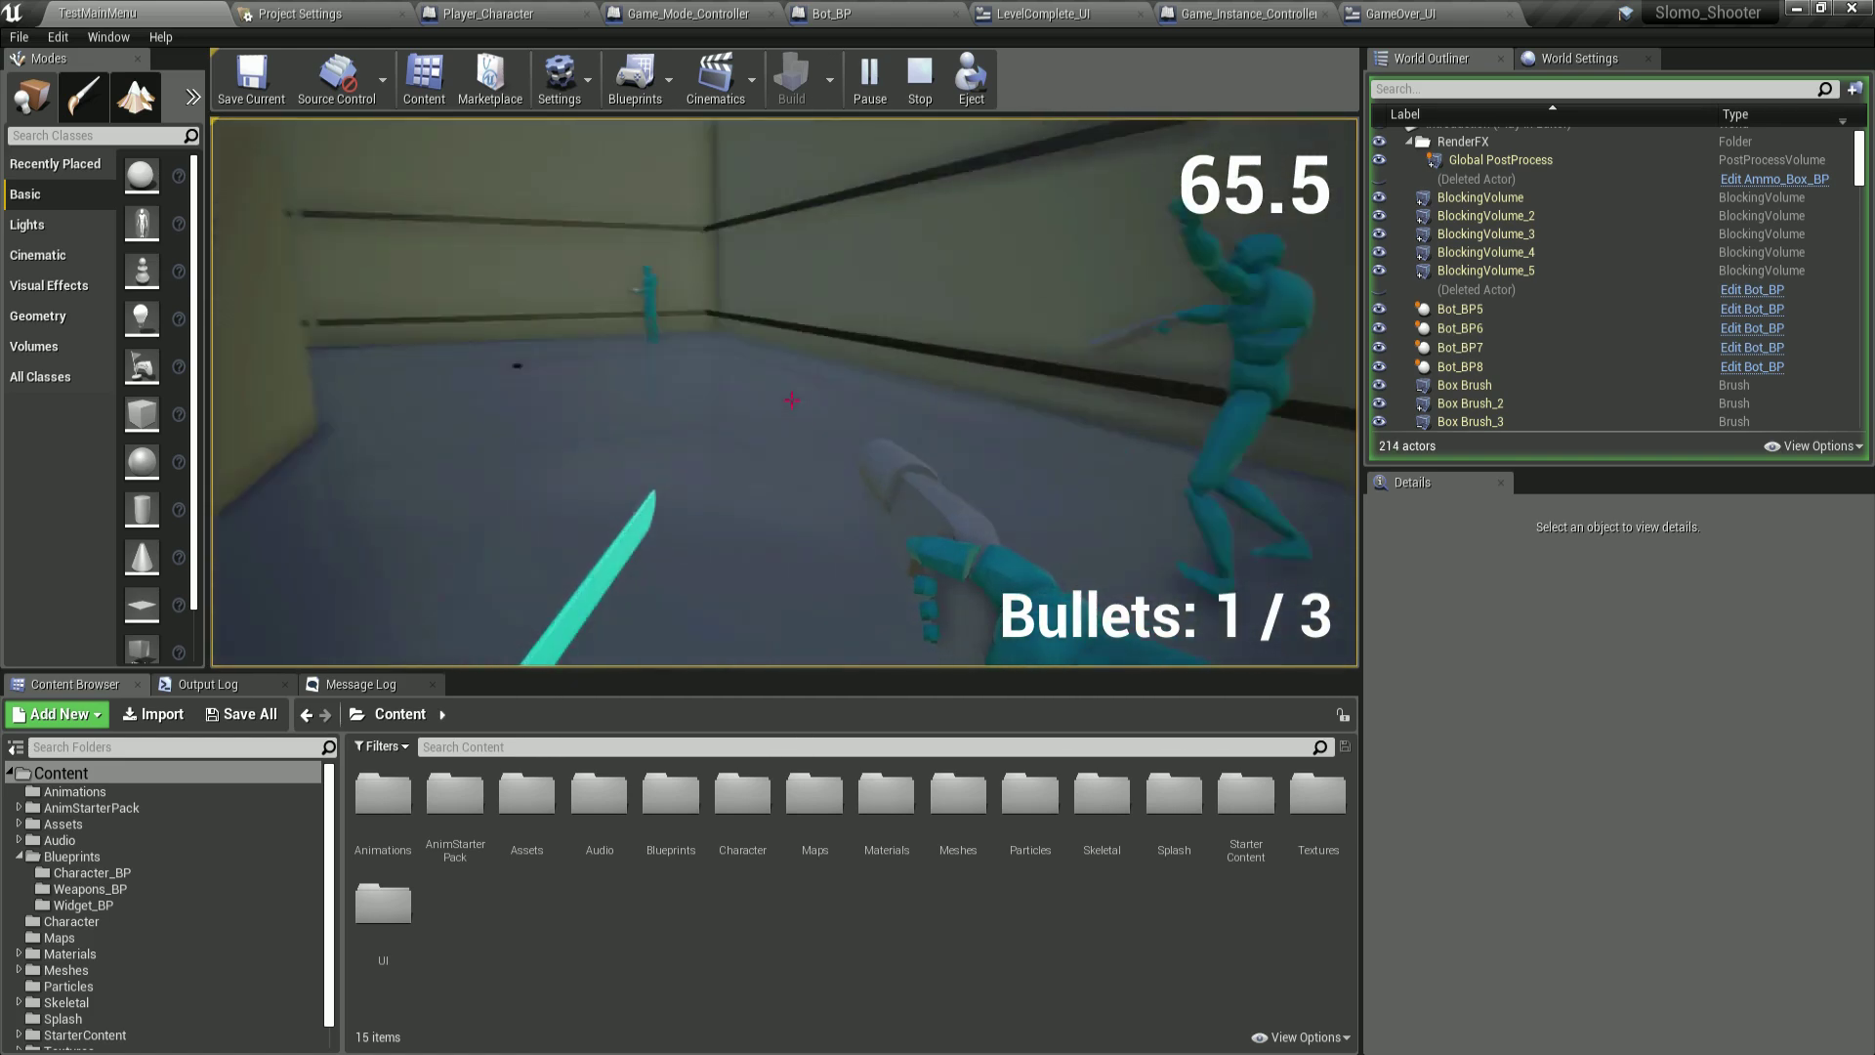
left_click(792, 400)
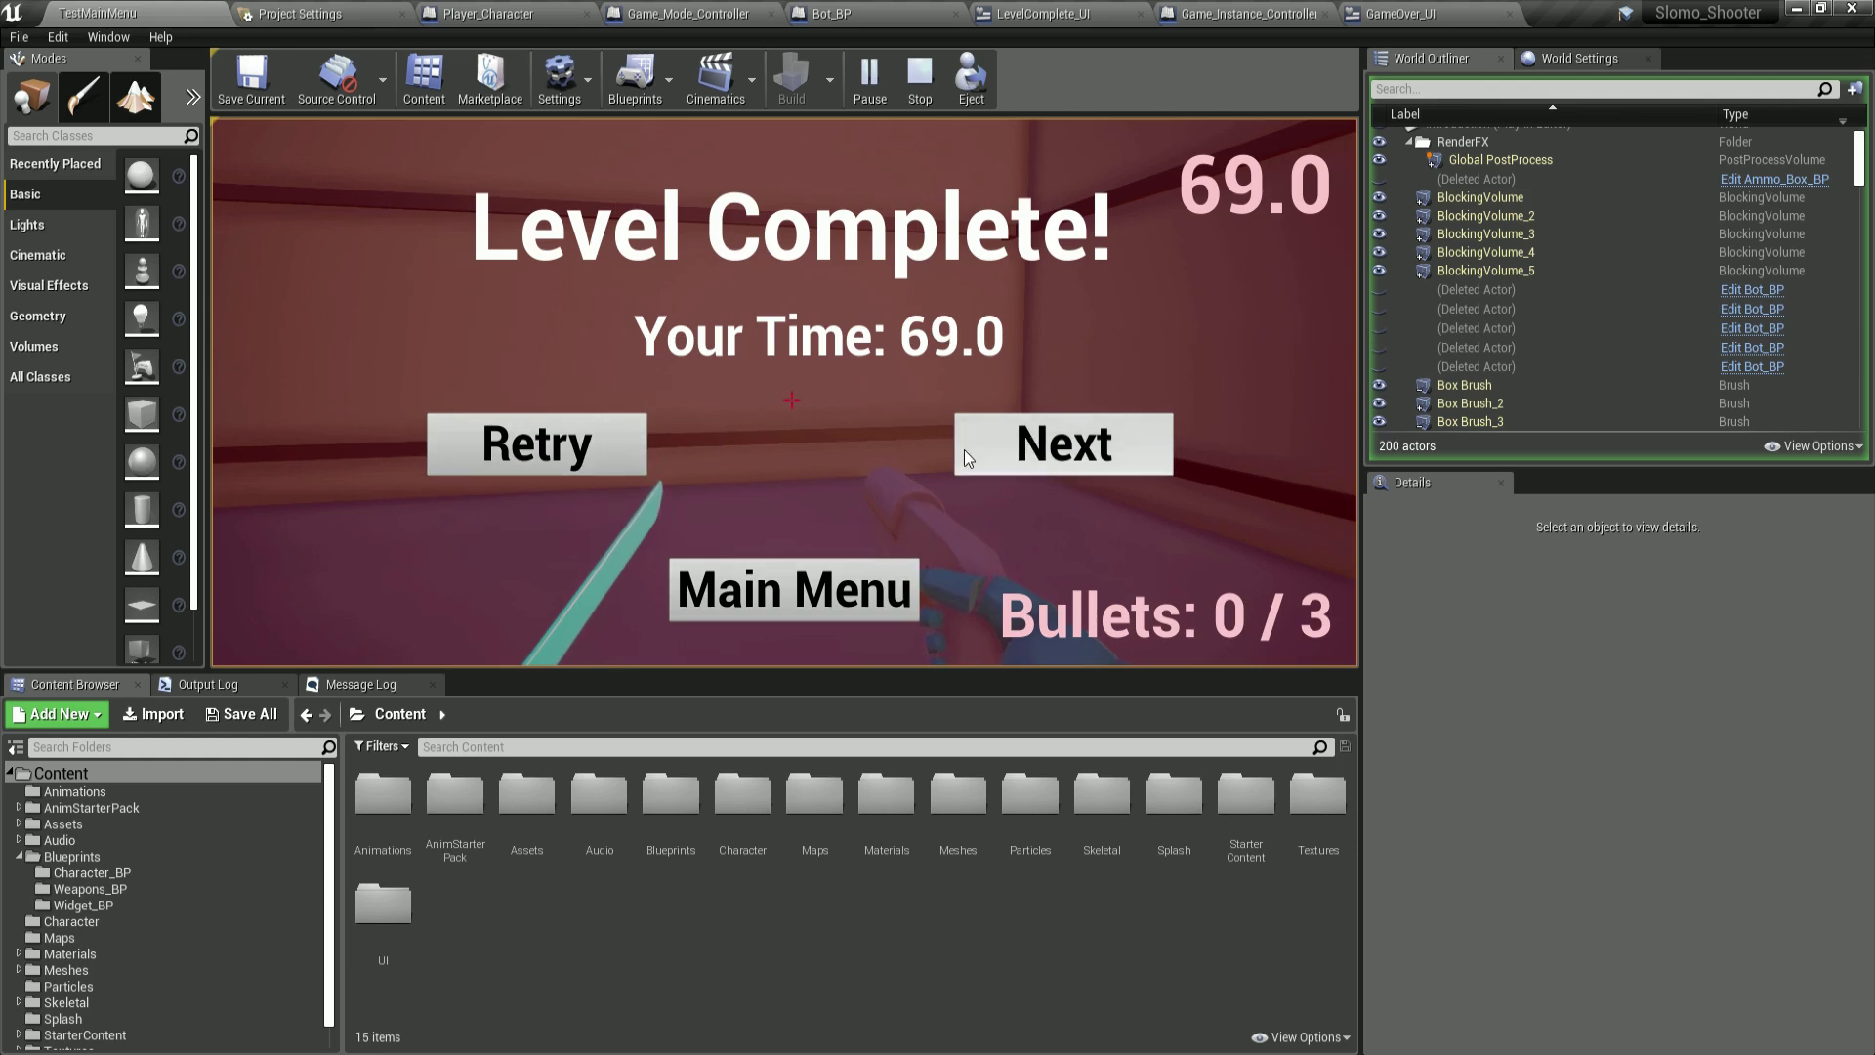
Step: Continue to the next level and run past its bullet box to attack the group of three enemies
left_click(996, 442)
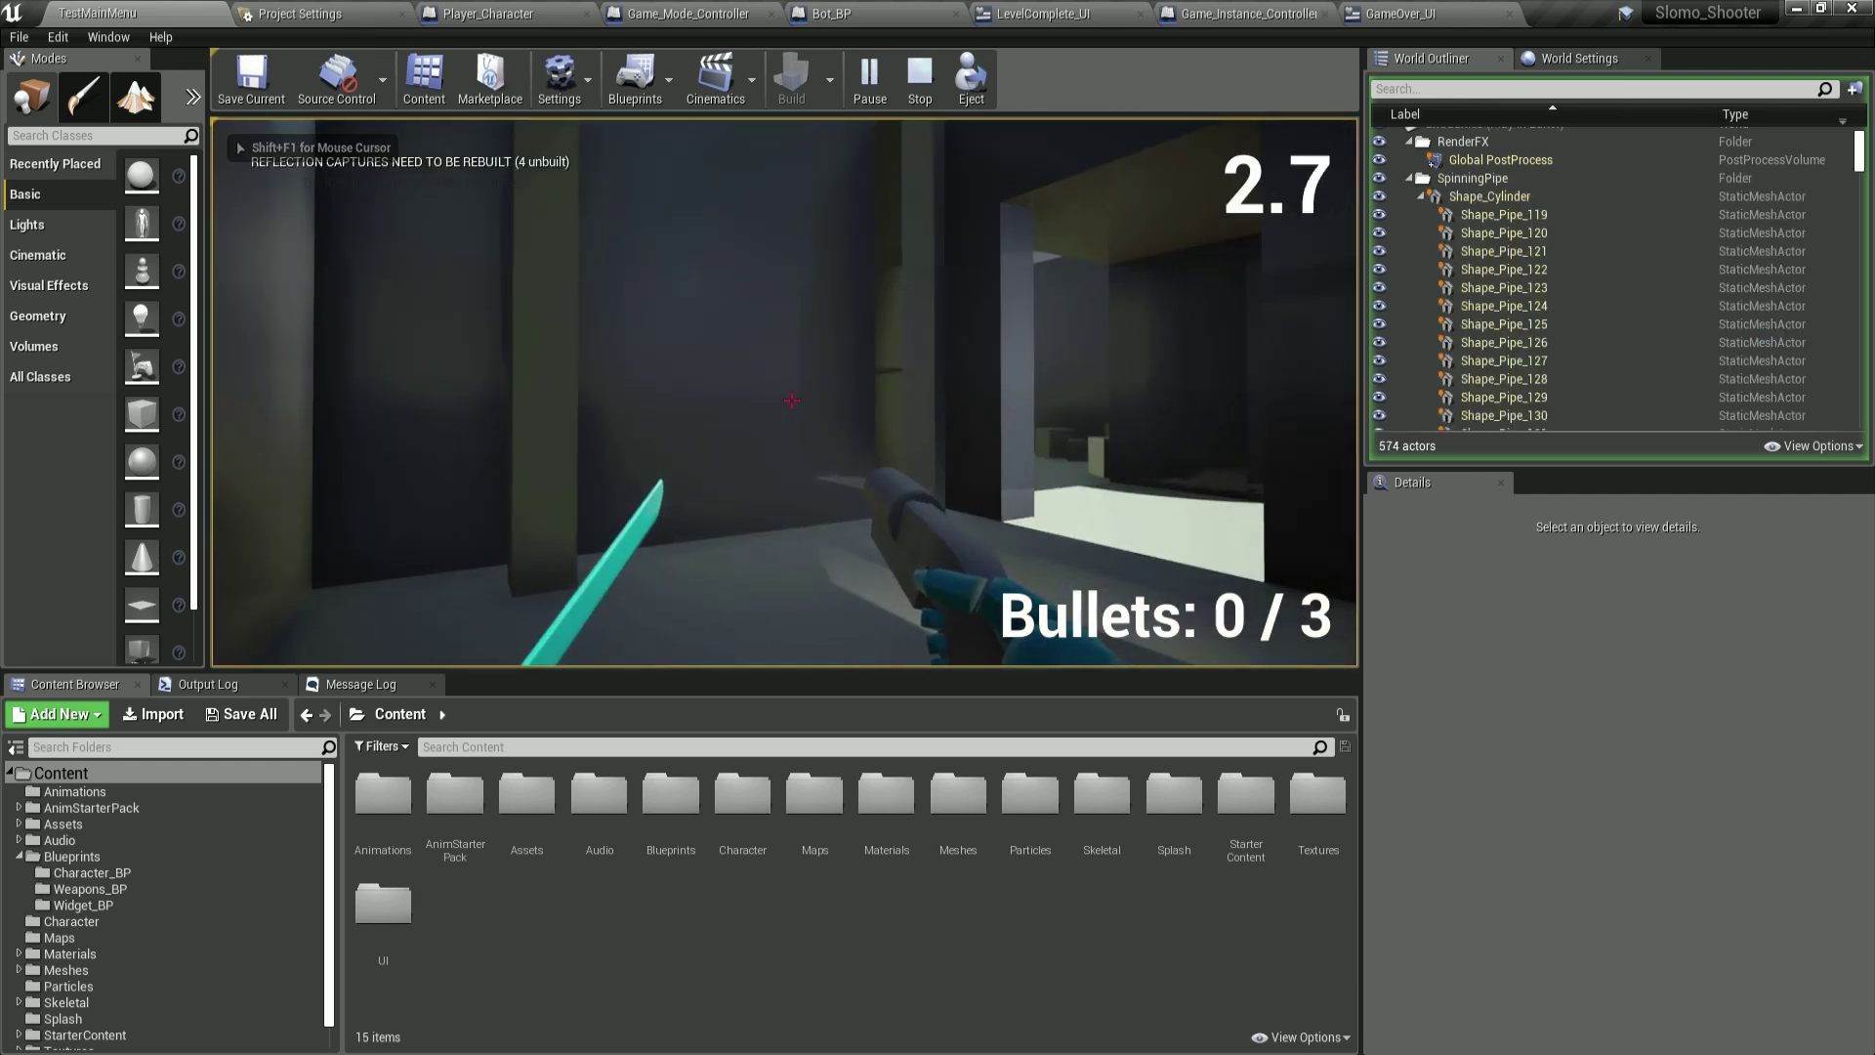
key("w")
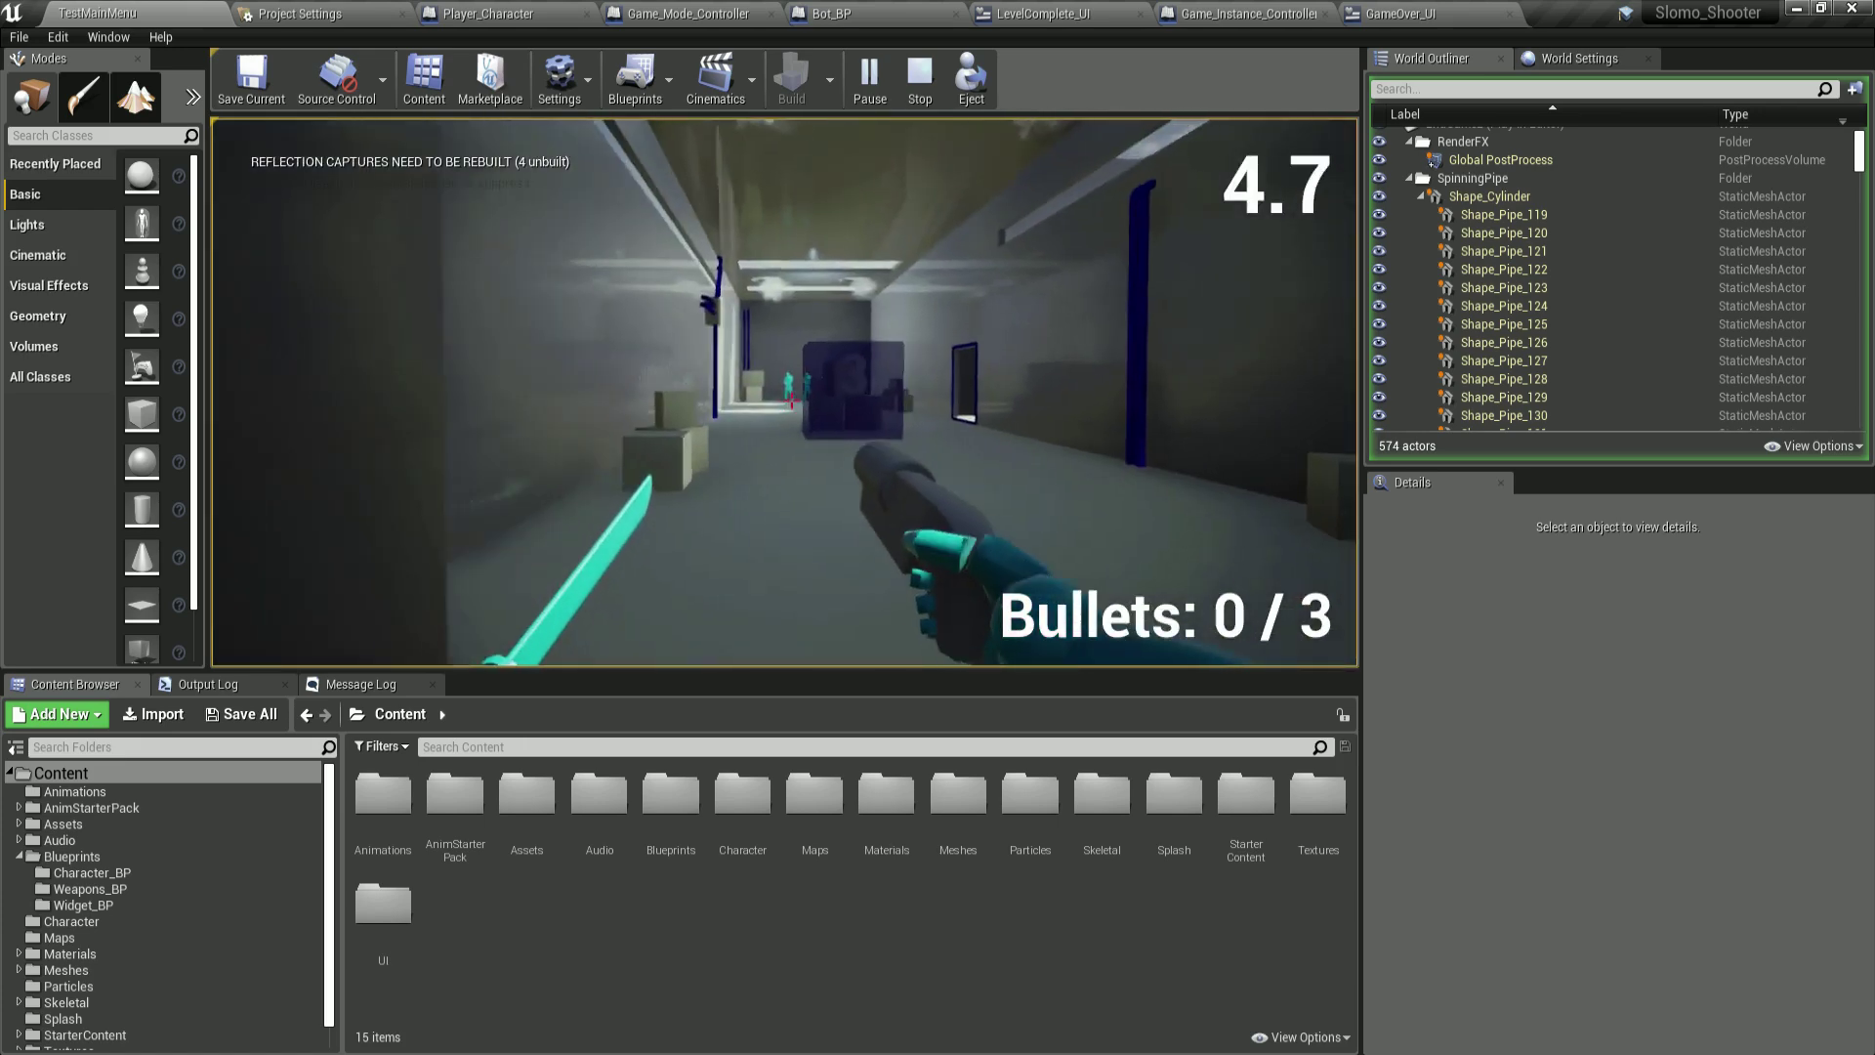
key("w")
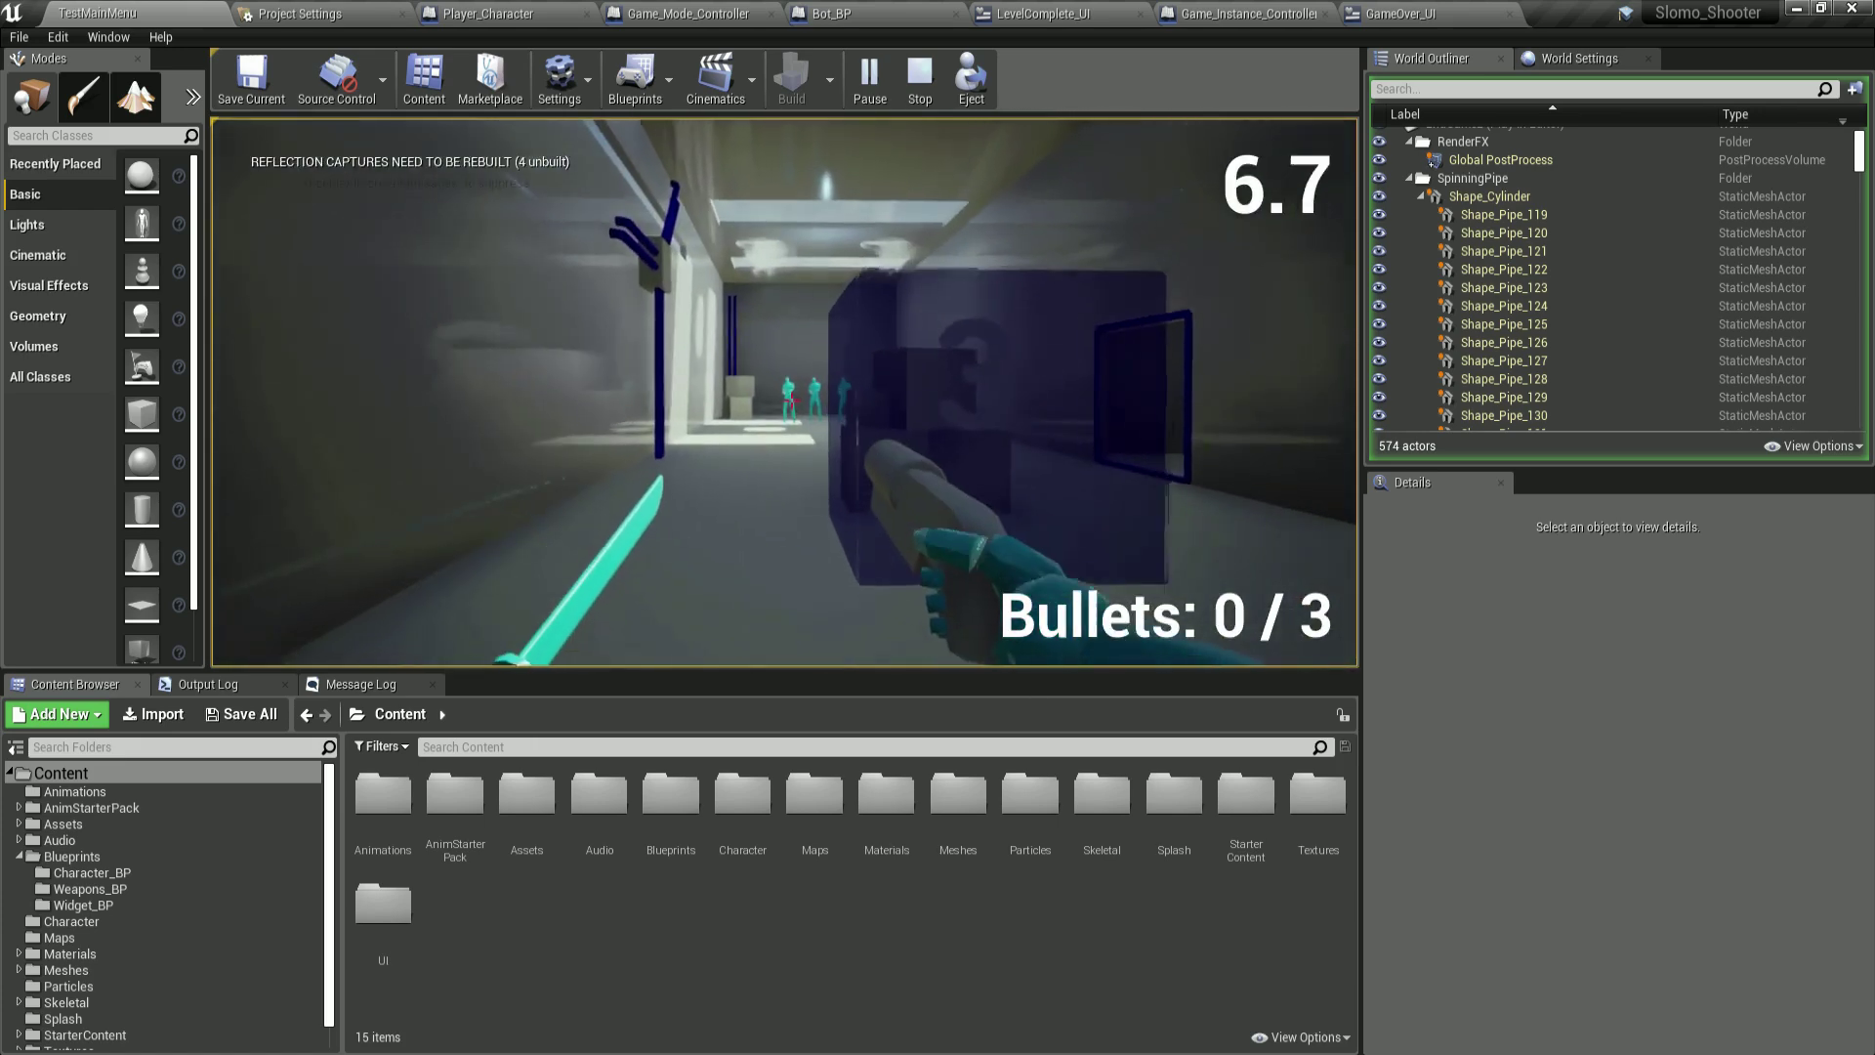
key("w")
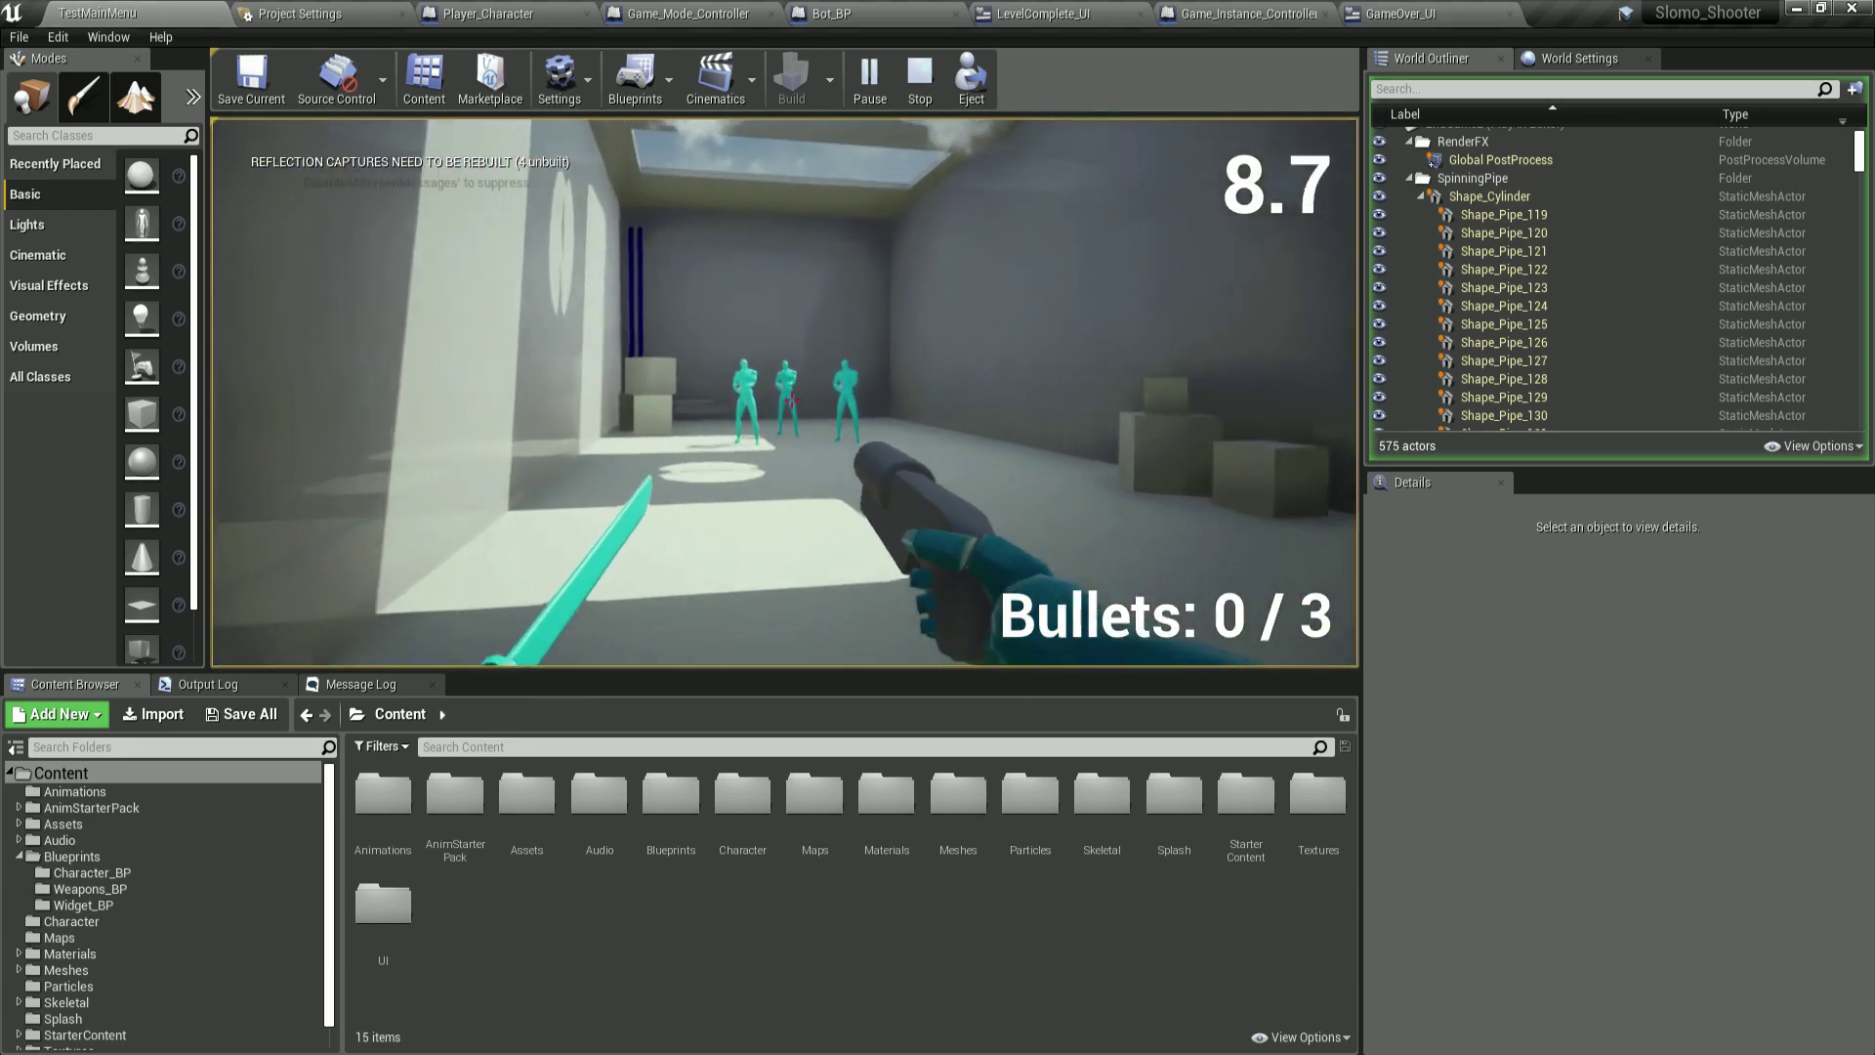
key("w")
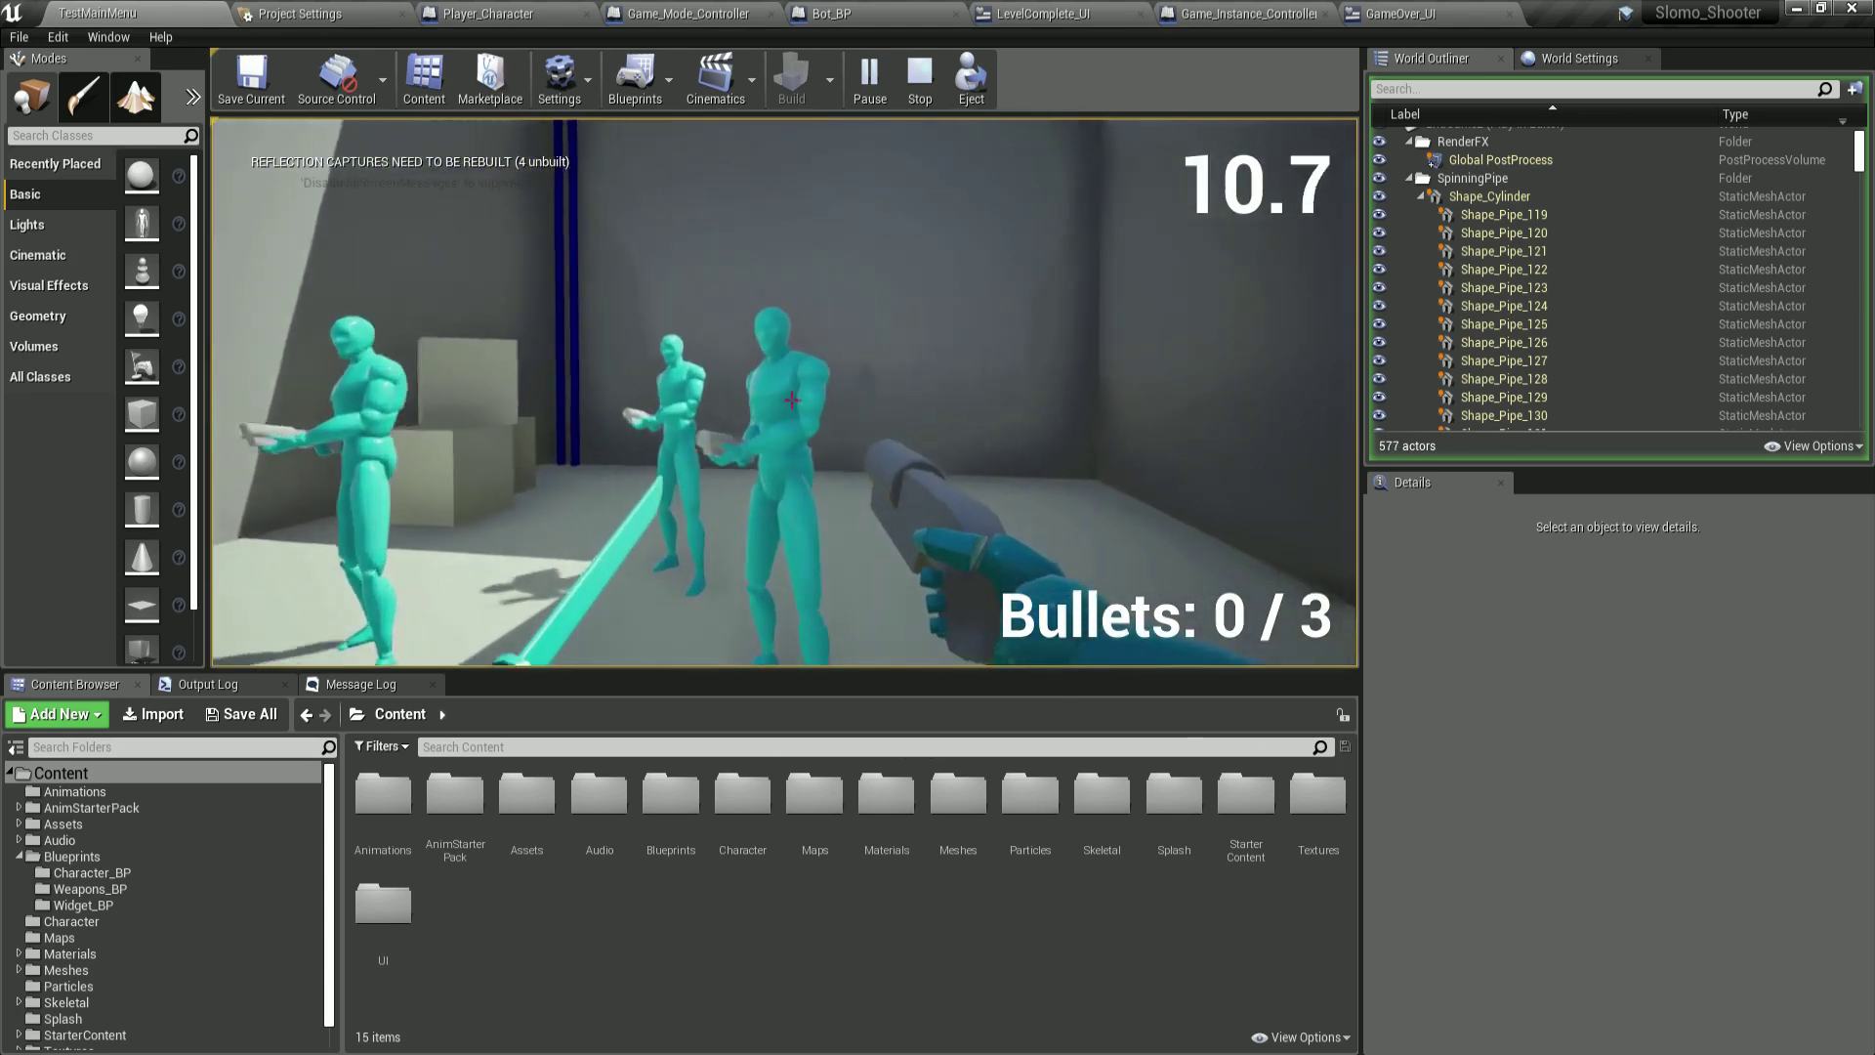
key("w")
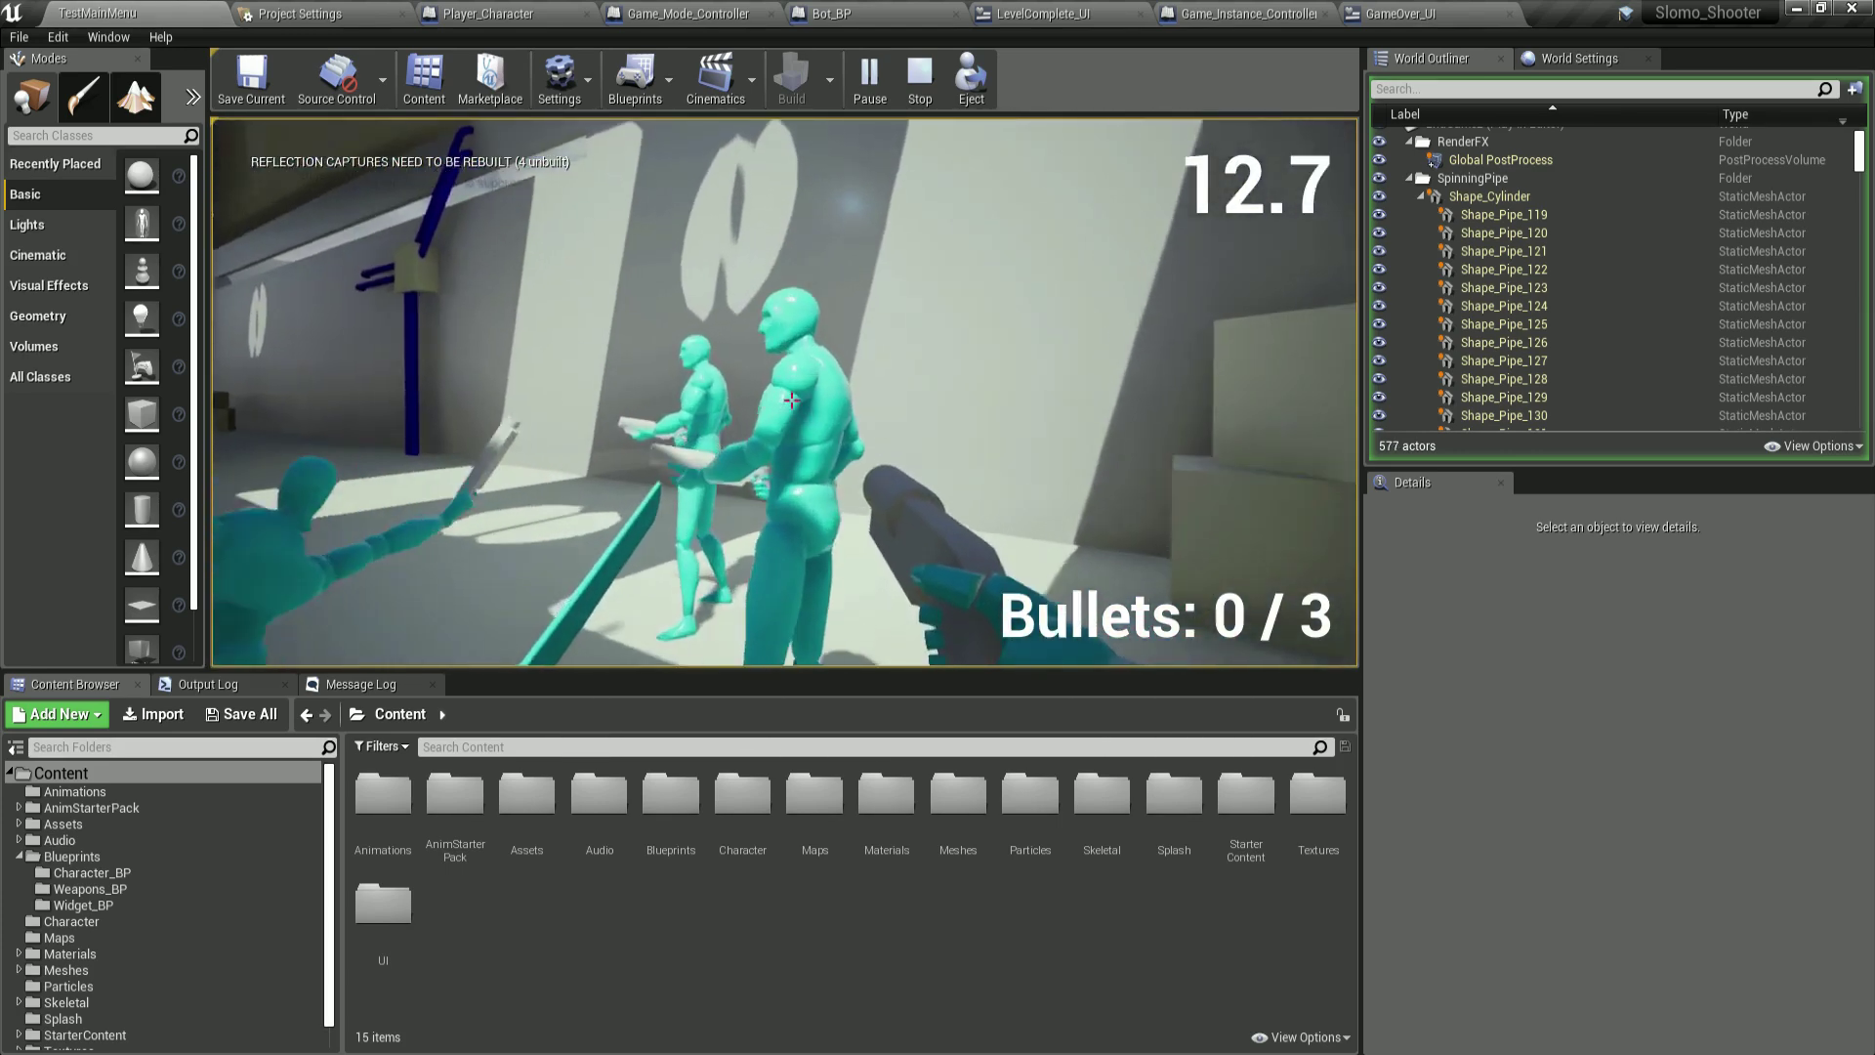
key("w")
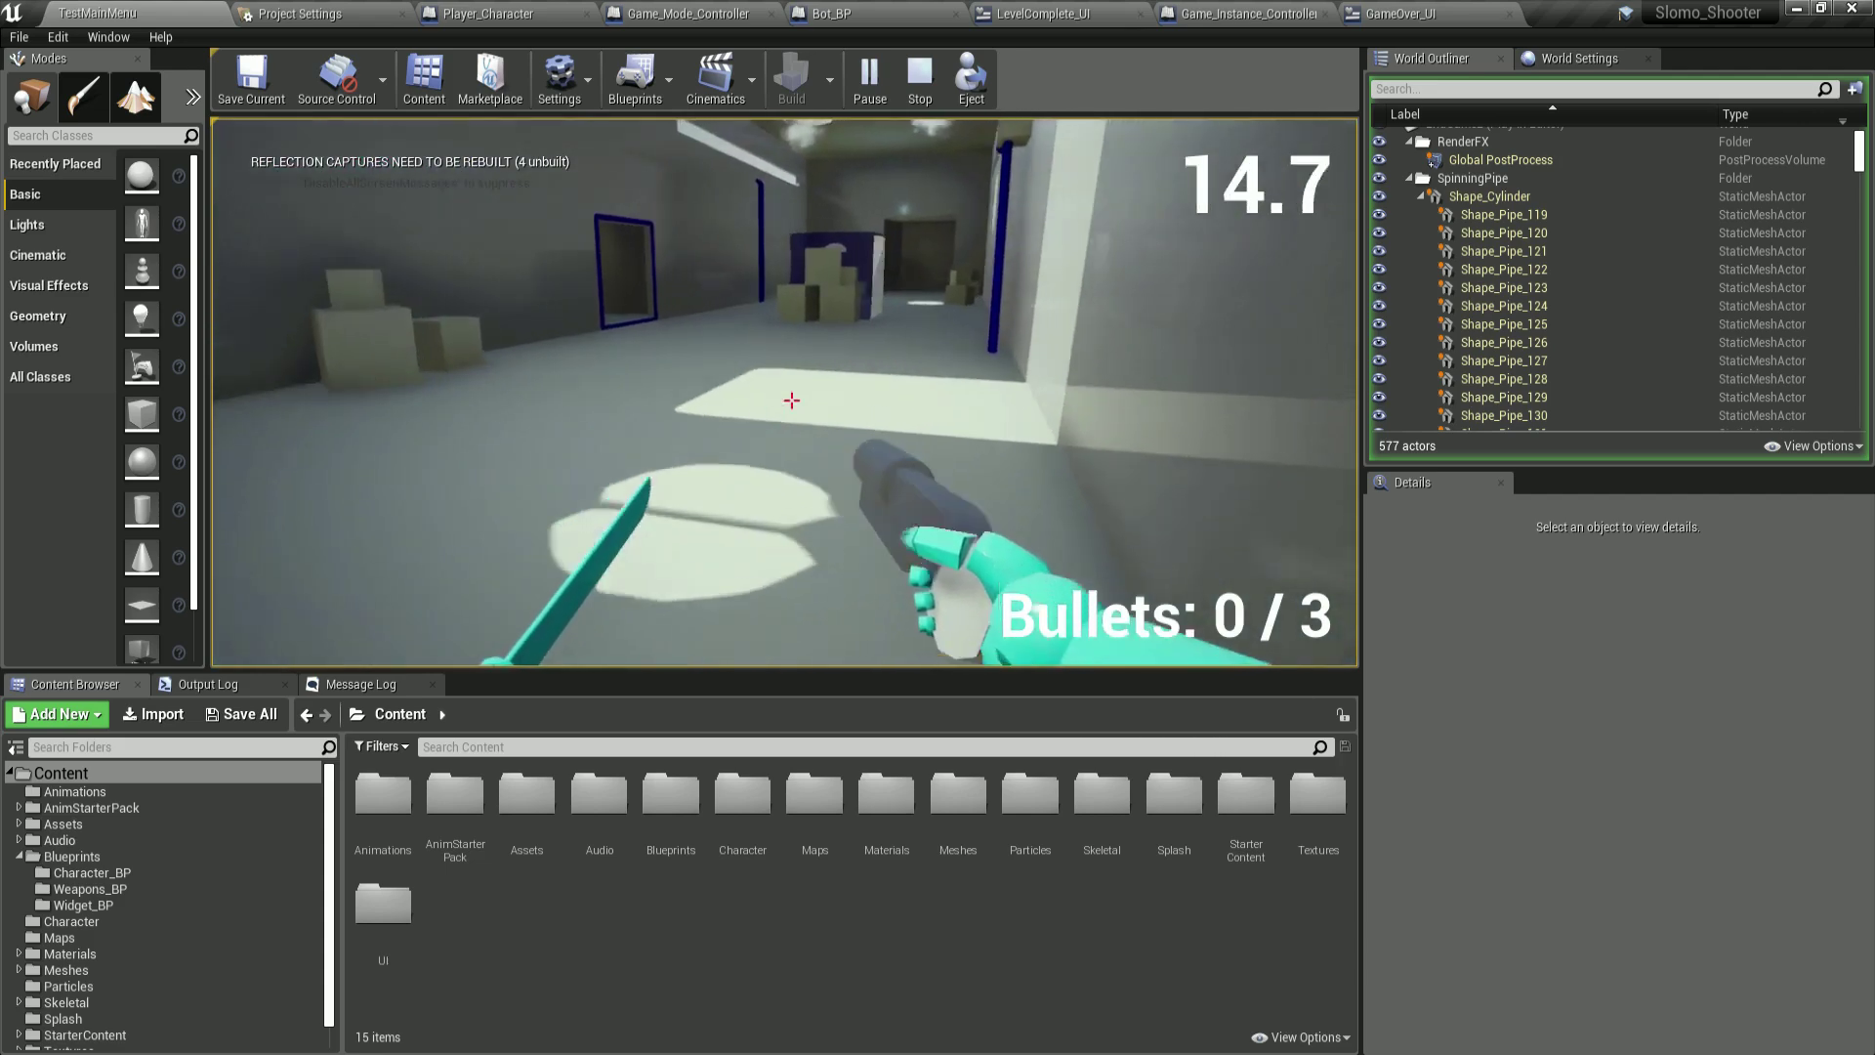
Step: Run down the corridor past the crates and enter the bullet box to load the gun with three bullets
key("w")
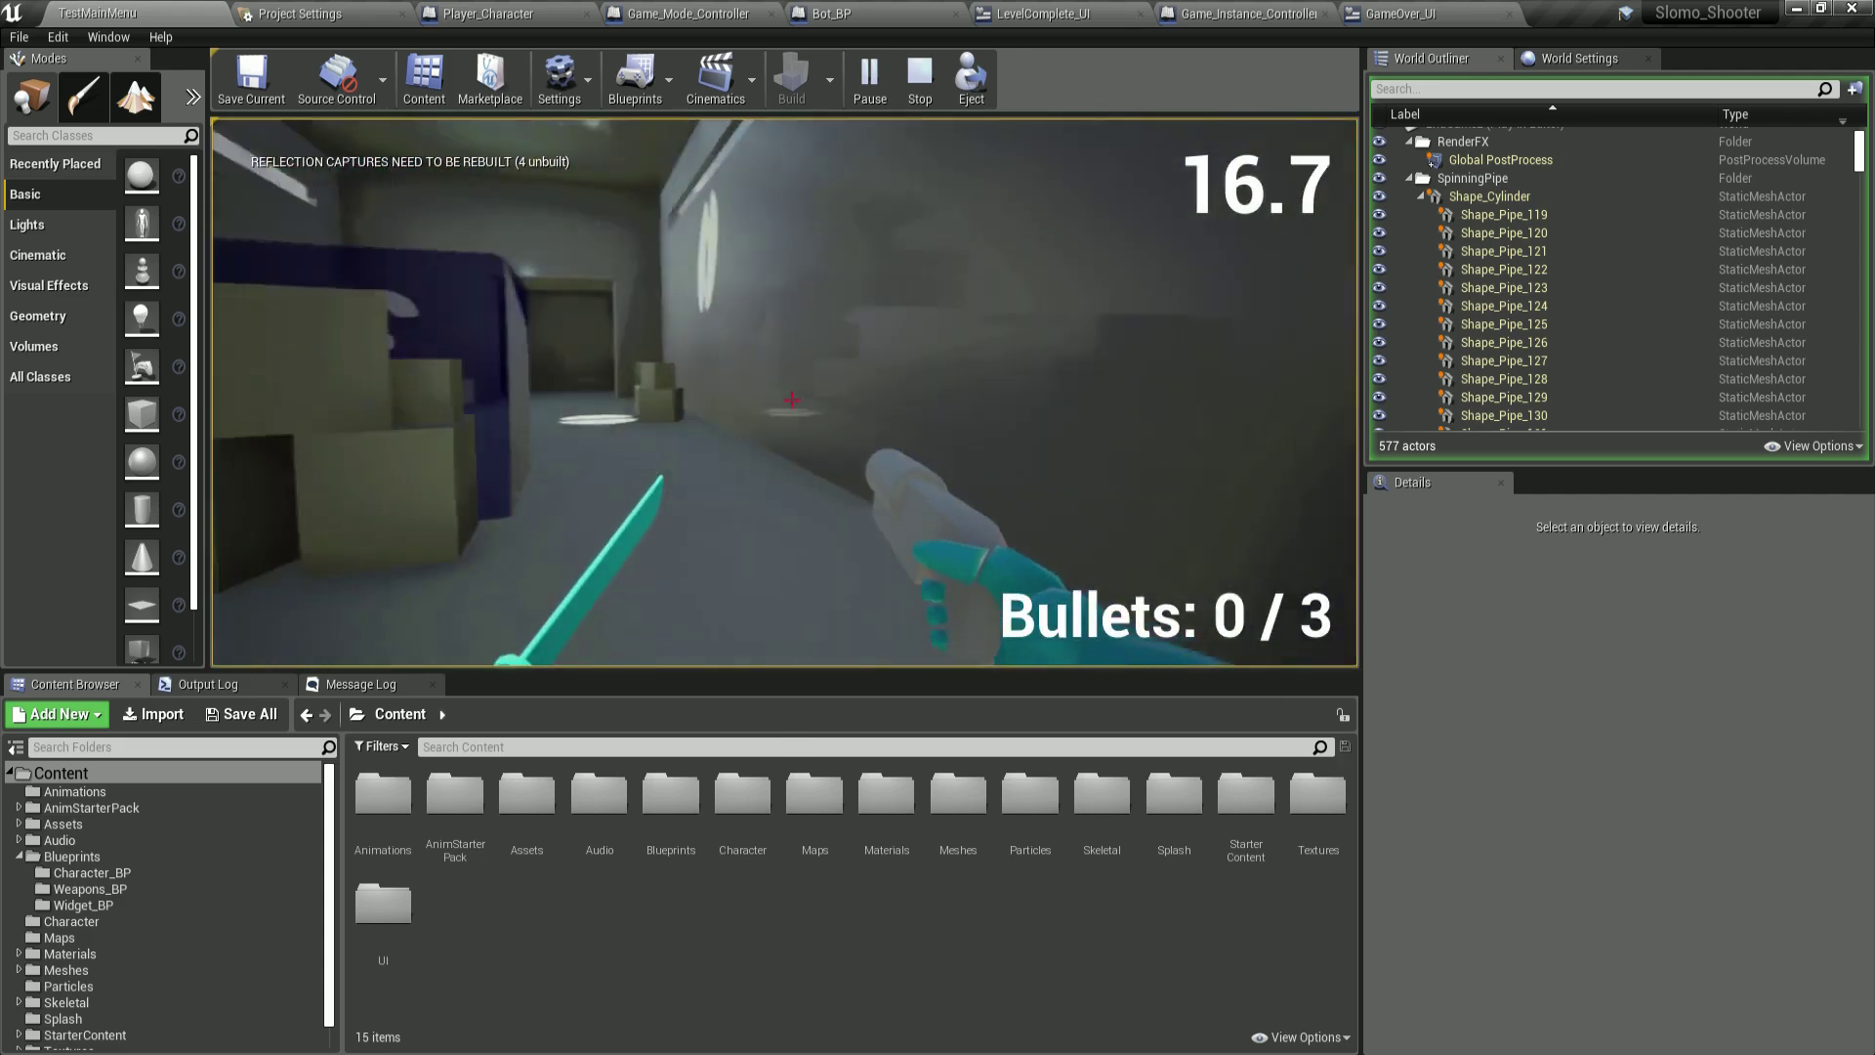
key("w")
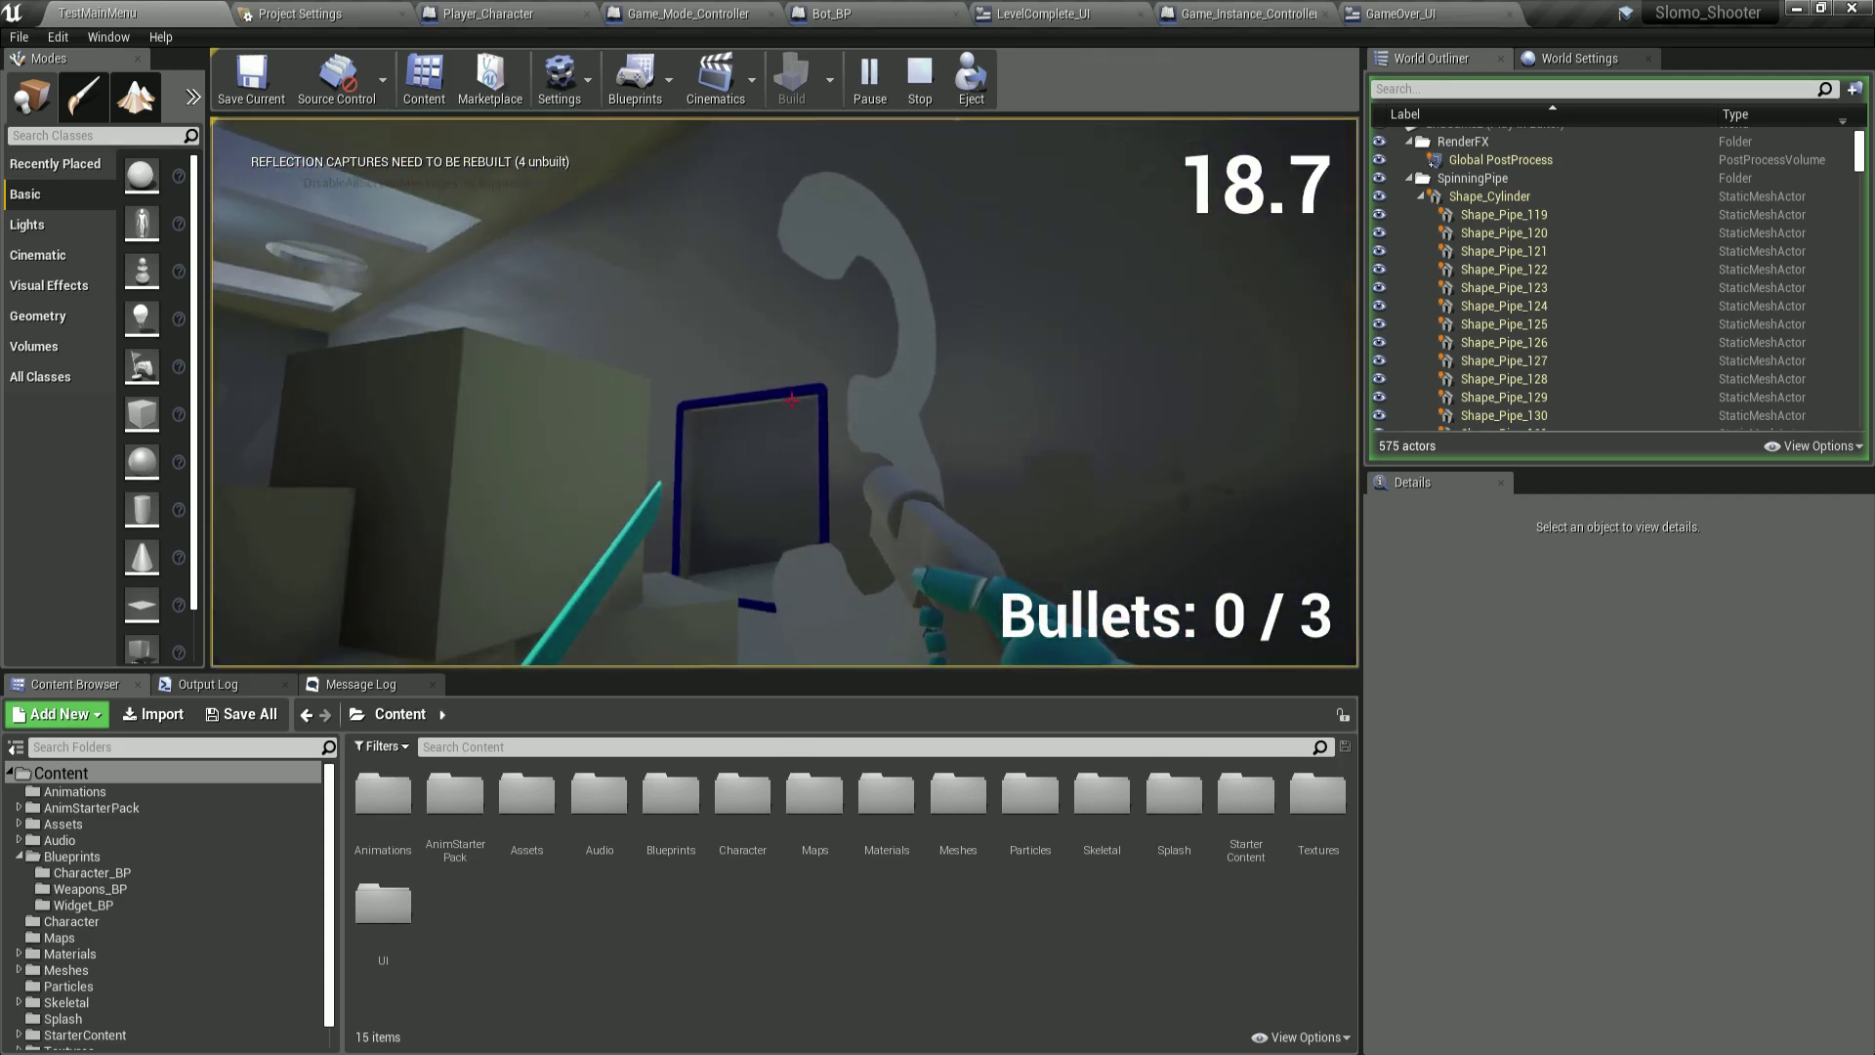
key("w")
key("w")
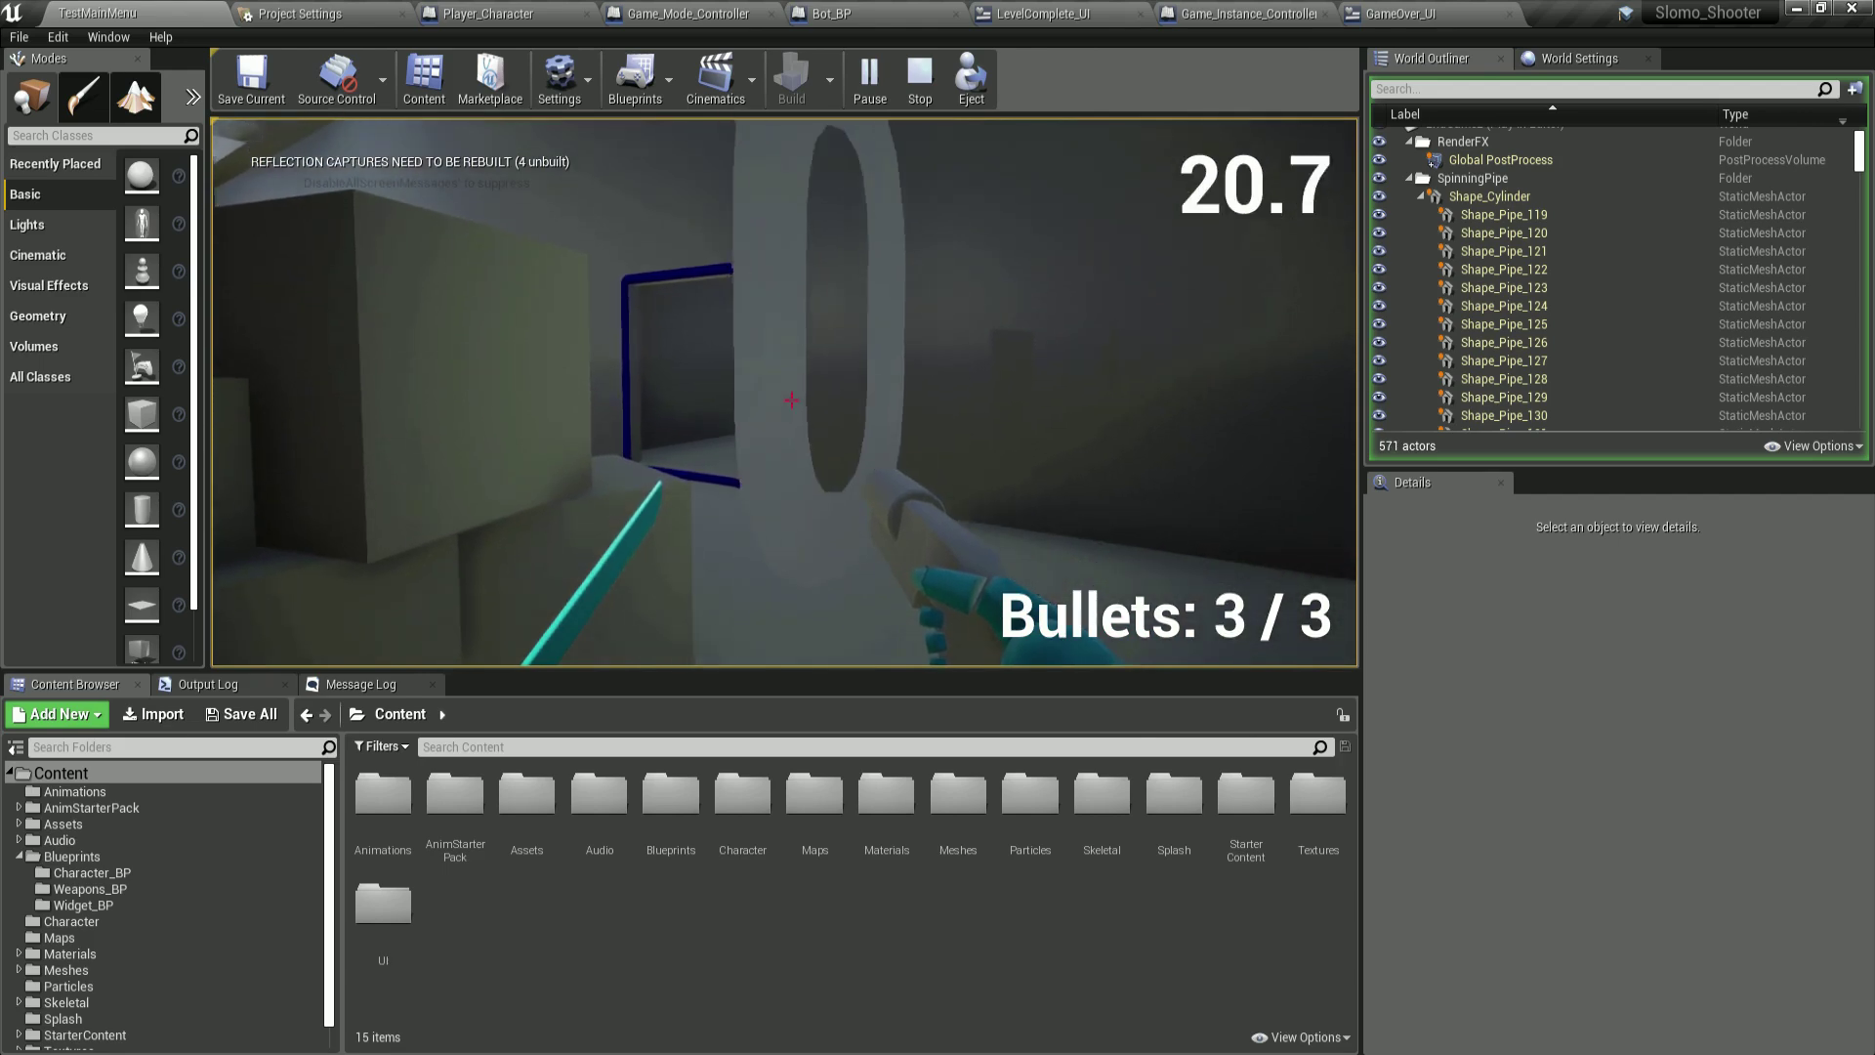
Step: Go through the blue-framed doorway and up the stairs, and advance into the large hall towards the enemies
key("w")
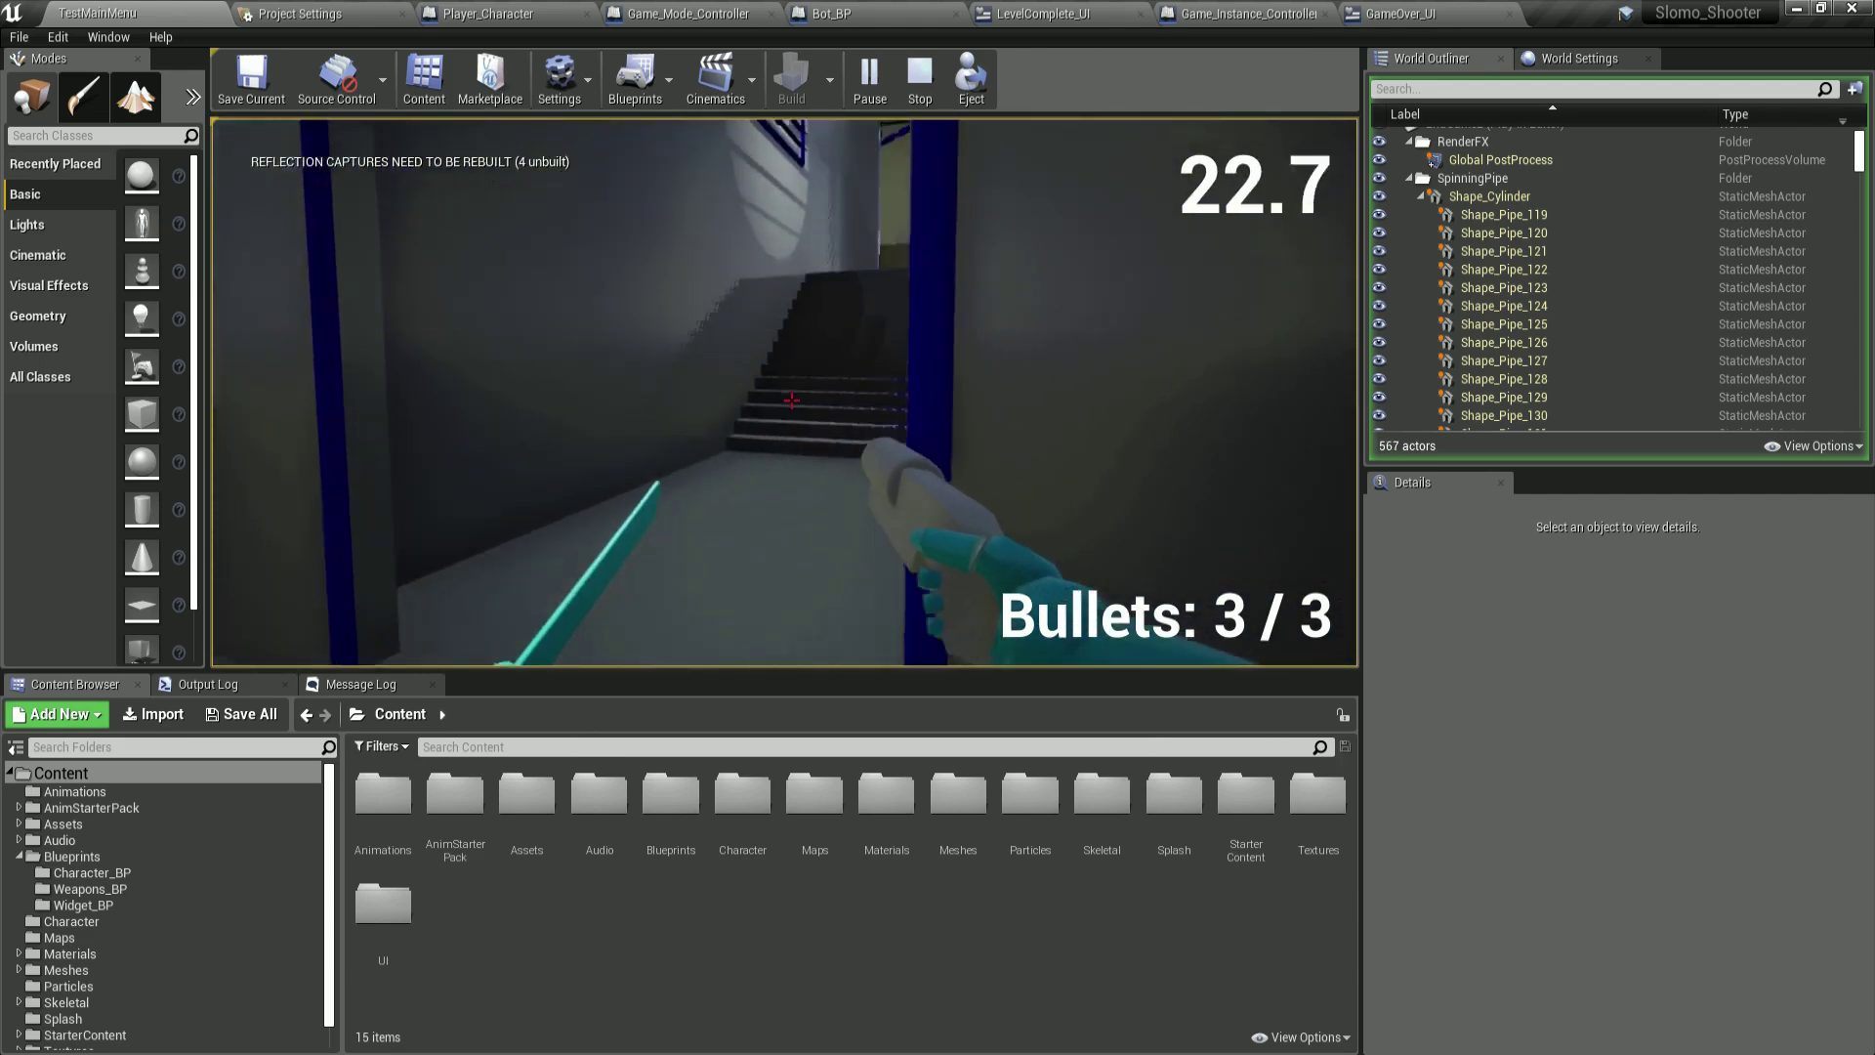
key("w")
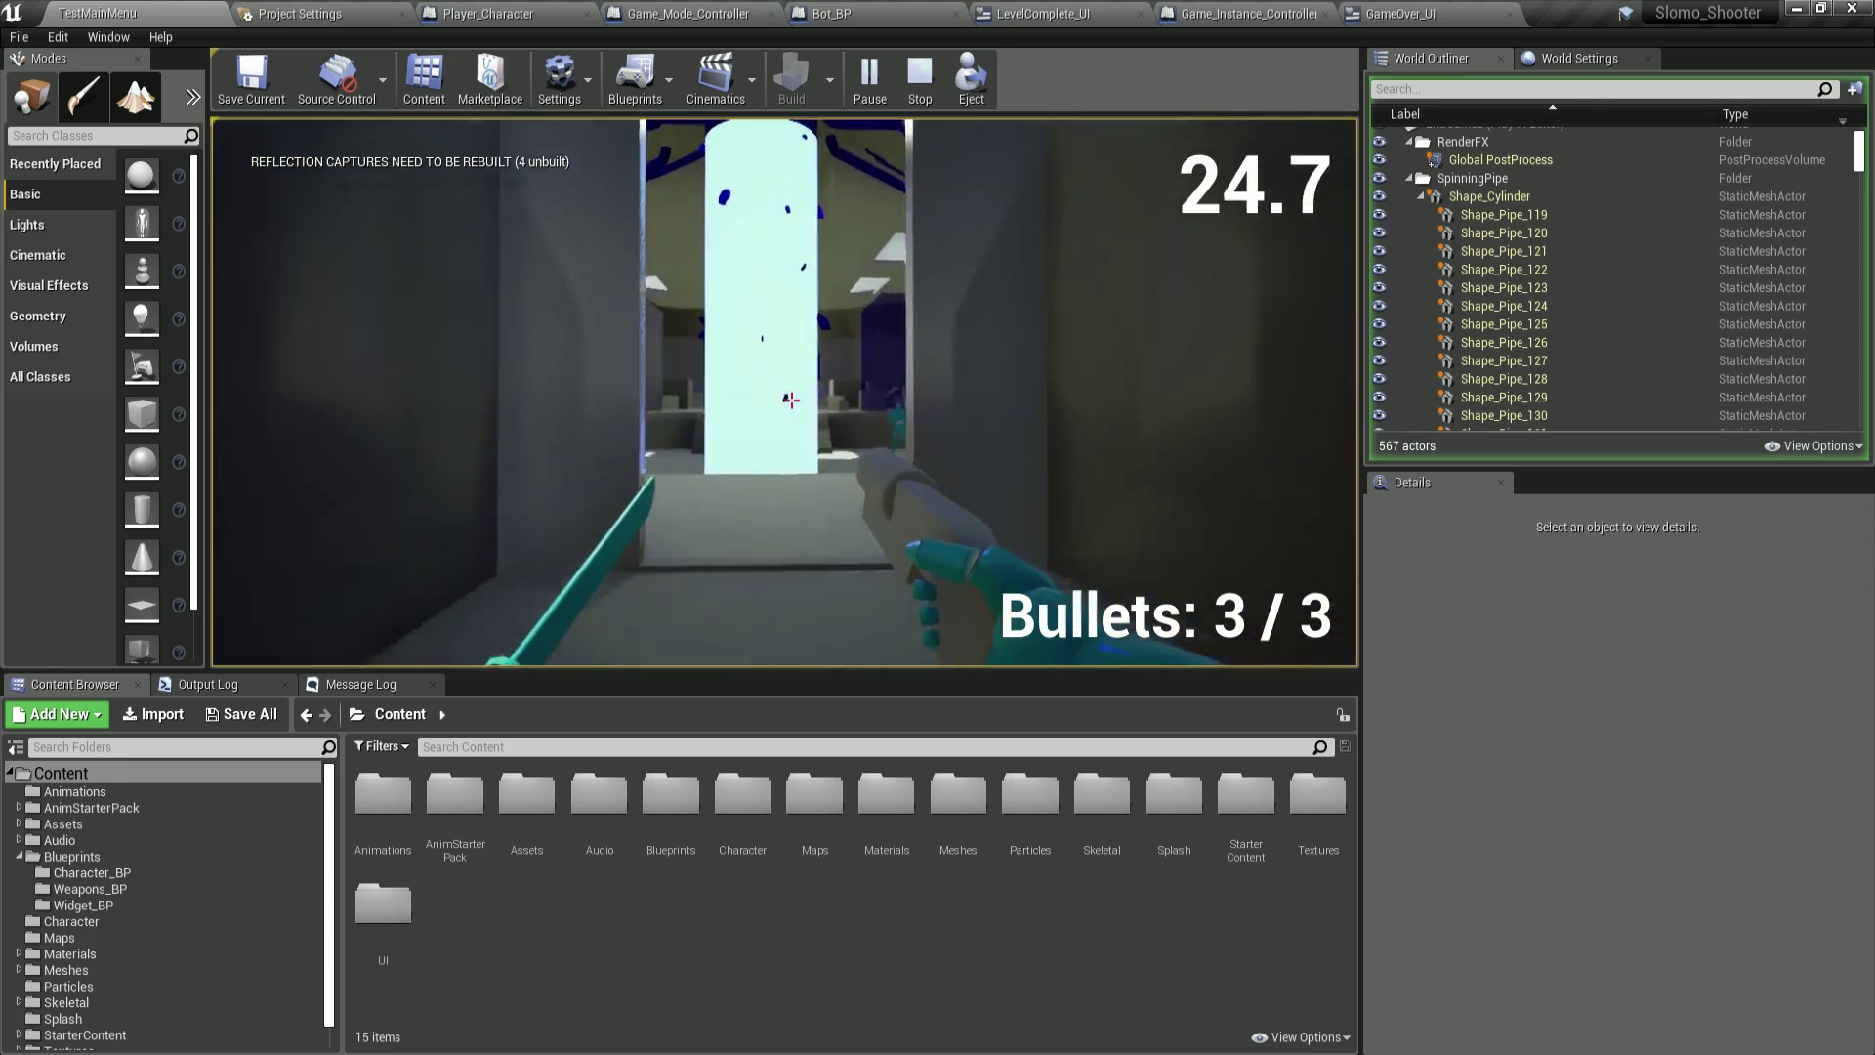
key("w")
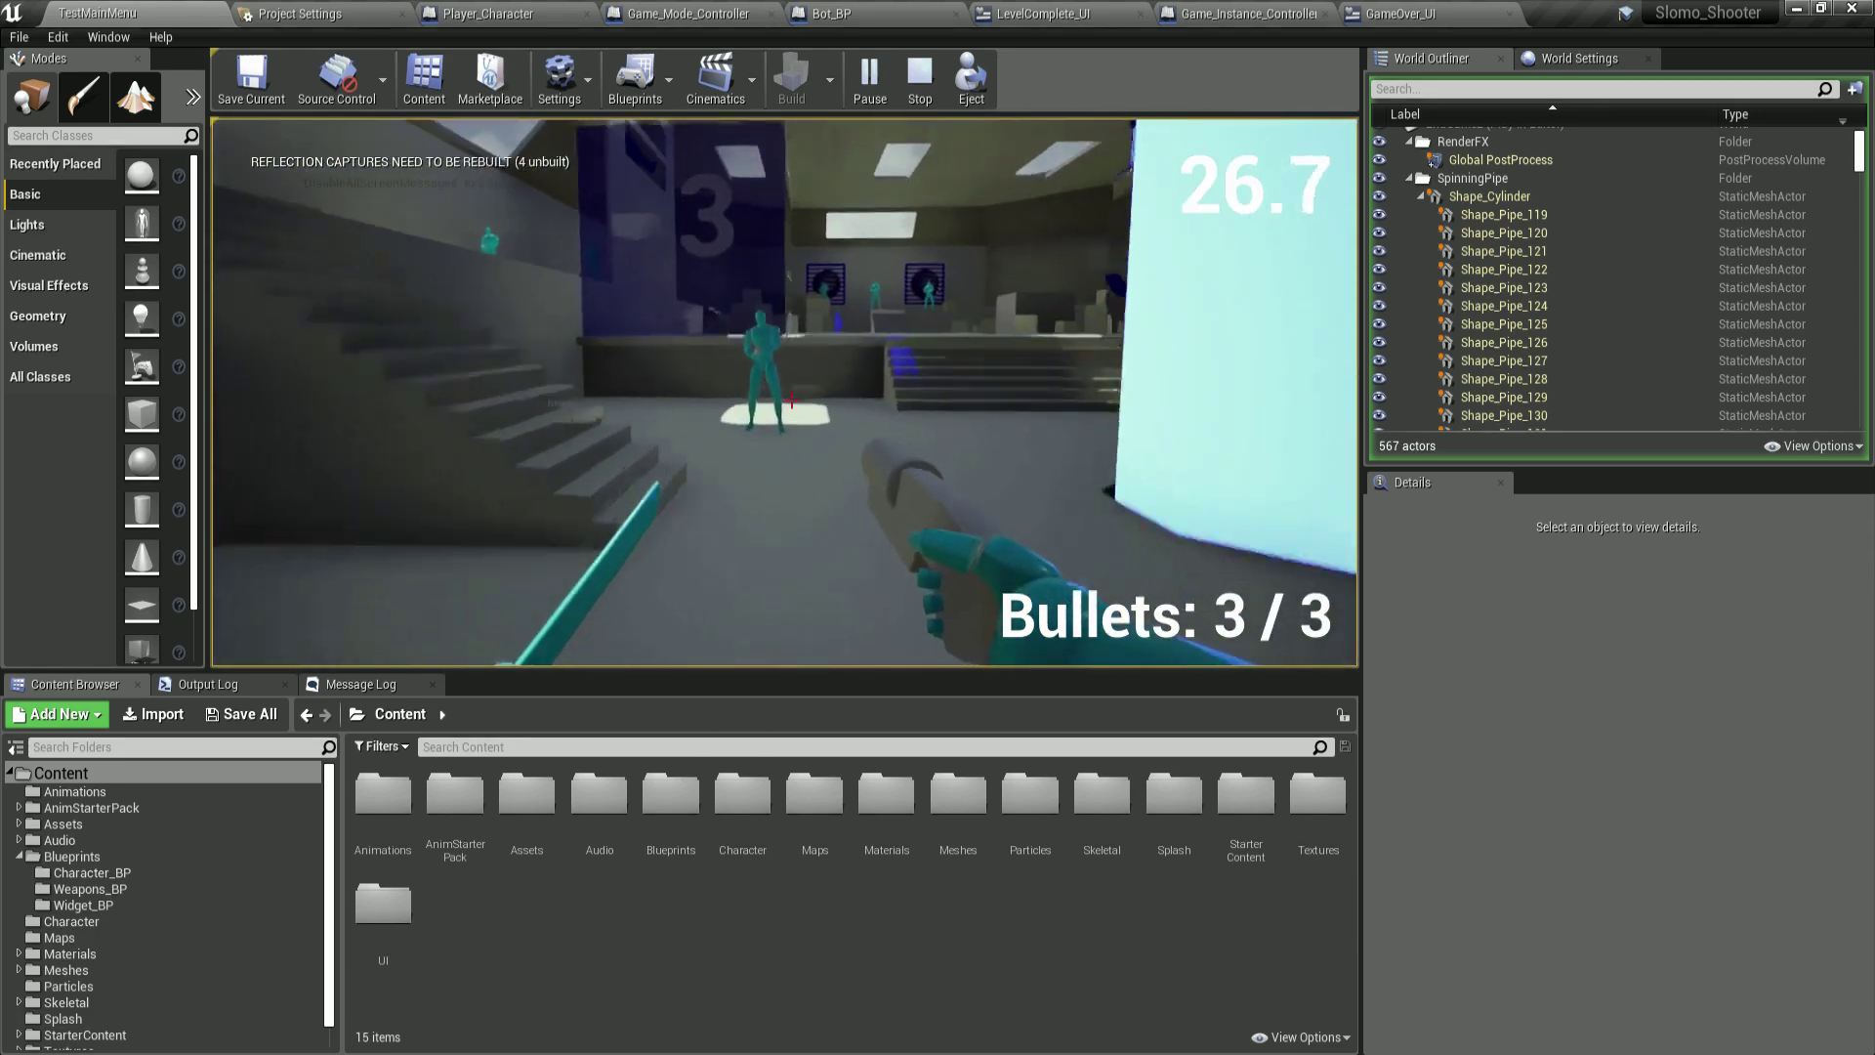
key("w")
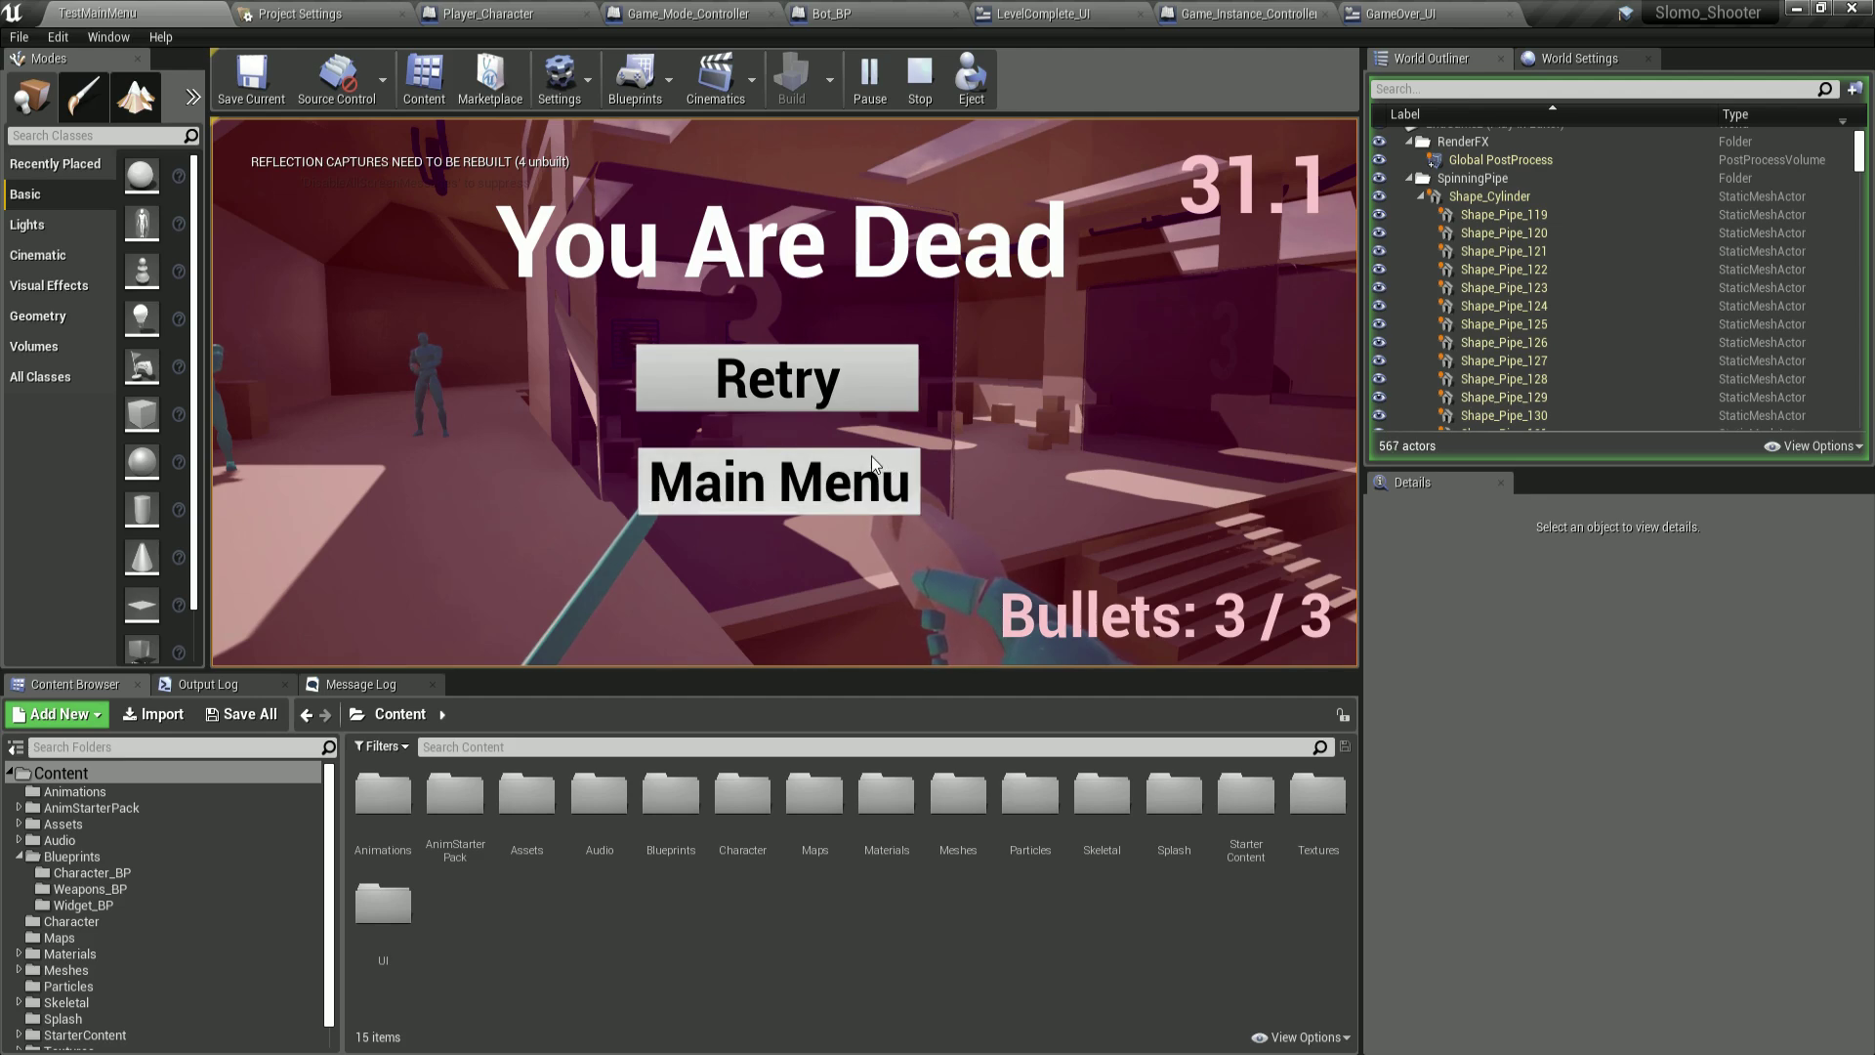
Step: Retry the level from the death screen and end the play session
left_click(877, 369)
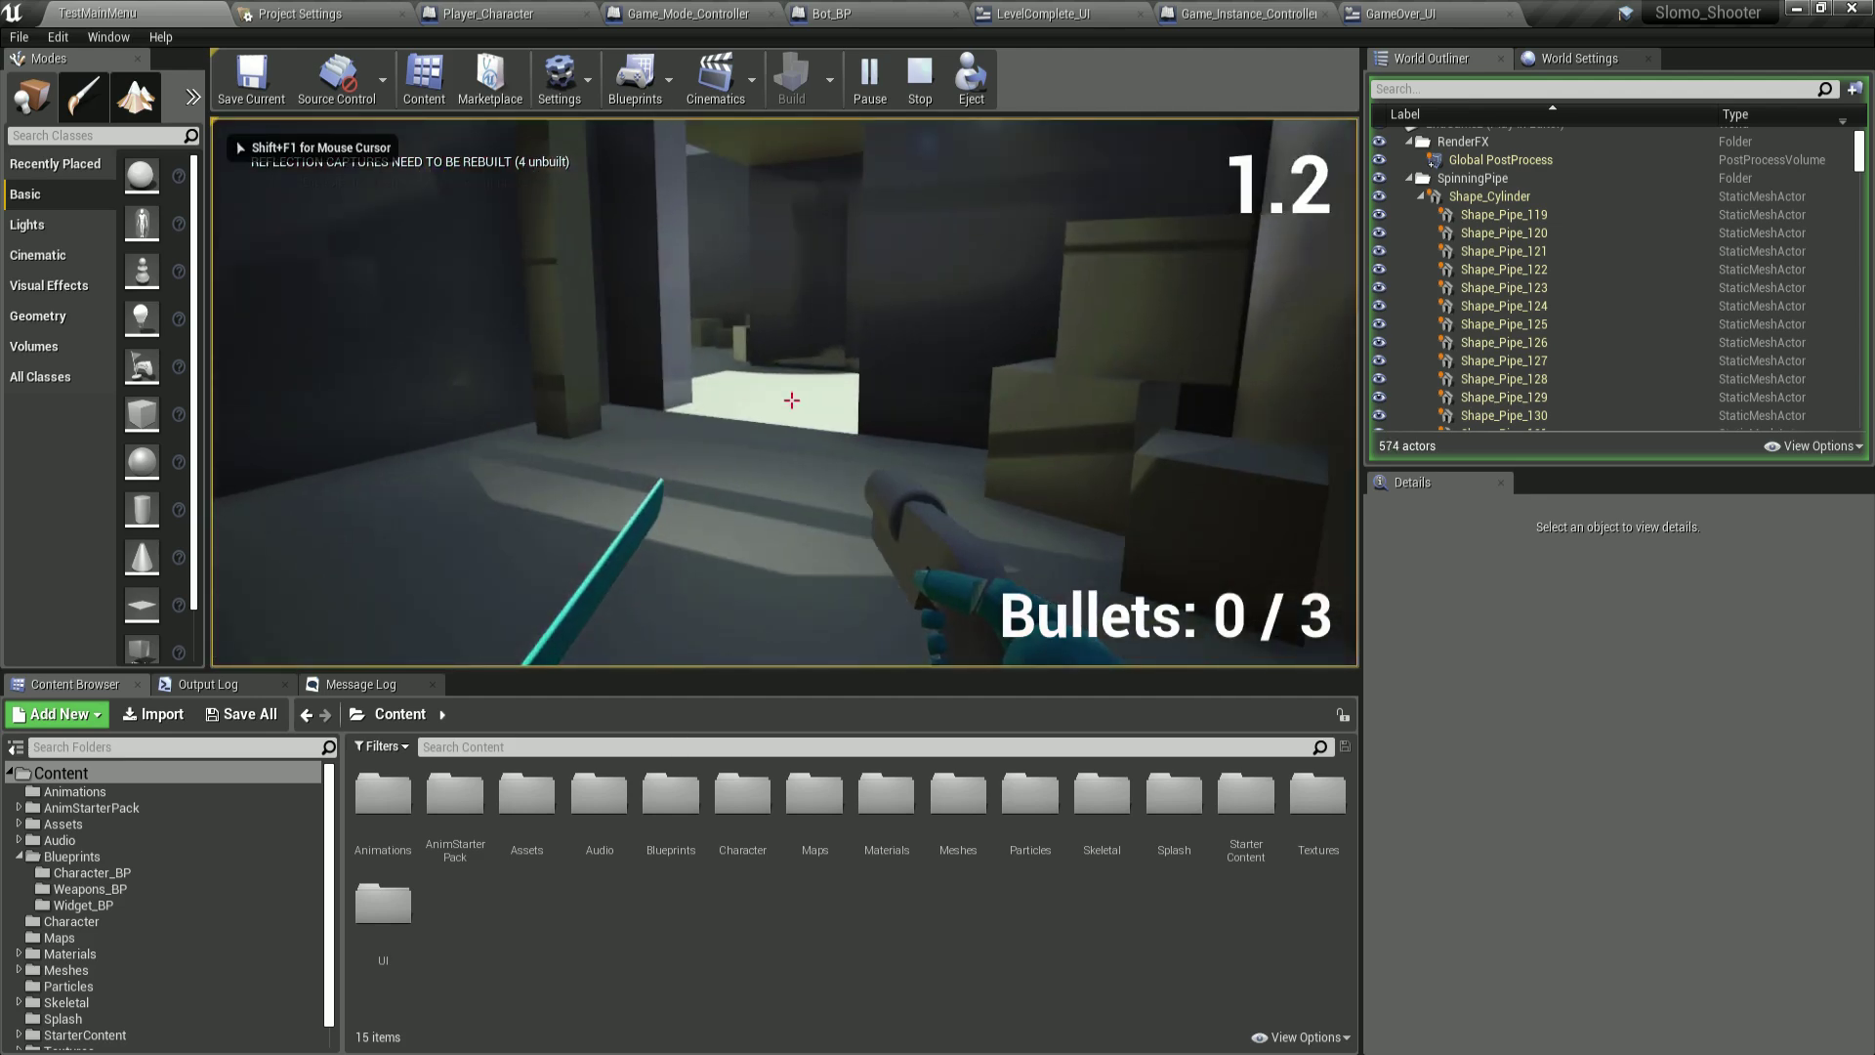
key("Escape")
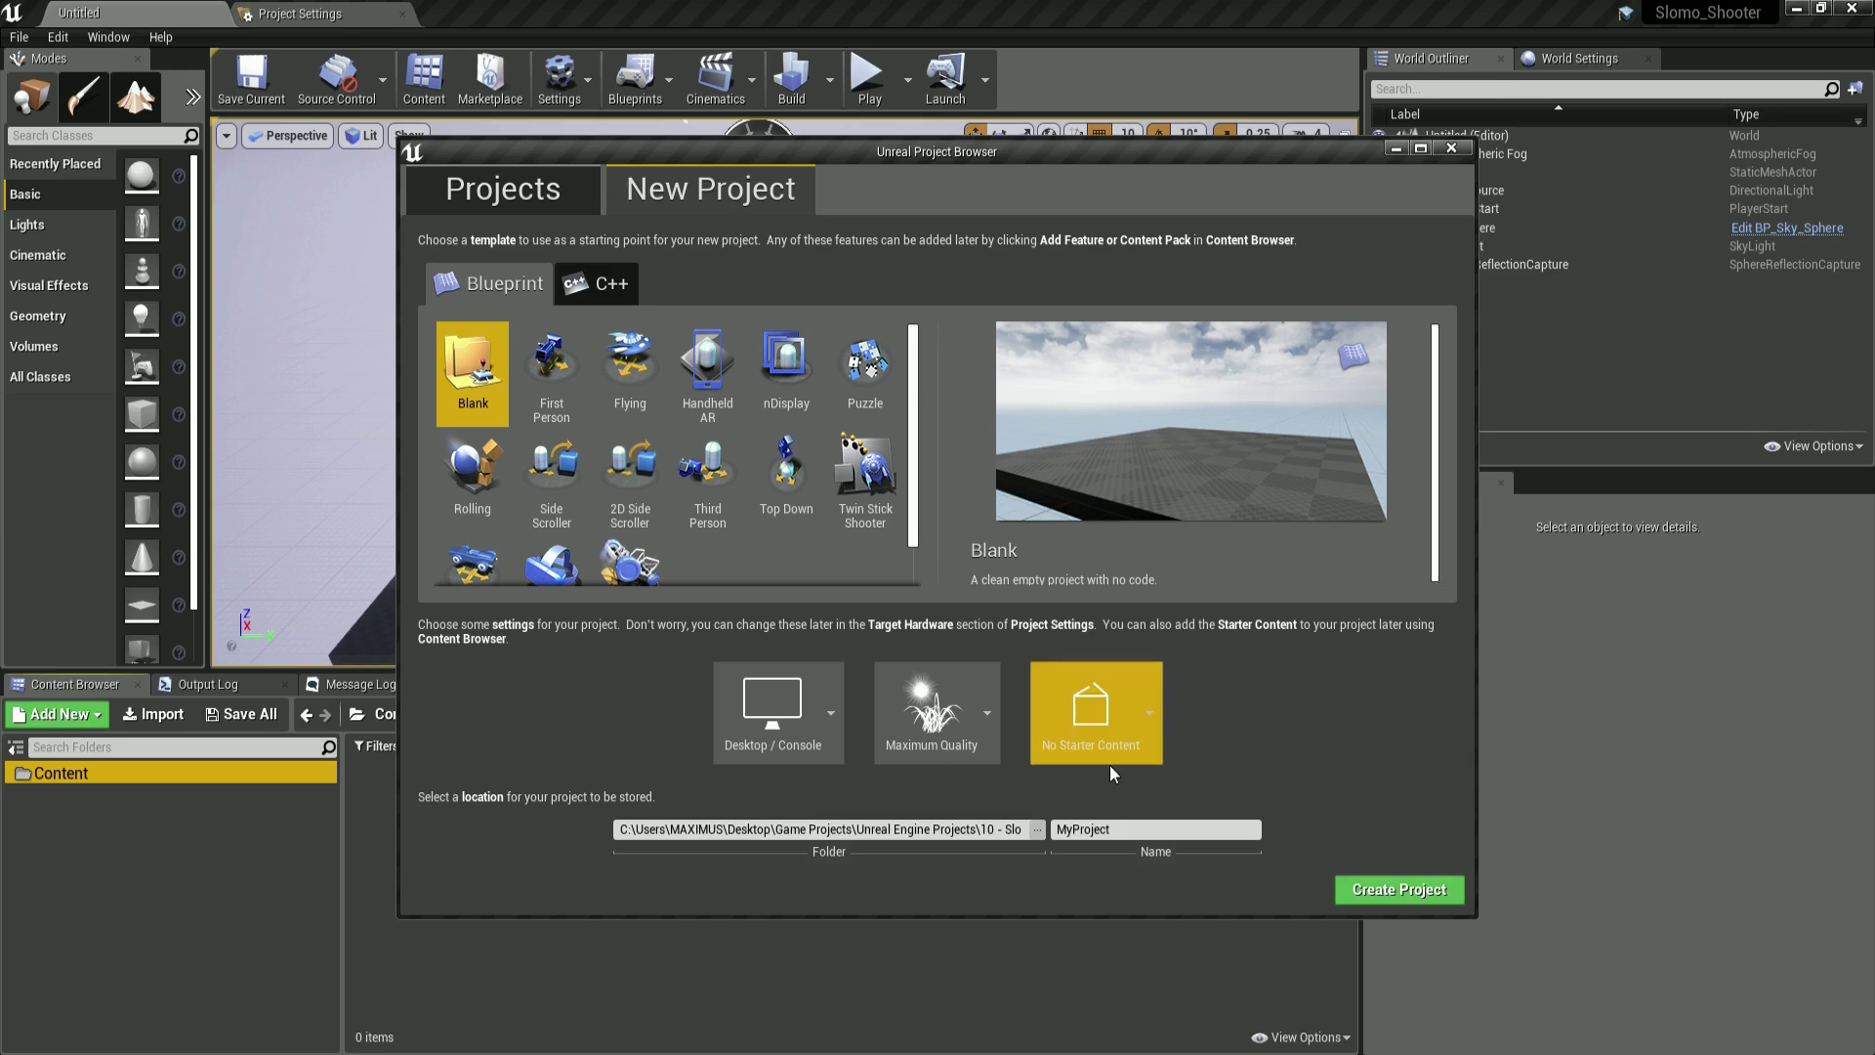
left_click(1129, 705)
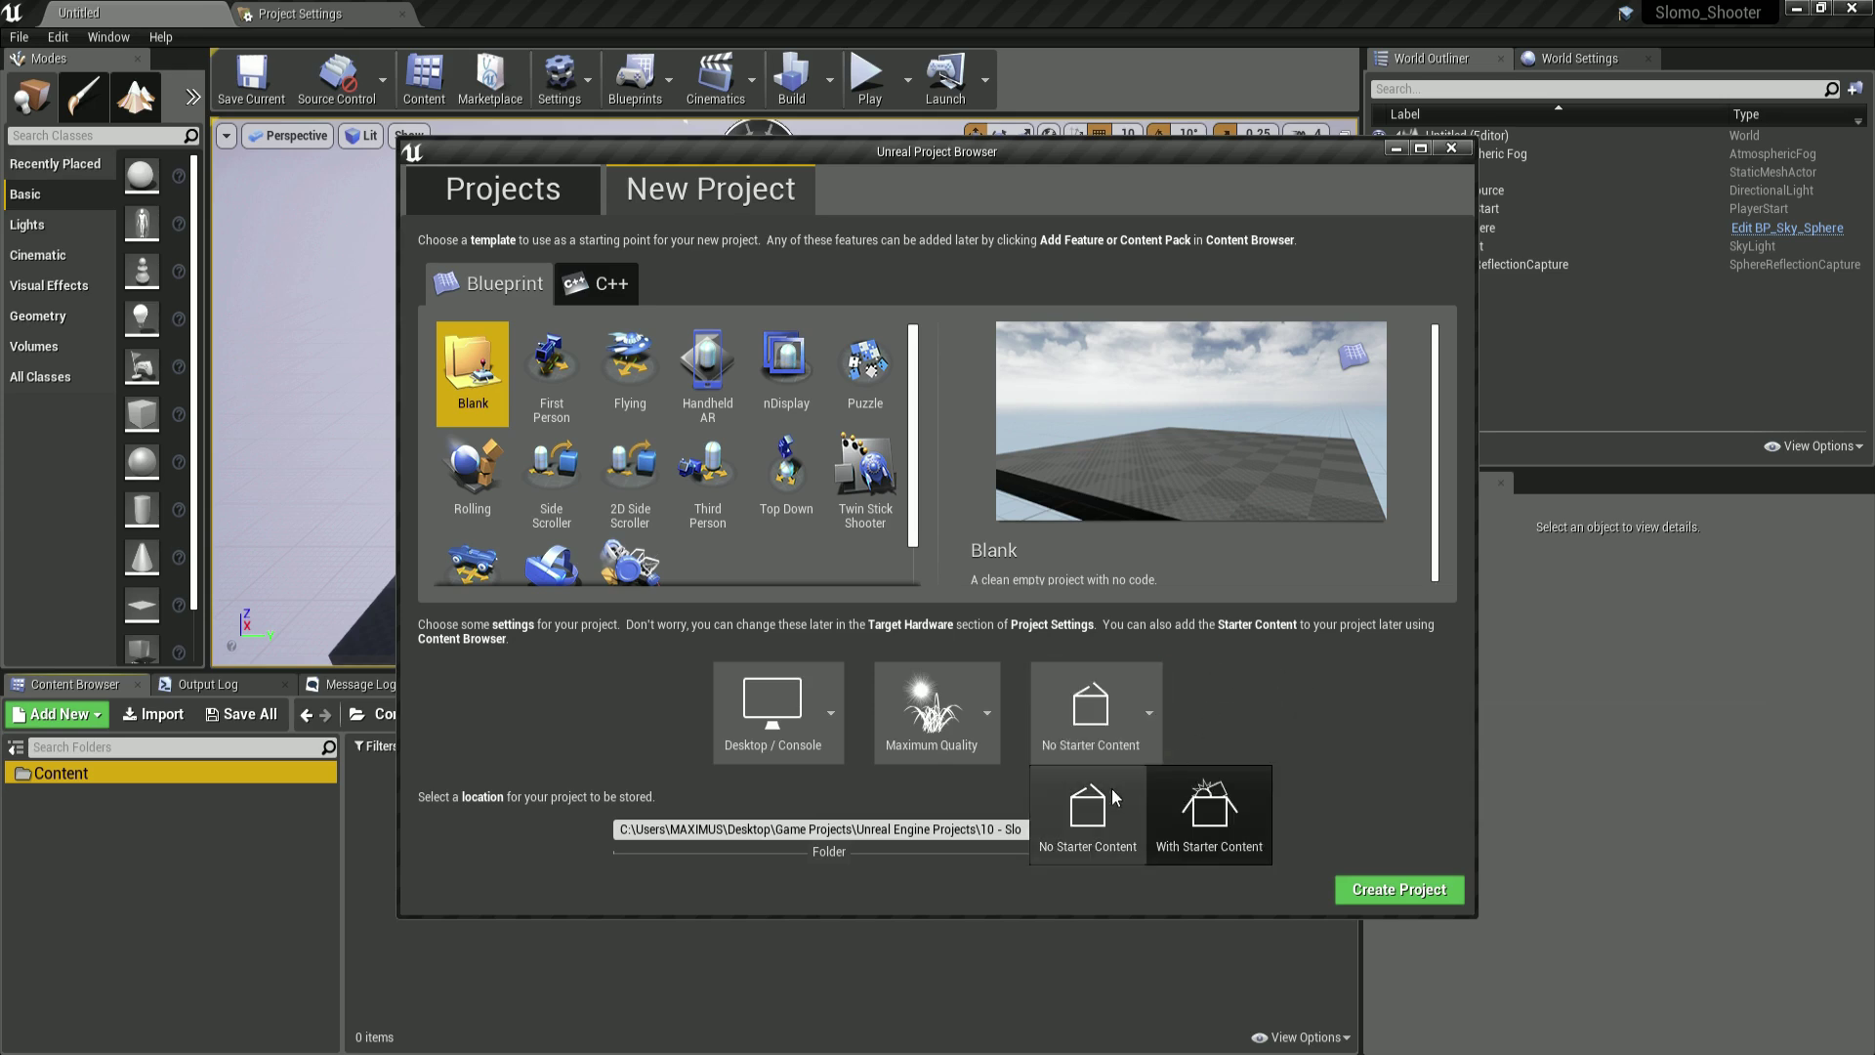
left_click(1106, 820)
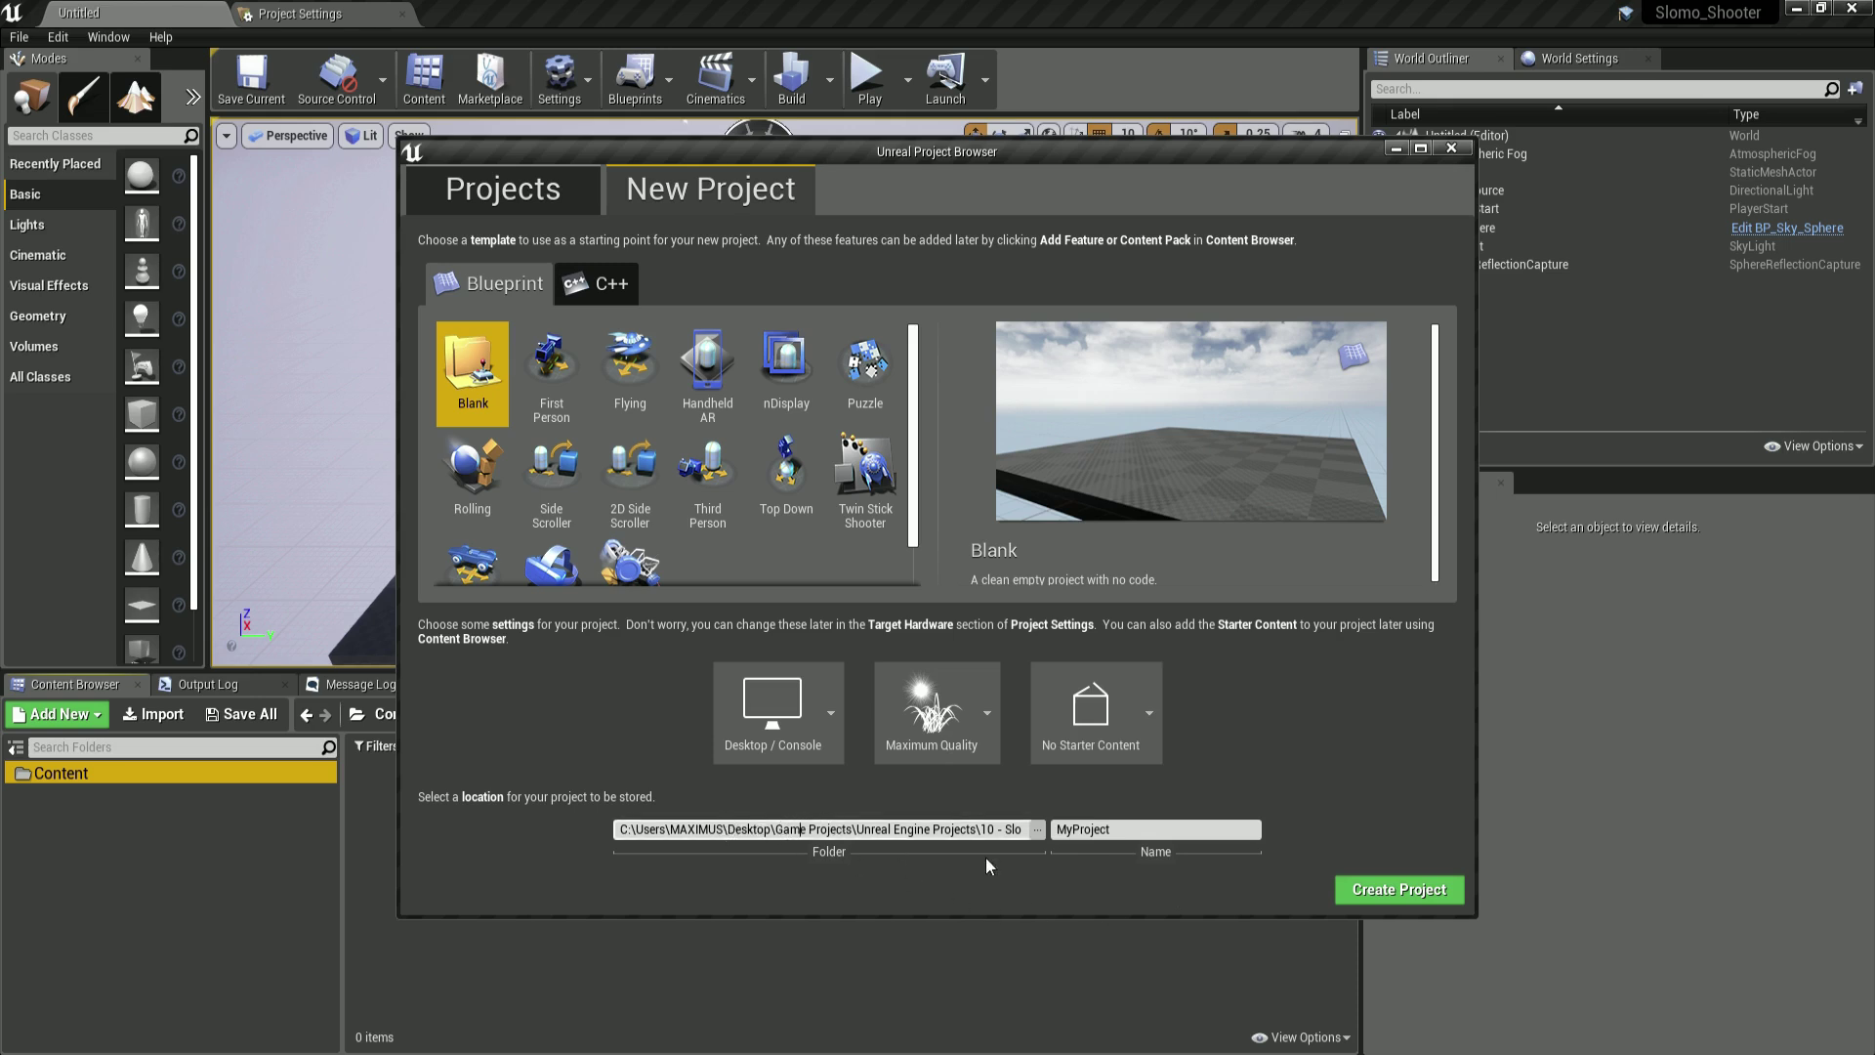
left_click(1104, 828)
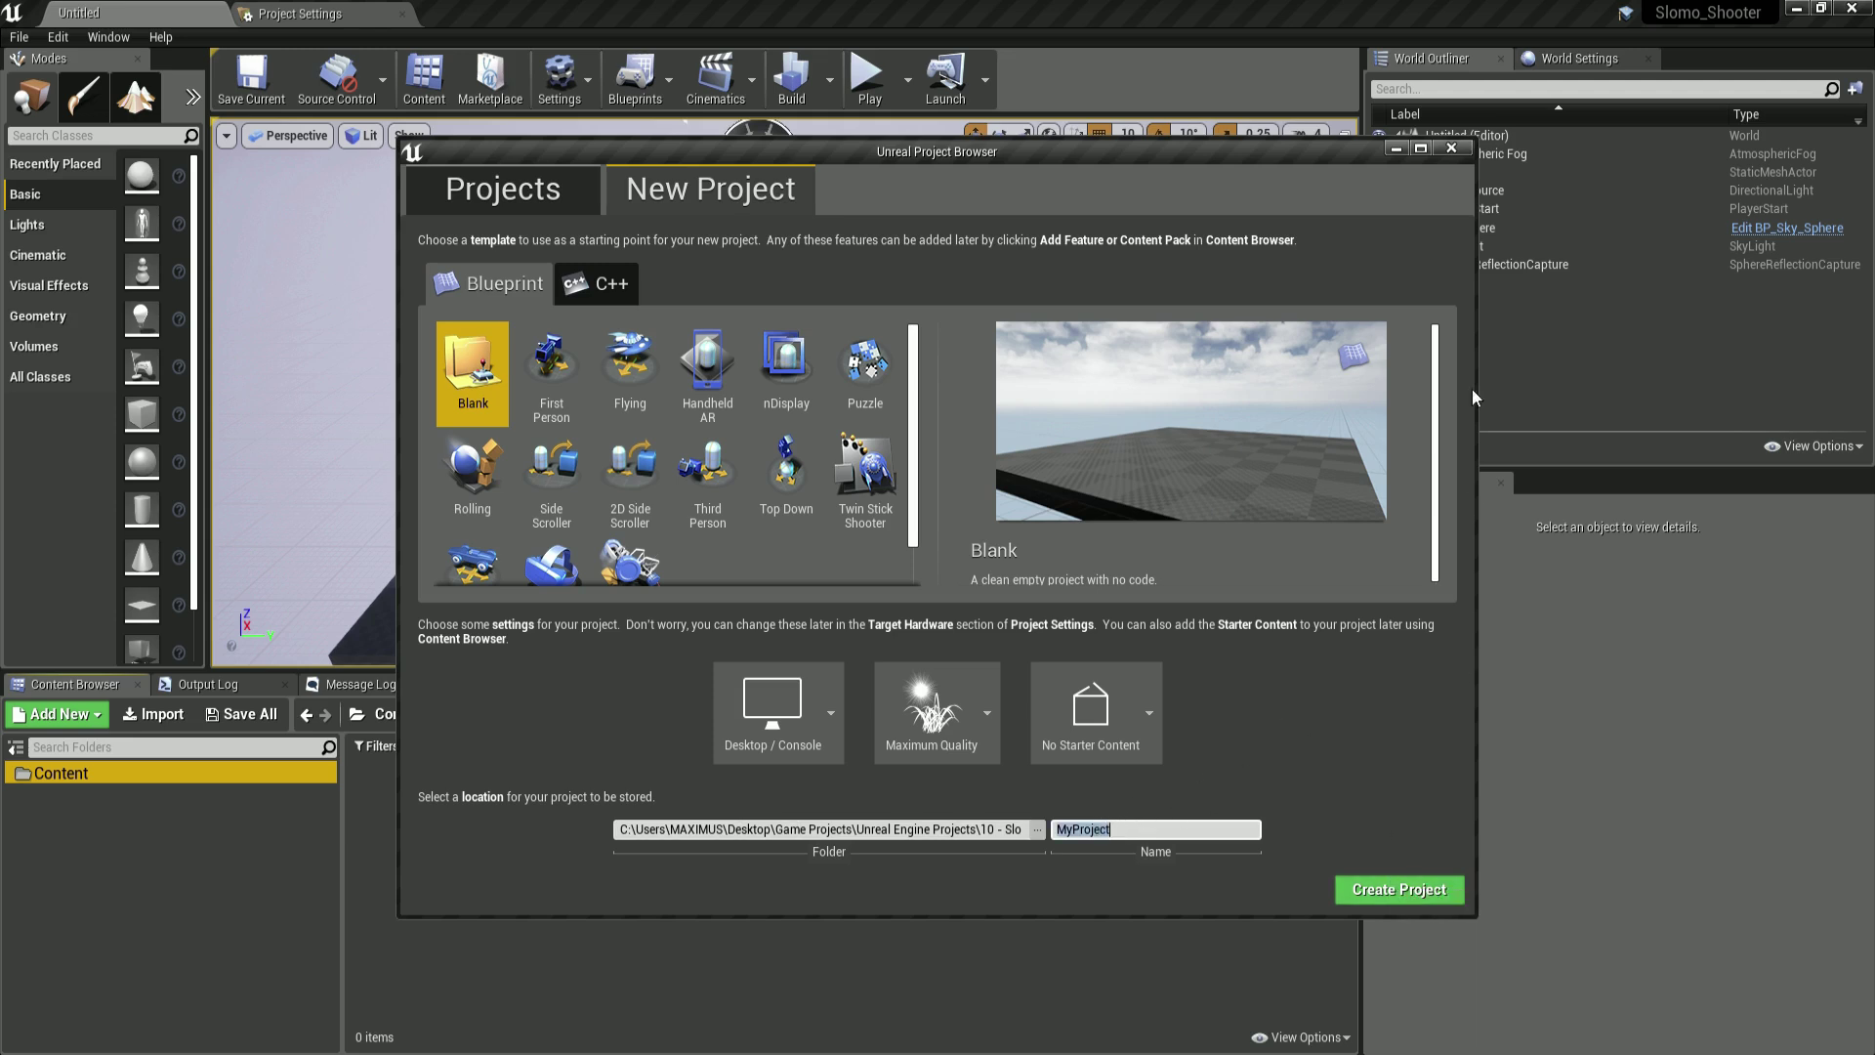
left_click(1452, 148)
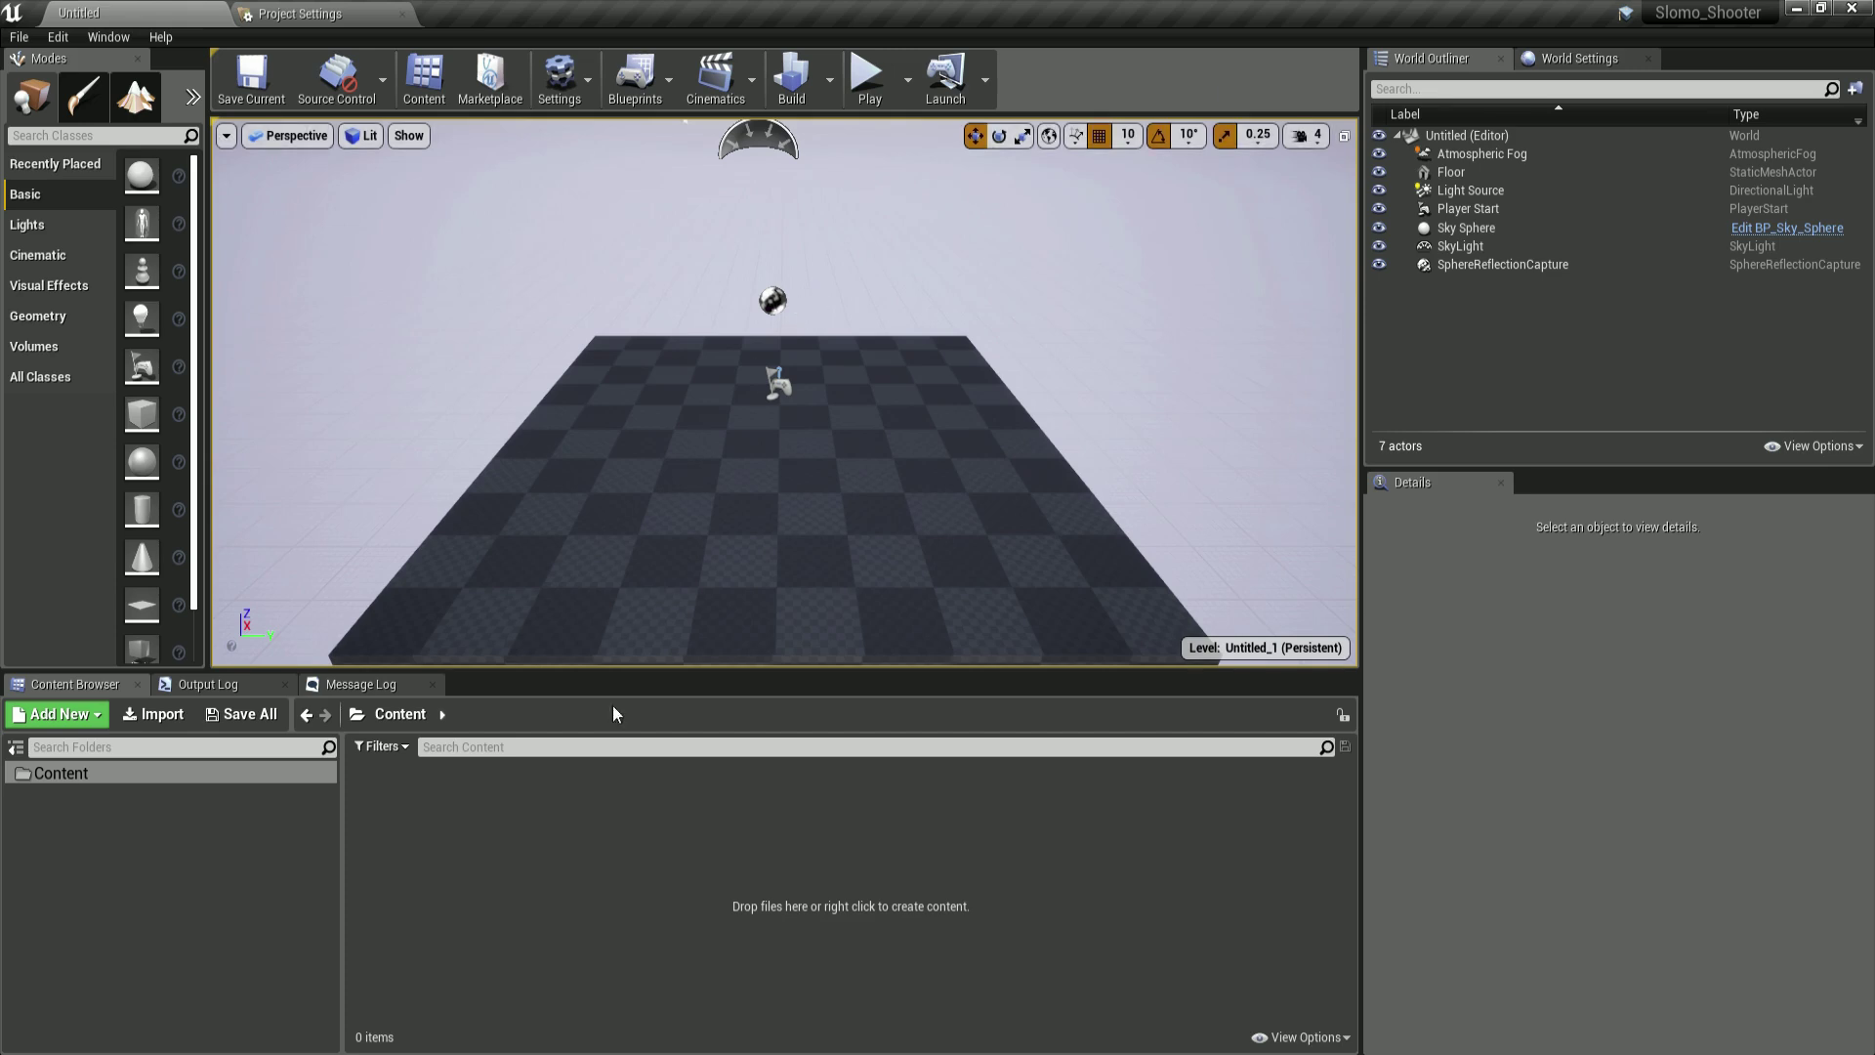
Step: Show the project's Content folder in File Explorer and move its window aside
left_click(458, 1054)
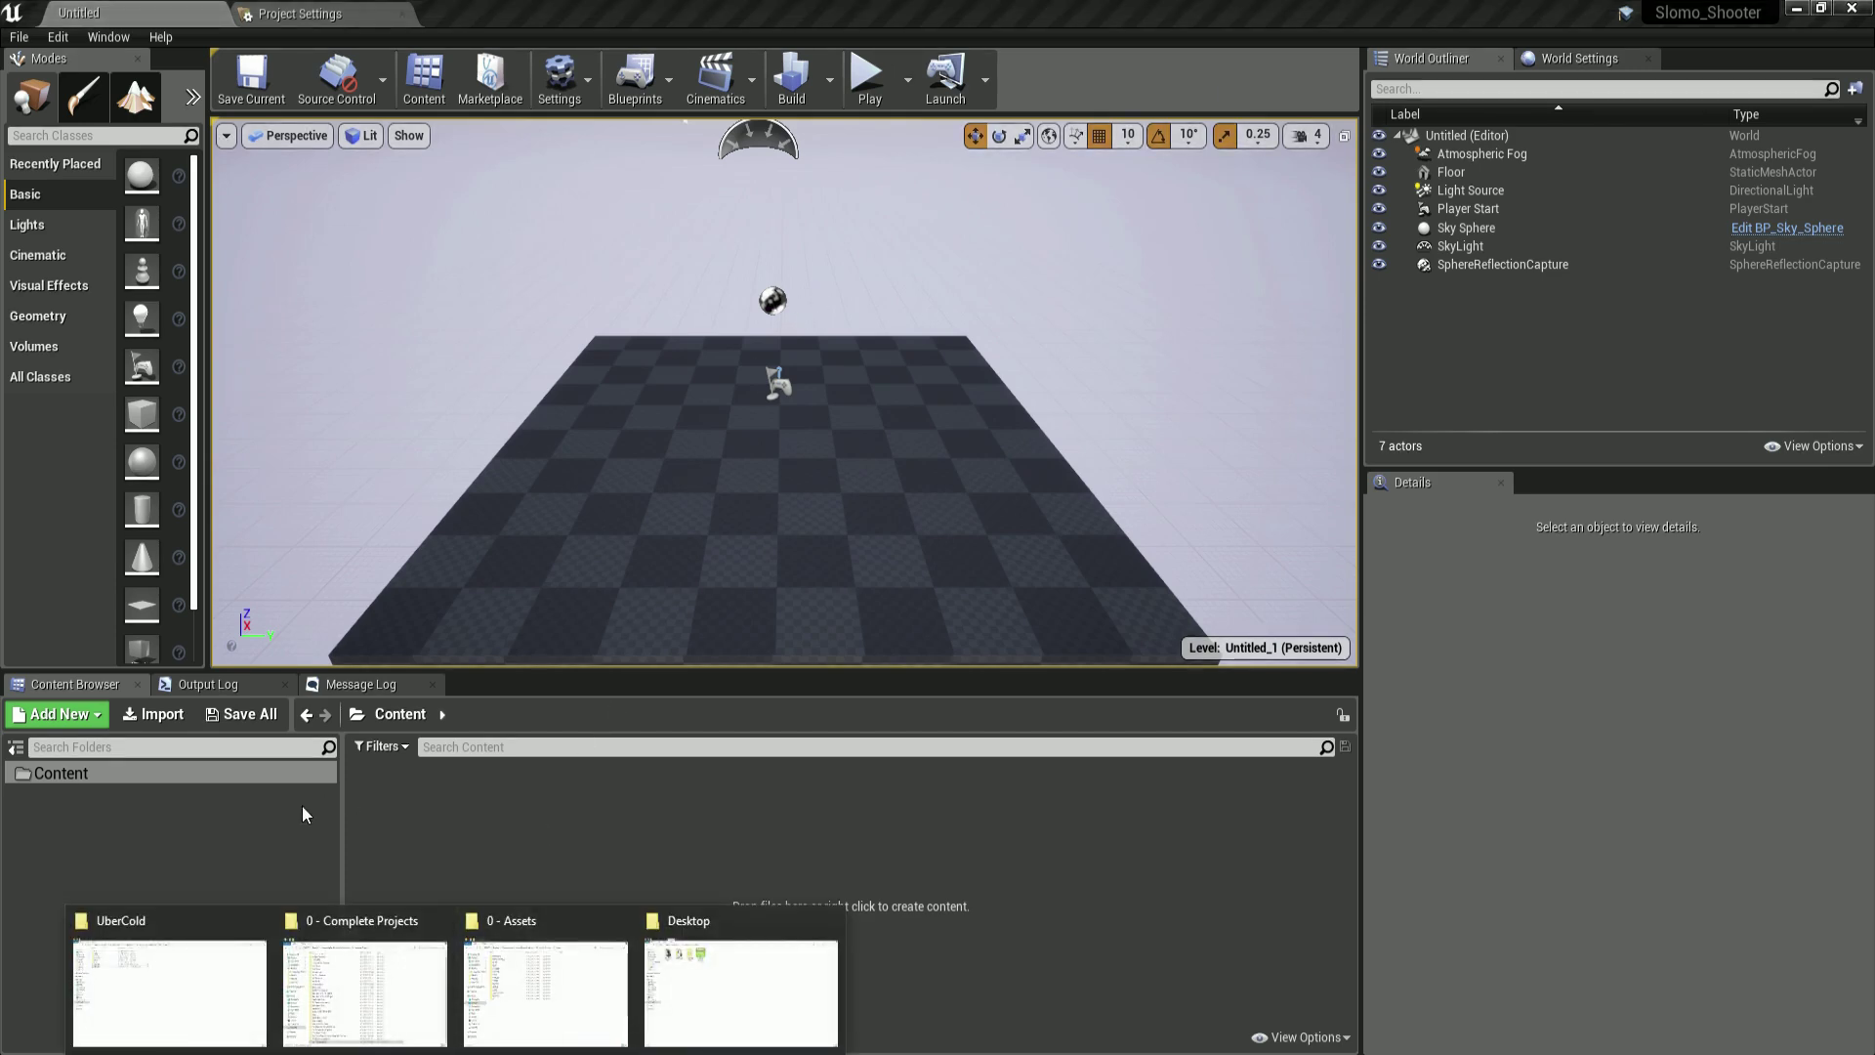
left_click(67, 803)
right_click(49, 773)
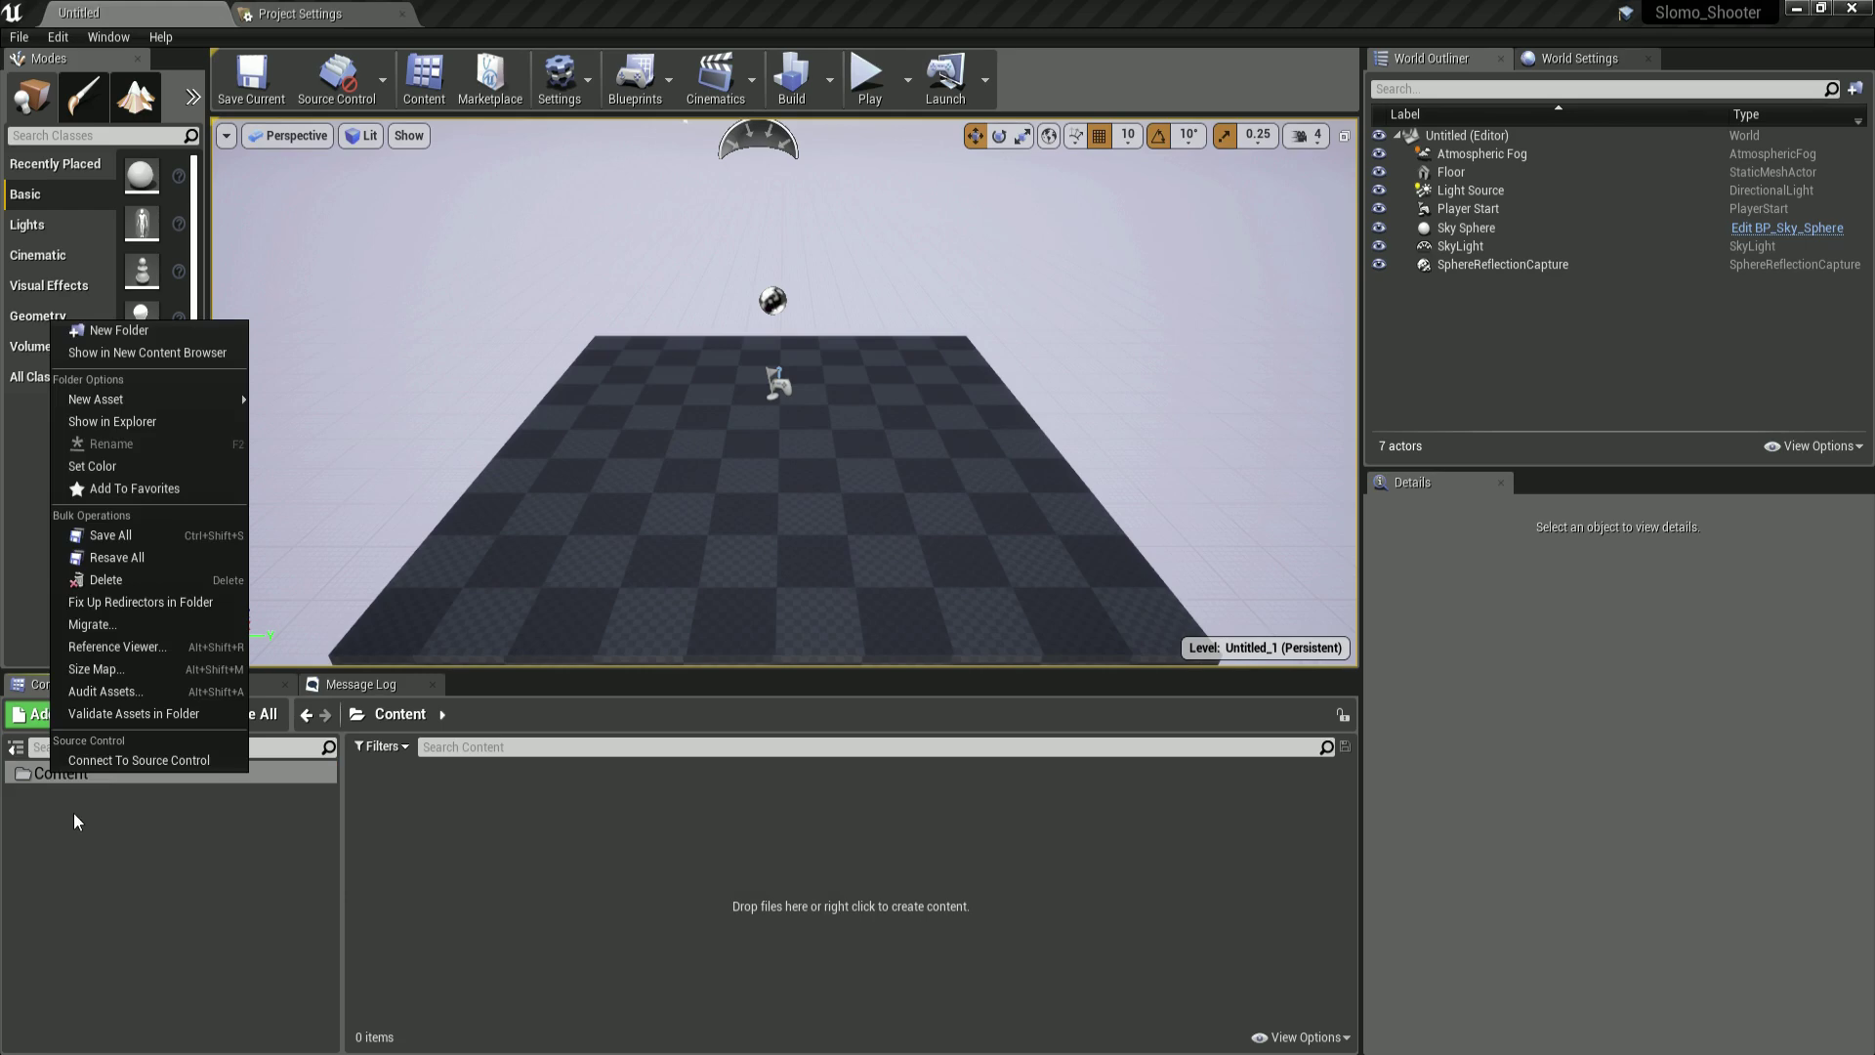
left_click(103, 426)
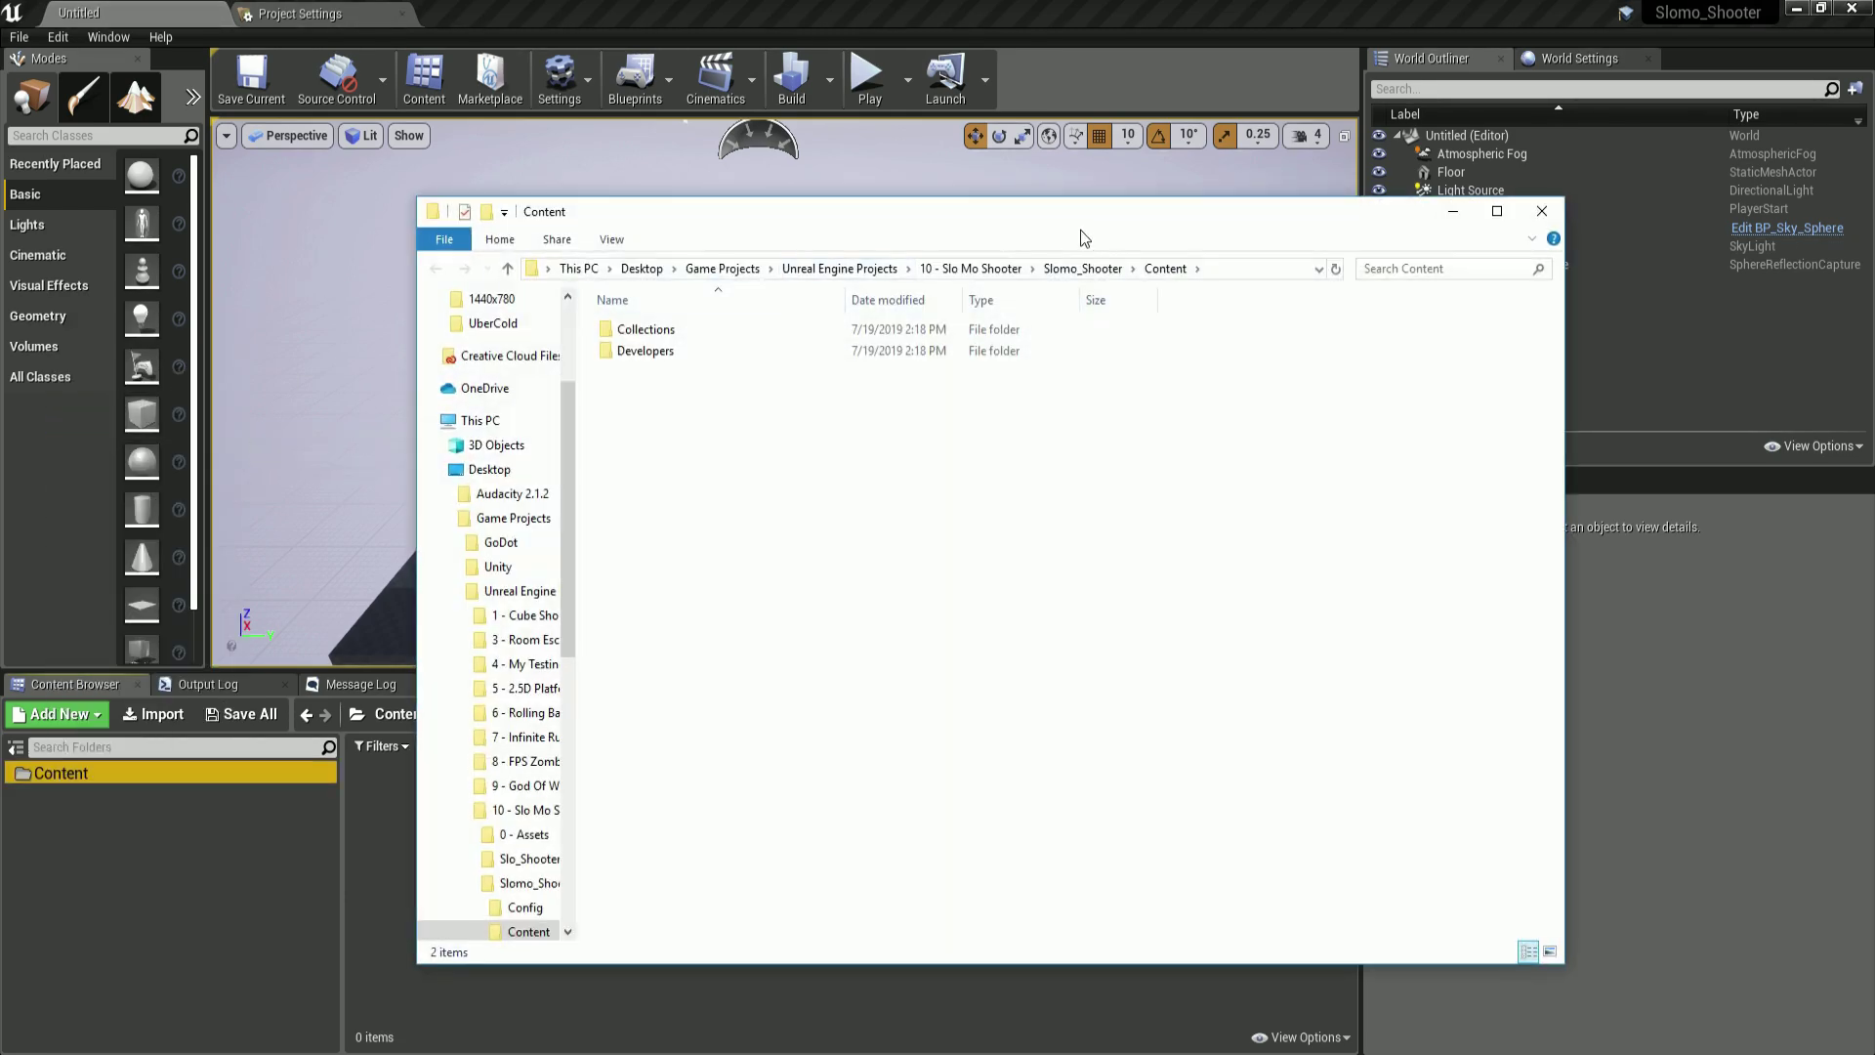
left_click_drag(1080, 230, 1259, 238)
Step: Bring up the 0 - Assets folder window and copy all the folders in it, from Animations to UI
left_click(536, 929)
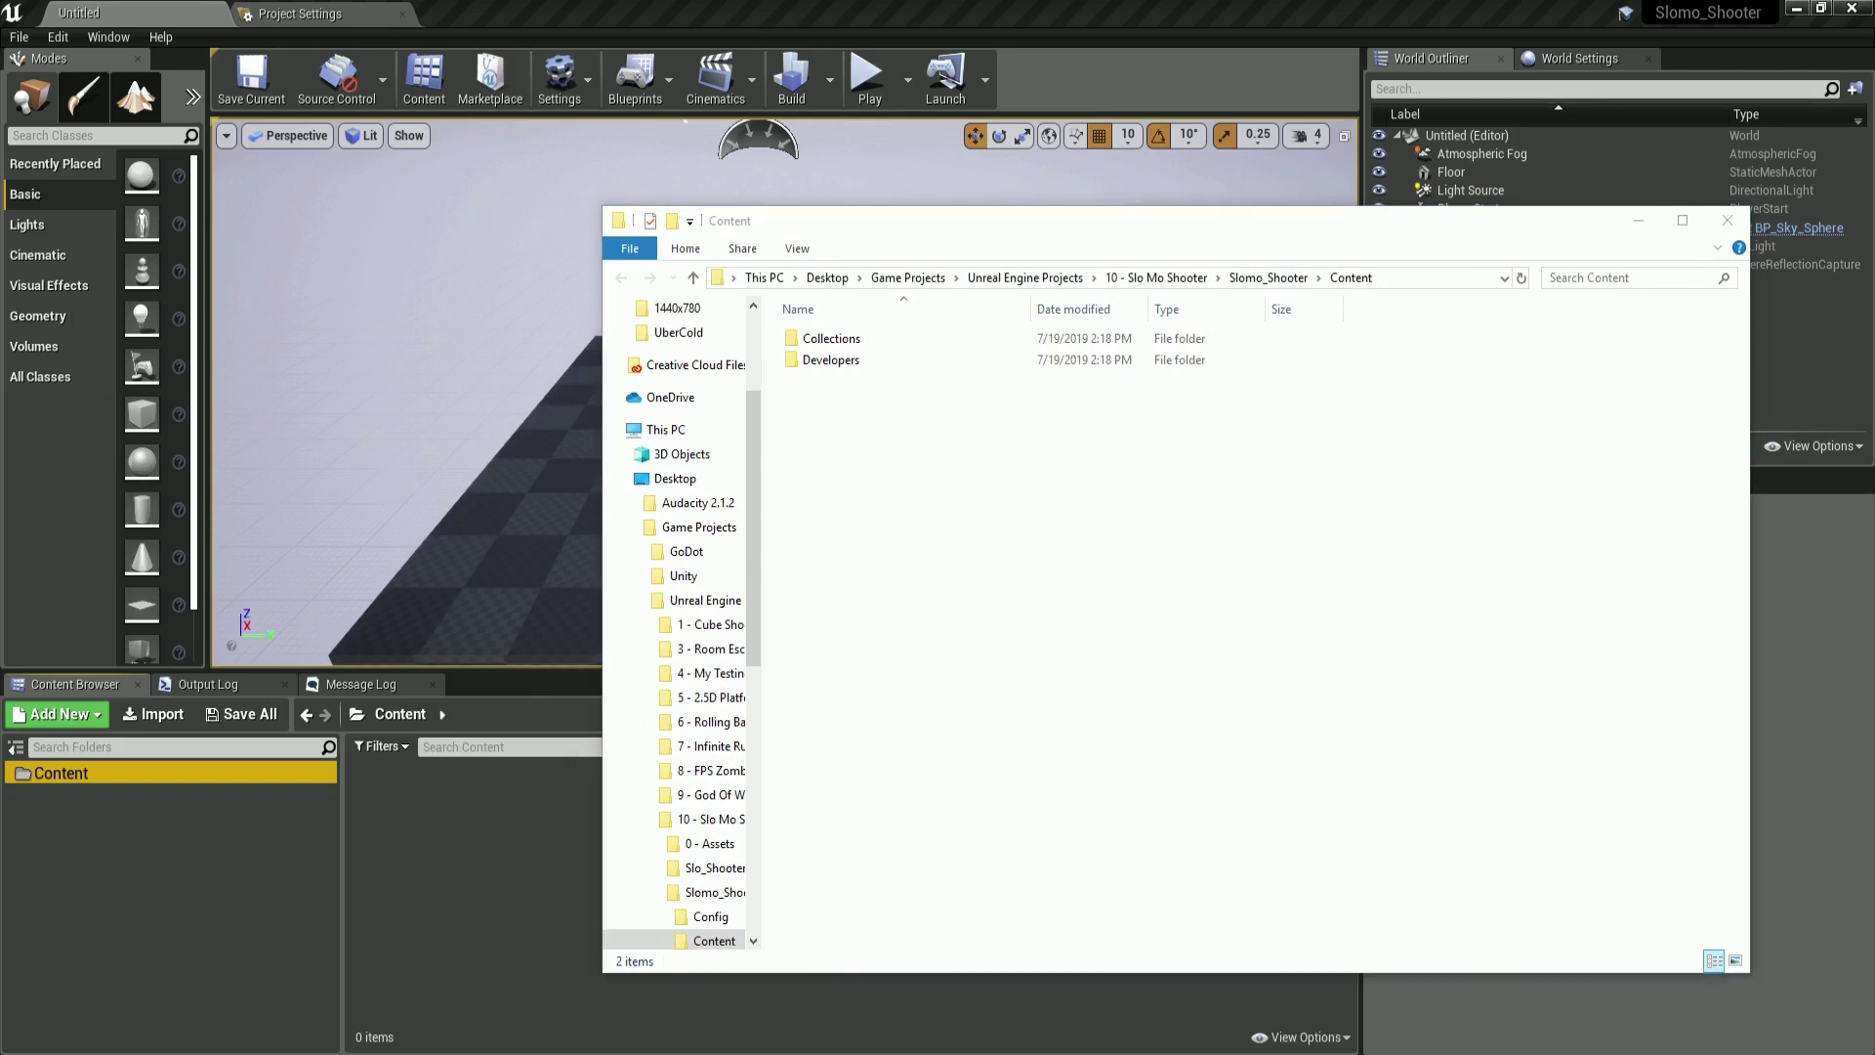
left_click(494, 1002)
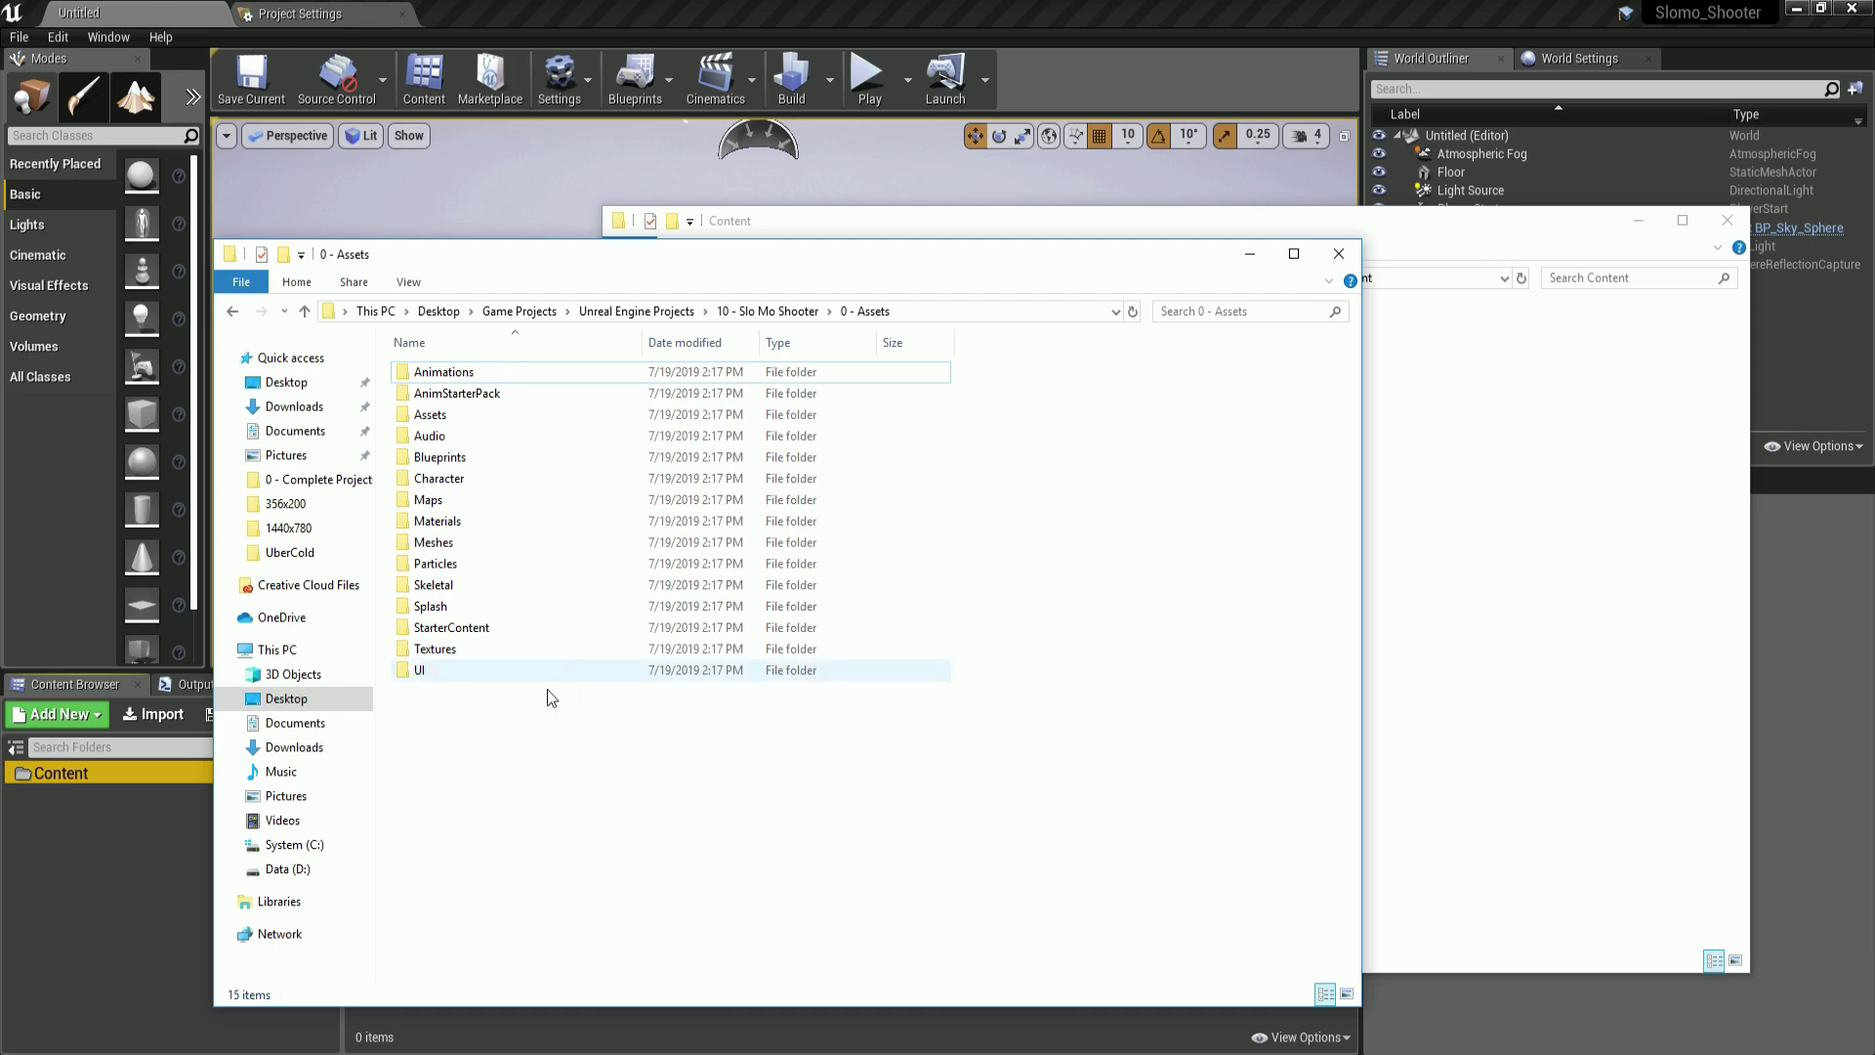
left_click_drag(571, 829, 400, 374)
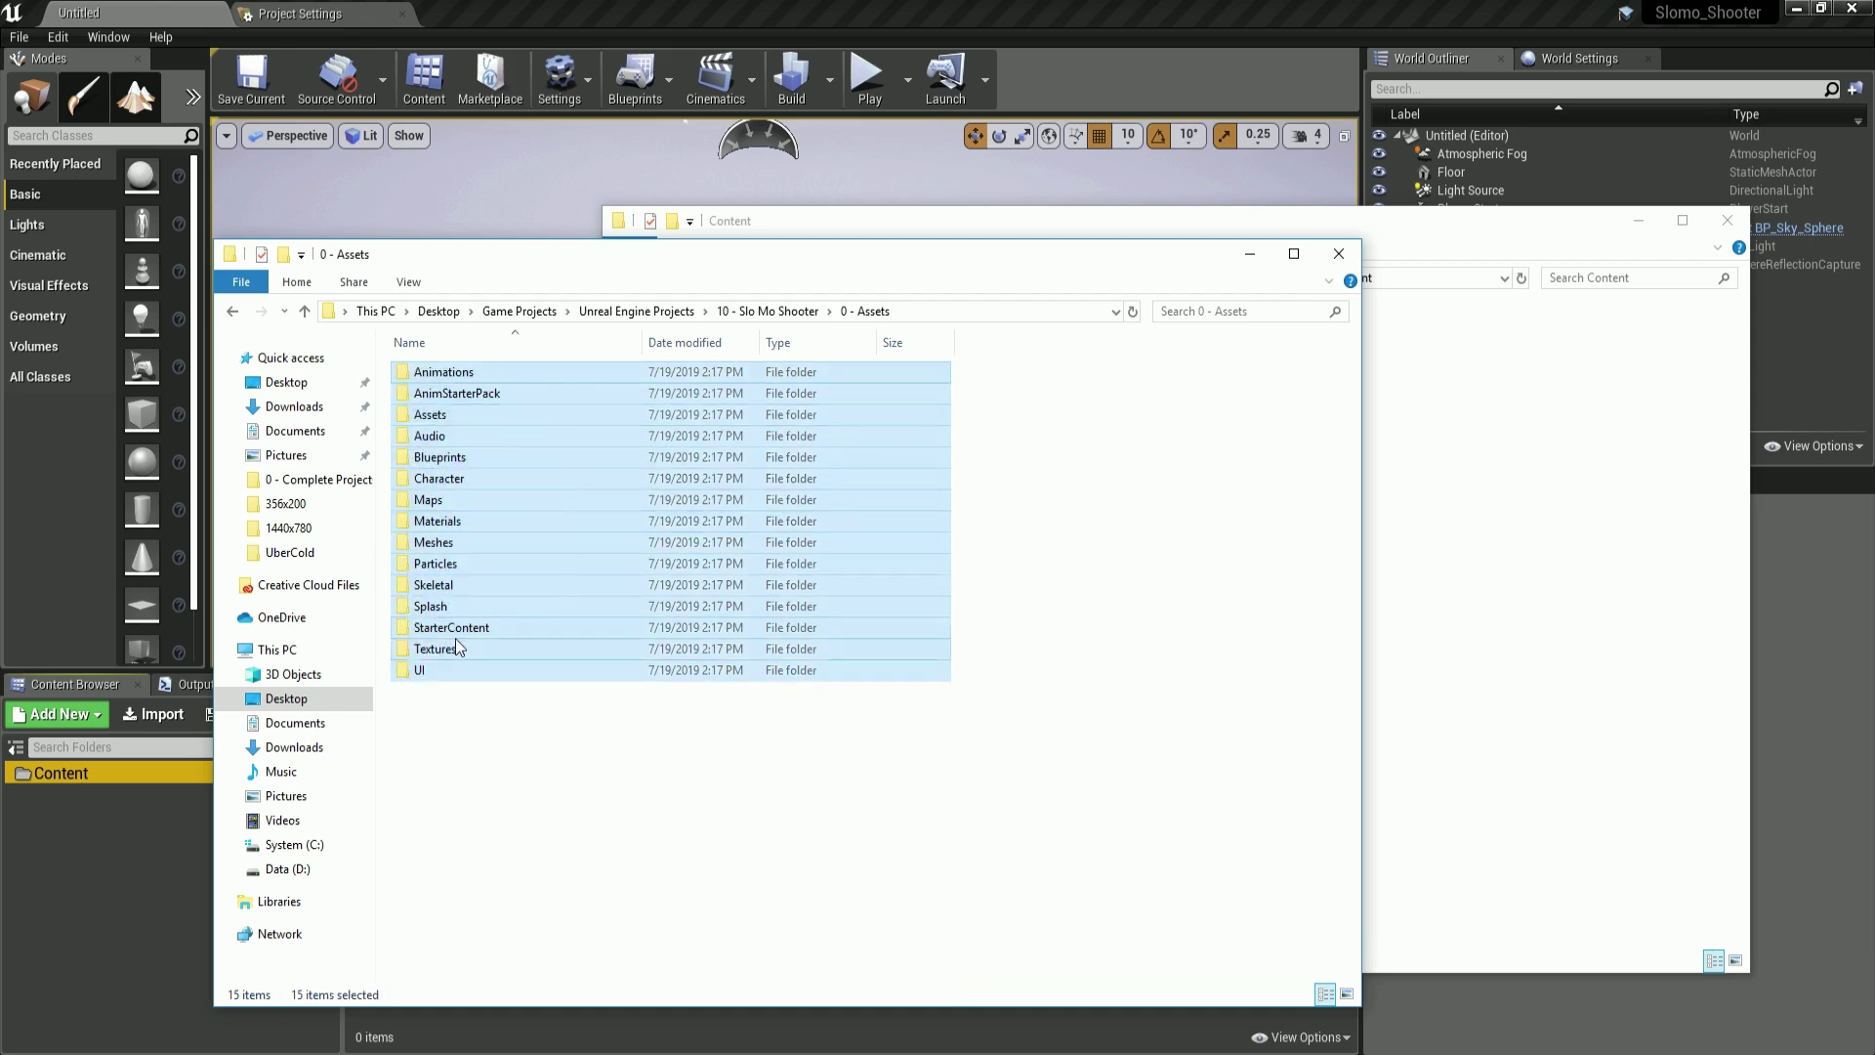
right_click(424, 369)
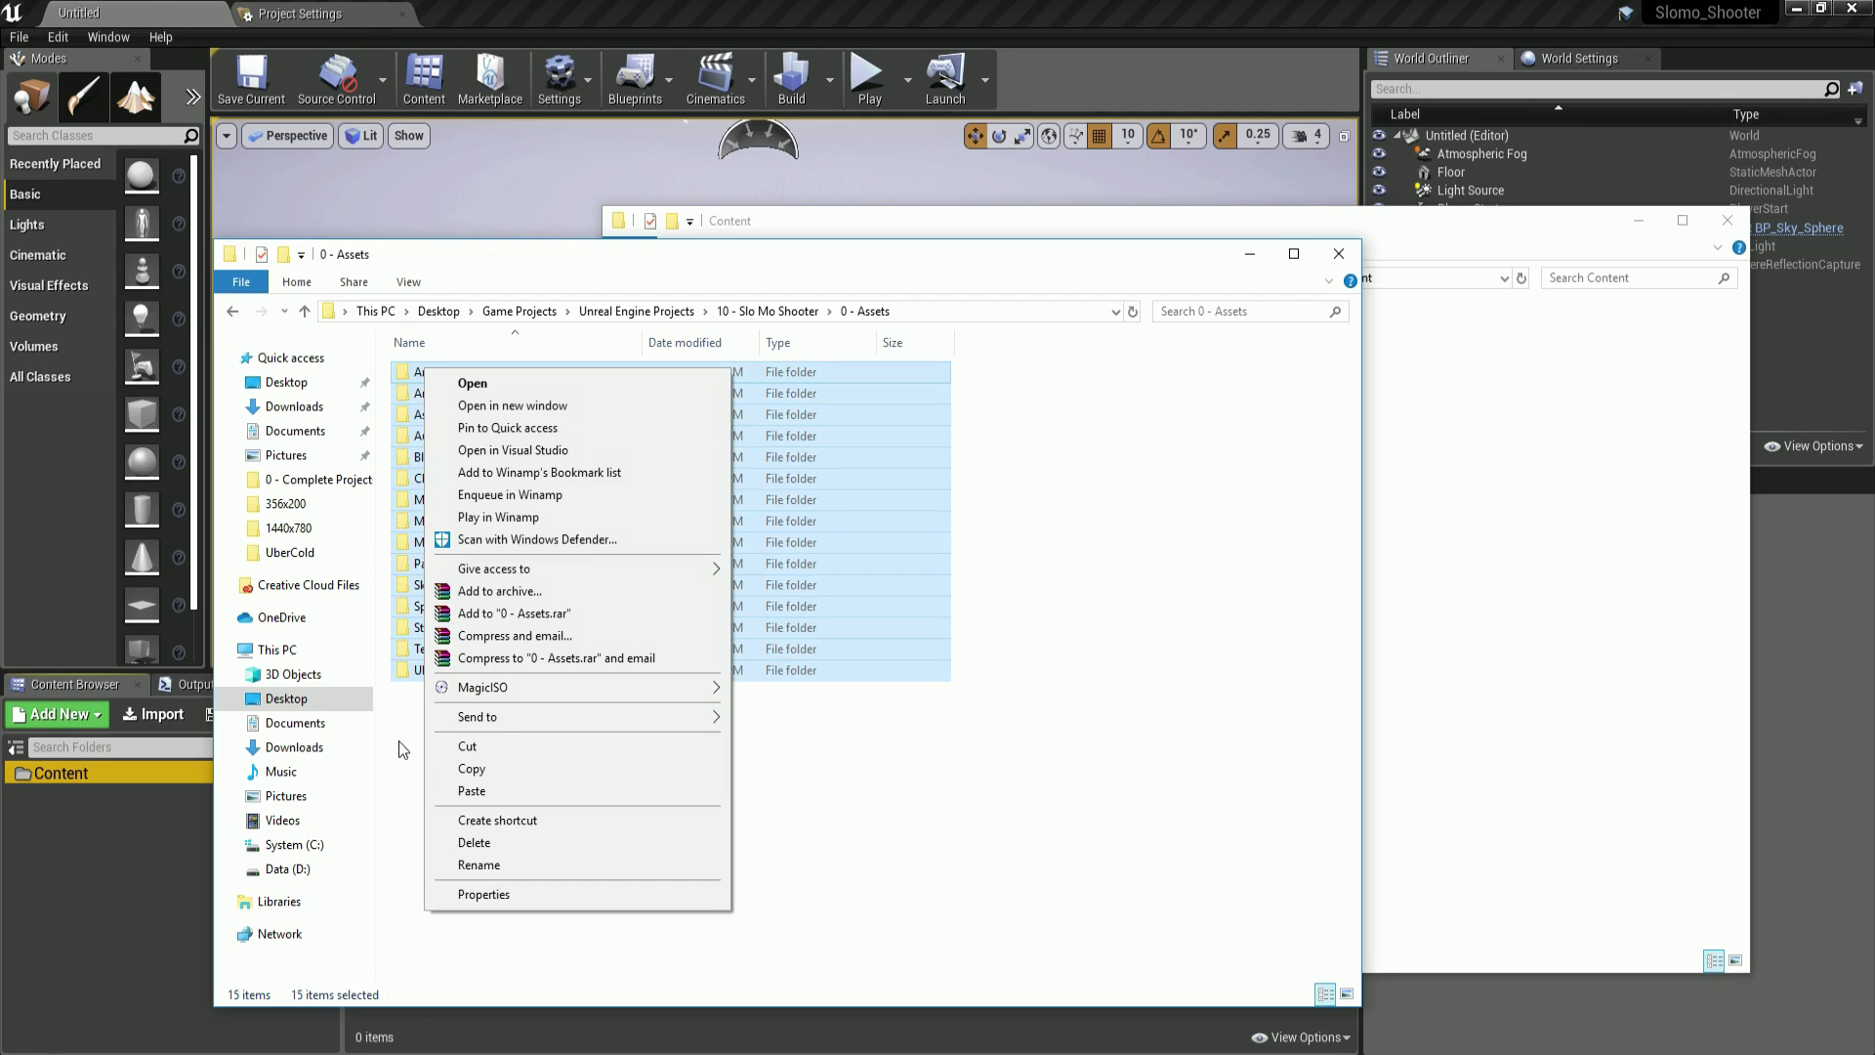
left_click(459, 771)
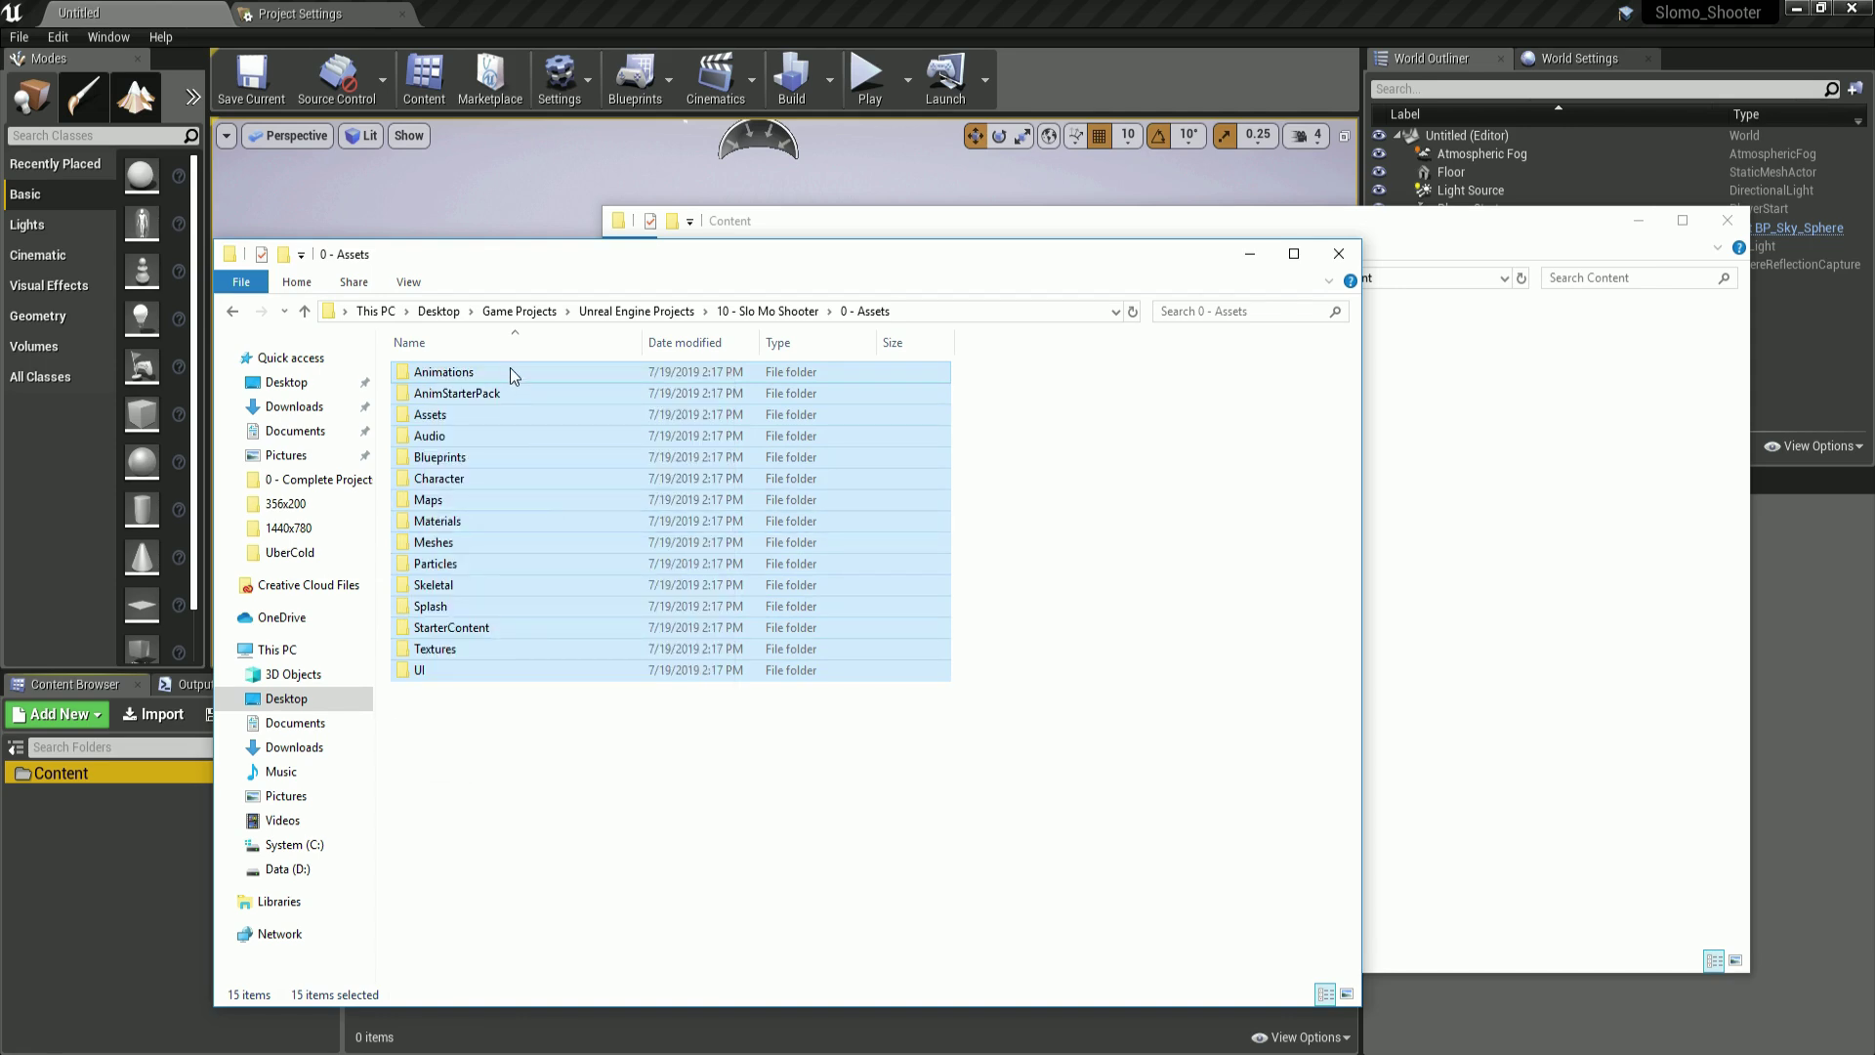
left_click_drag(510, 367, 789, 845)
Step: Paste the copied asset folders into the Content folder of Slomo_Shooter and refresh the folder view
left_click(1538, 436)
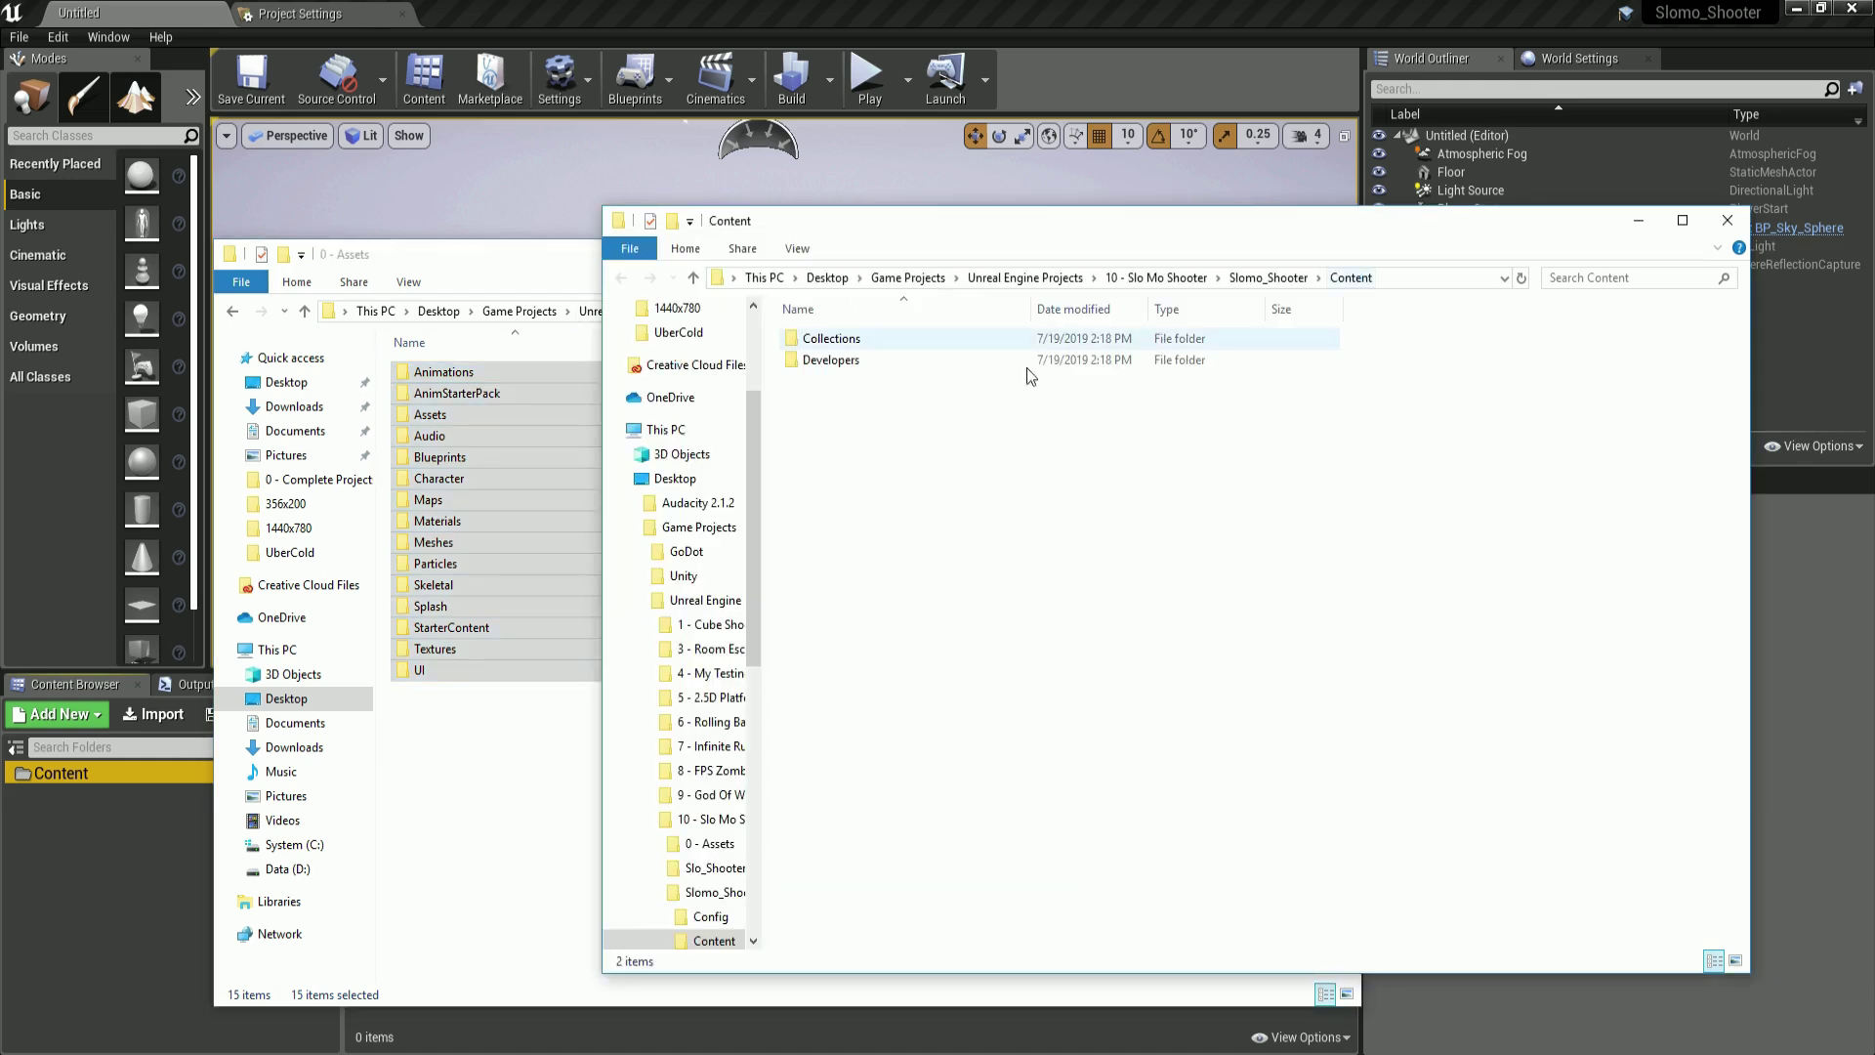
left_click(1262, 278)
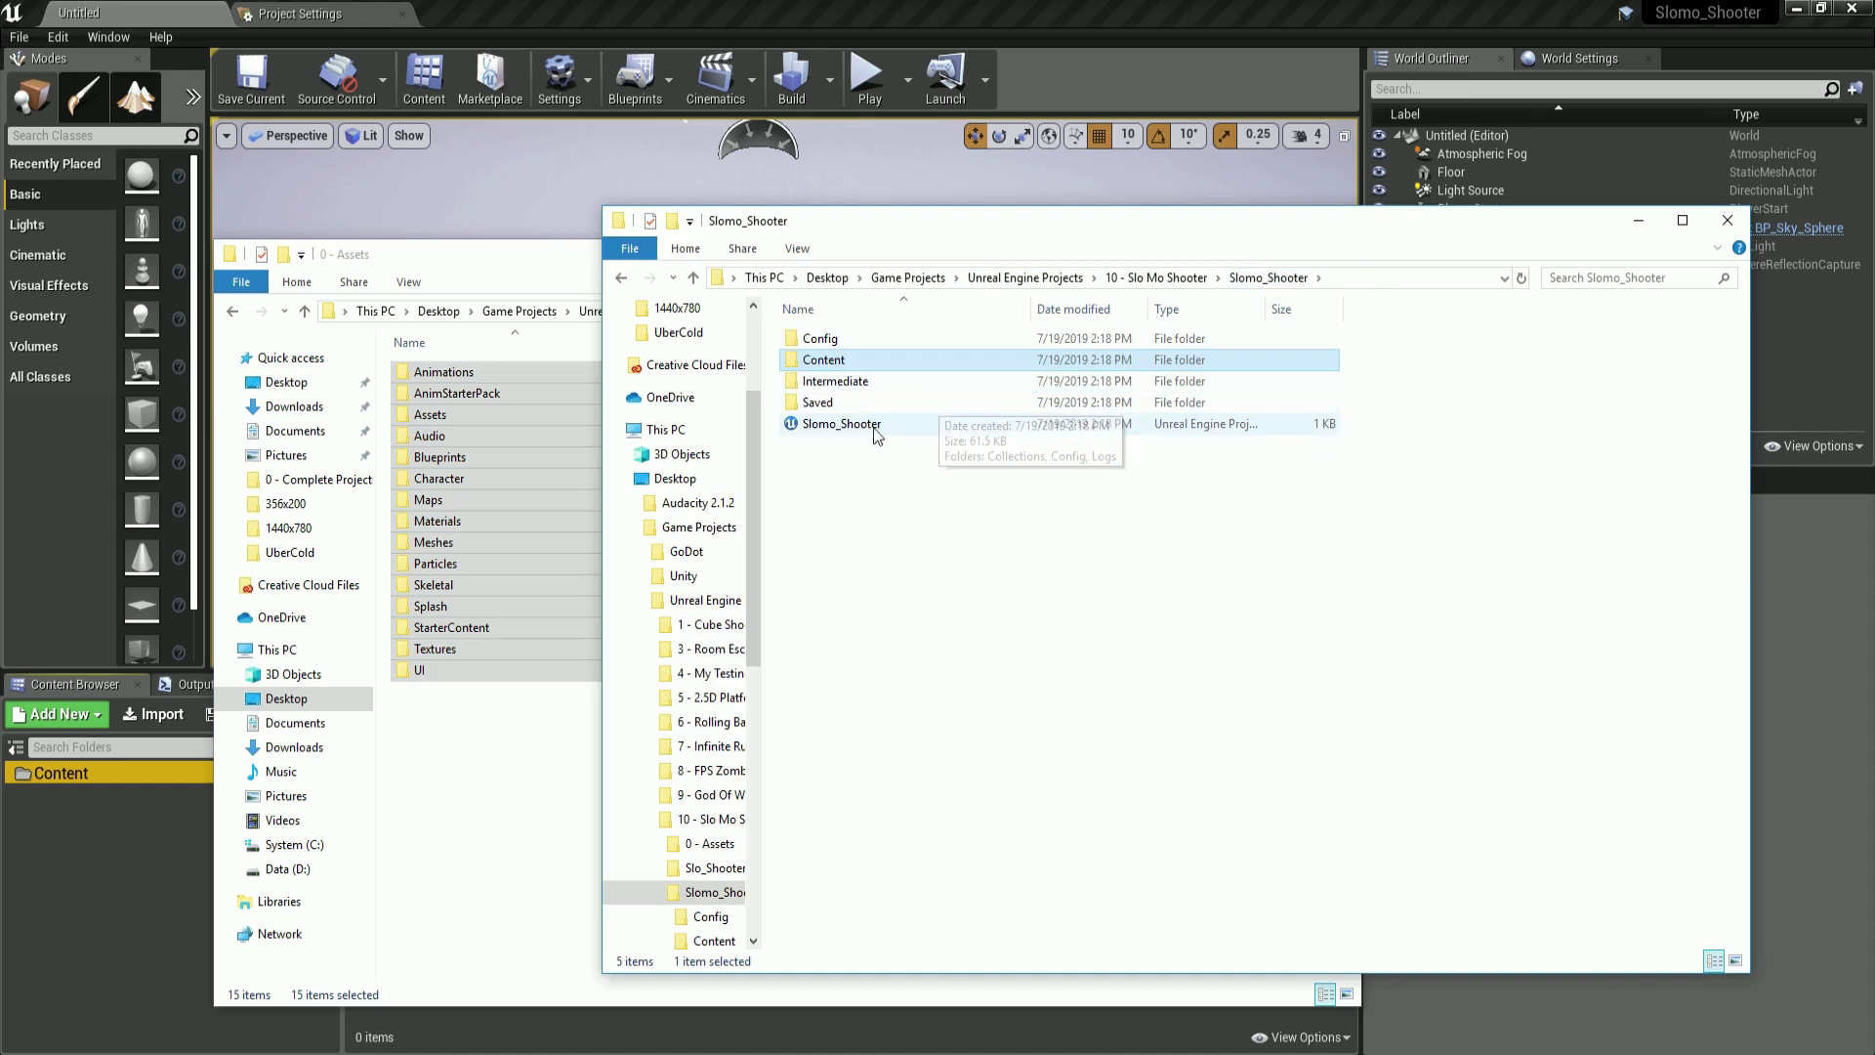
double_click(840, 362)
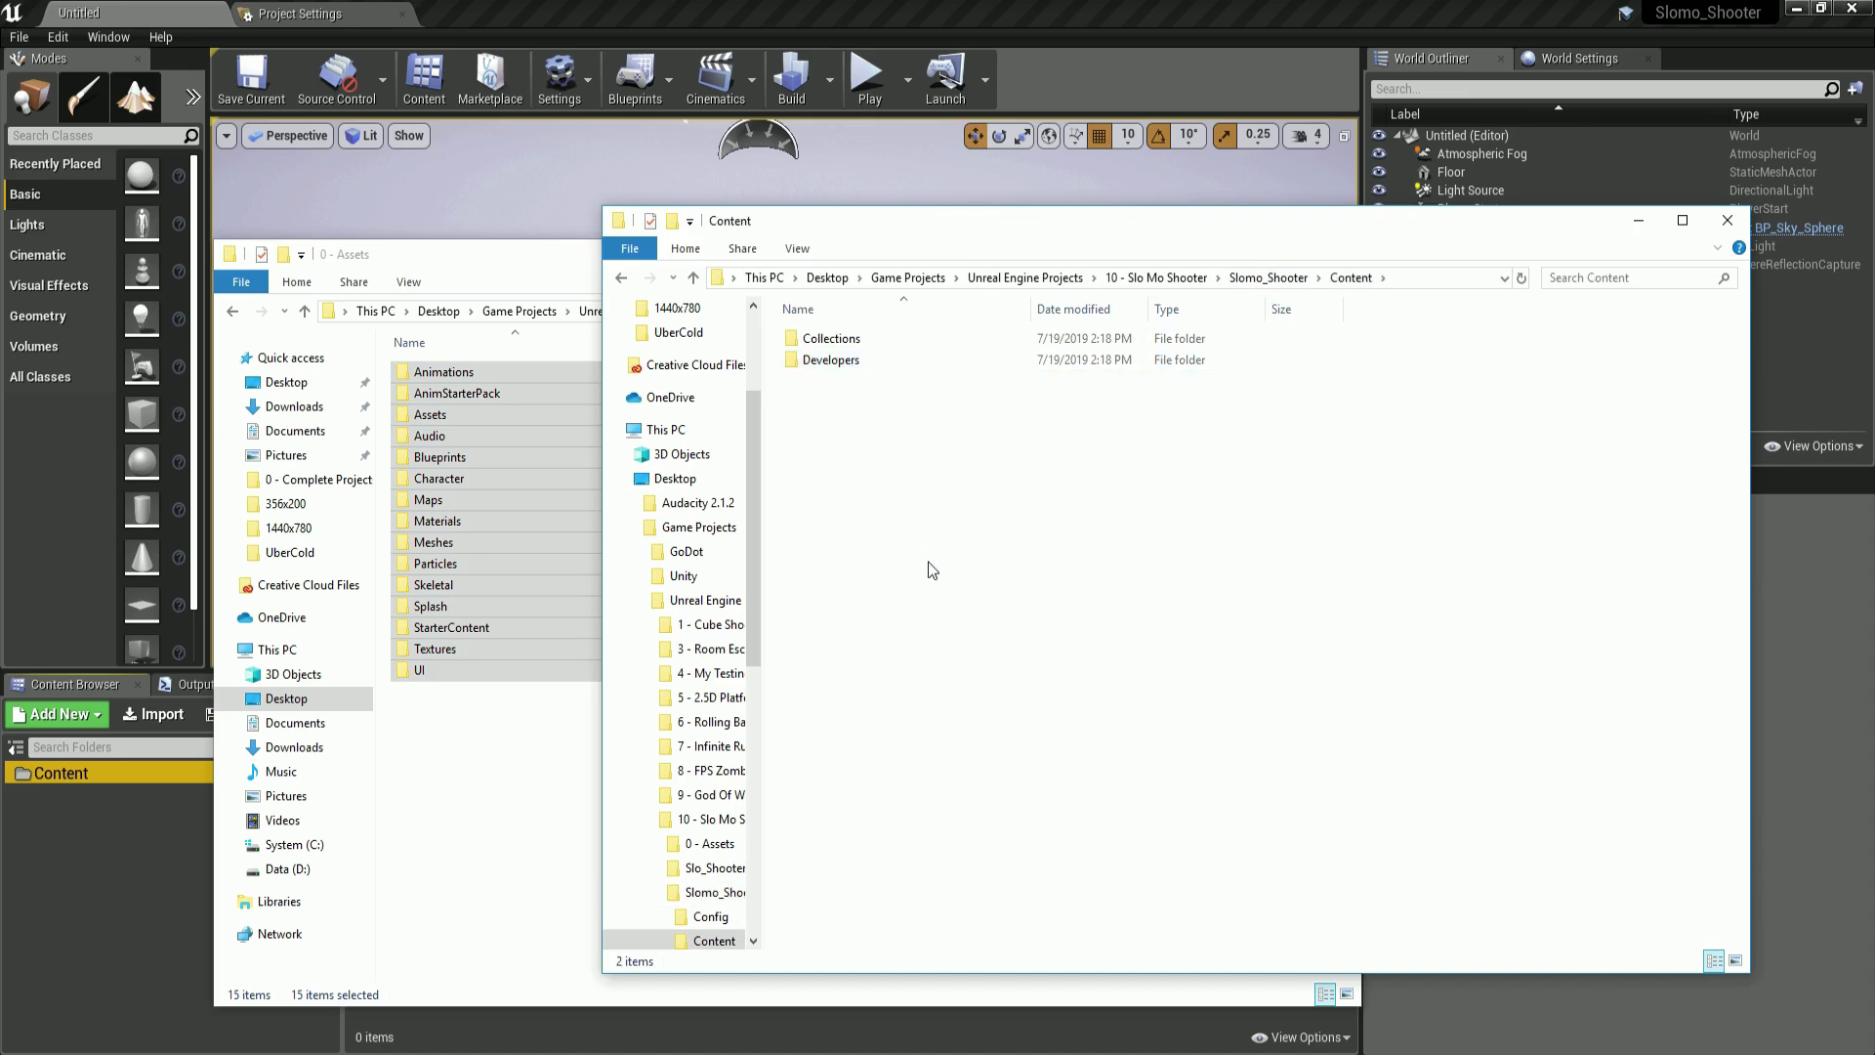
right_click(899, 485)
left_click(928, 624)
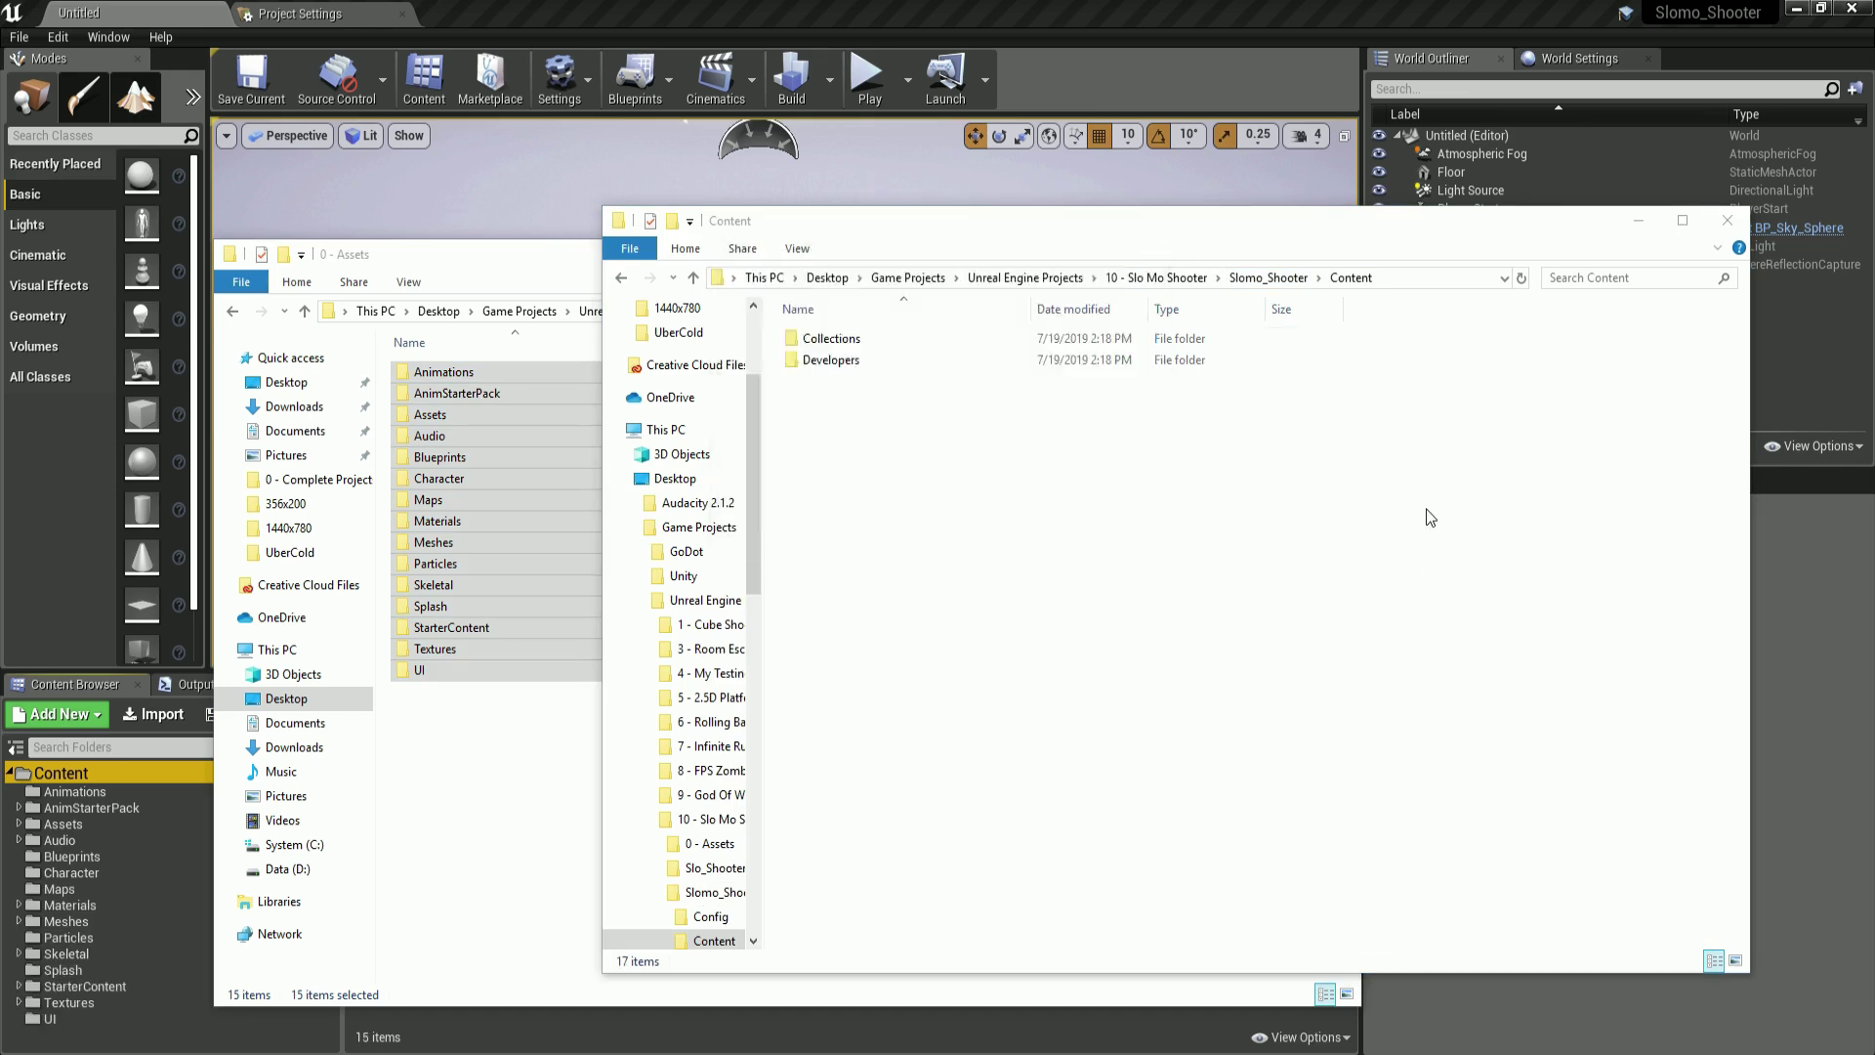
right_click(1514, 420)
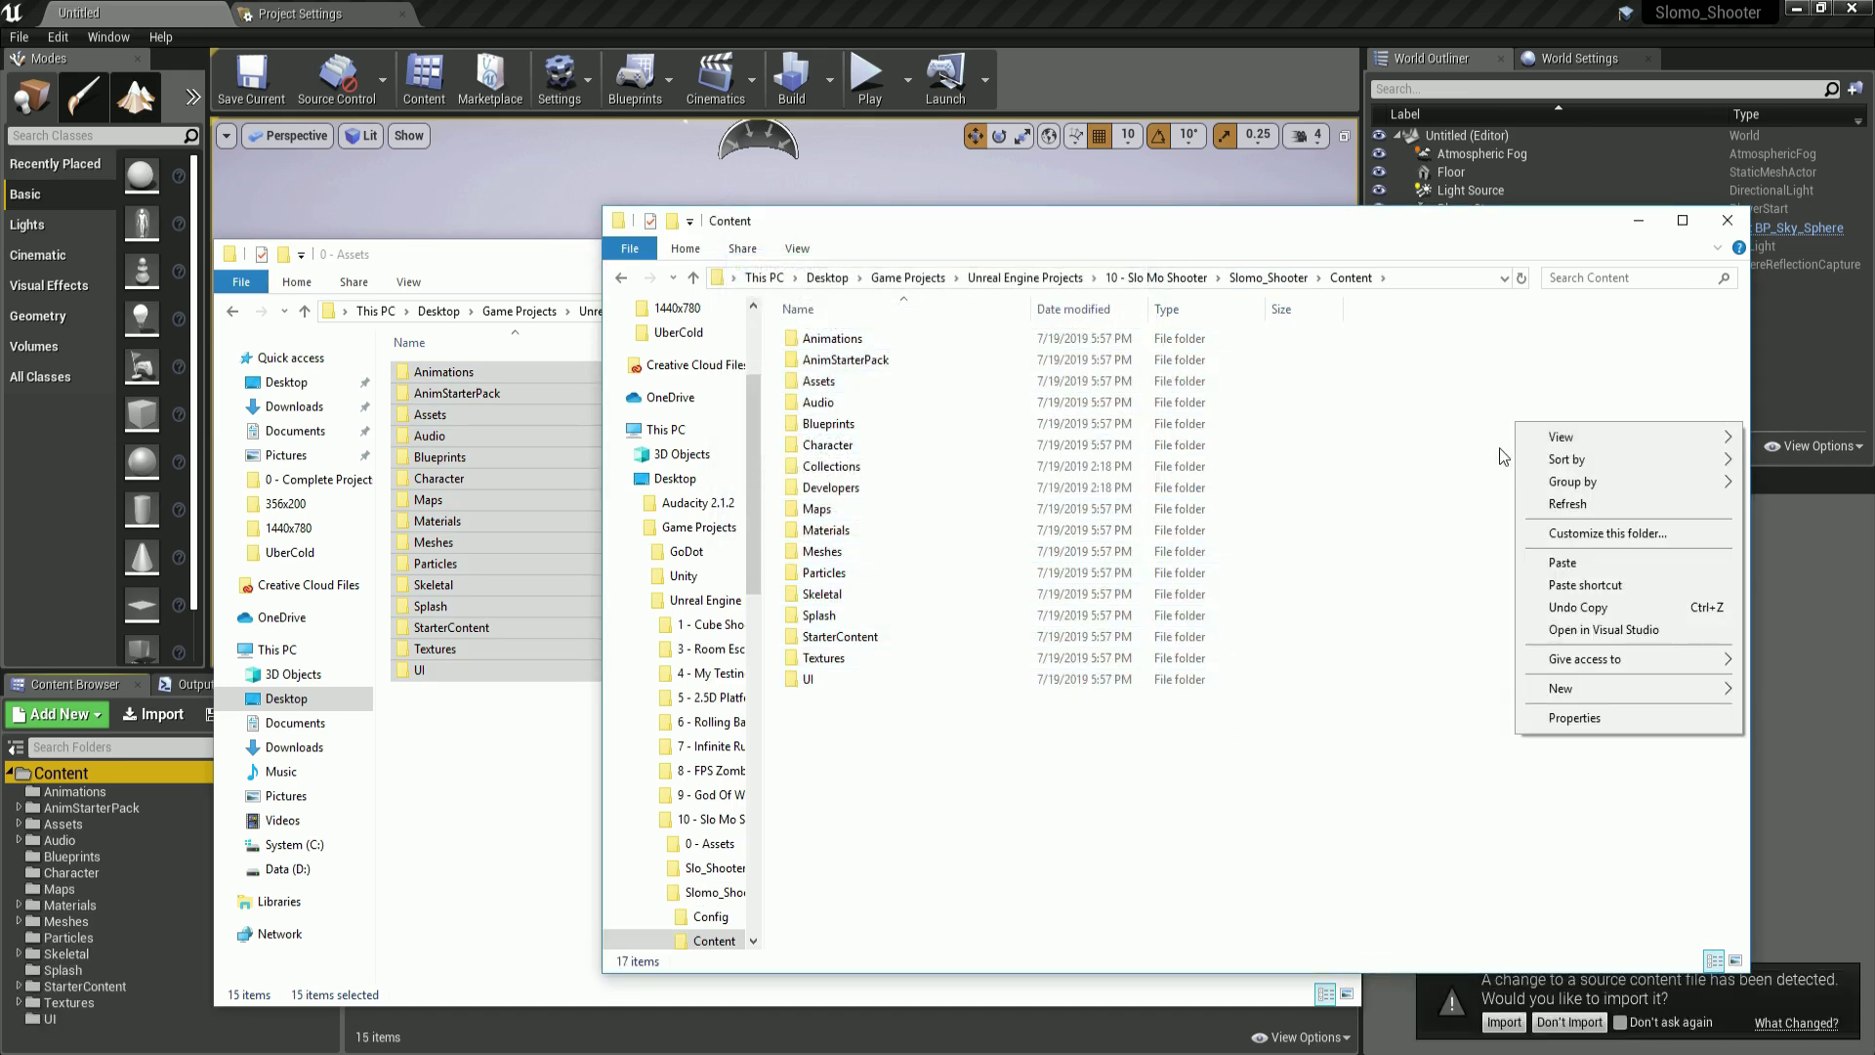
left_click(1602, 503)
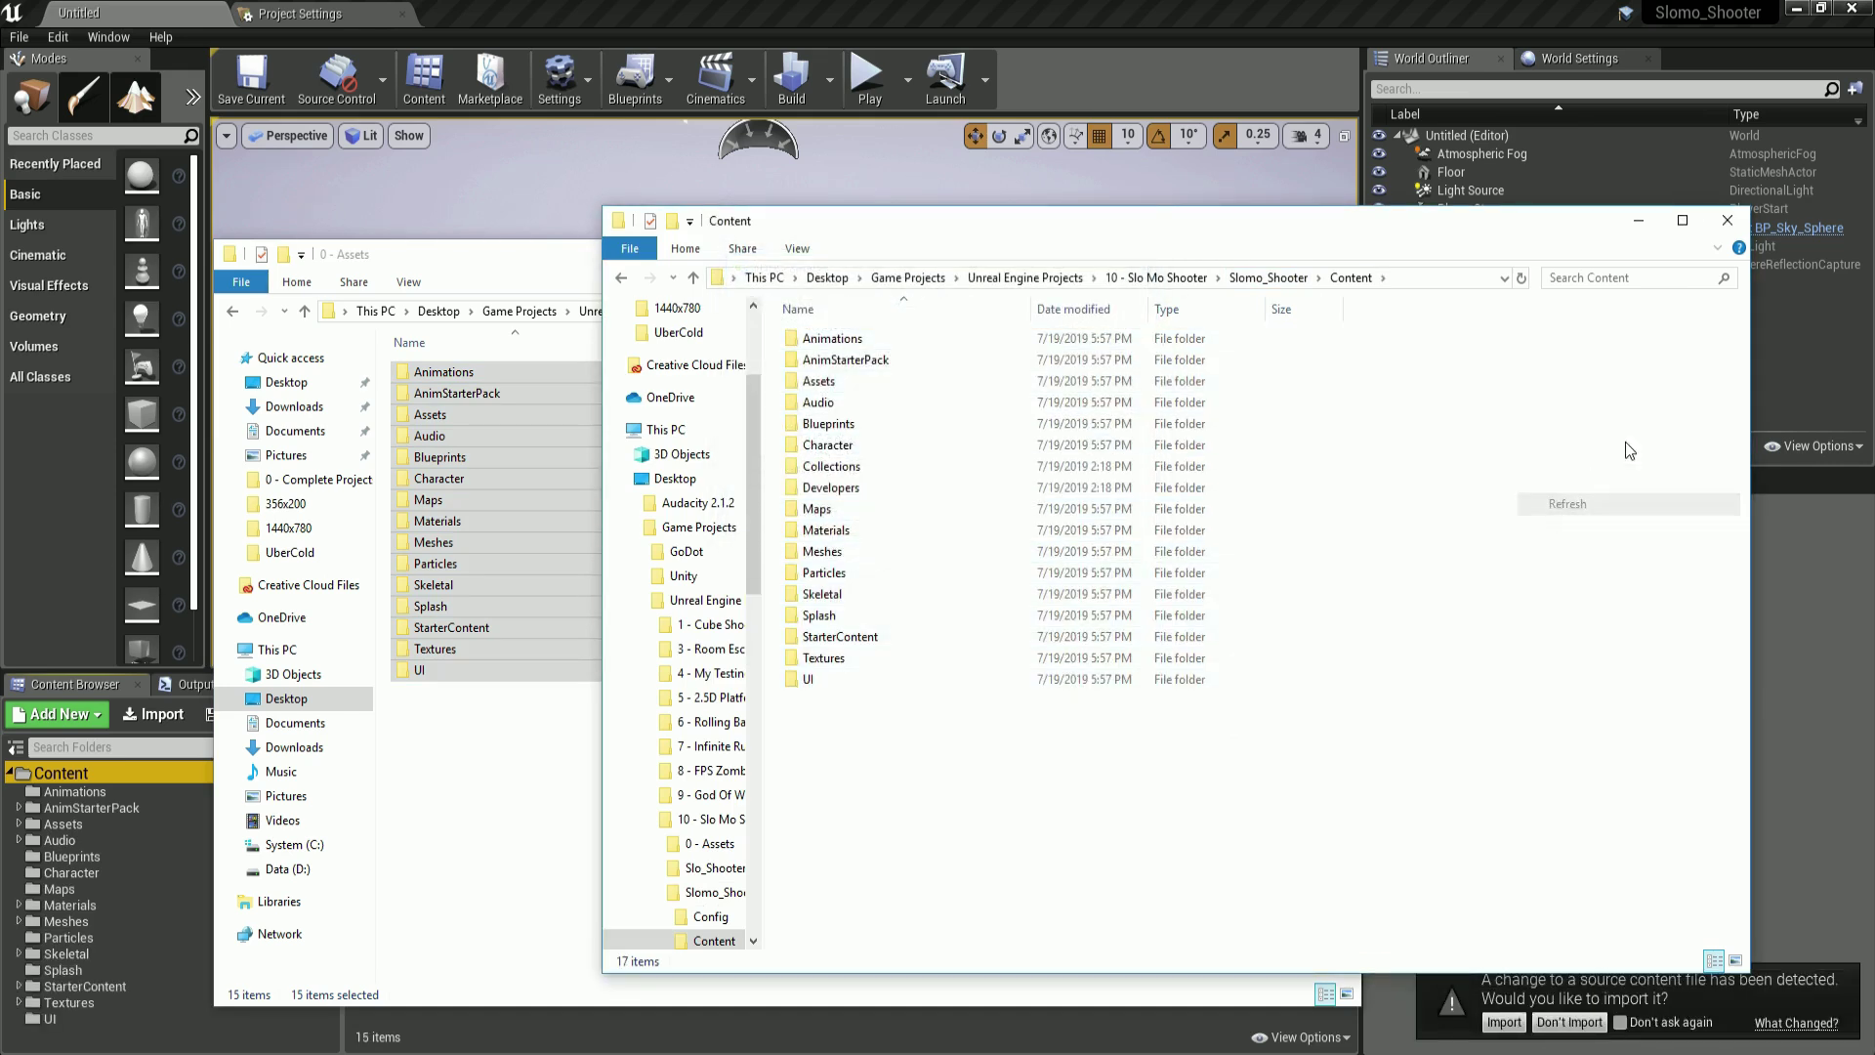
Step: Close the Content folder window, return to the Unreal Editor and accept the import of the changed source content
left_click(1727, 220)
left_click(1236, 59)
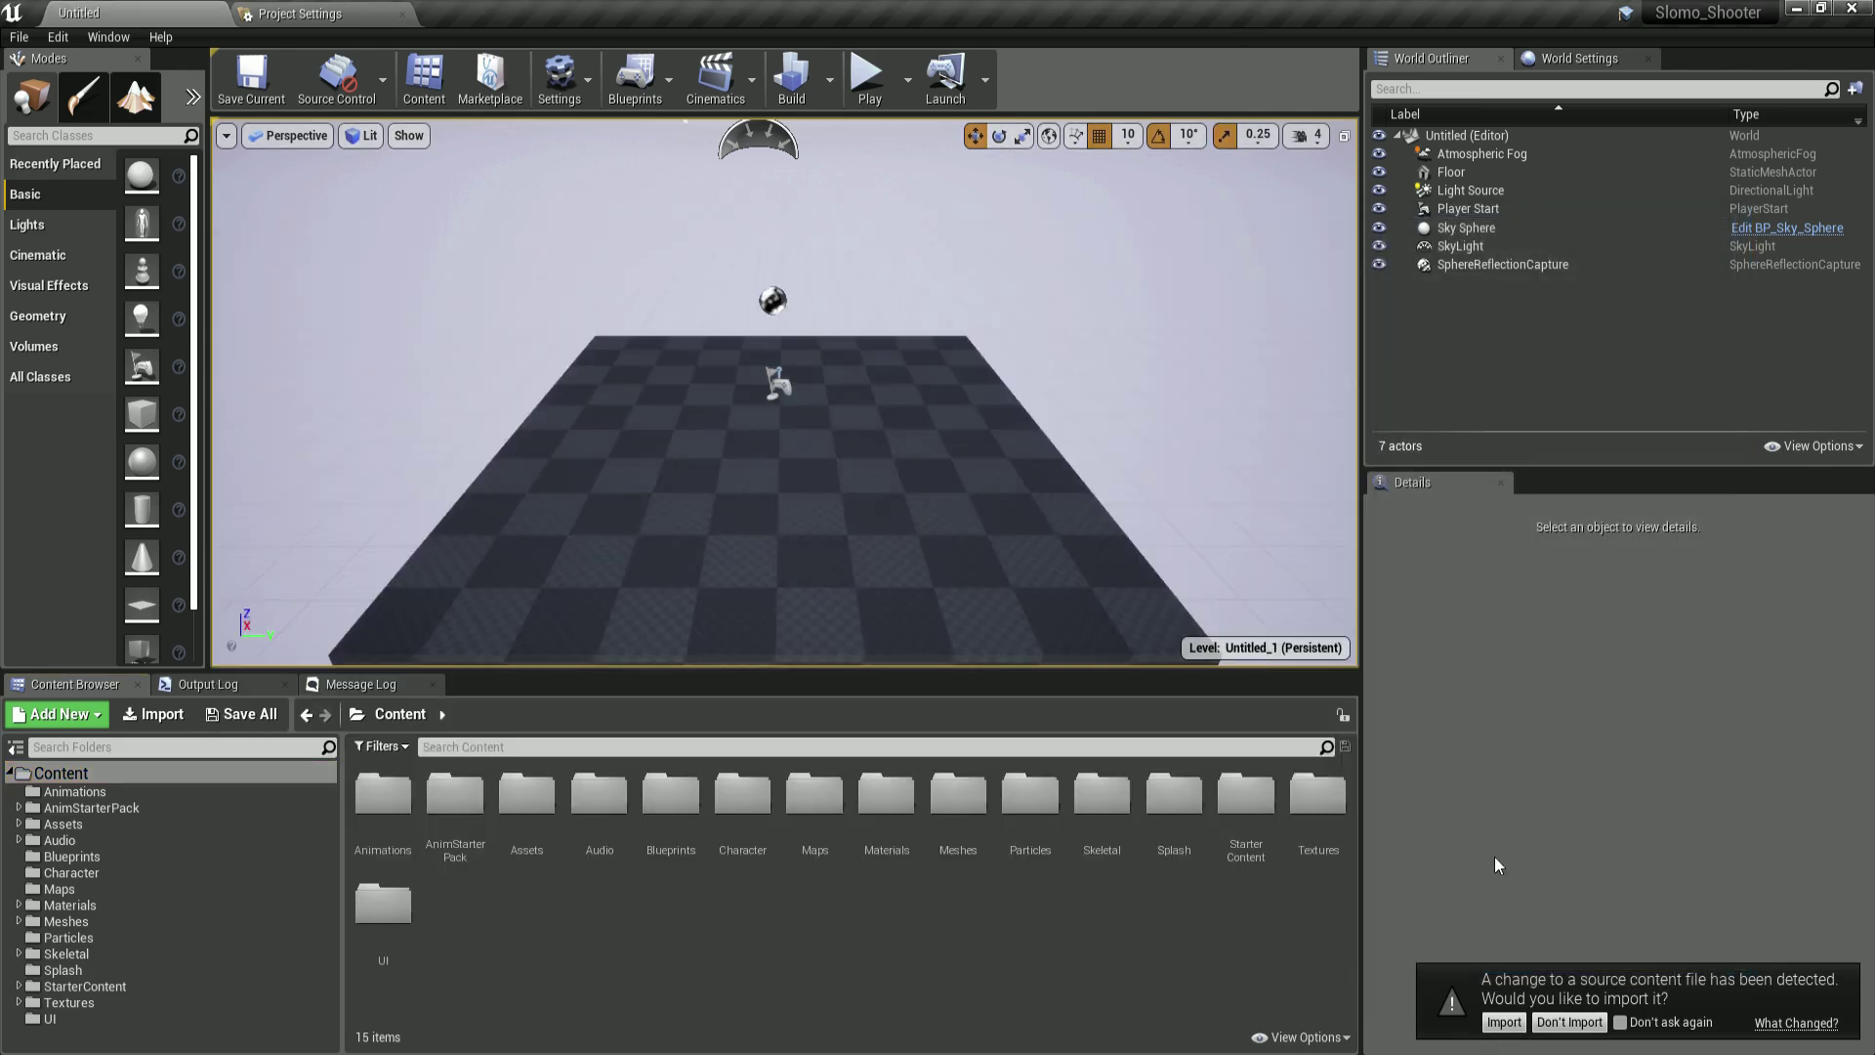
left_click(1487, 1021)
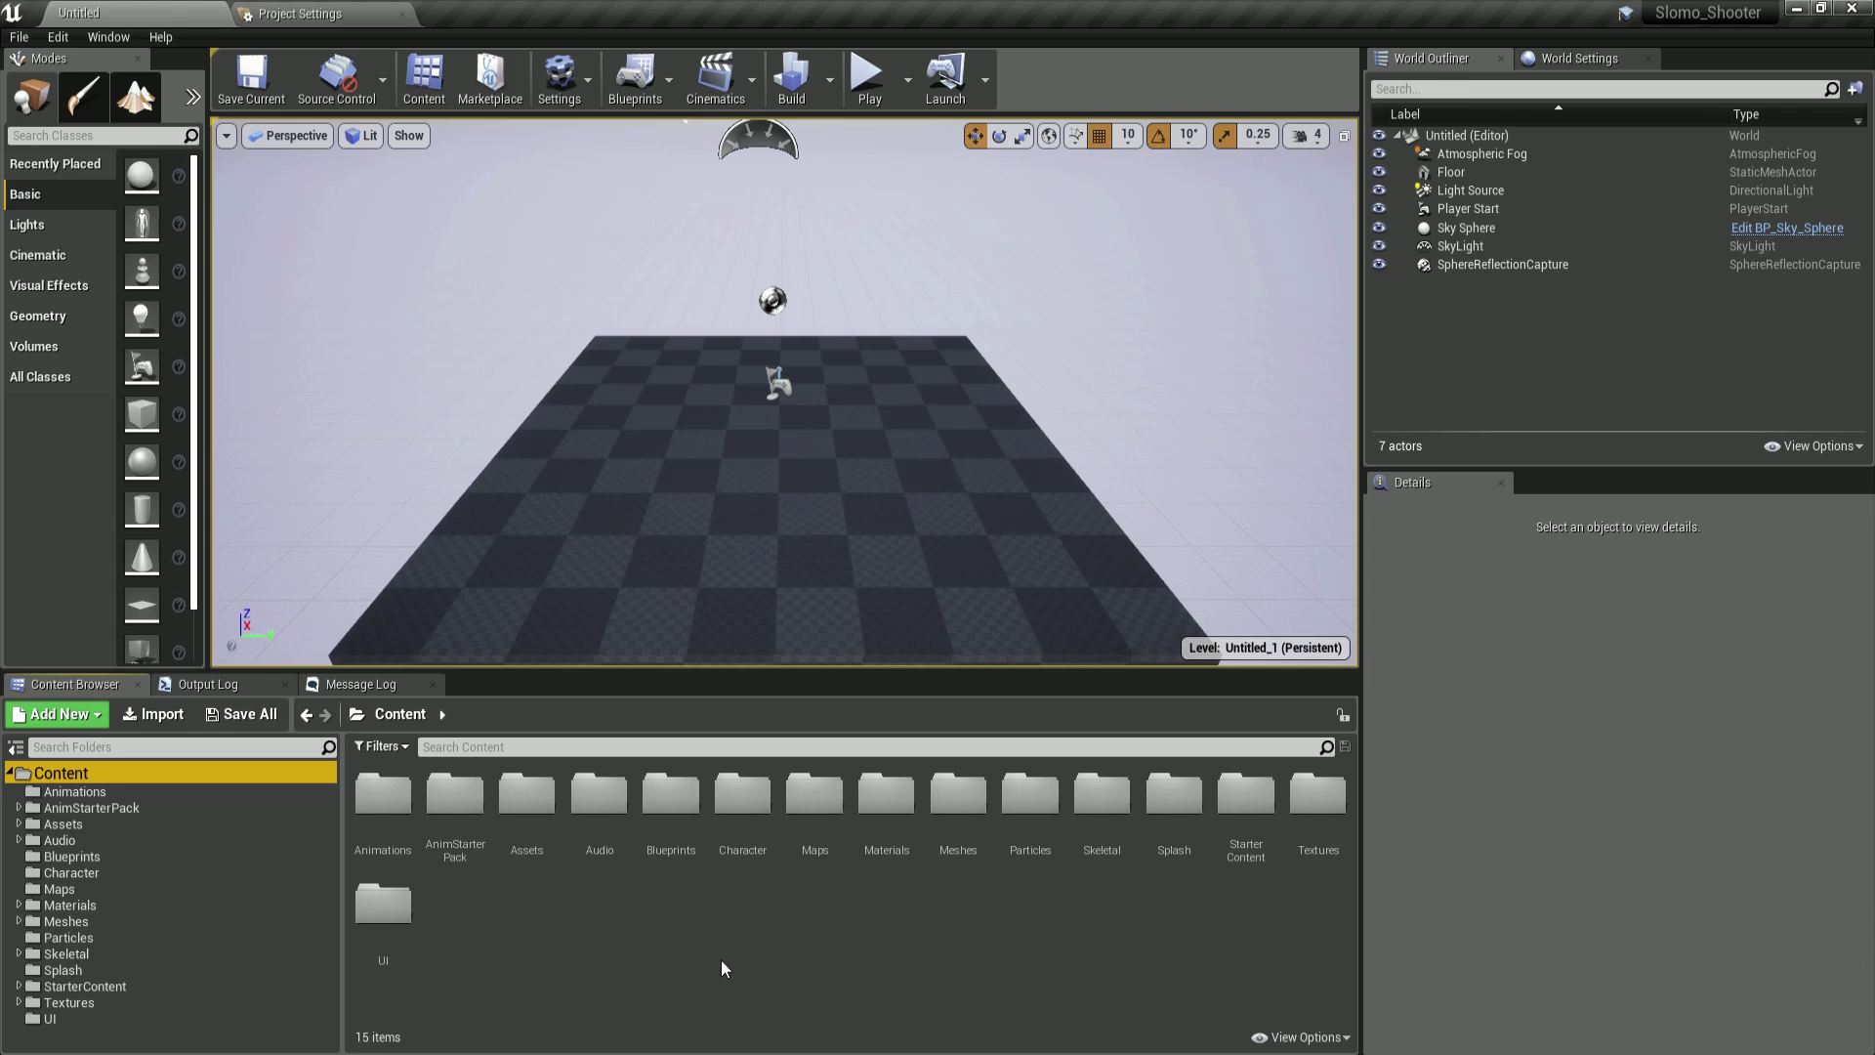
Step: Open the Maps folder and look at the TEST map and the TestMainMenu map
double_click(809, 795)
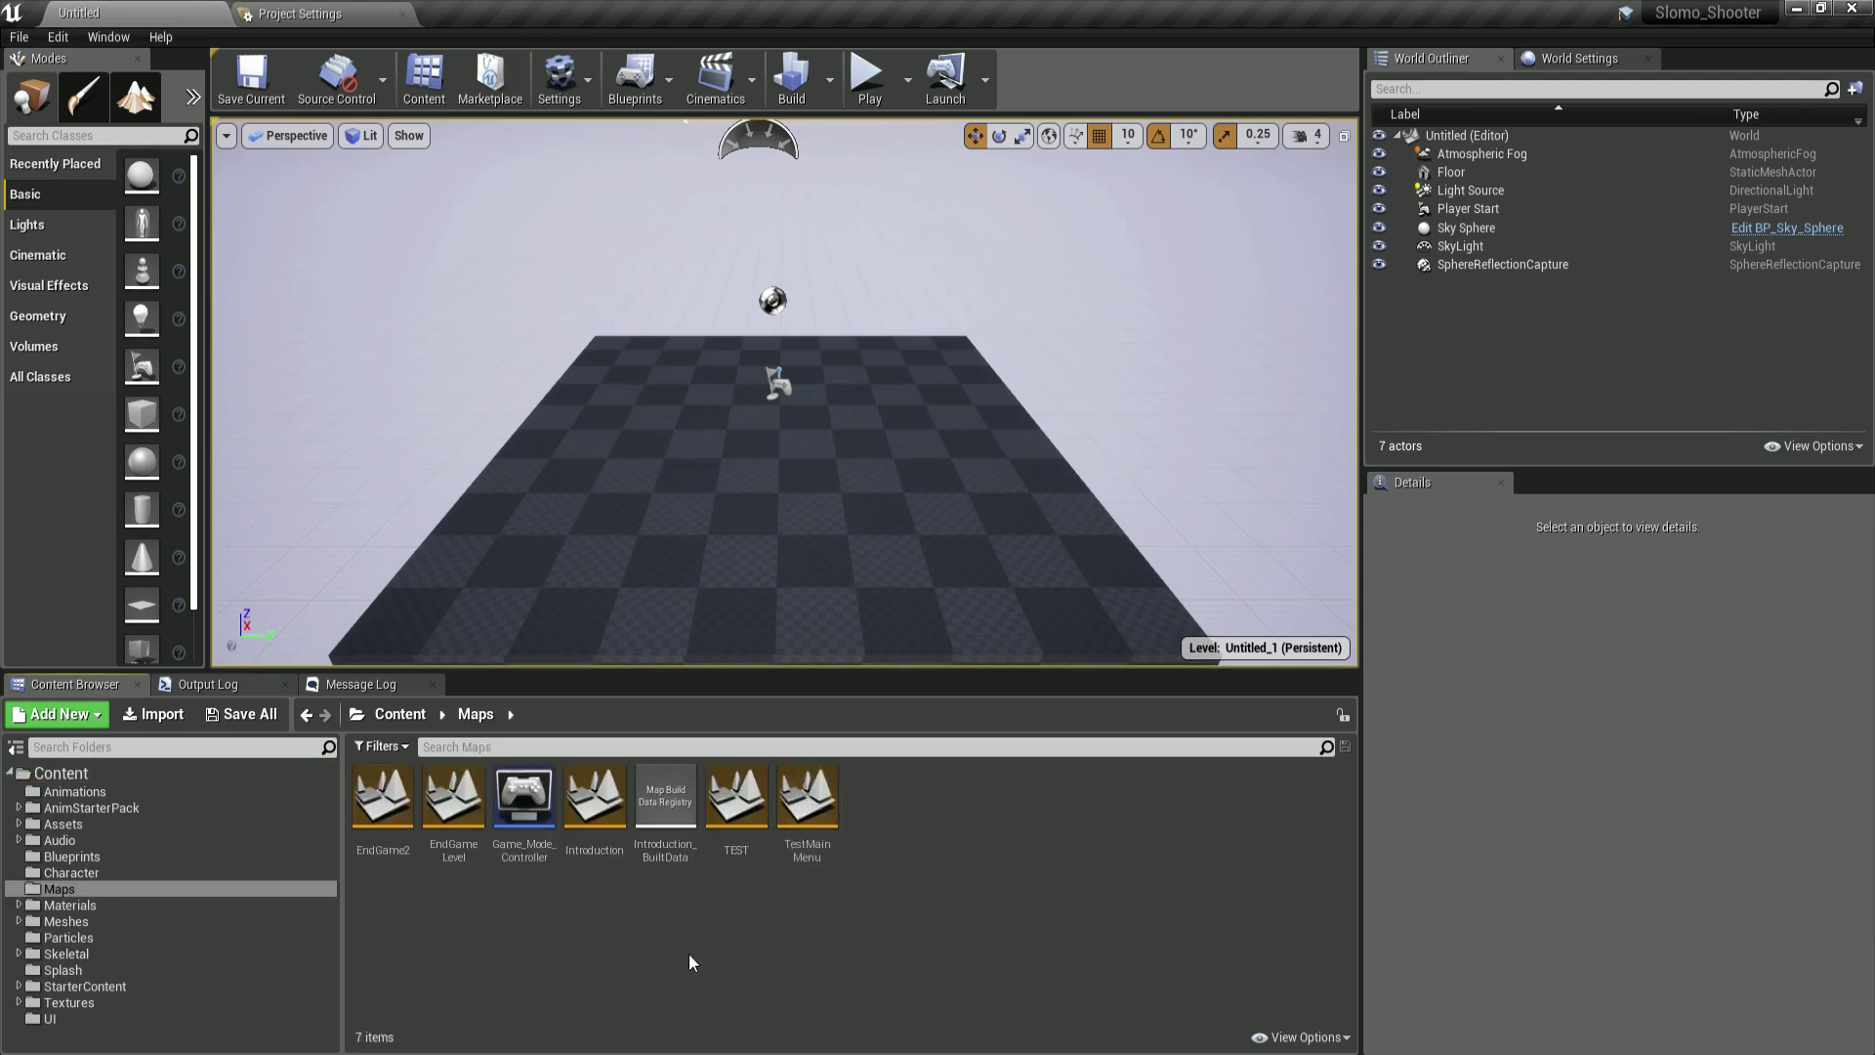
double_click(747, 809)
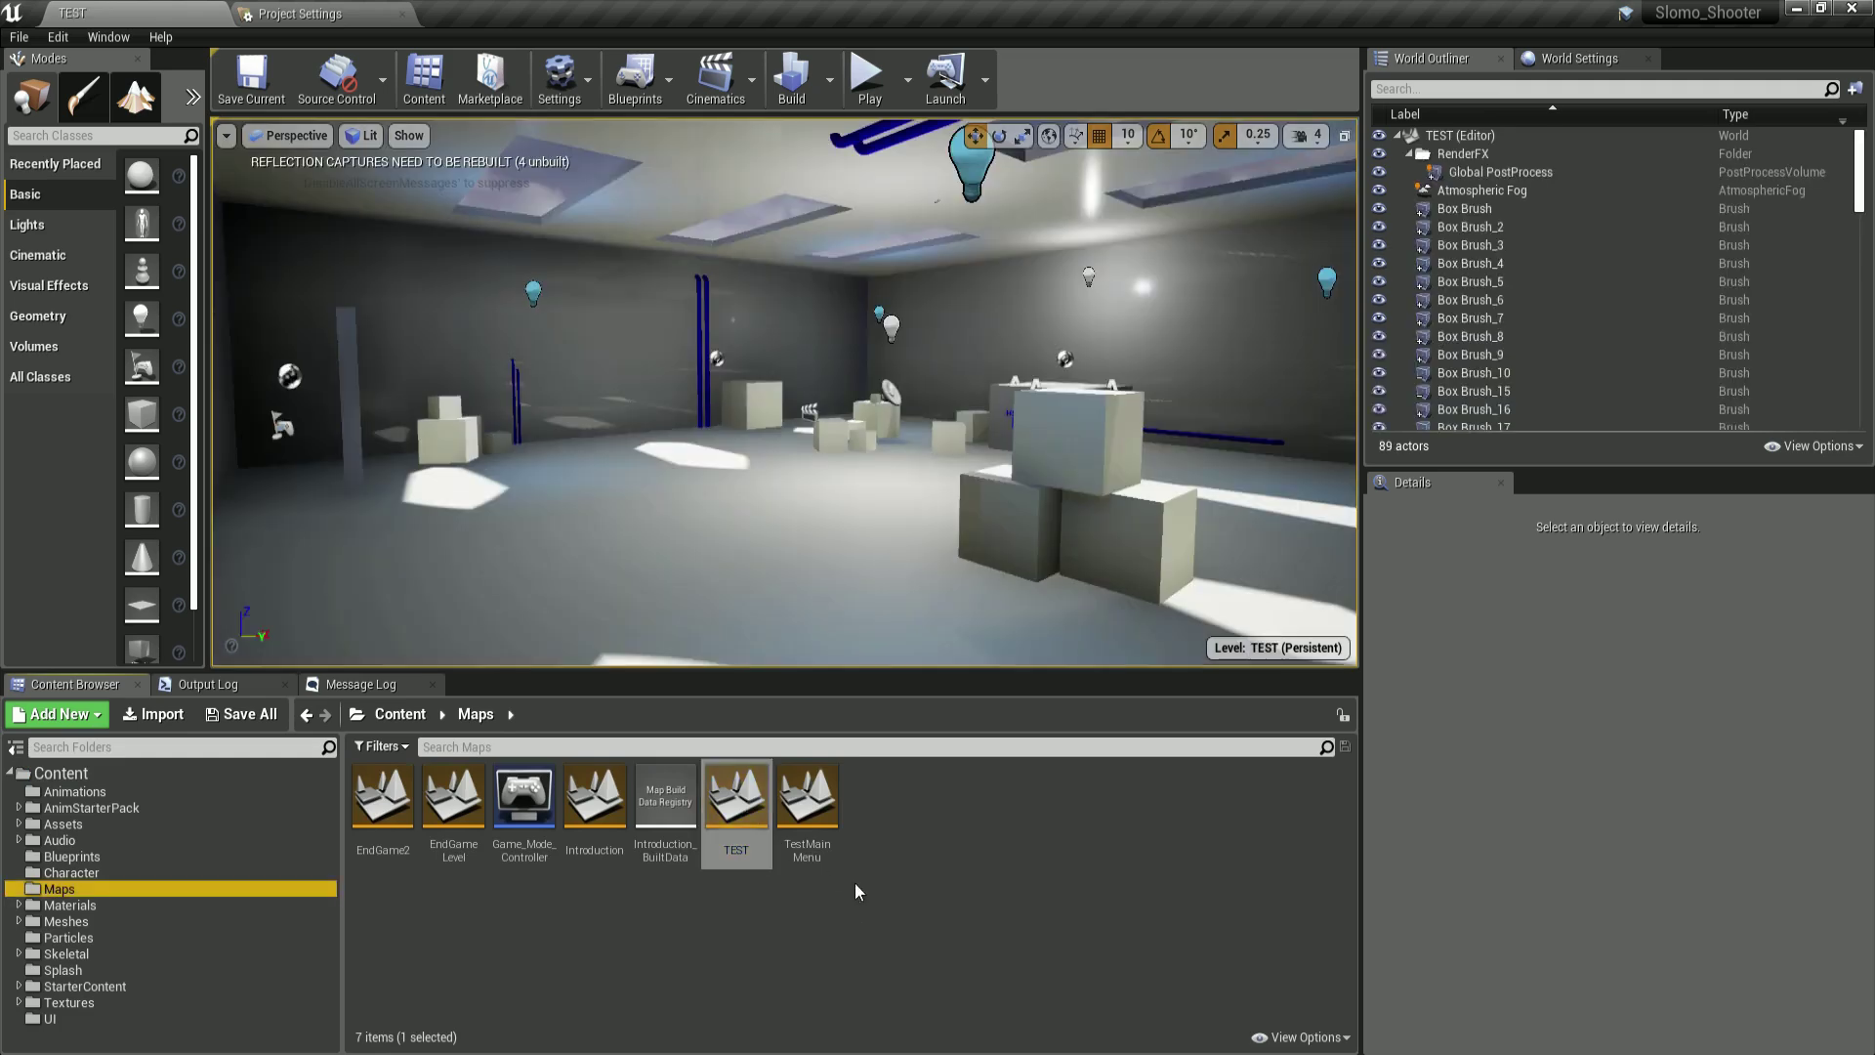
double_click(806, 796)
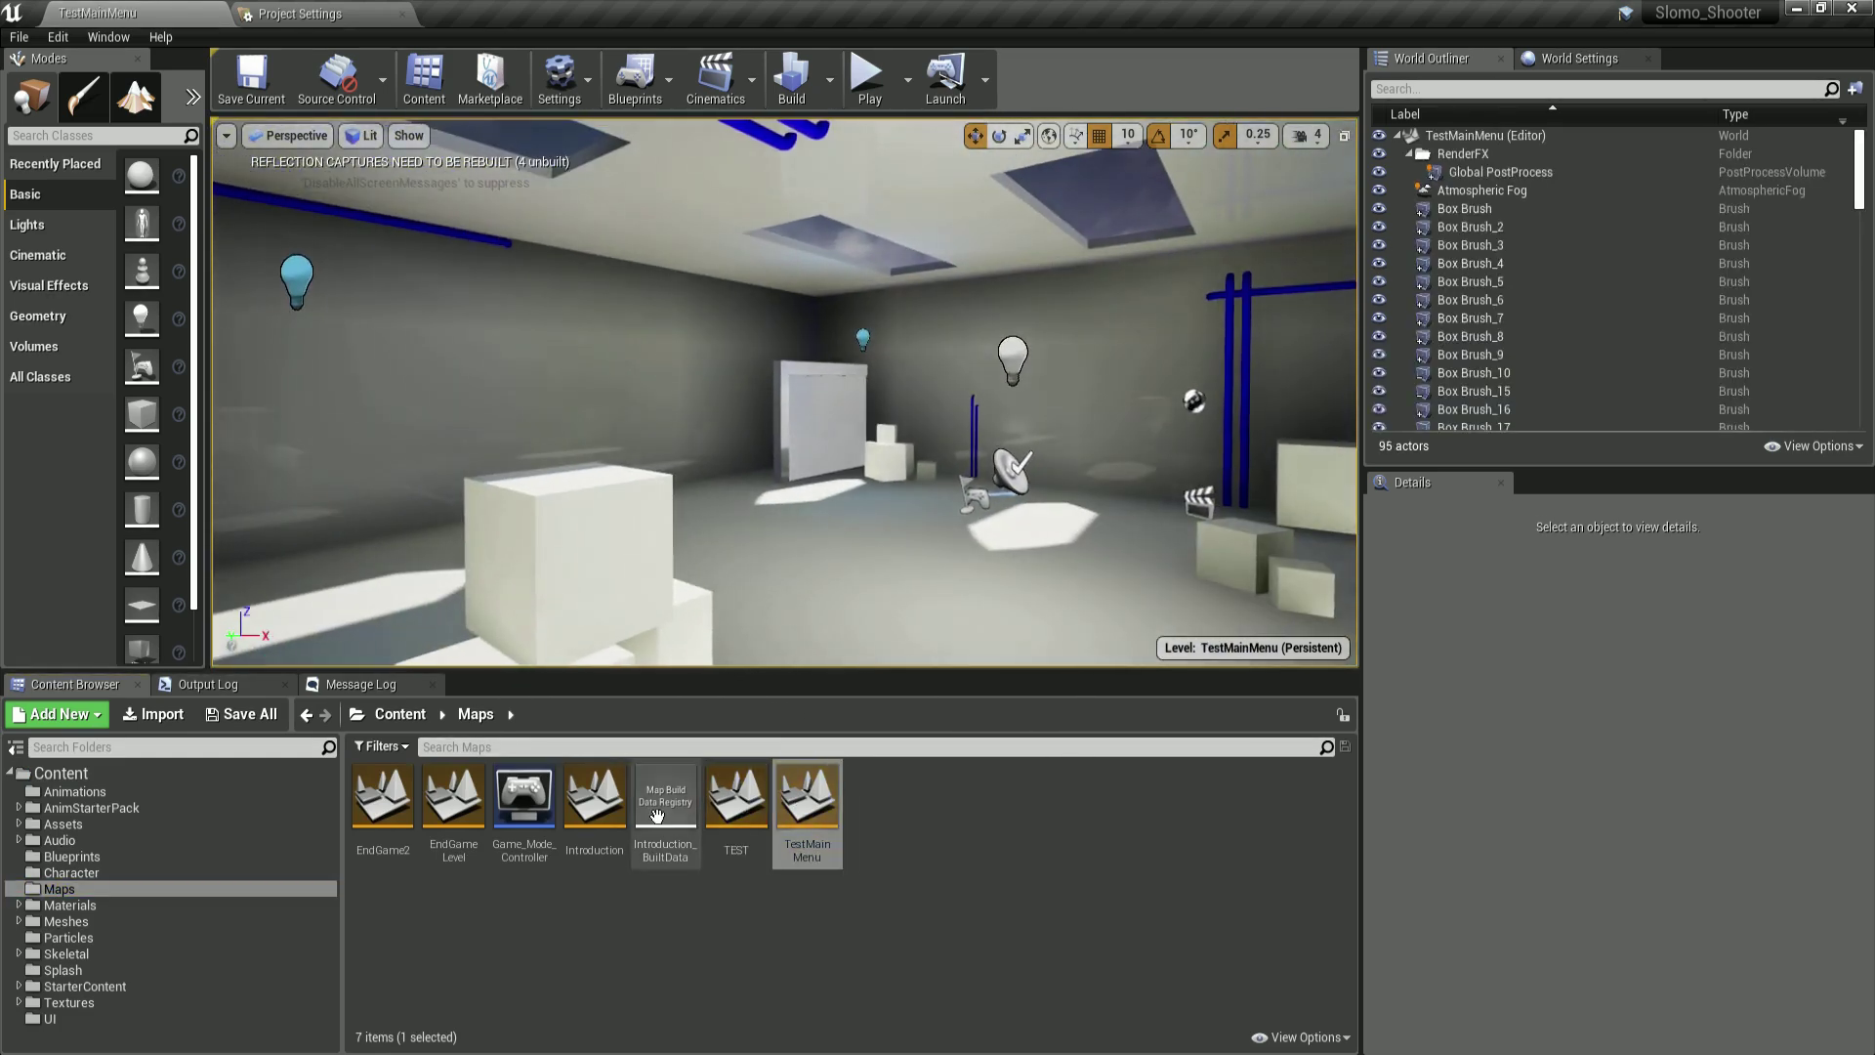
Step: Load the Introduction map and fly down its corridor to the floor text "Time slows down when you move"
double_click(595, 798)
right_click_drag(757, 469, 605, 432)
key("w")
key("w")
key("w")
mouse_move(781, 425)
right_mouse_down()
mouse_move(810, 428)
mouse_move(625, 420)
mouse_move(785, 390)
mouse_move(749, 374)
right_mouse_up()
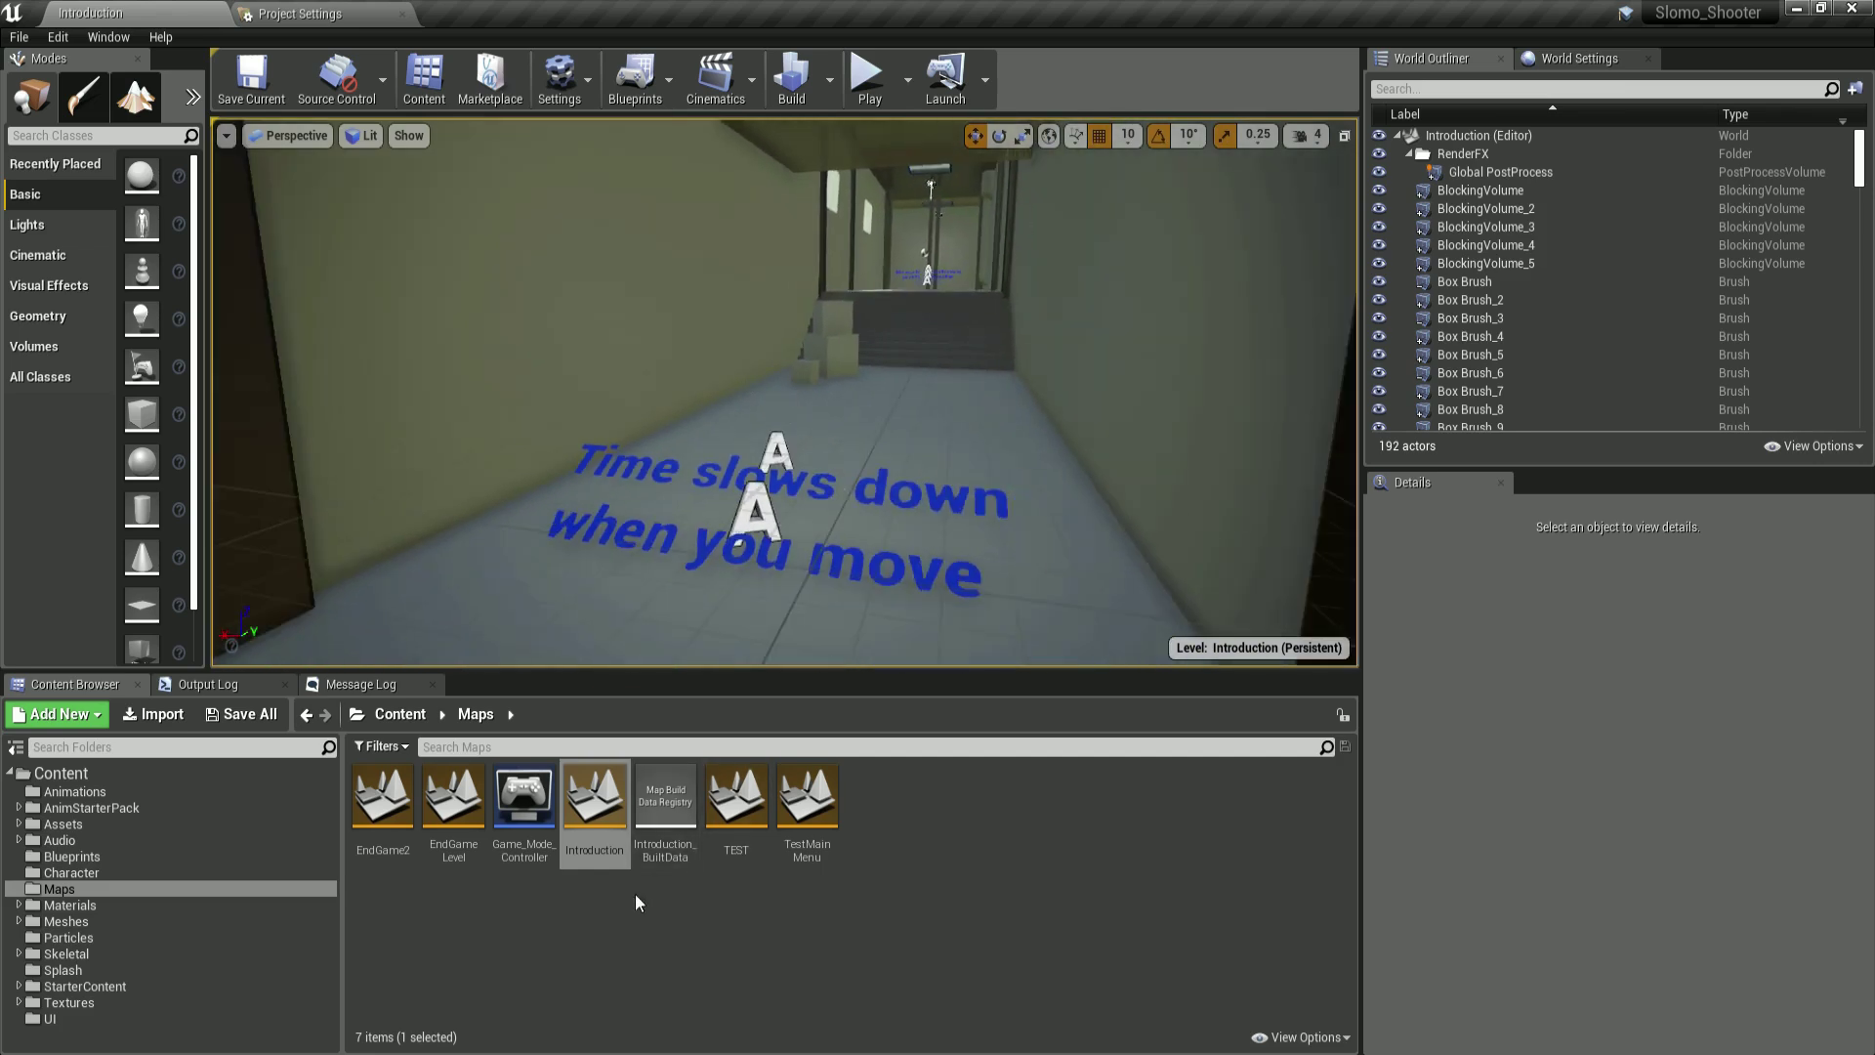
Step: Clear the map selection and return to the root Content folder
left_click(595, 933)
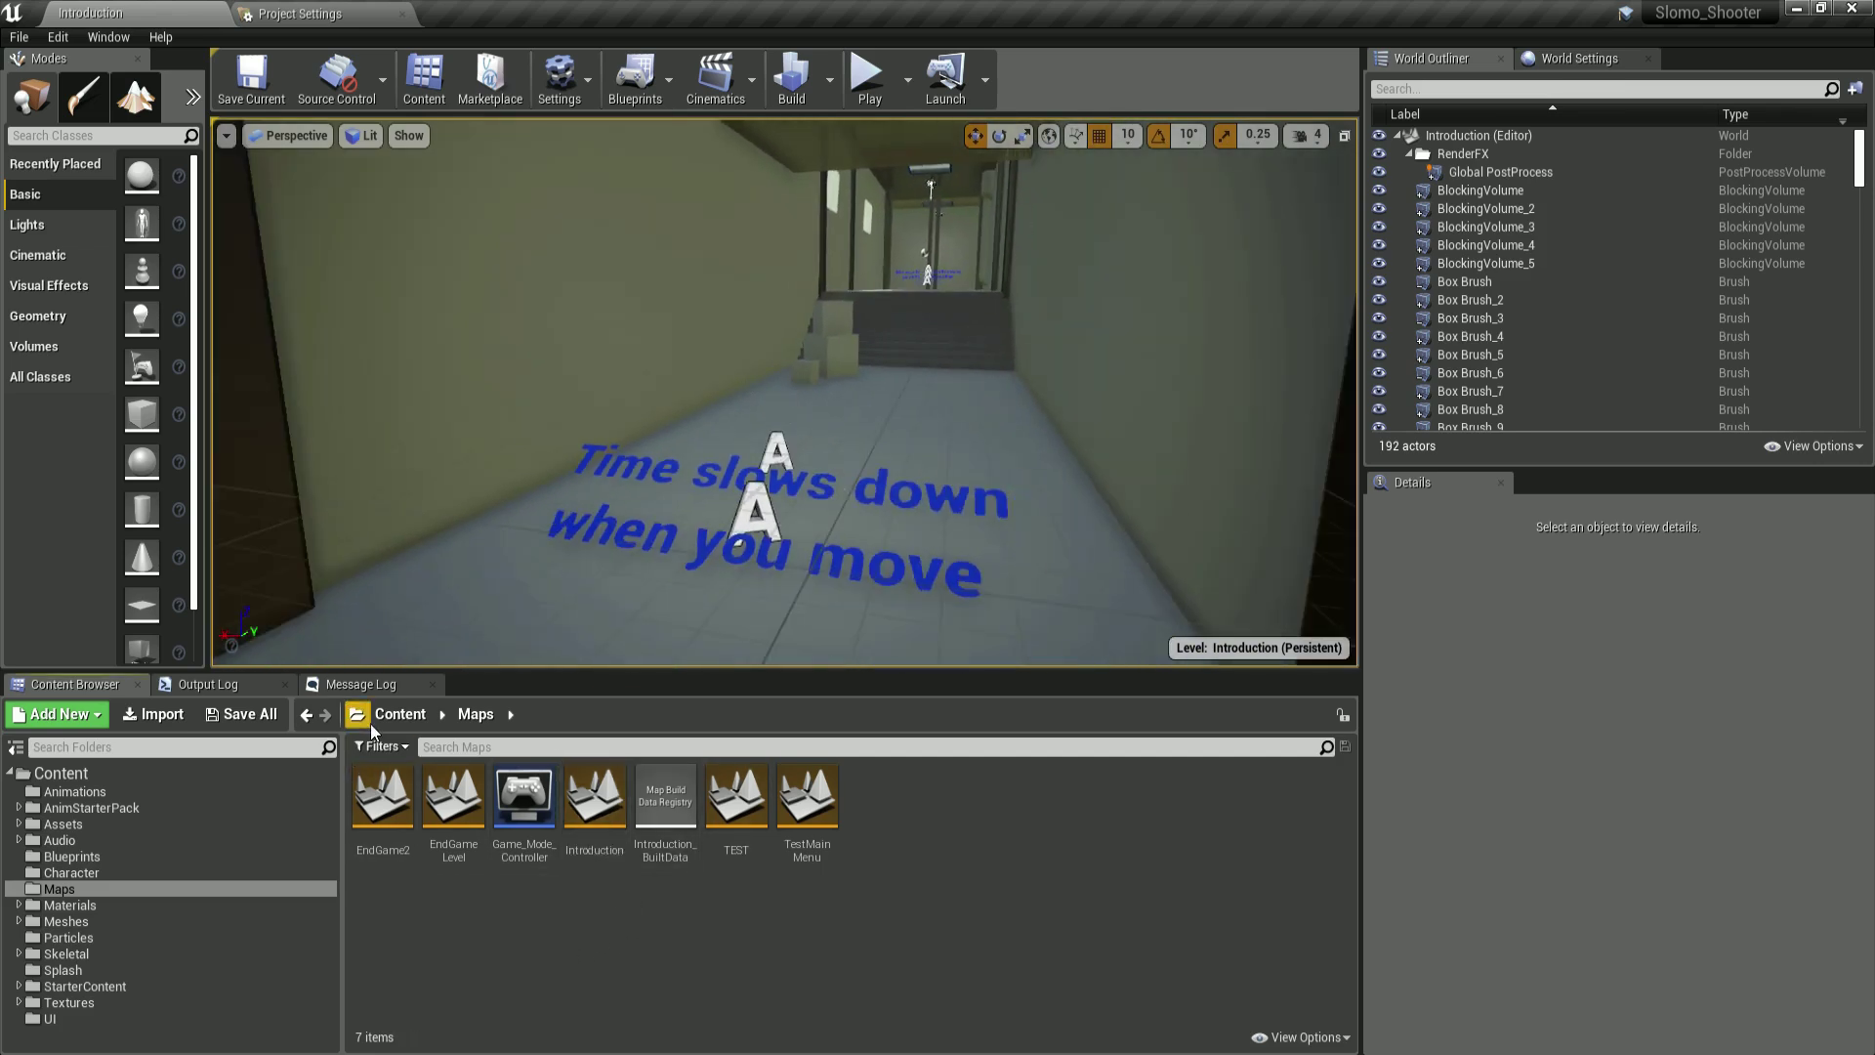
left_click(61, 772)
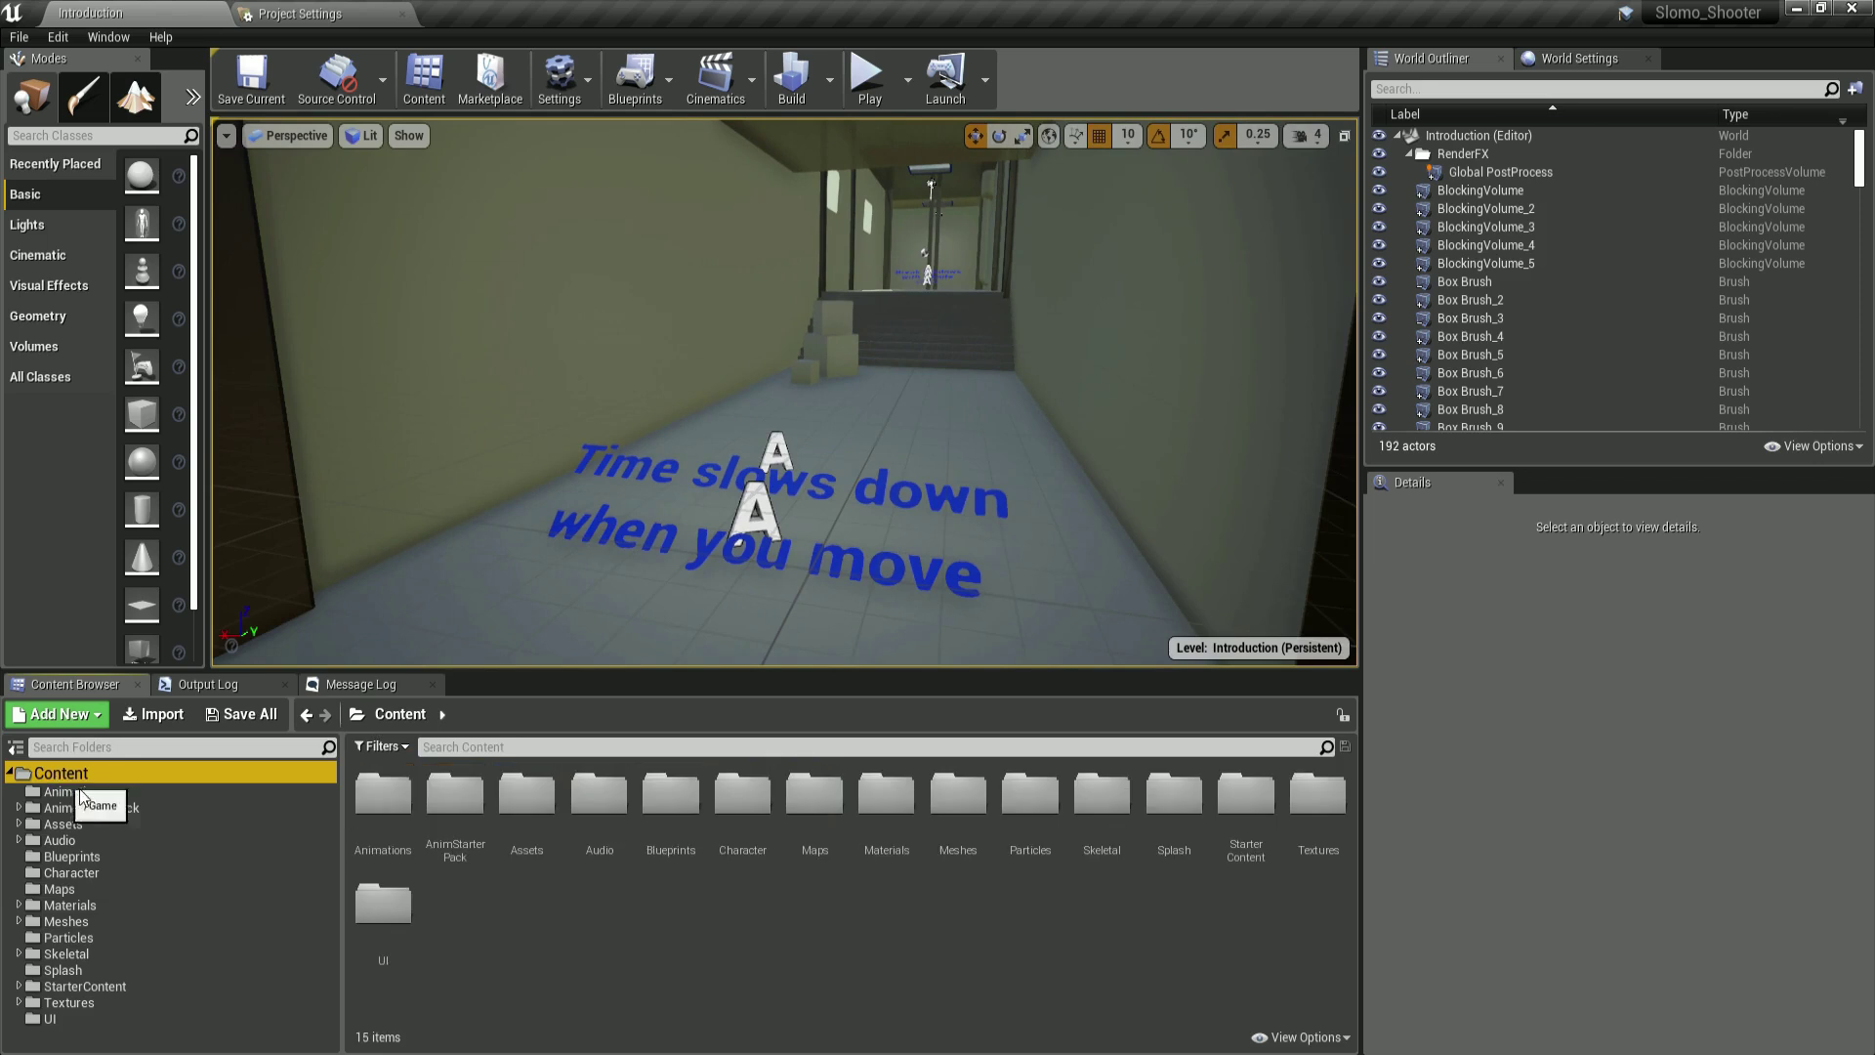
Step: Create a folder named Character_BP inside the Blueprints folder
double_click(683, 807)
right_click(583, 858)
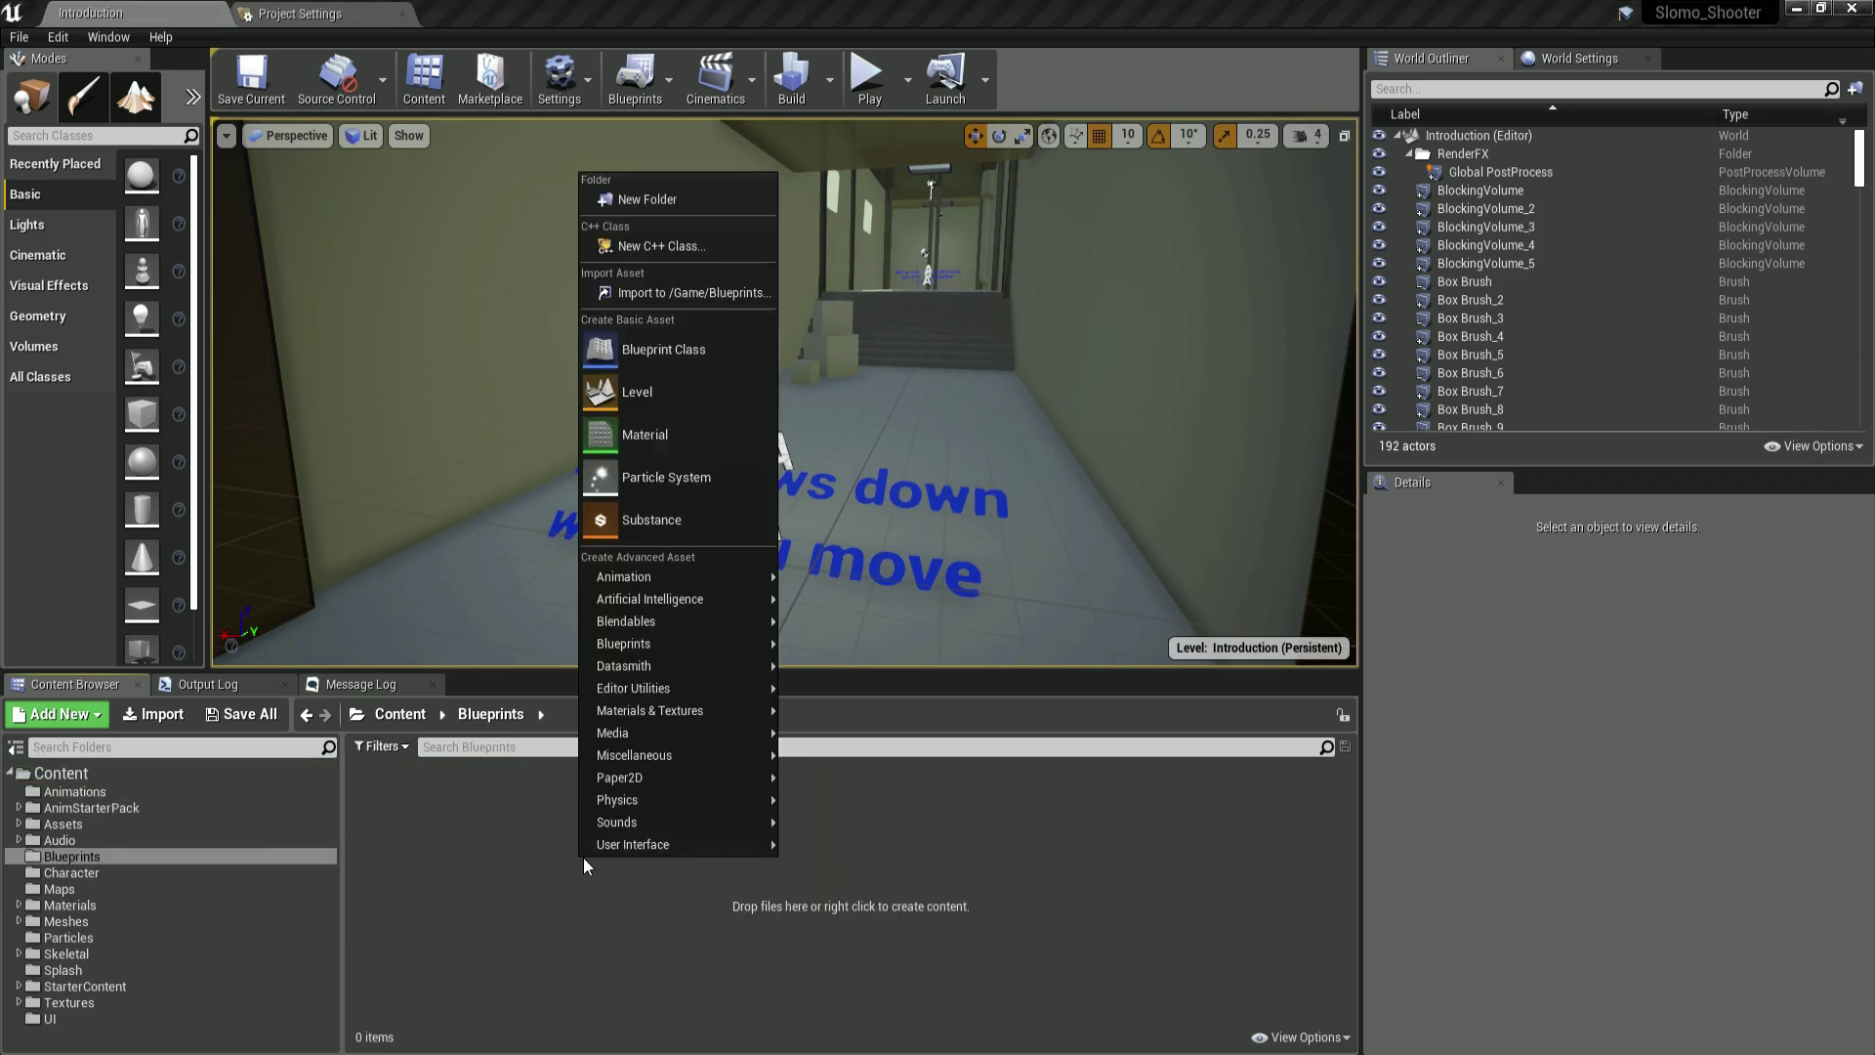
left_click(684, 200)
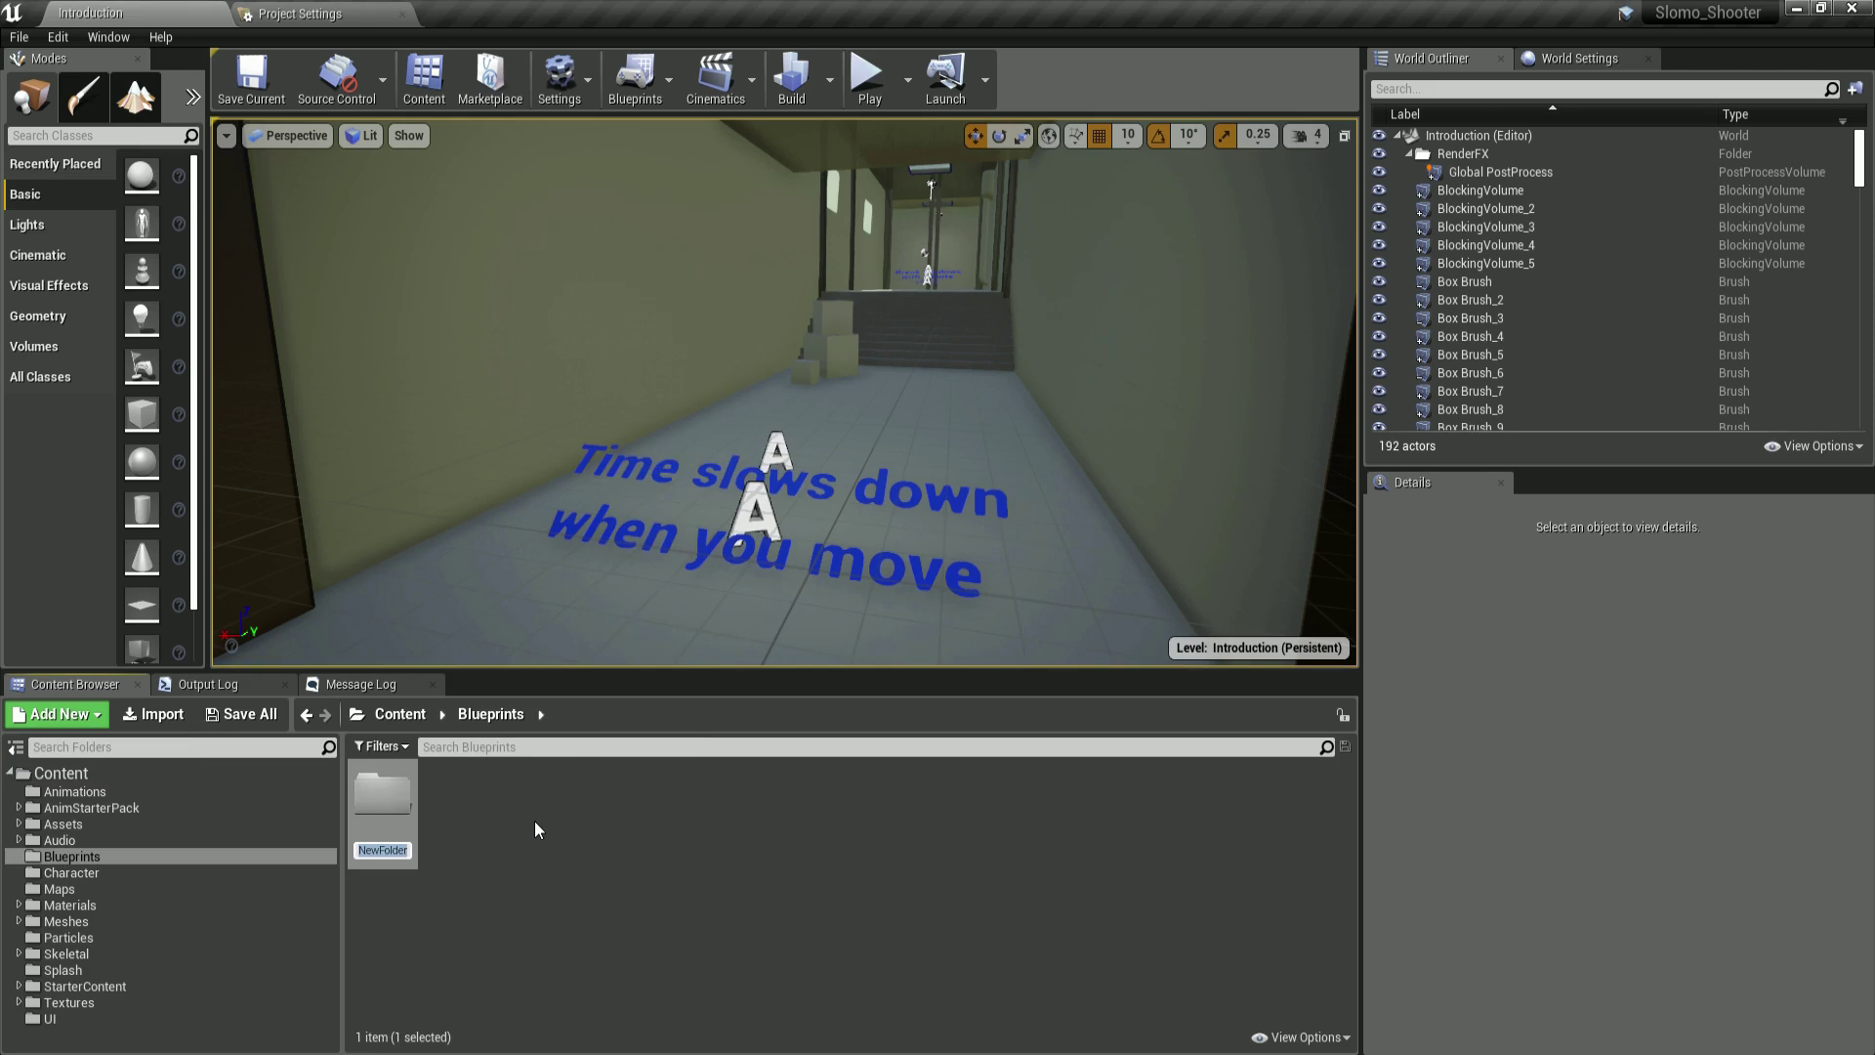
type("Character_BP")
key("Return")
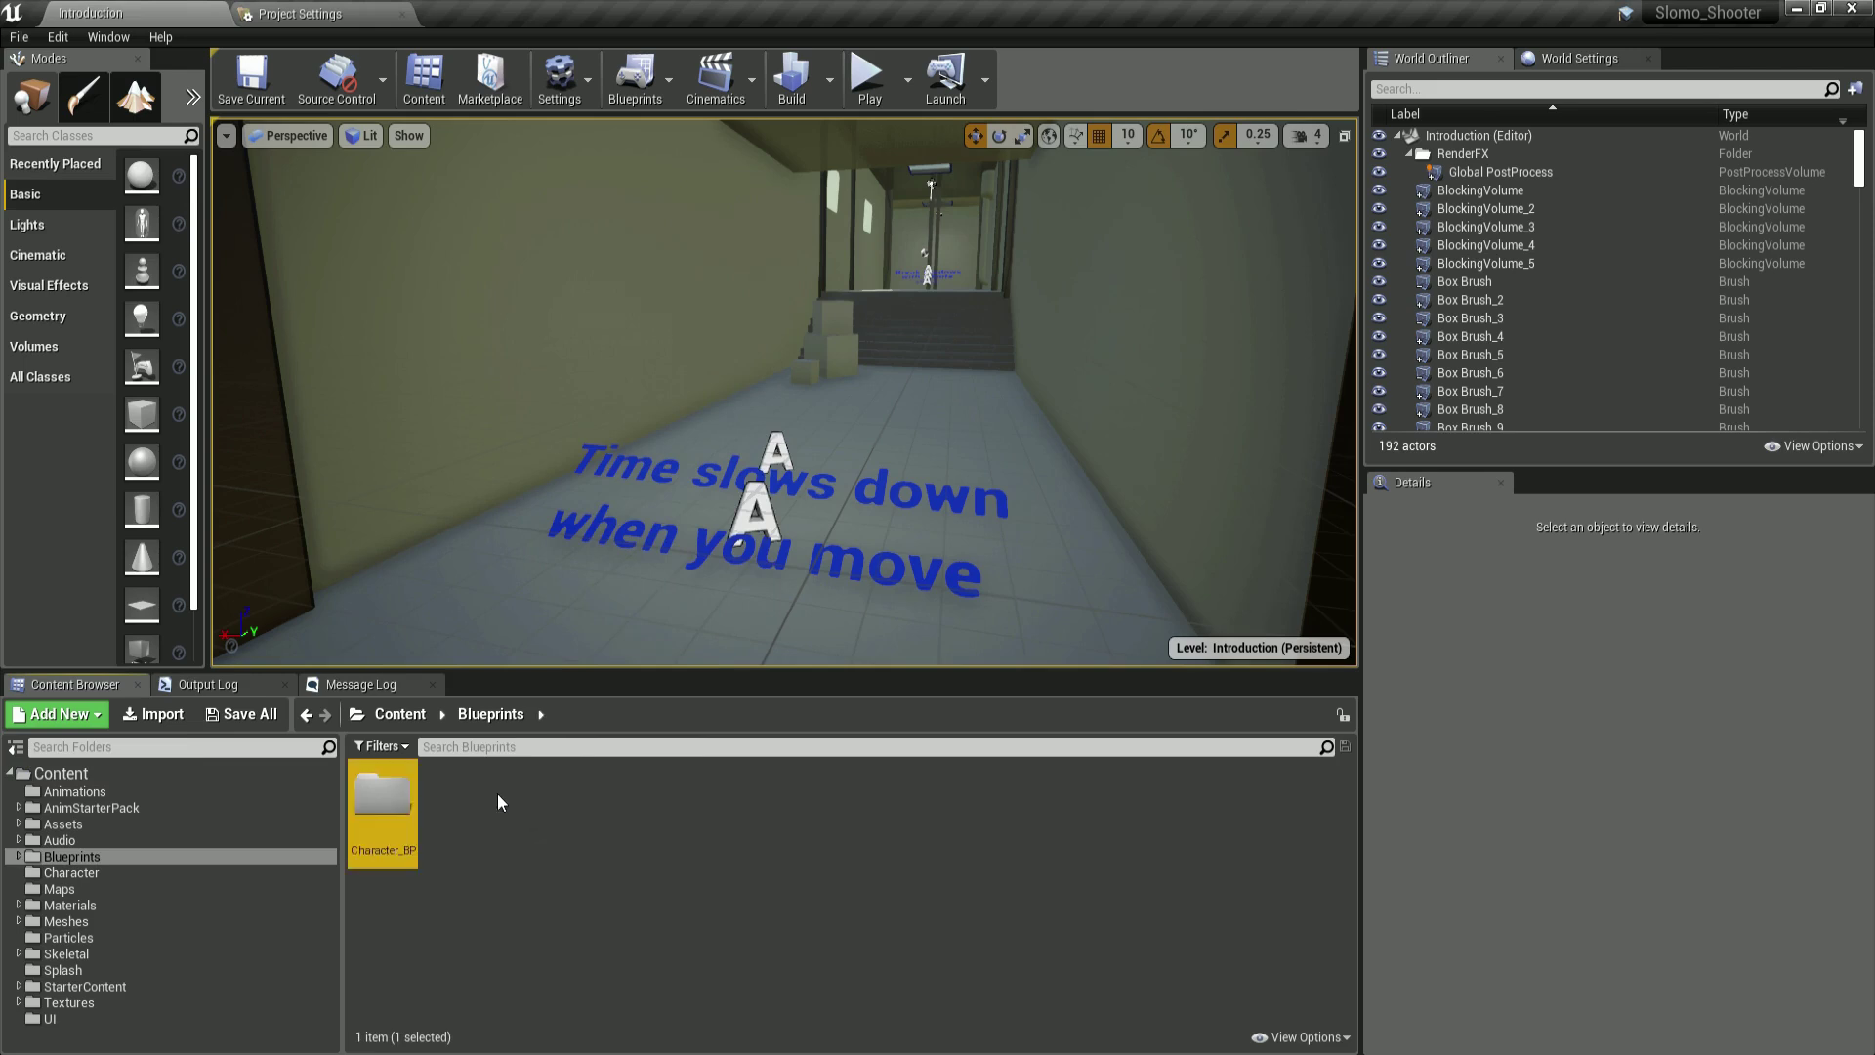
Step: In the Character_BP folder, create a Blueprint class with Character as its parent and name it Player_Character
double_click(383, 796)
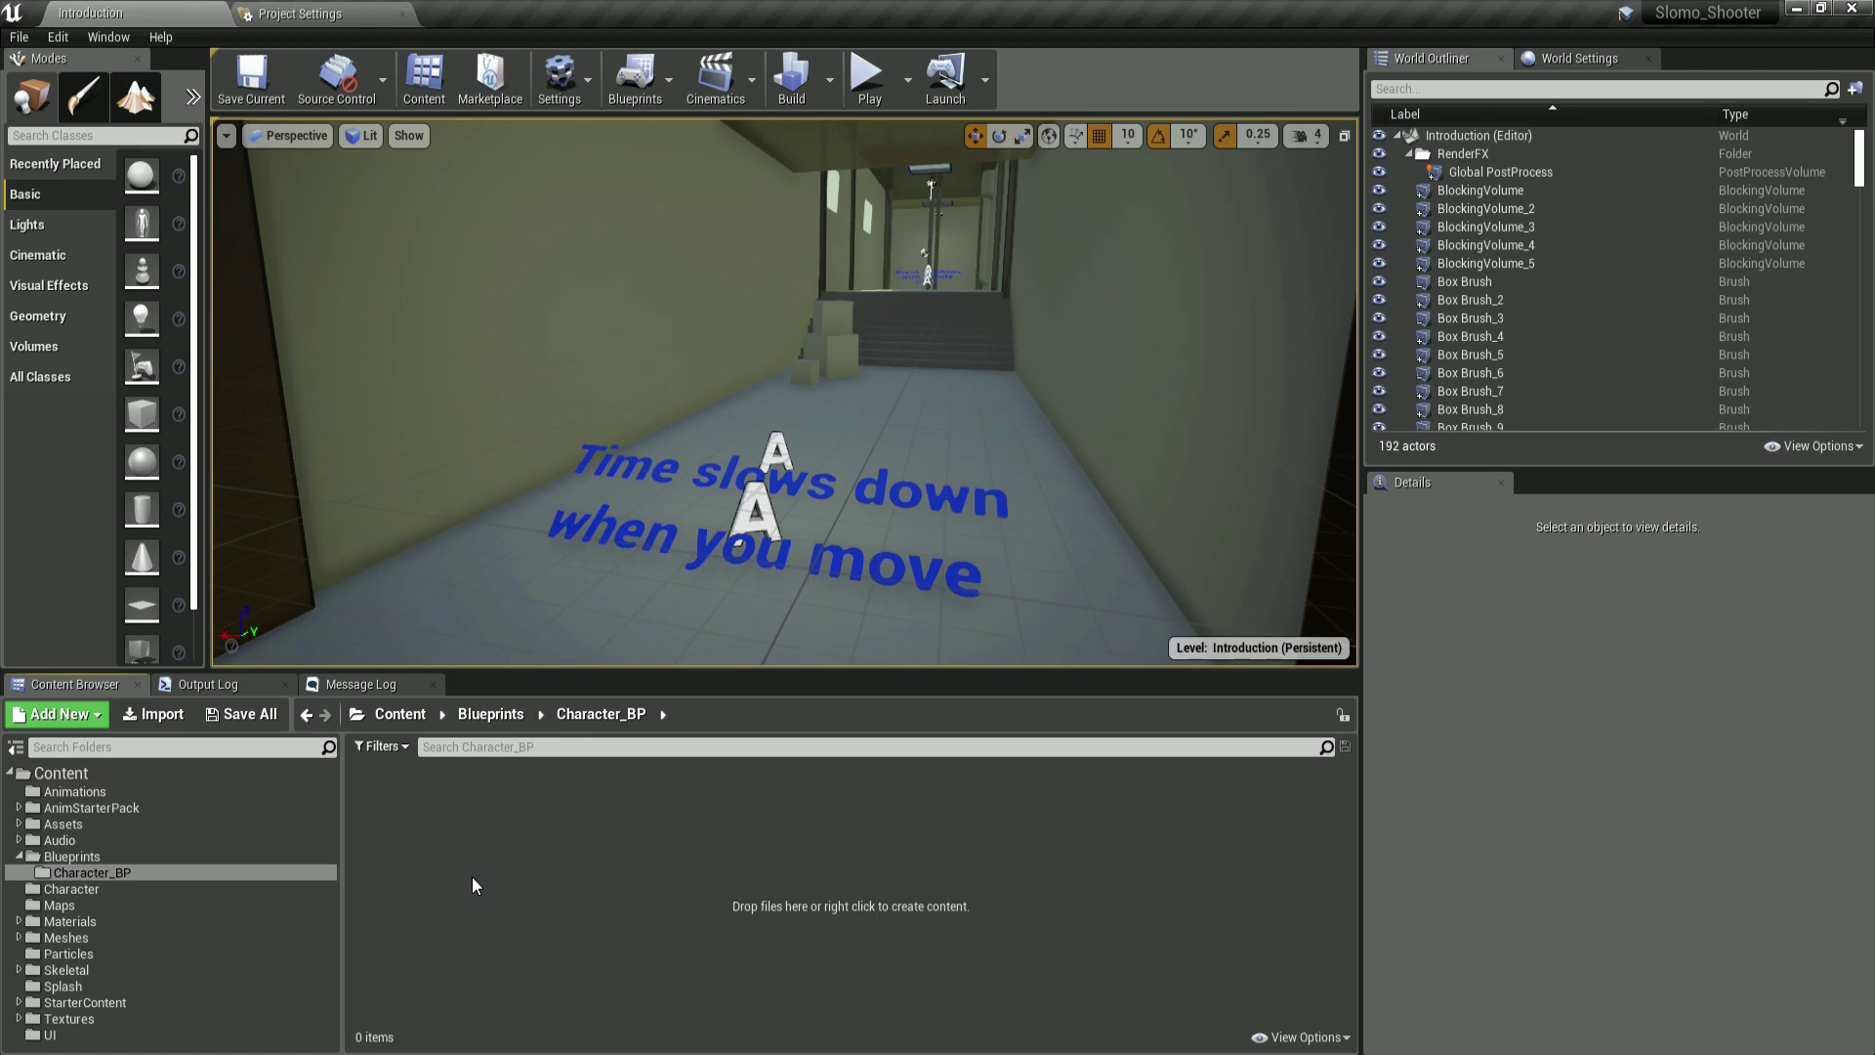
right_click(475, 883)
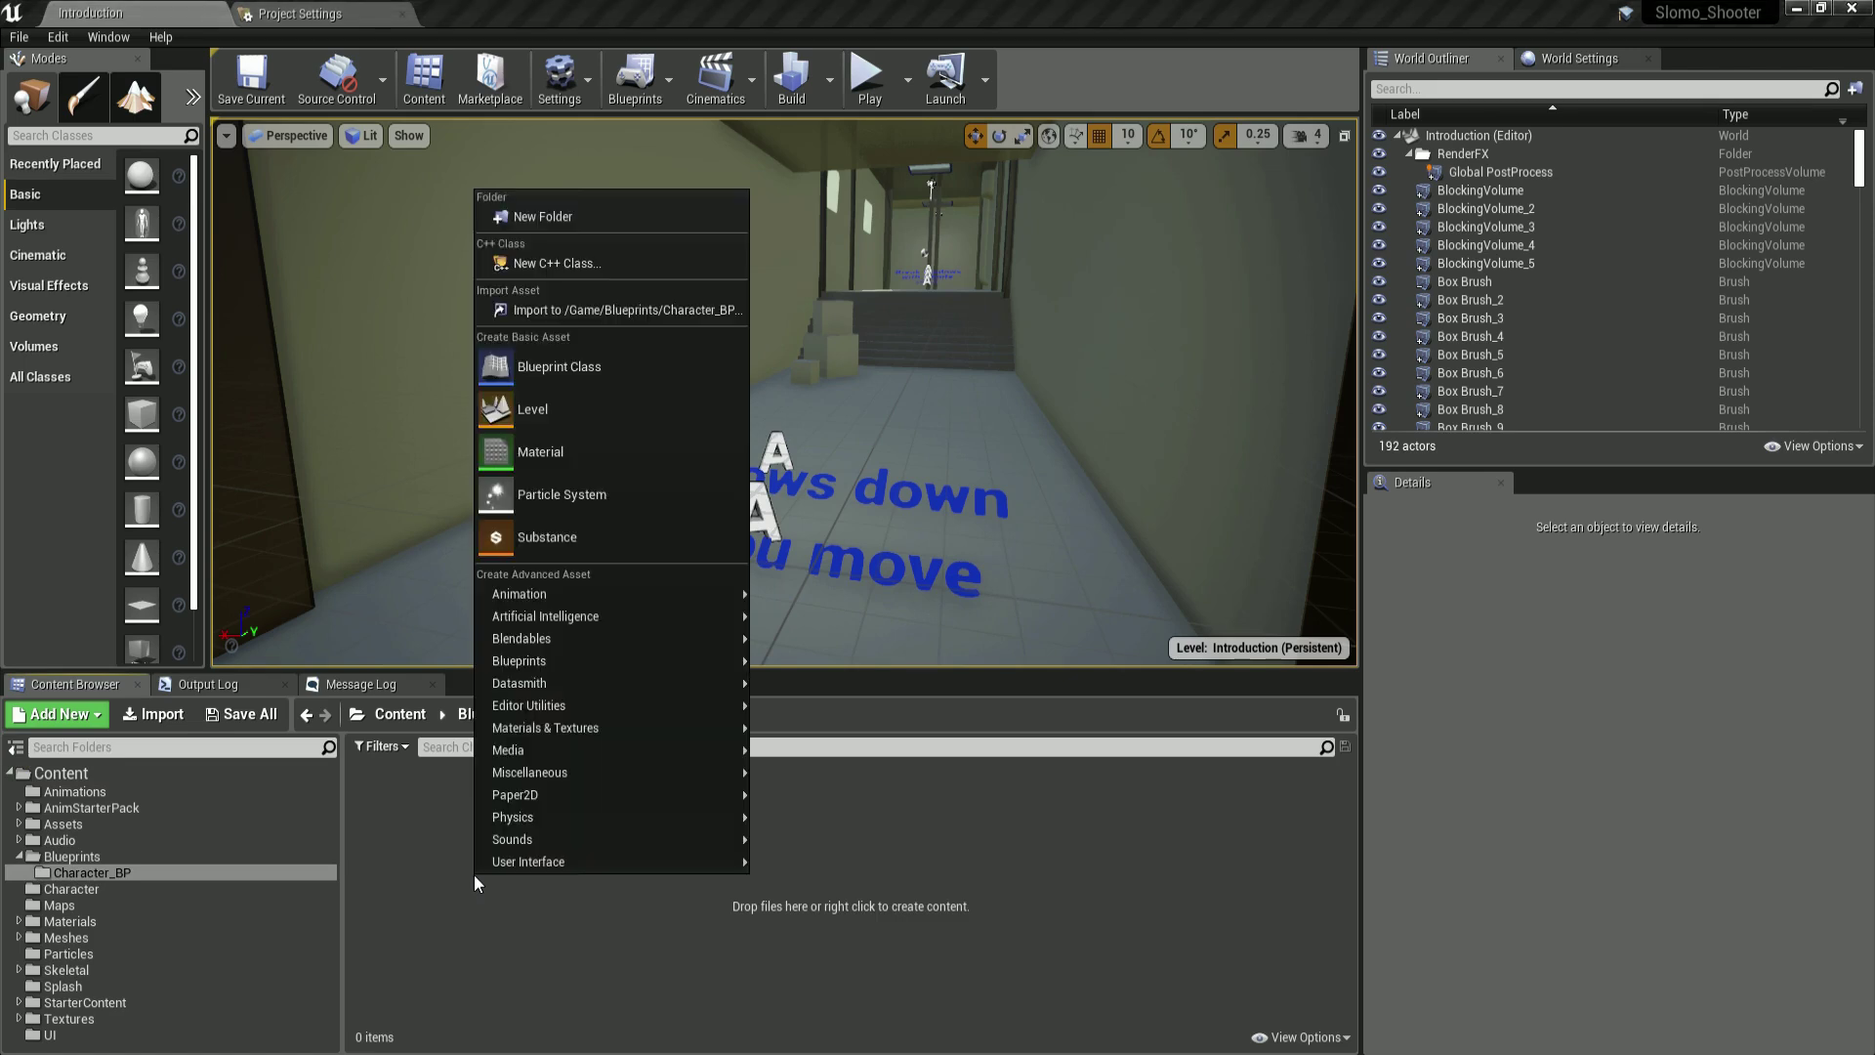
left_click(625, 370)
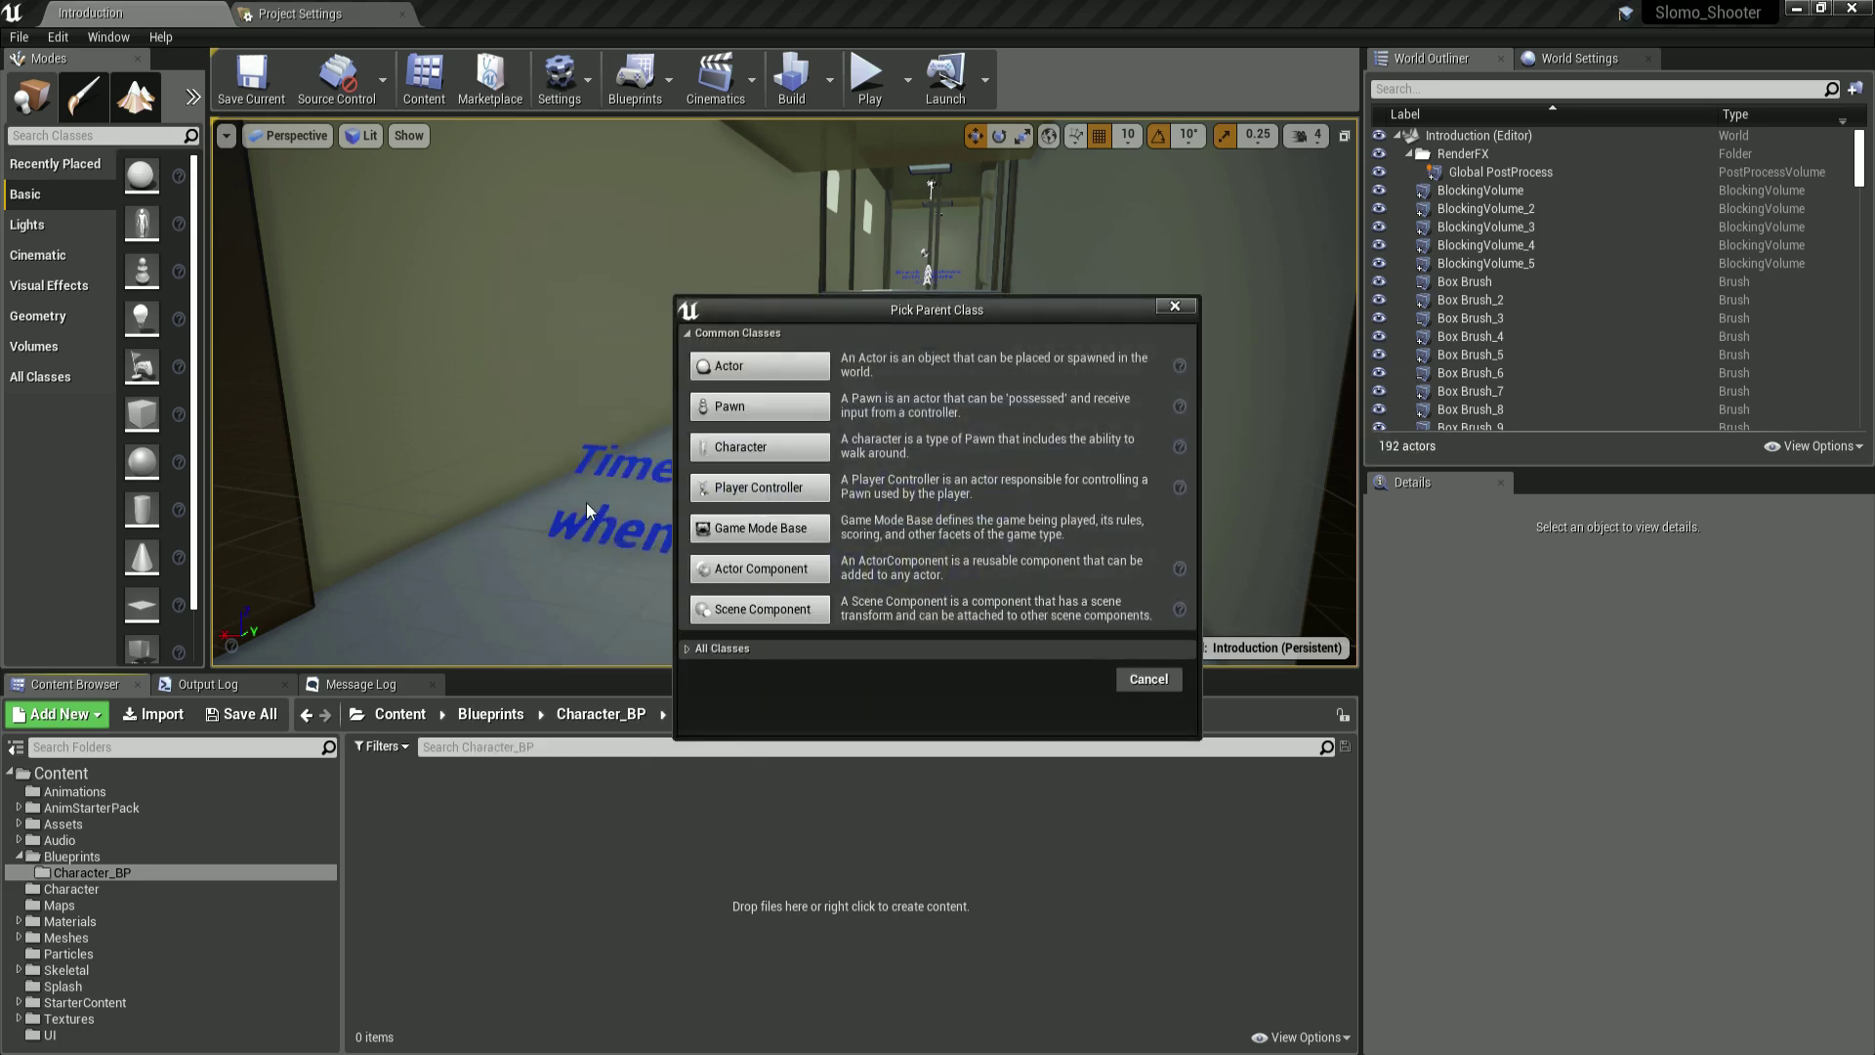
left_click(760, 447)
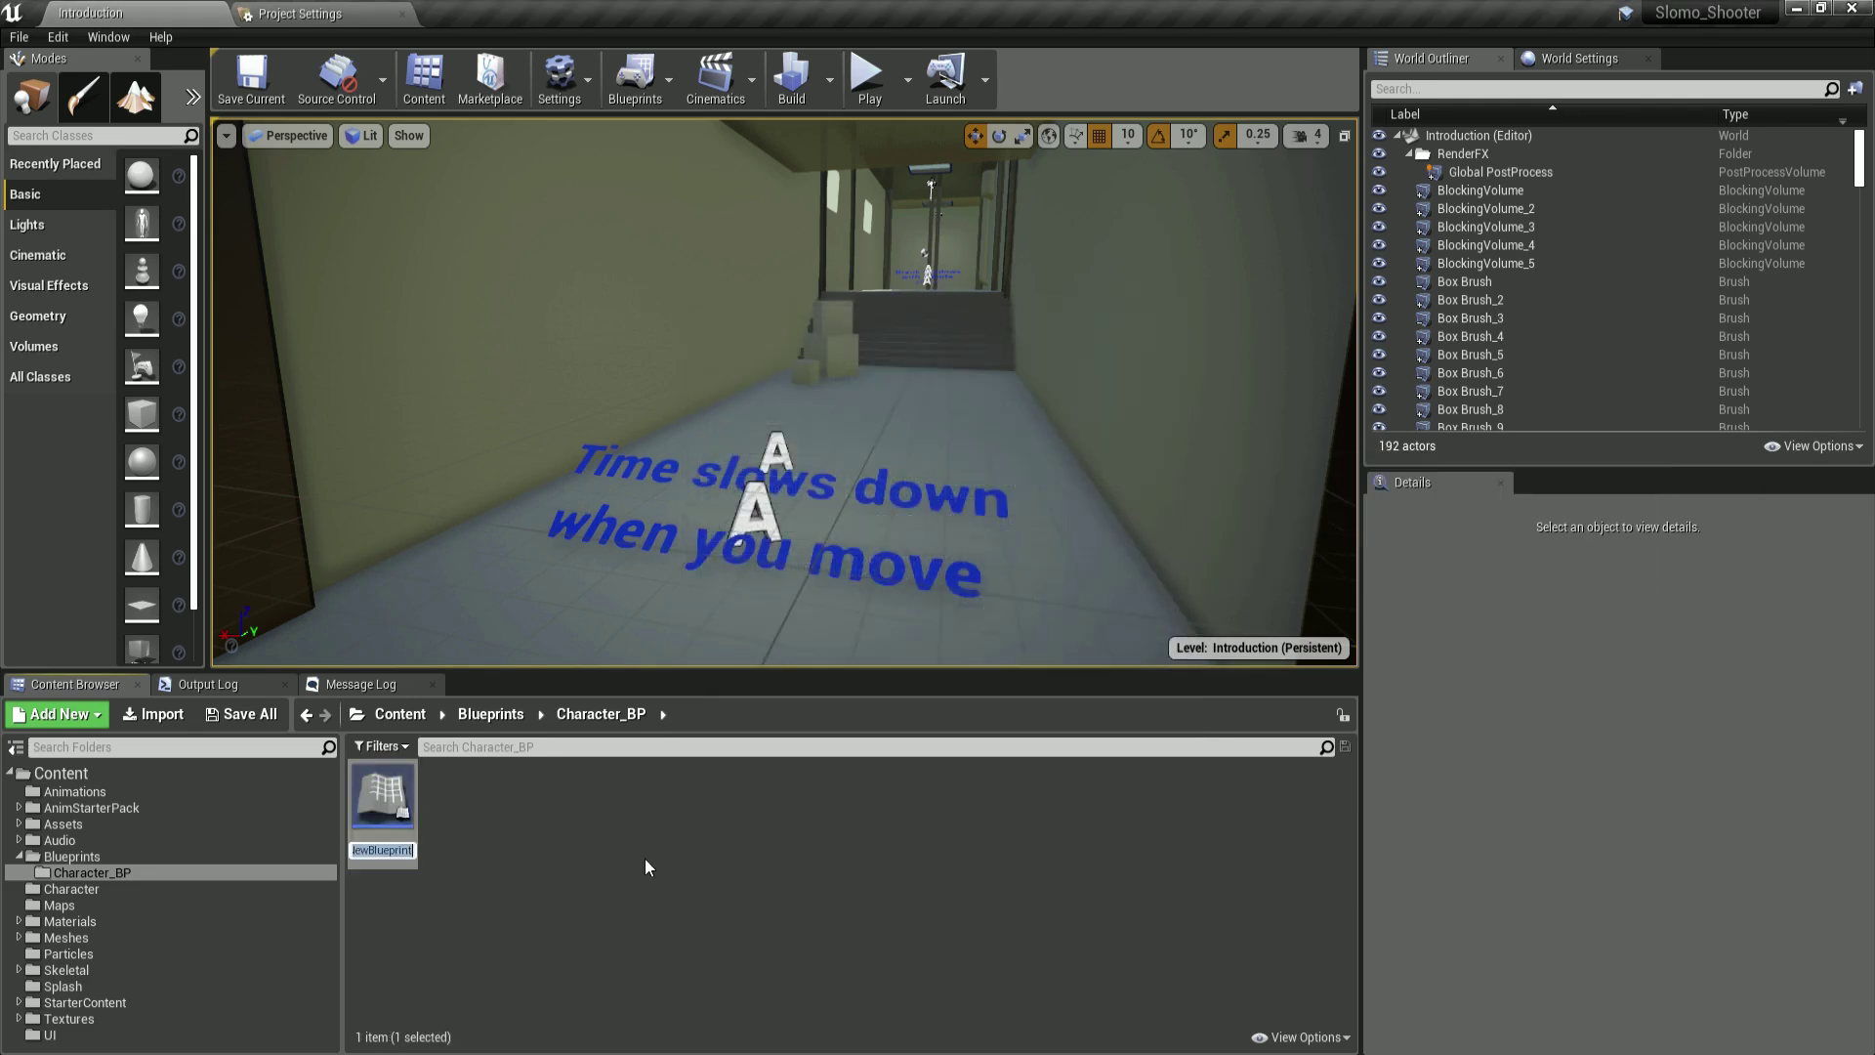
type("Player_")
type("Character")
key("Return")
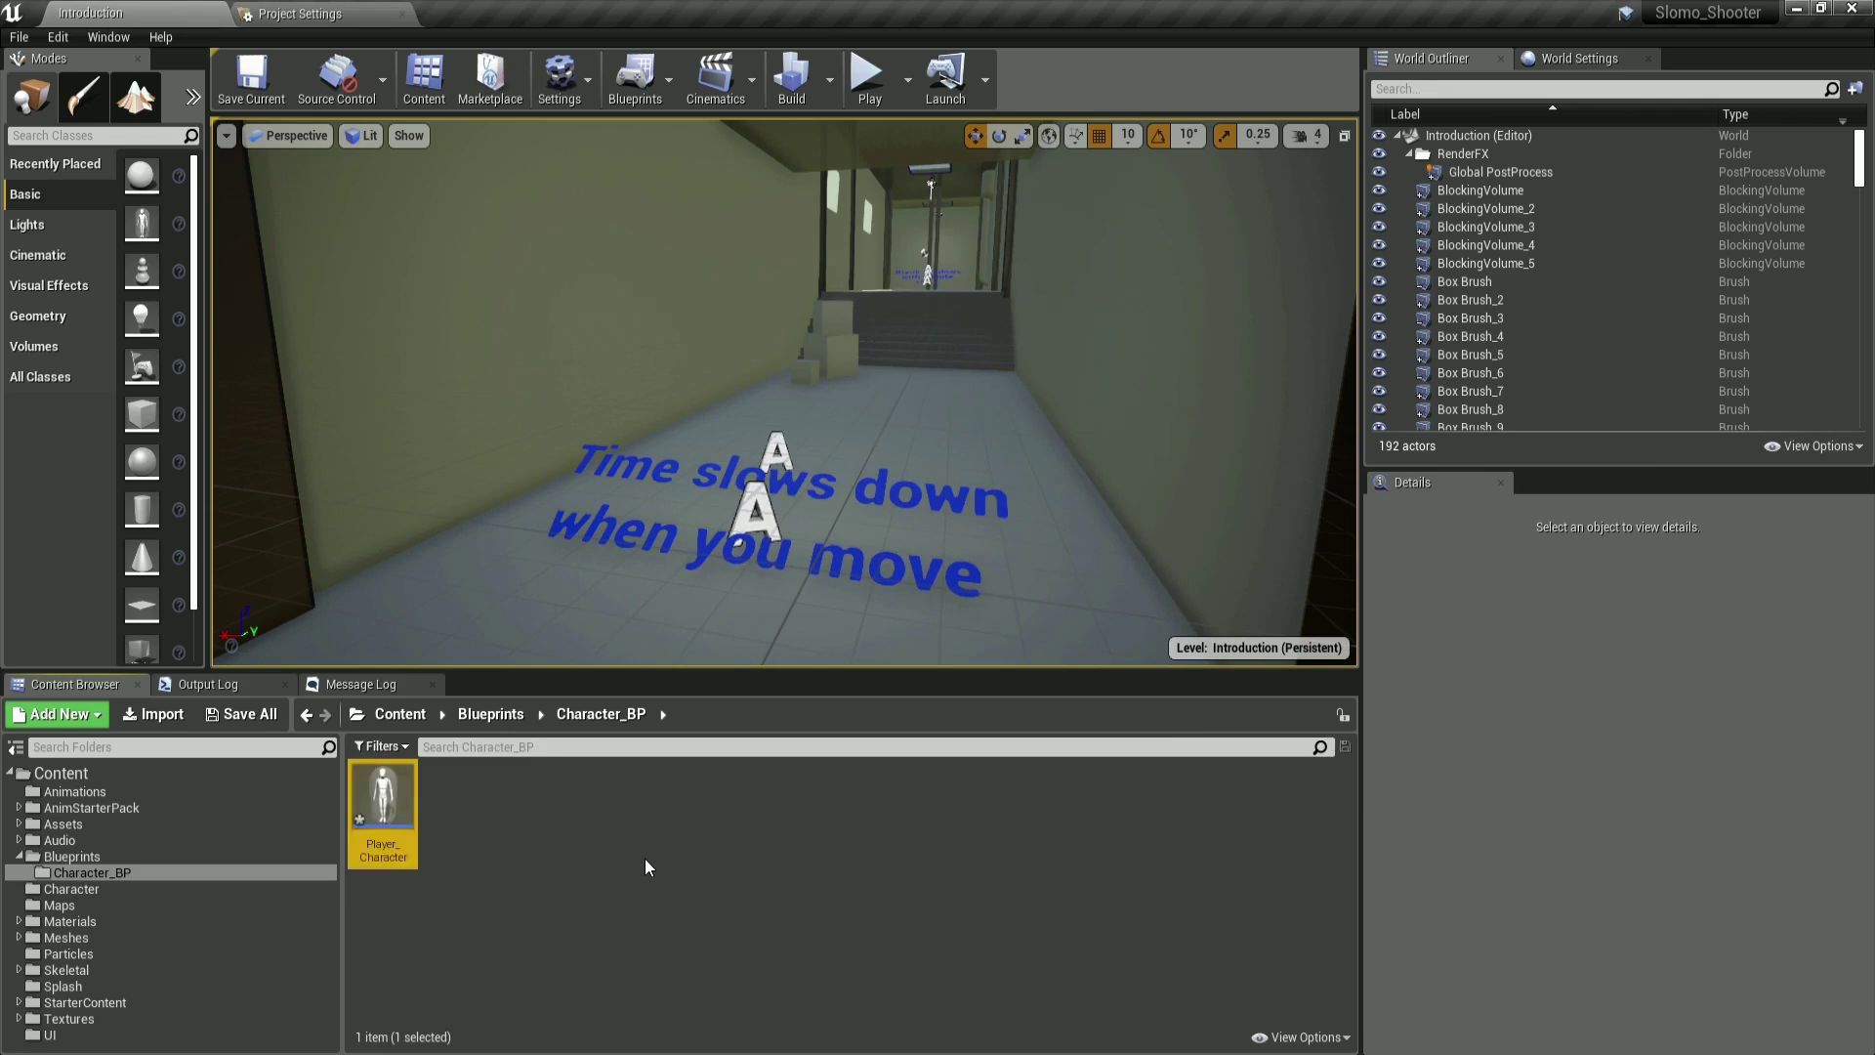
Step: Open the Player_Character blueprint, dock its editor in the main window, and assign the HeroFPP skeletal mesh to the inherited Mesh component
double_click(374, 807)
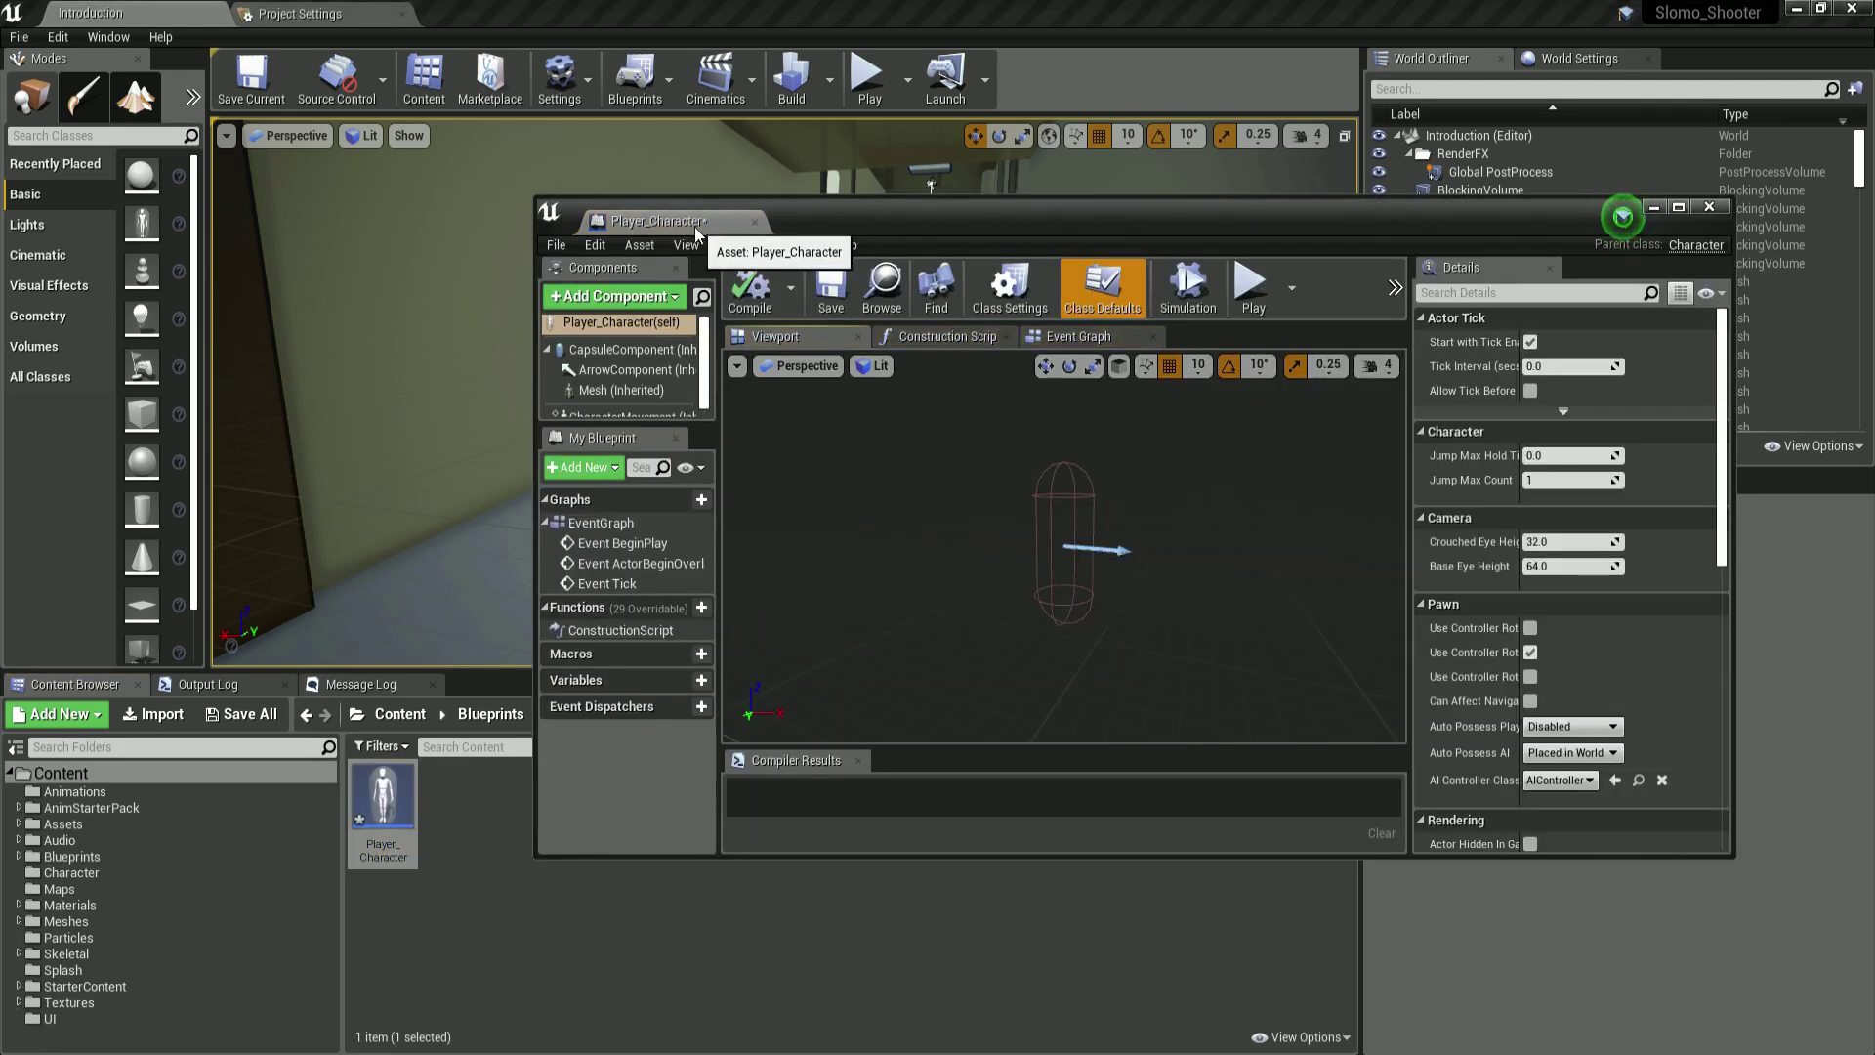
left_click_drag(689, 225, 501, 15)
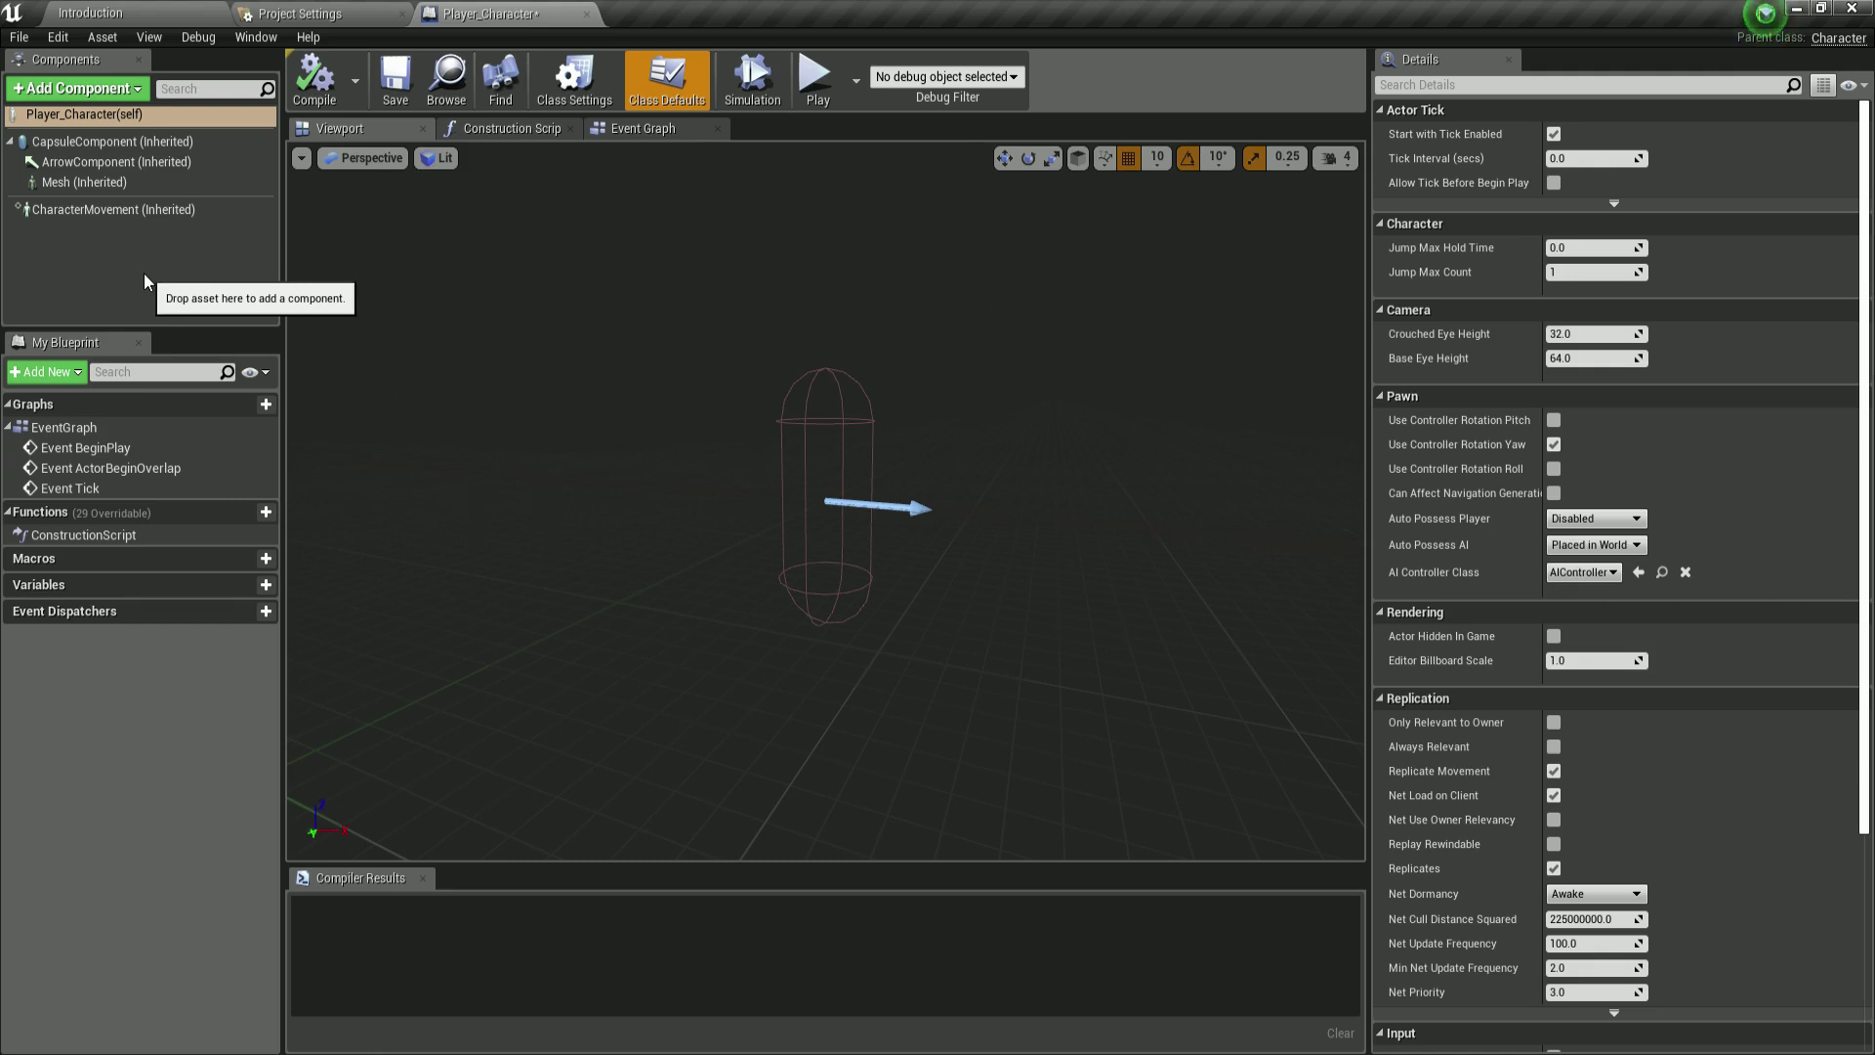
left_click(99, 186)
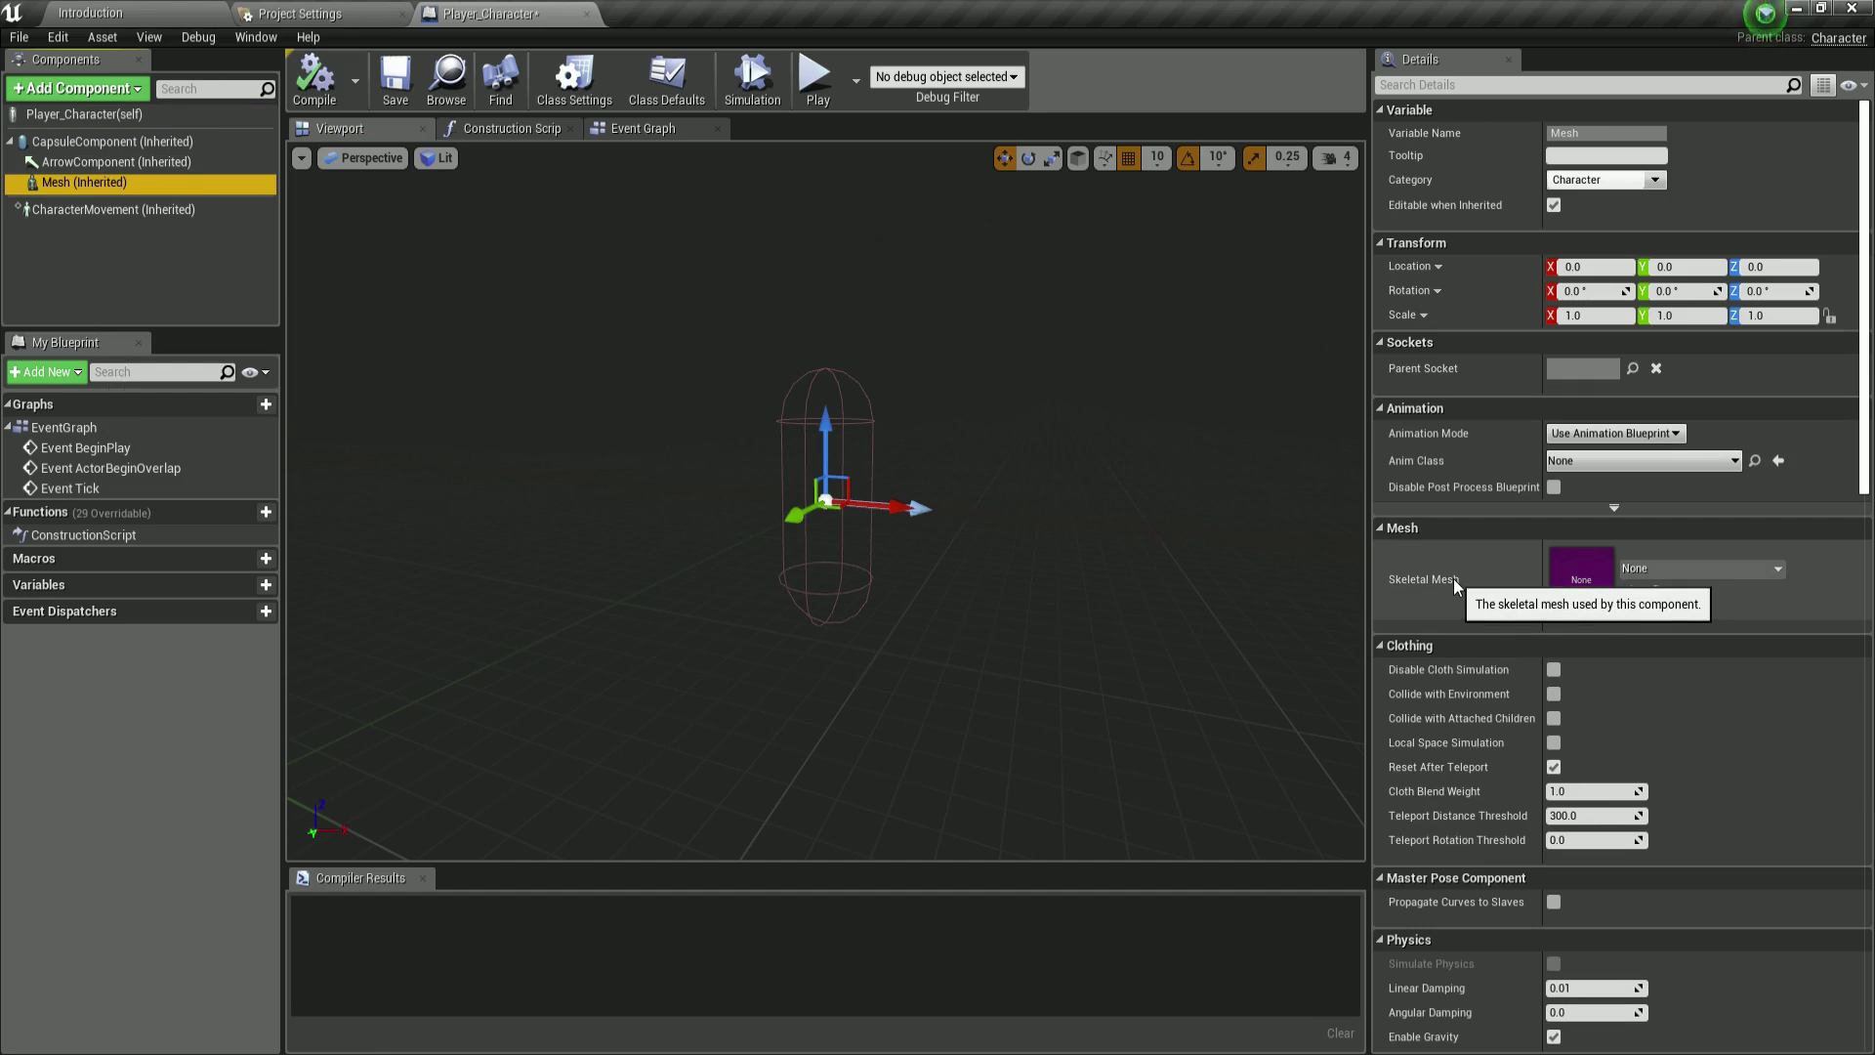
left_click(1770, 571)
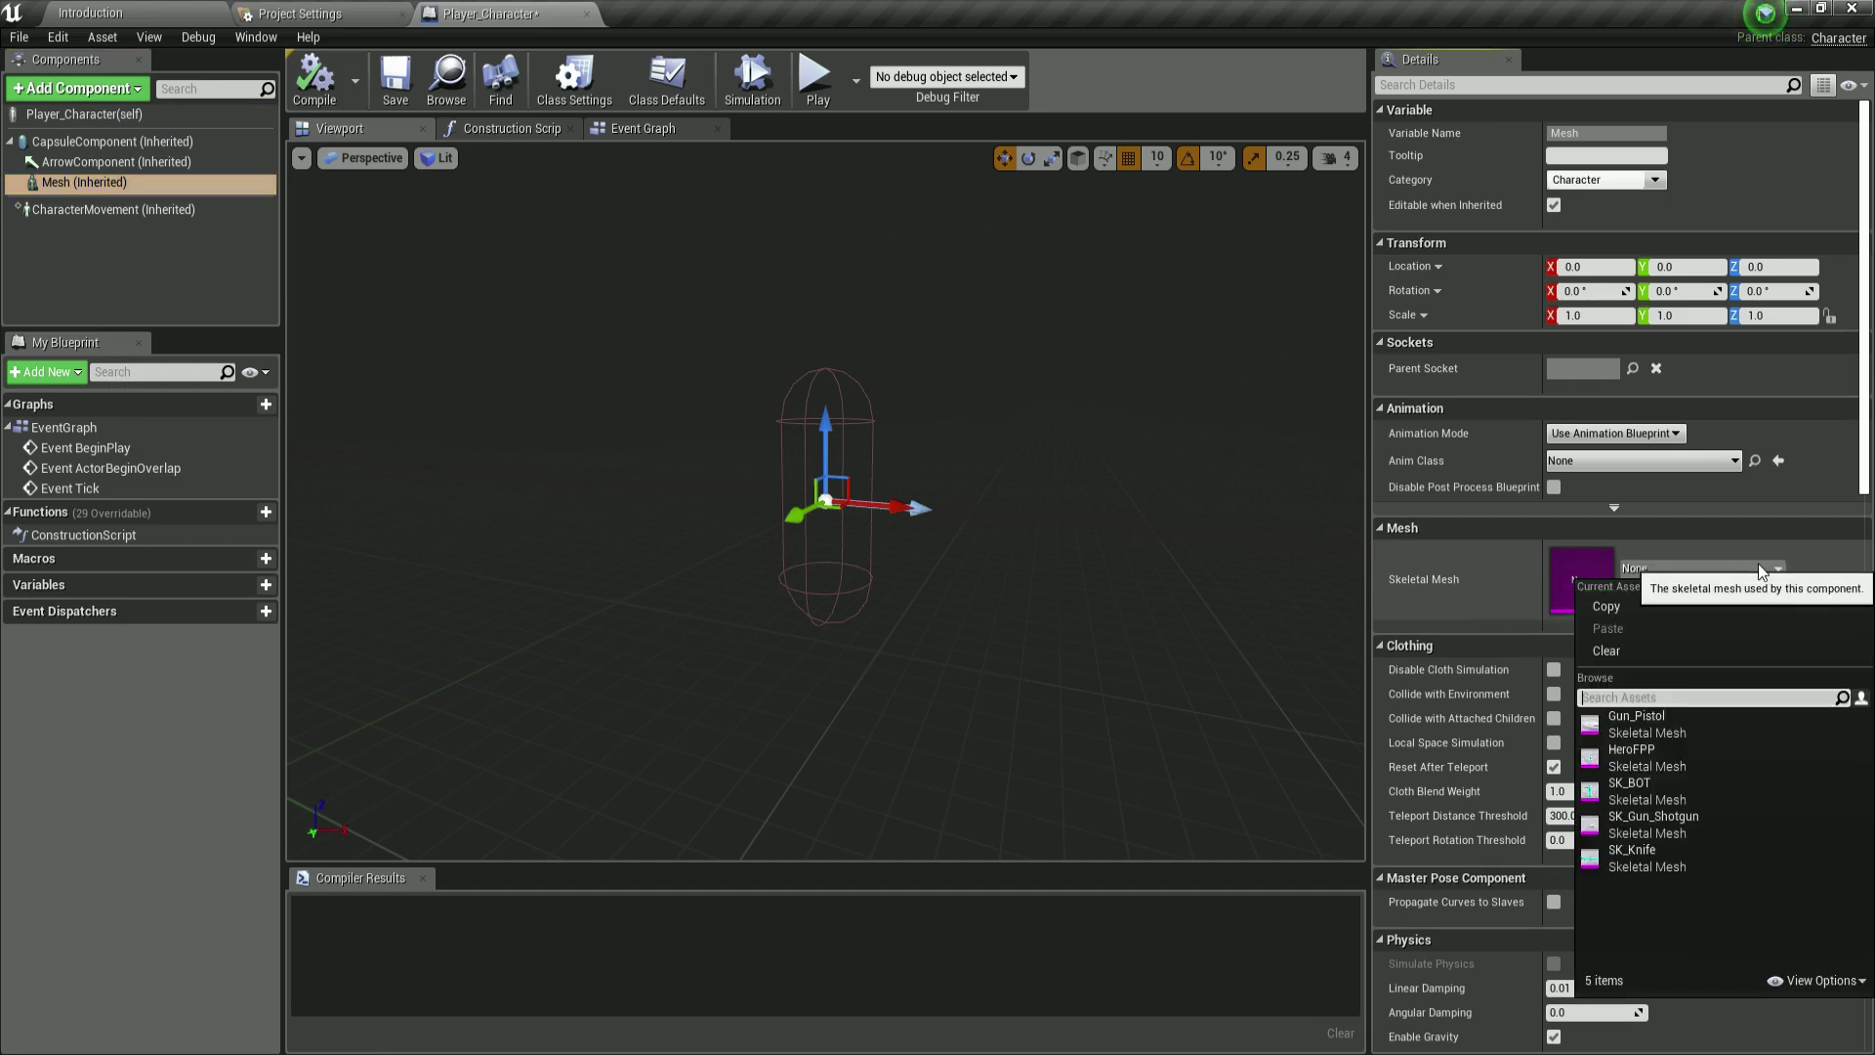
left_click(1648, 758)
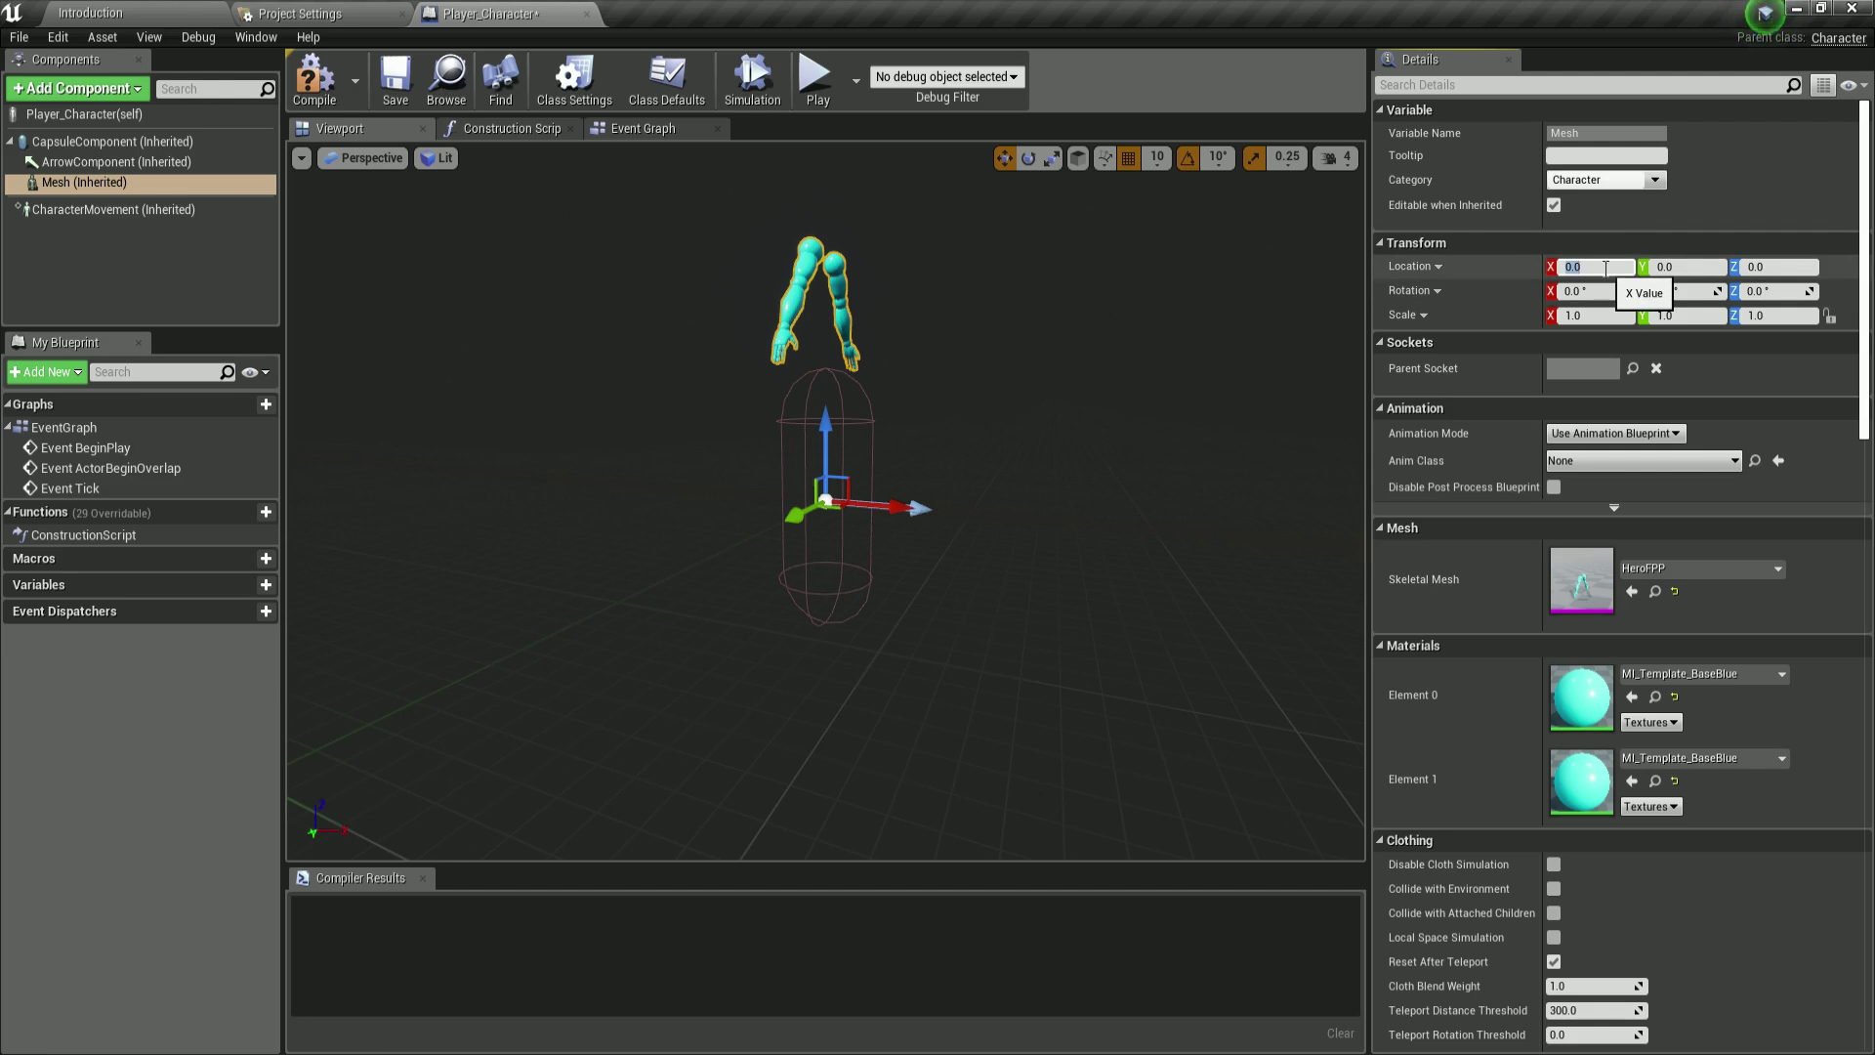
Step: Set the arm mesh's location to X -10 and Z -80, and compile the blueprint
type("0")
key("Return")
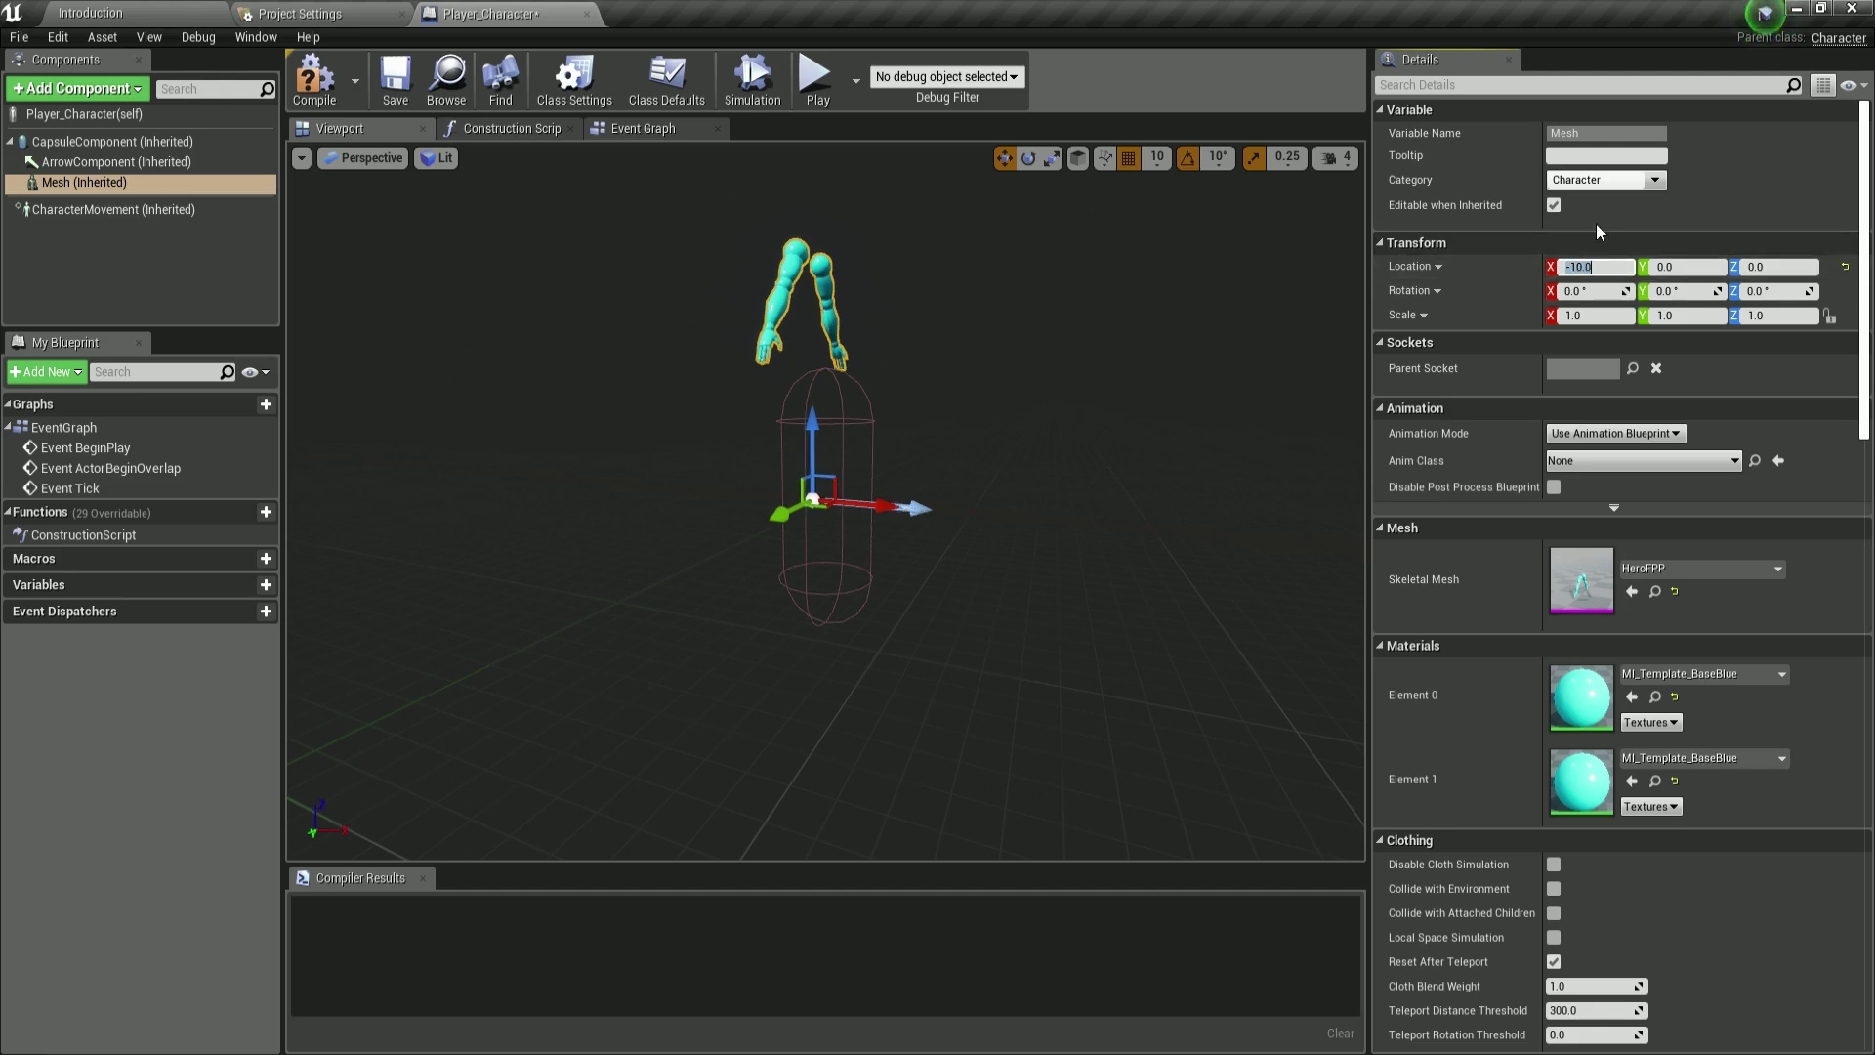
left_click(1676, 266)
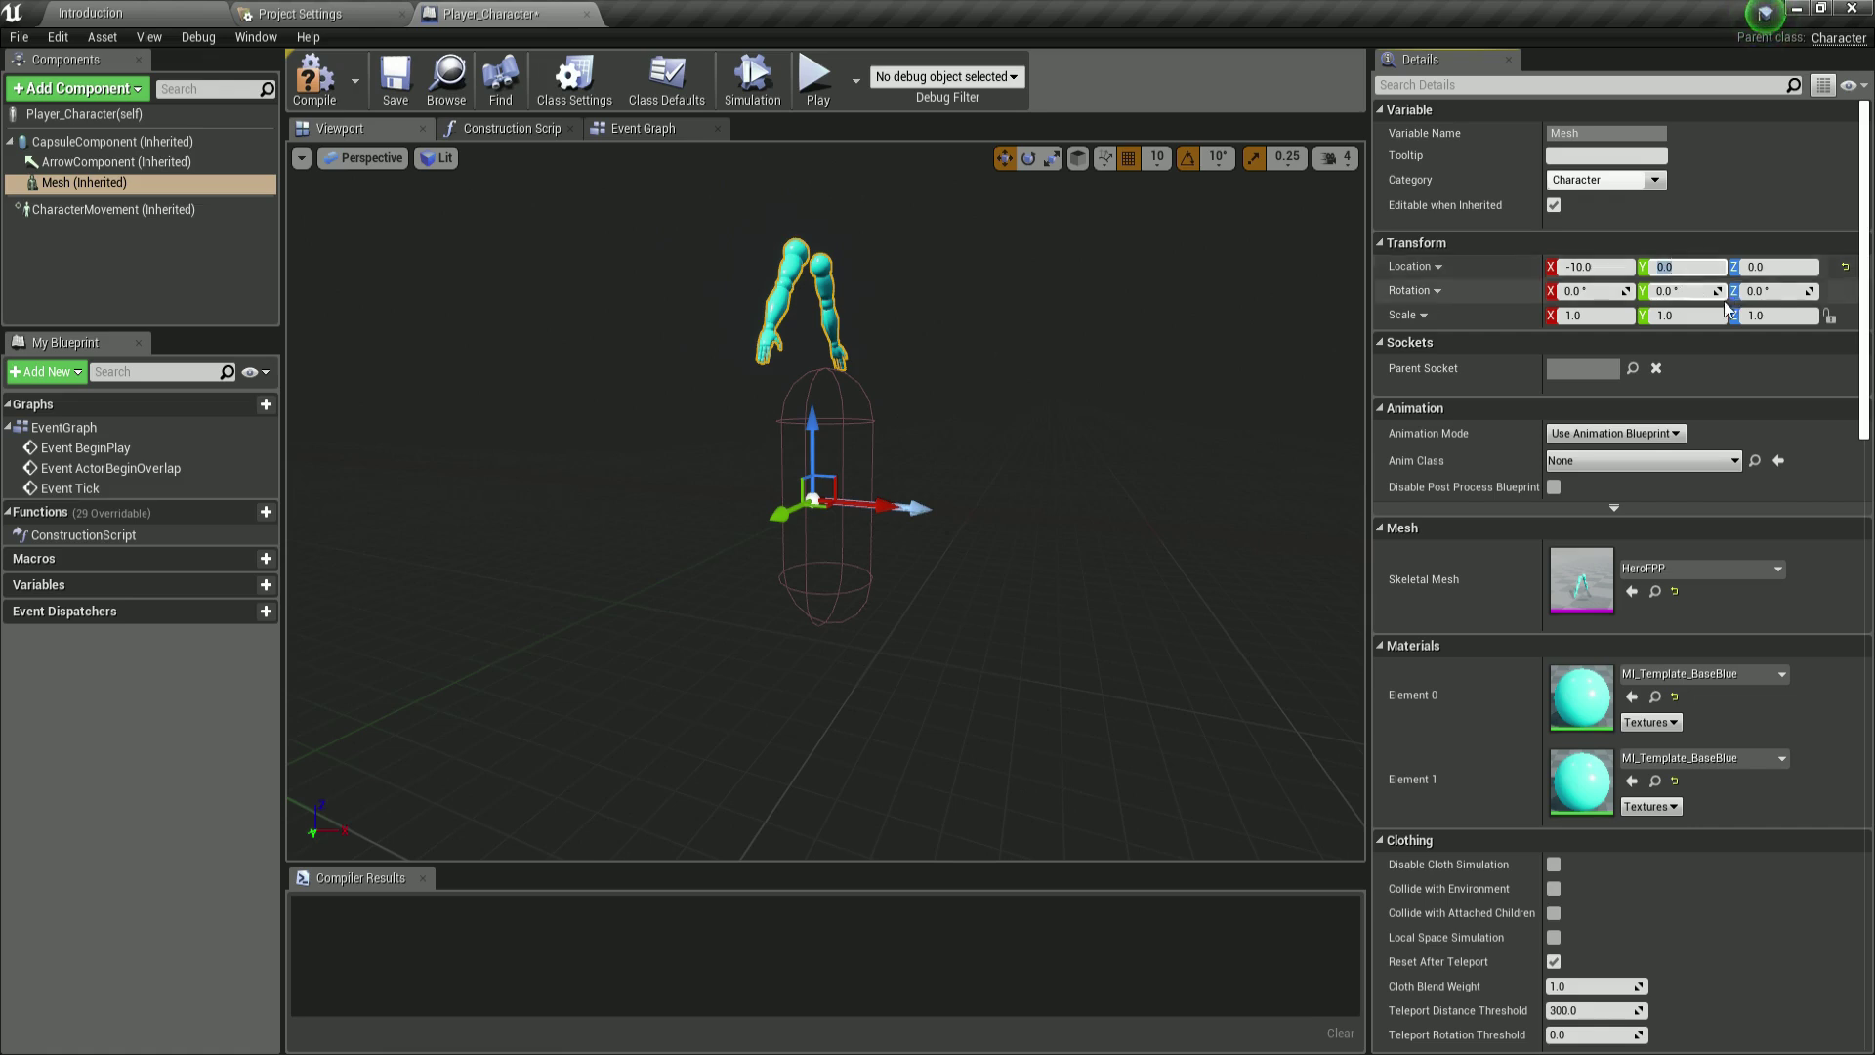
left_click(1772, 266)
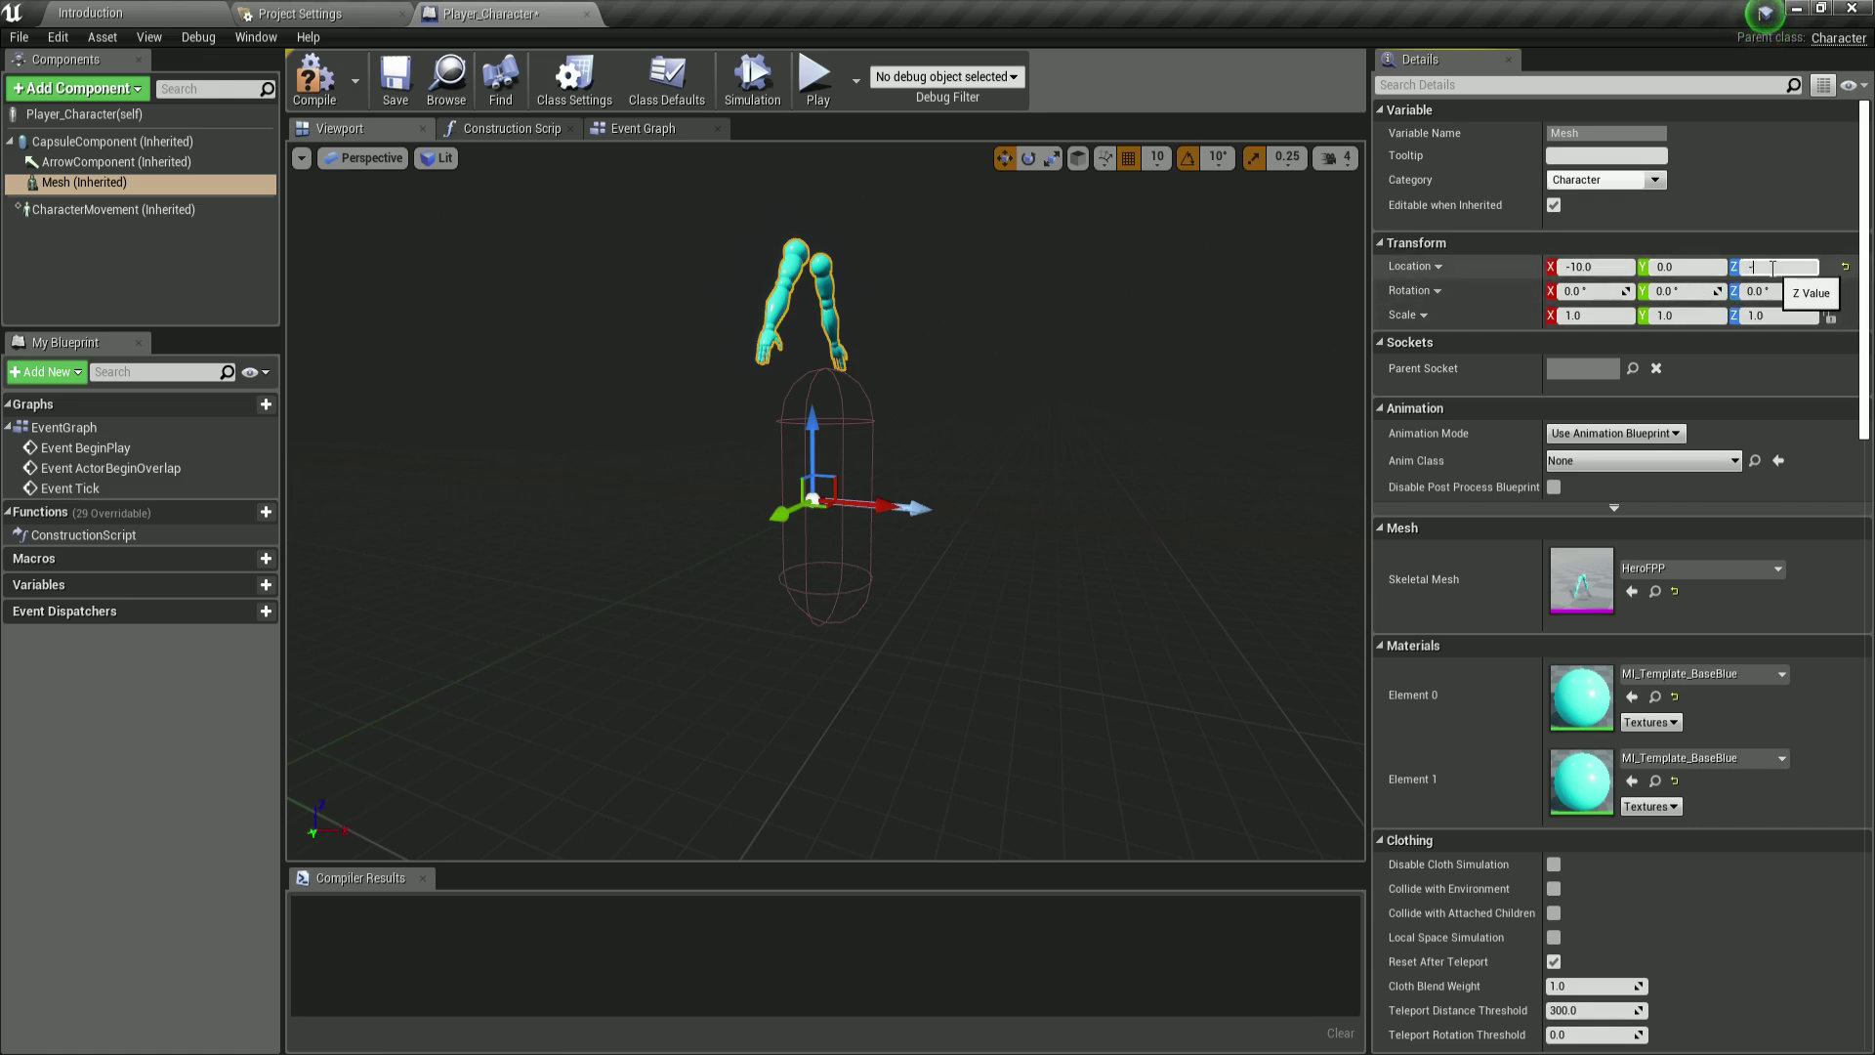
key("Return")
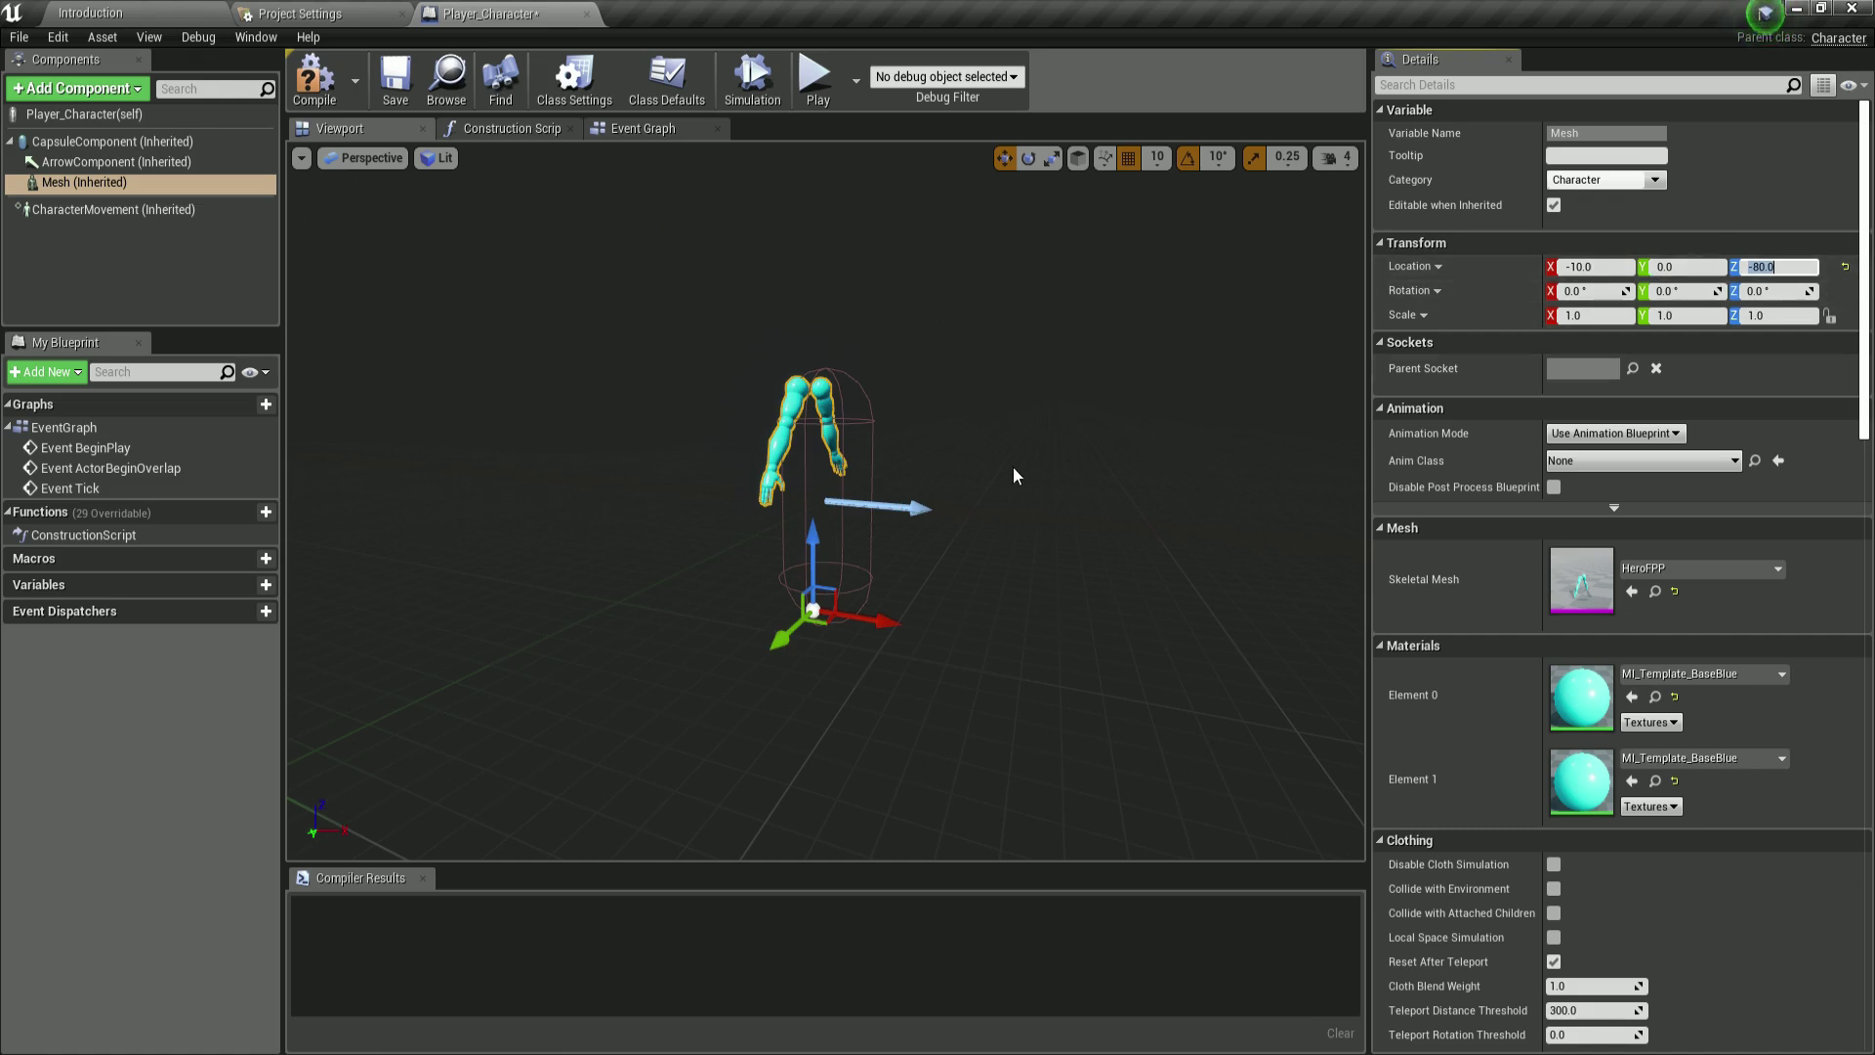
left_click(190, 319)
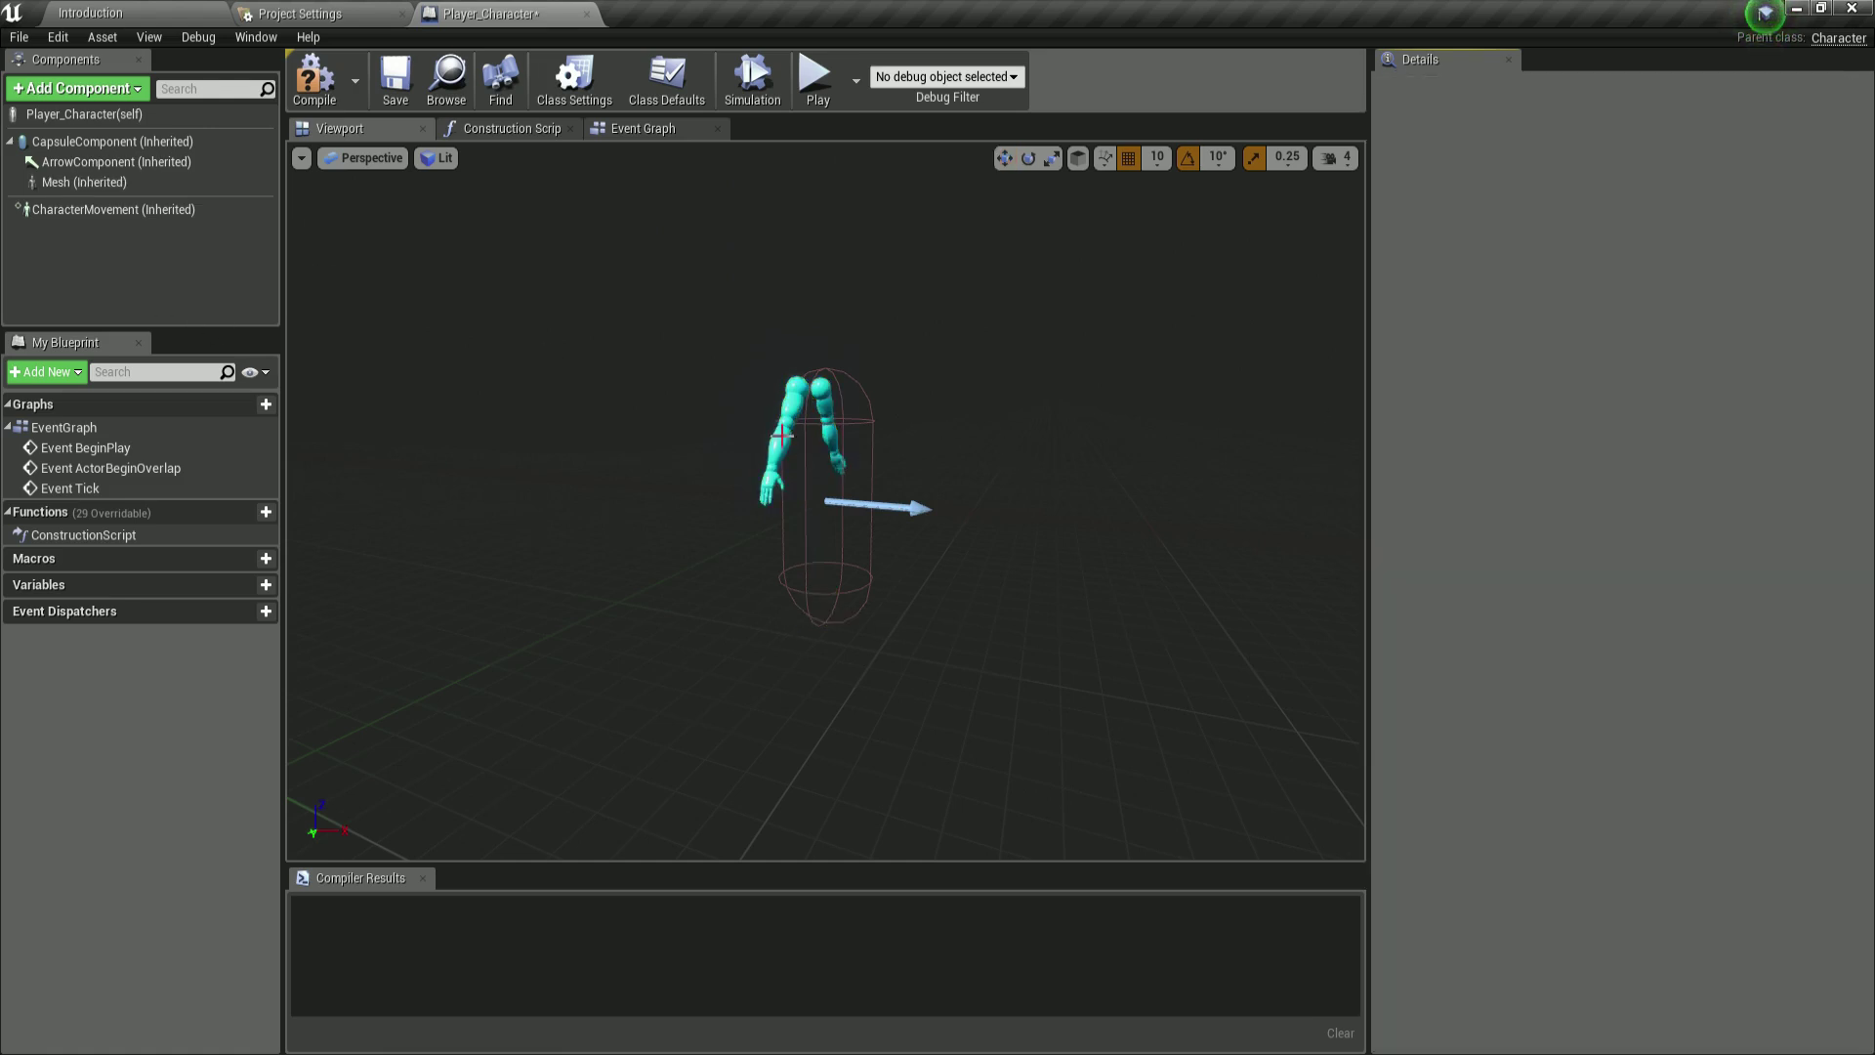
left_click(314, 78)
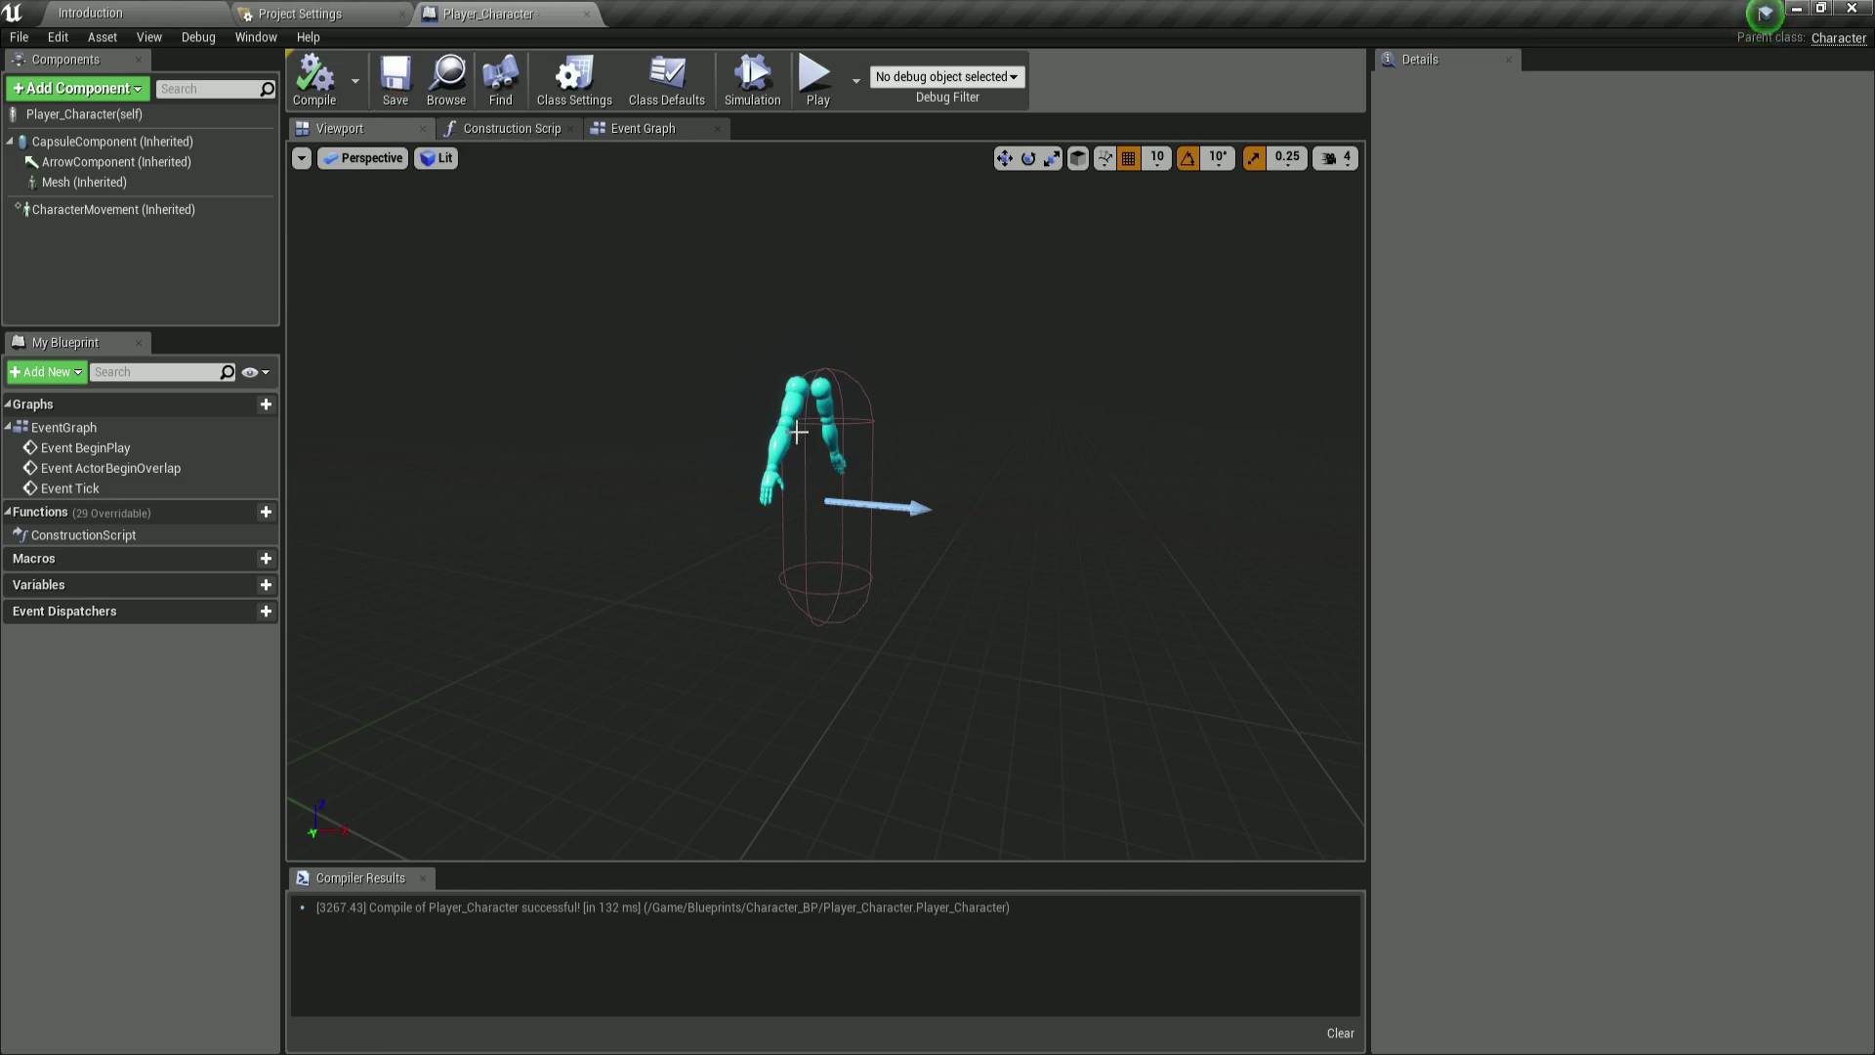
Step: Add a Camera component as a child of the arm mesh
left_click(797, 432)
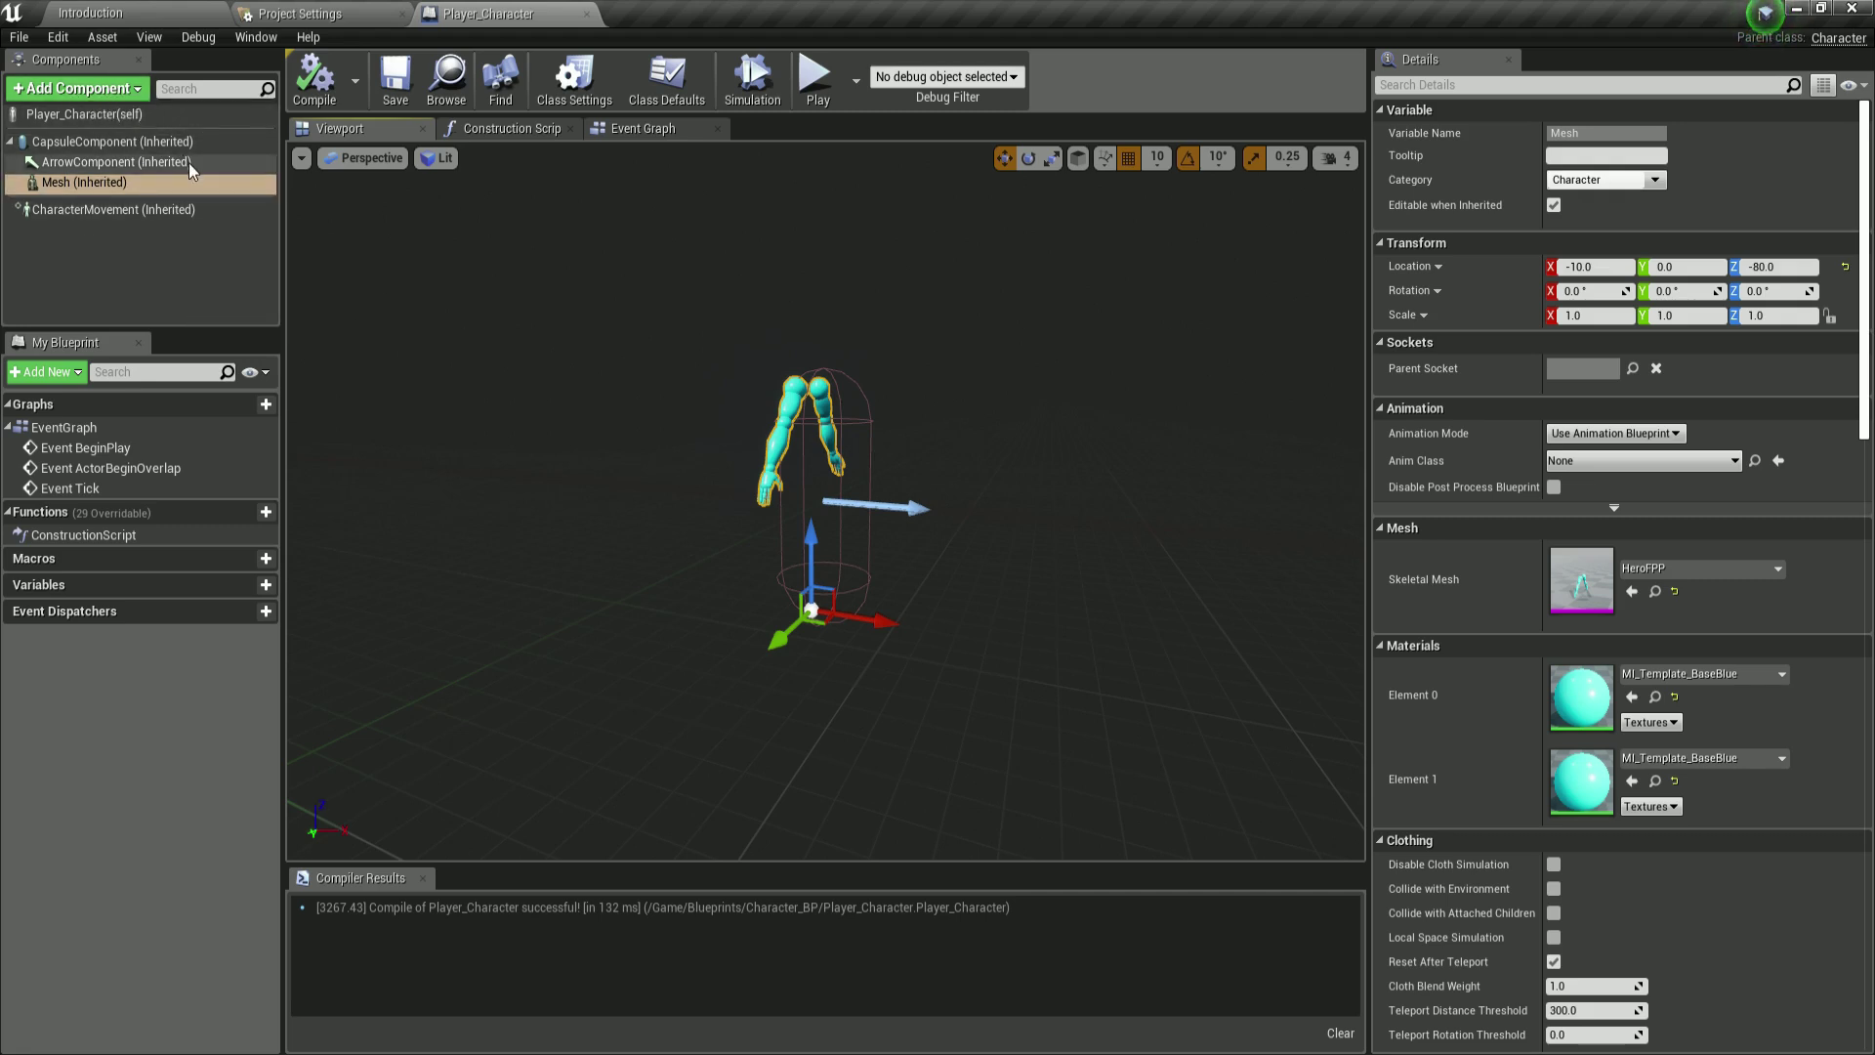
left_click(70, 89)
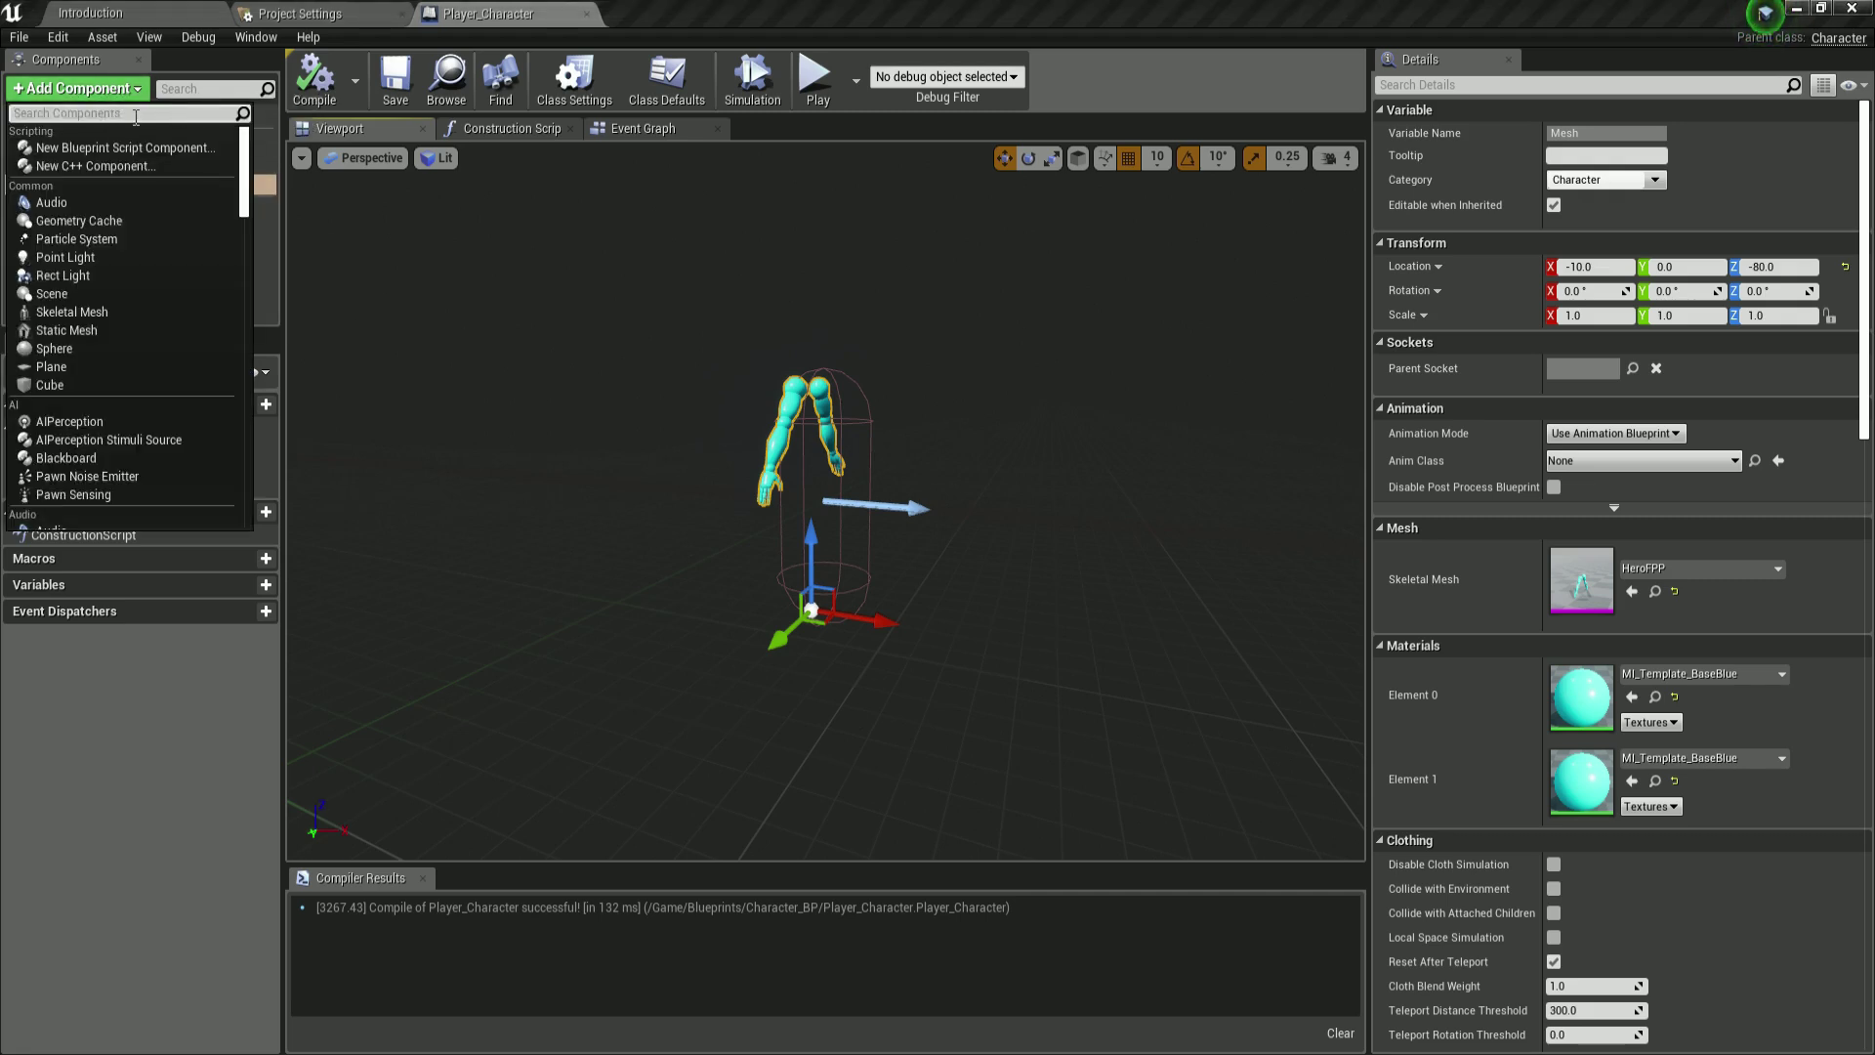
type("camera")
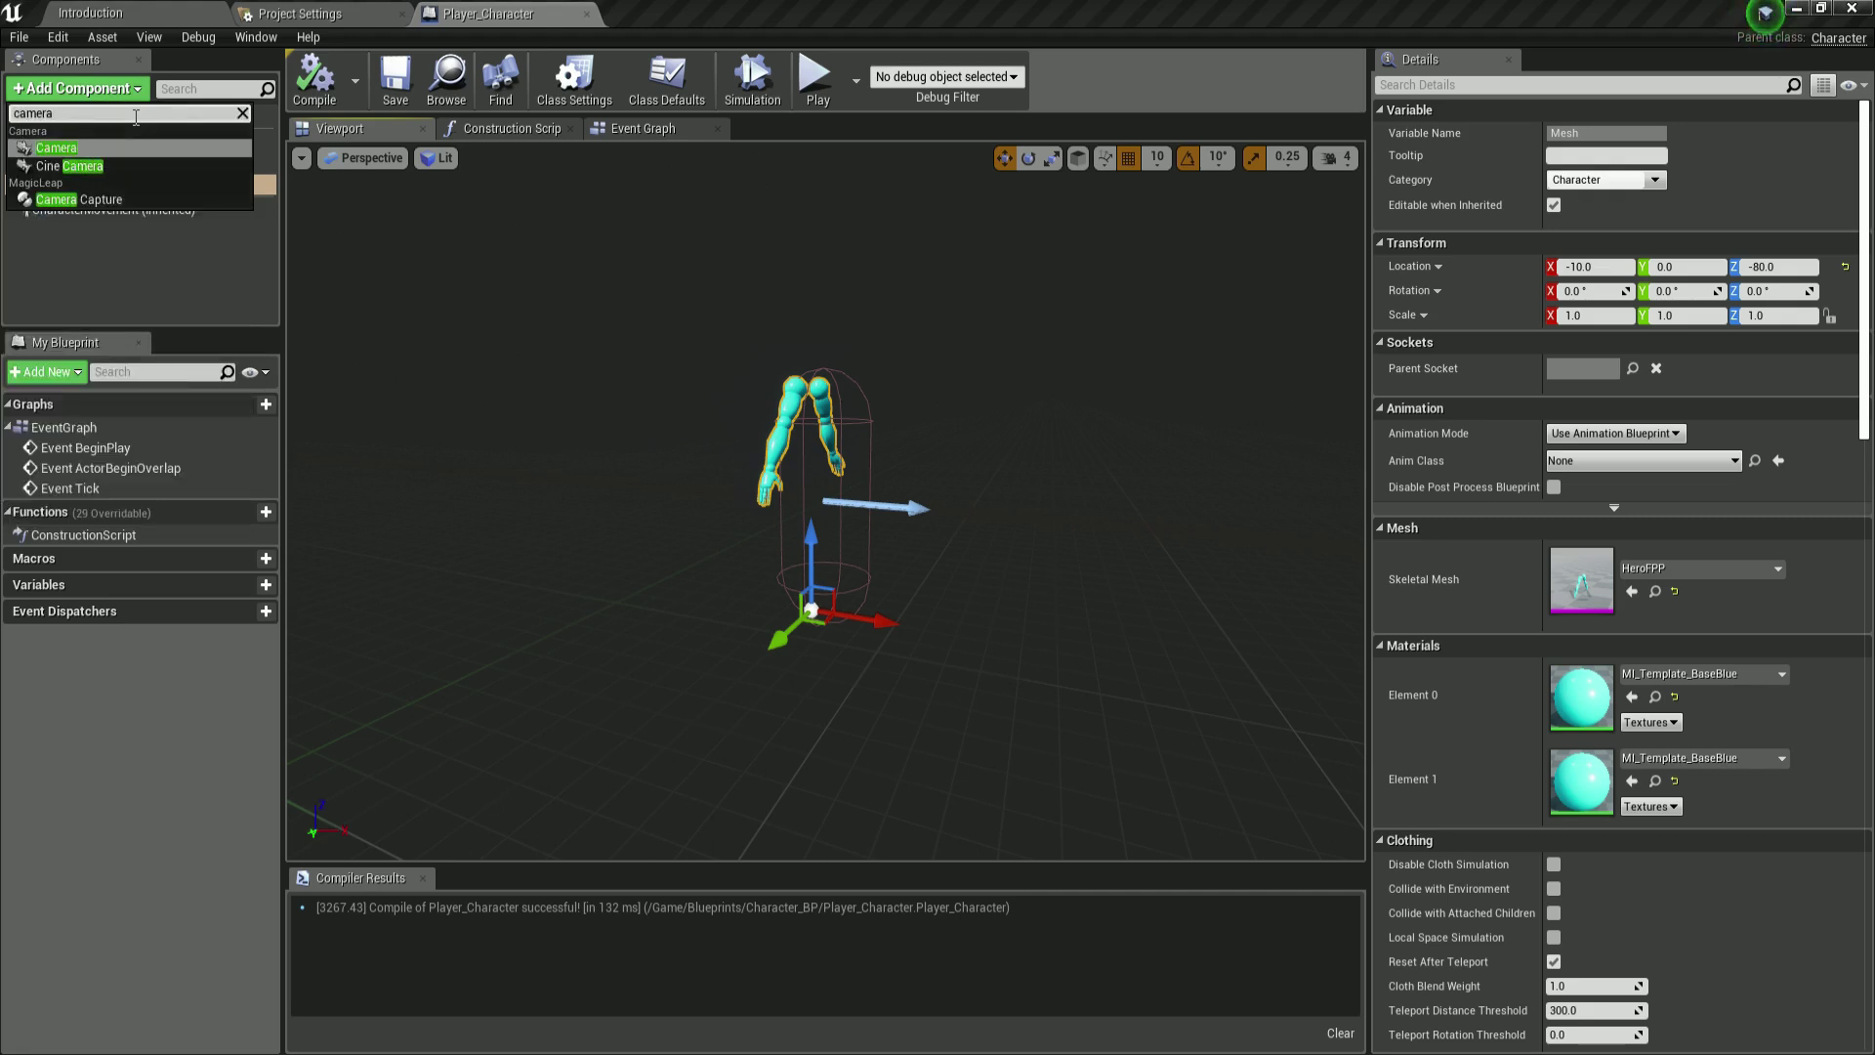
left_click(56, 148)
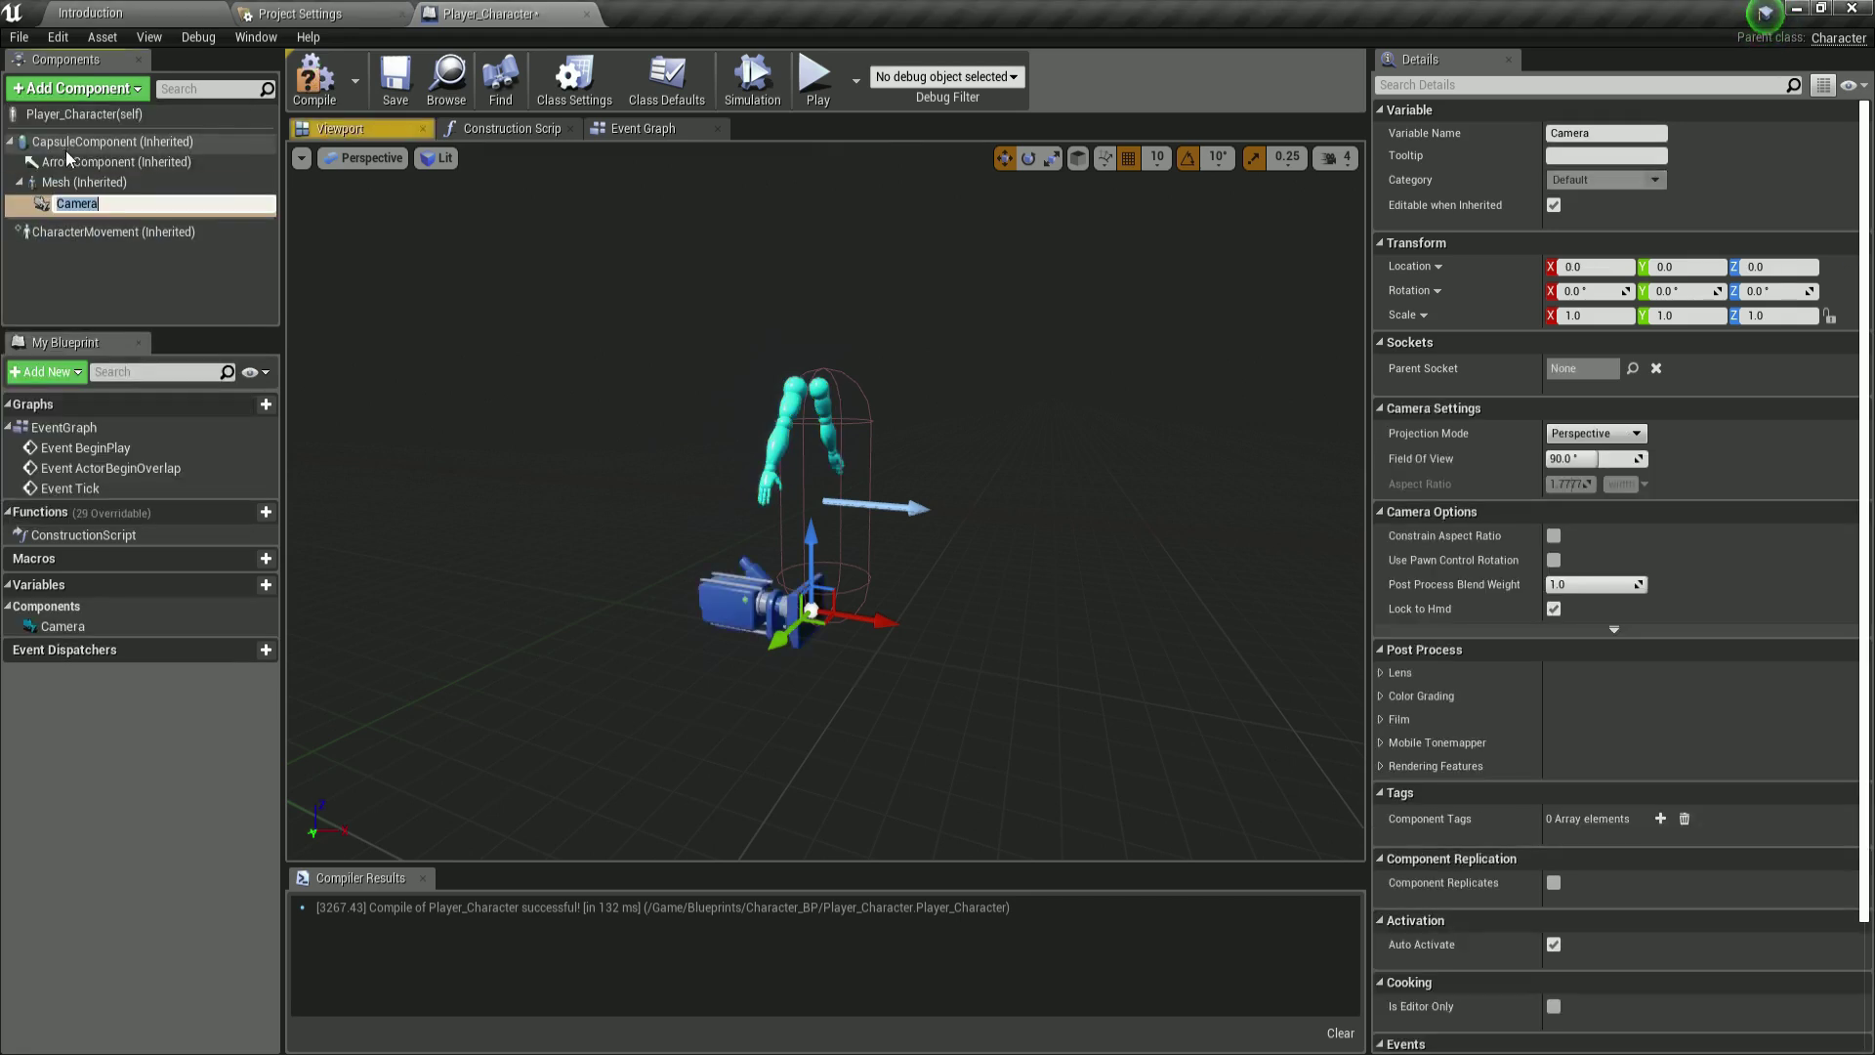
left_click(82, 258)
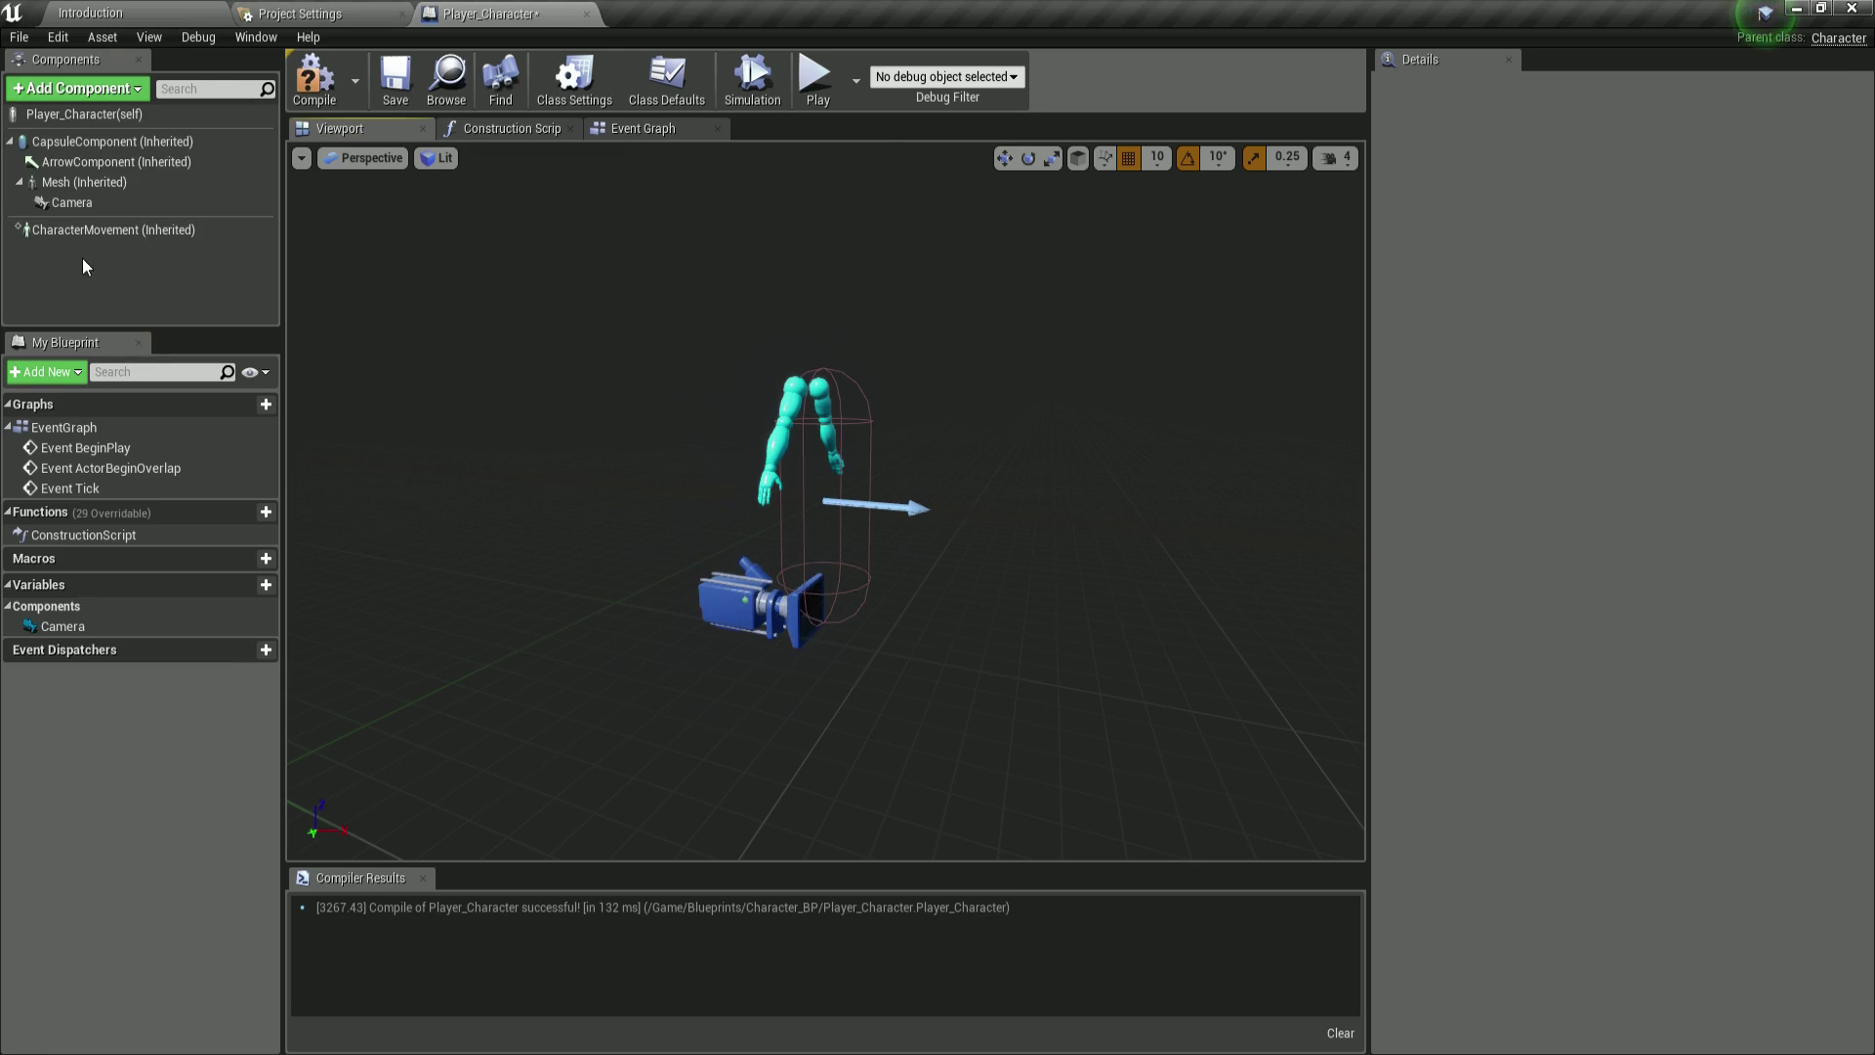
Step: Attach the camera directly to the CapsuleComponent instead of the mesh and rename it First Person Camera
left_click(62, 202)
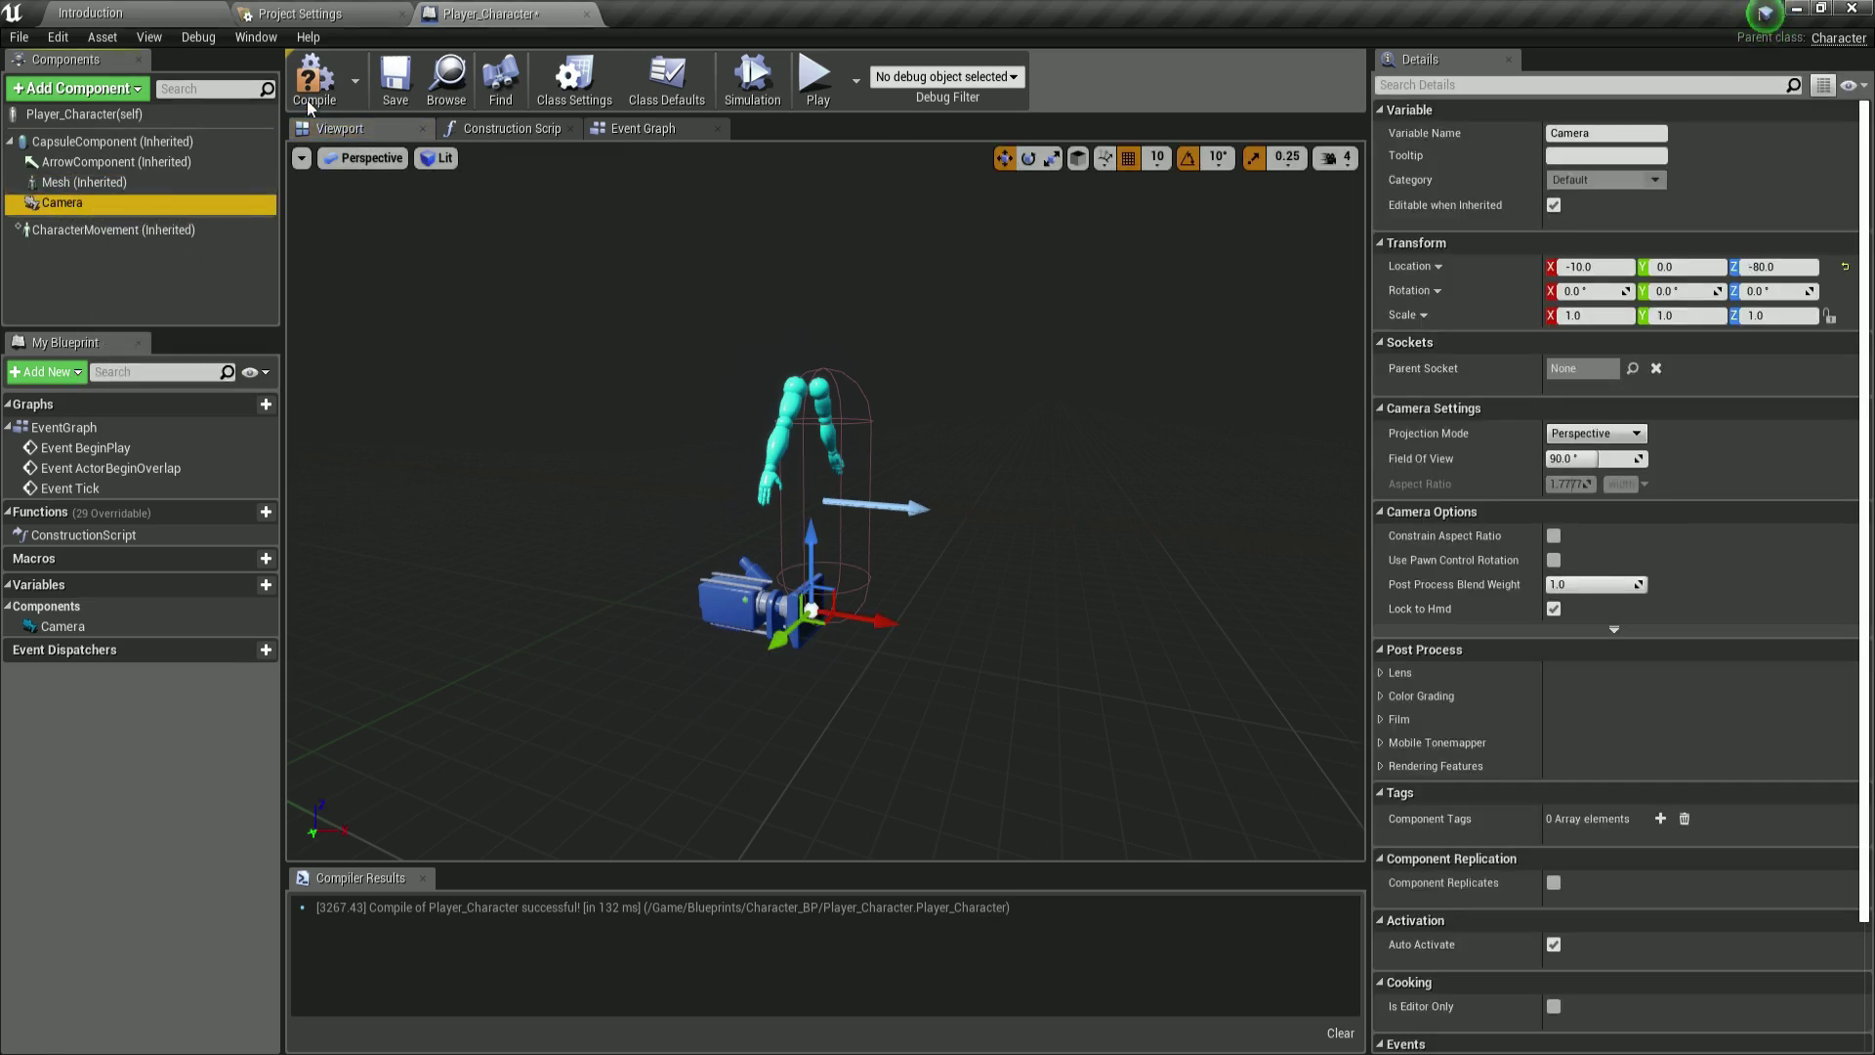
key("F2")
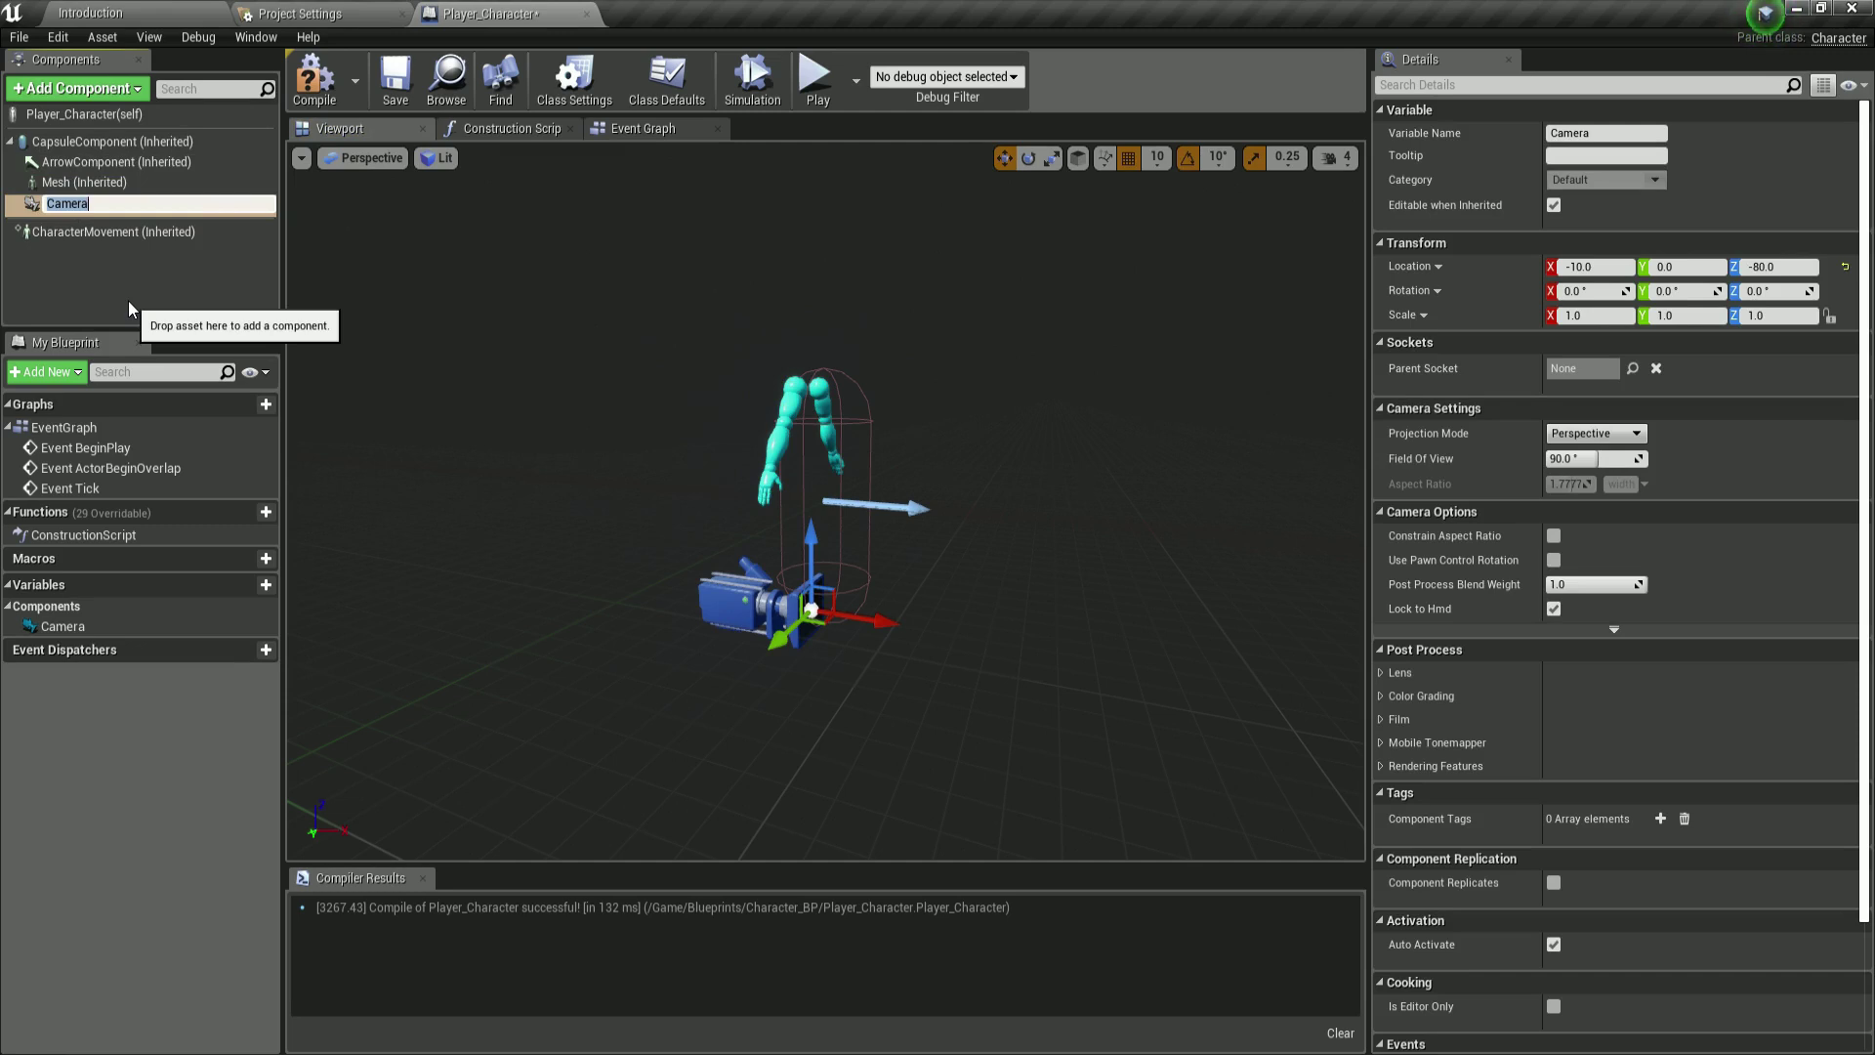
type("First Person Camera")
key("Return")
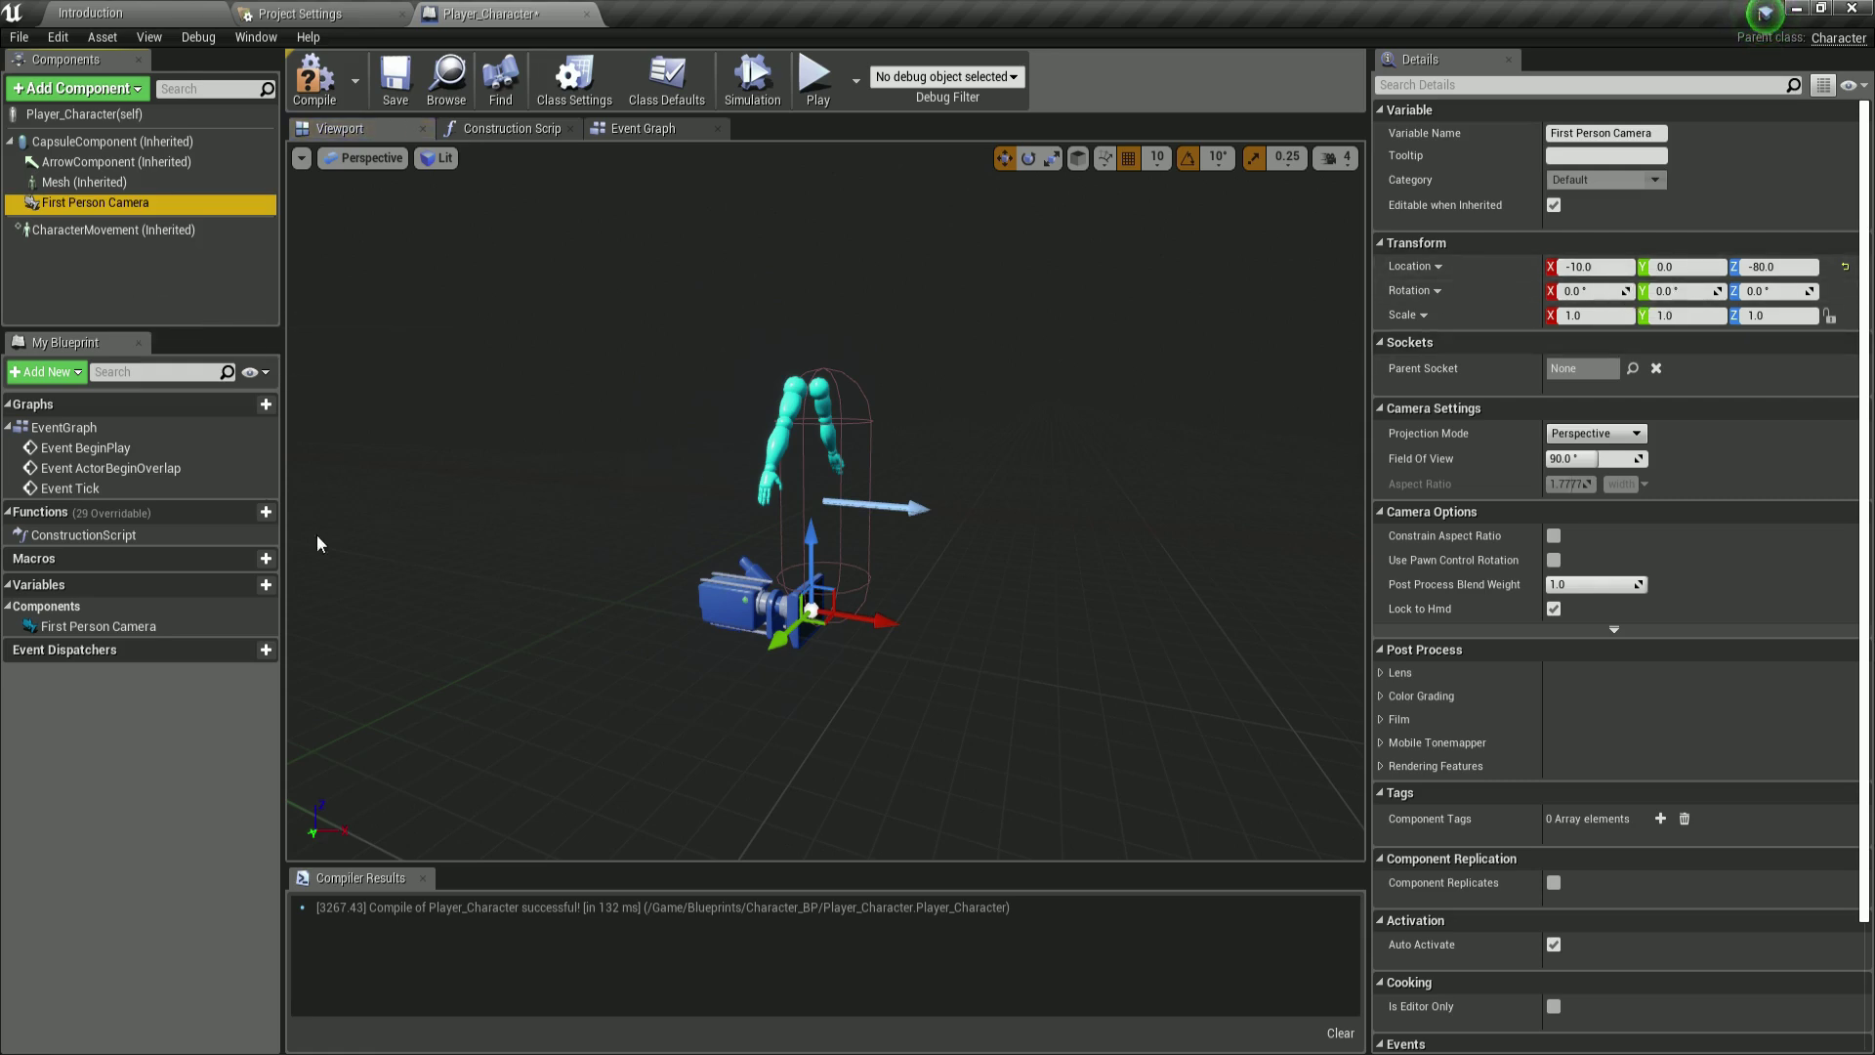
Step: Set the First Person Camera's location to X -19 and Z 64
left_click(136, 260)
left_click(107, 206)
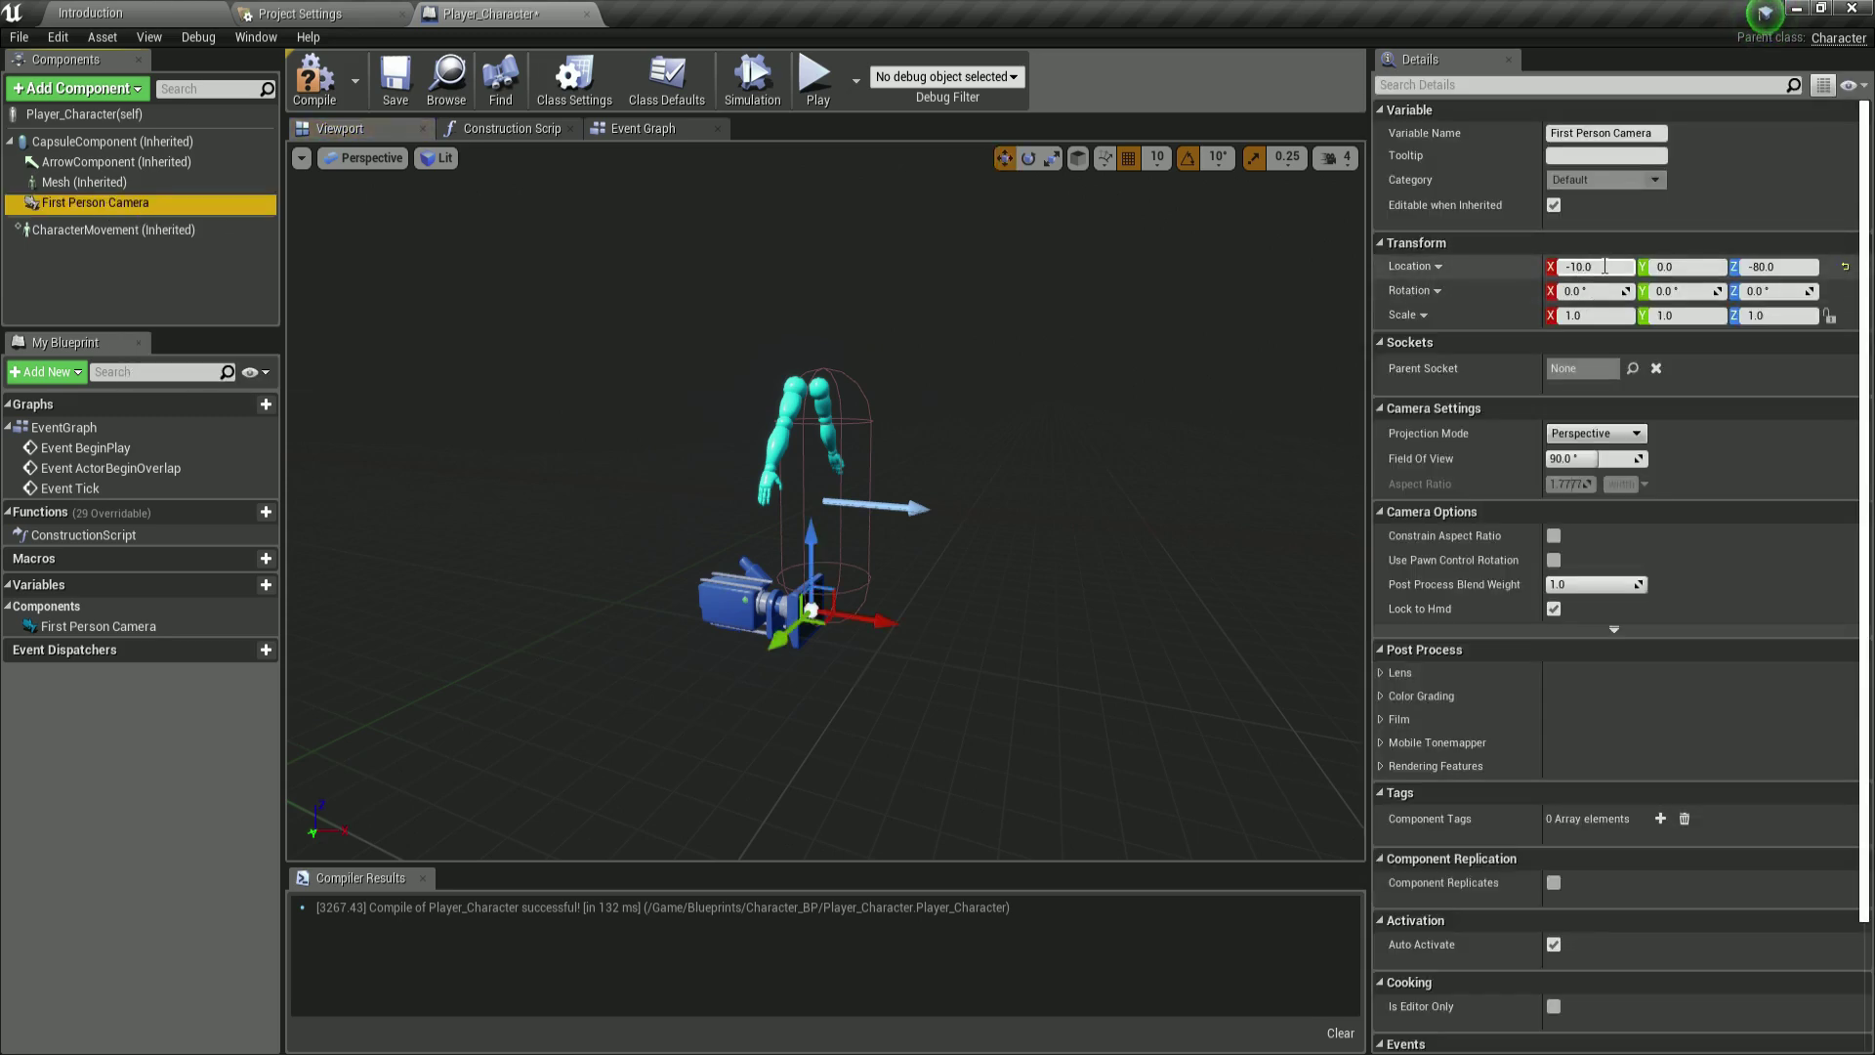
left_click(1604, 267)
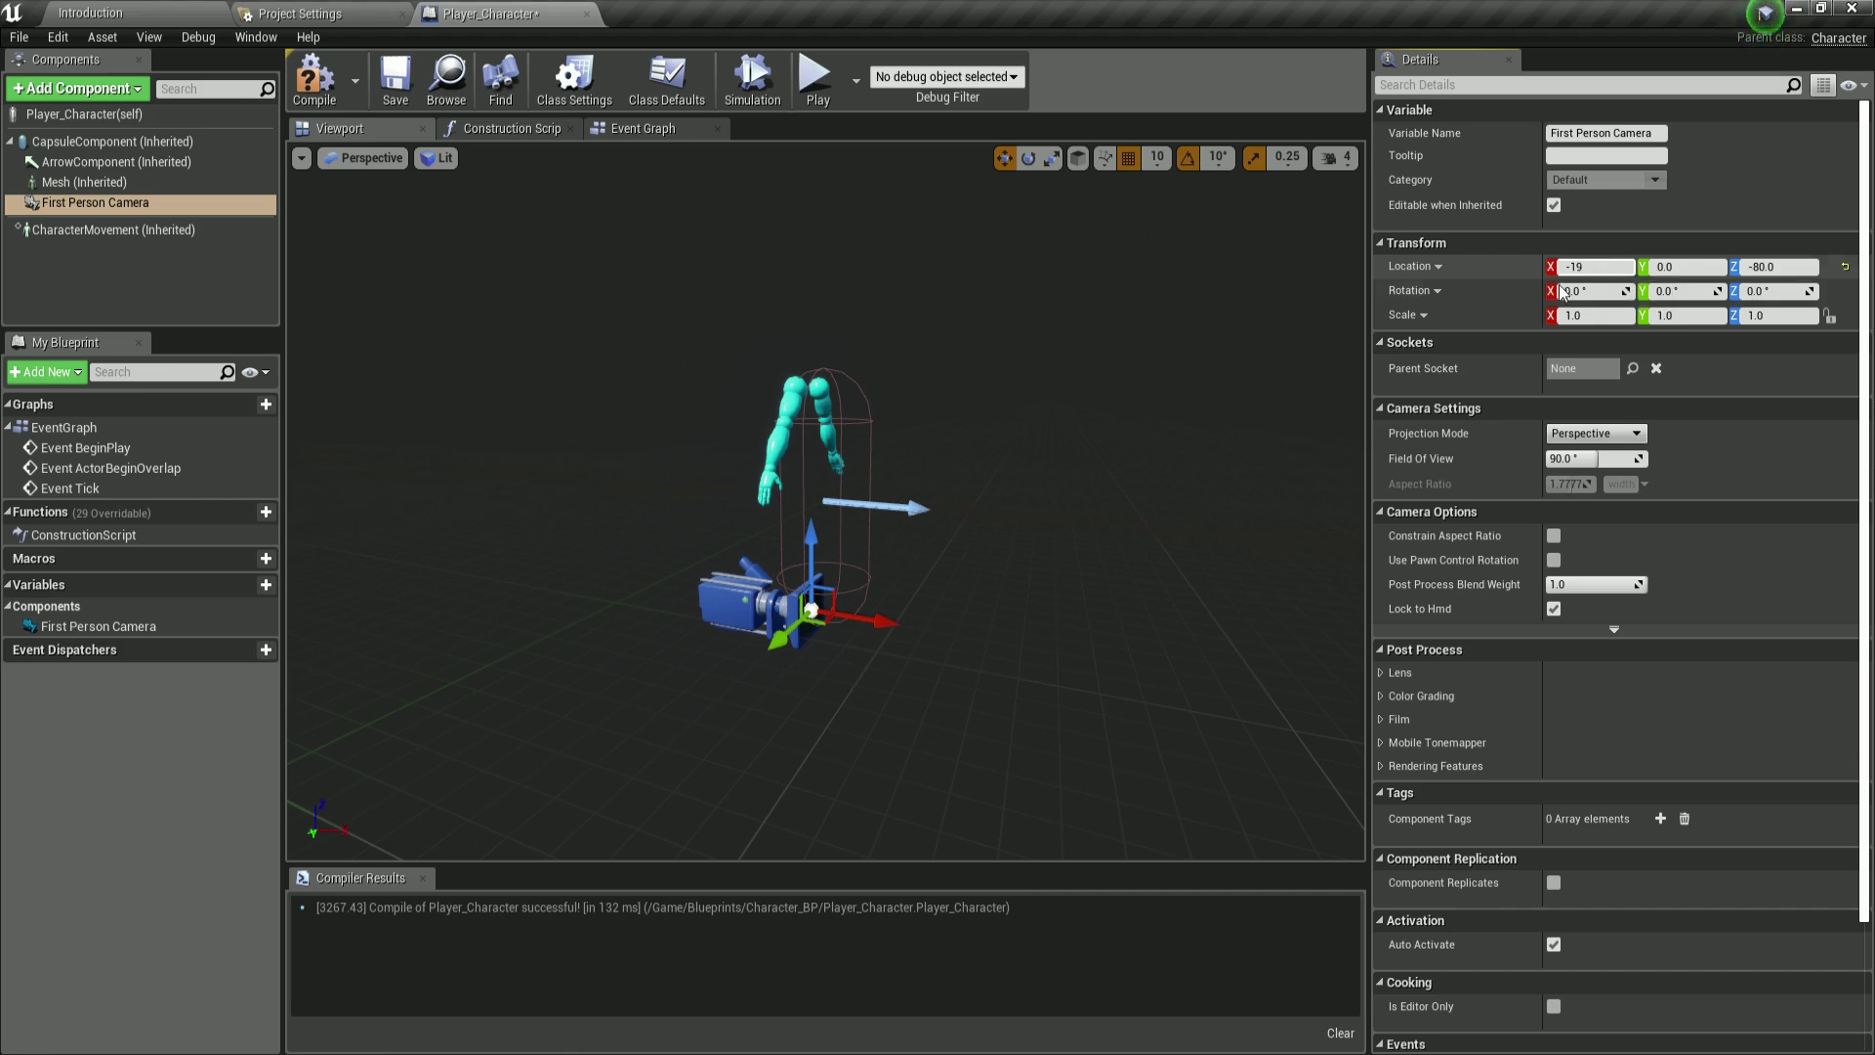
key("Tab")
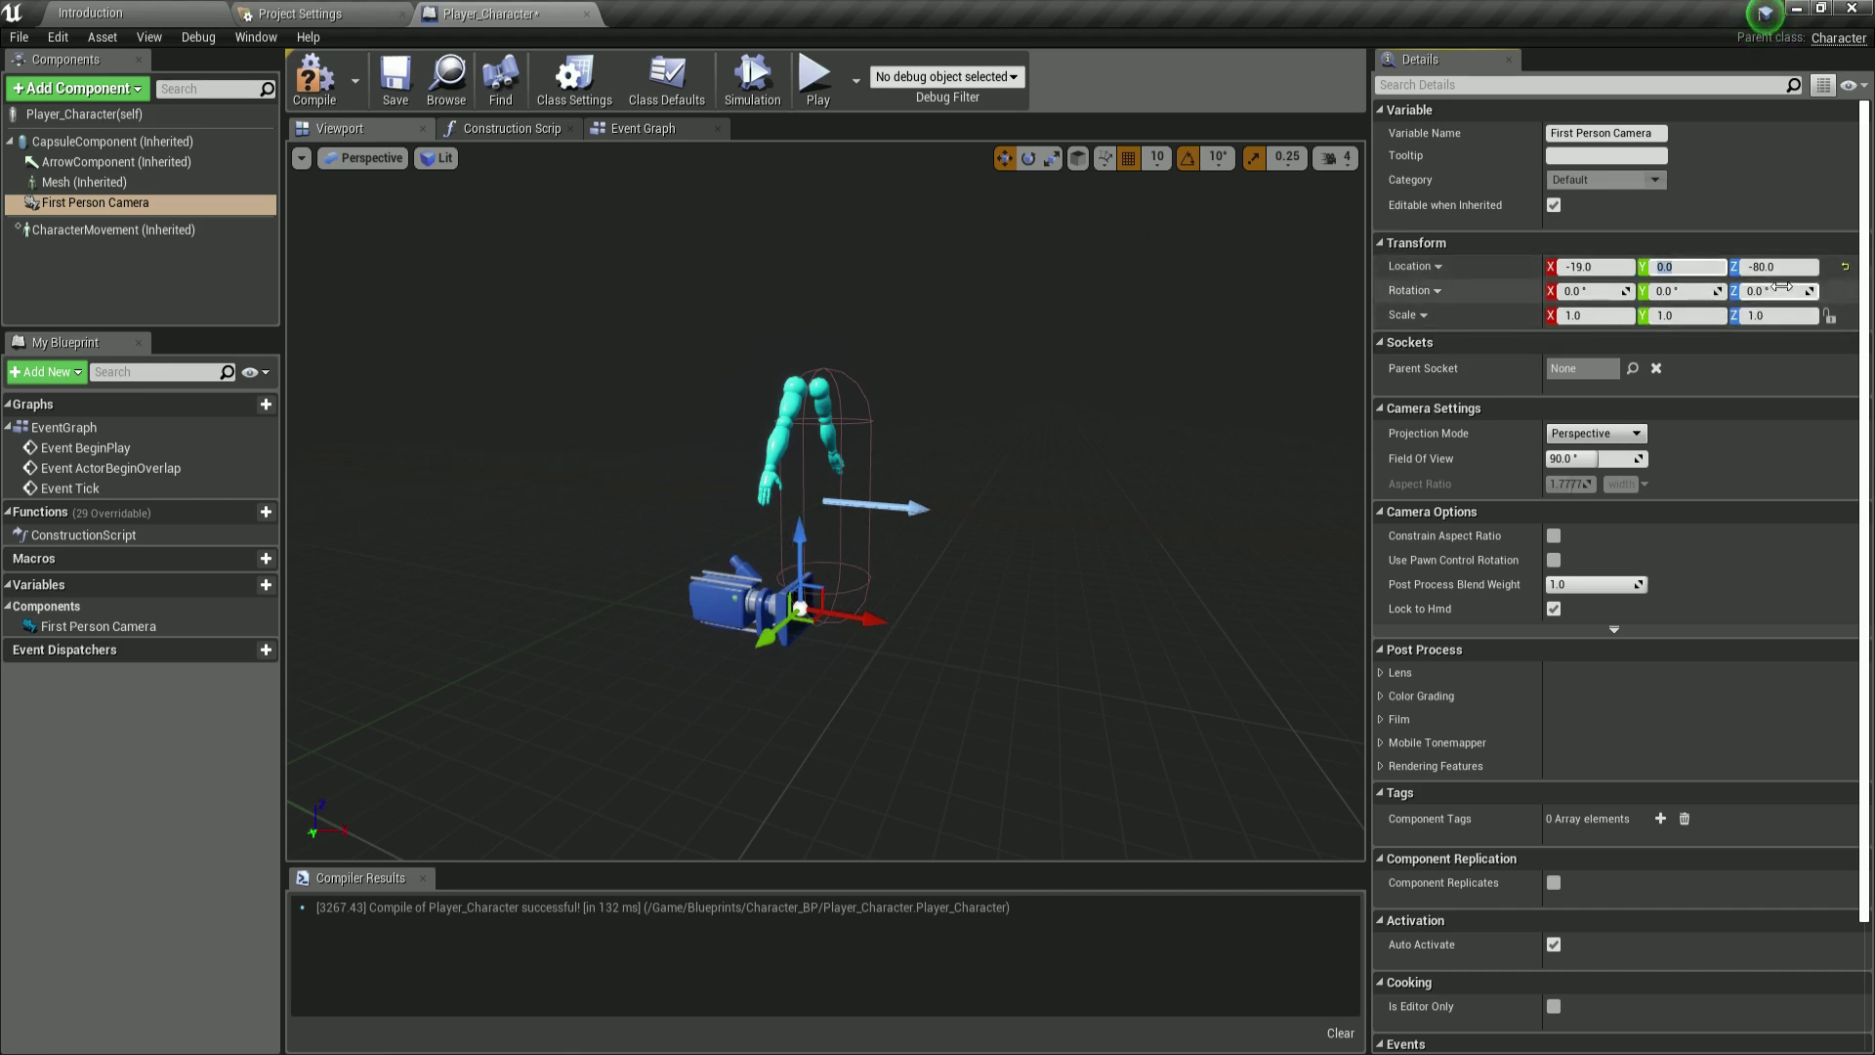
left_click(1785, 268)
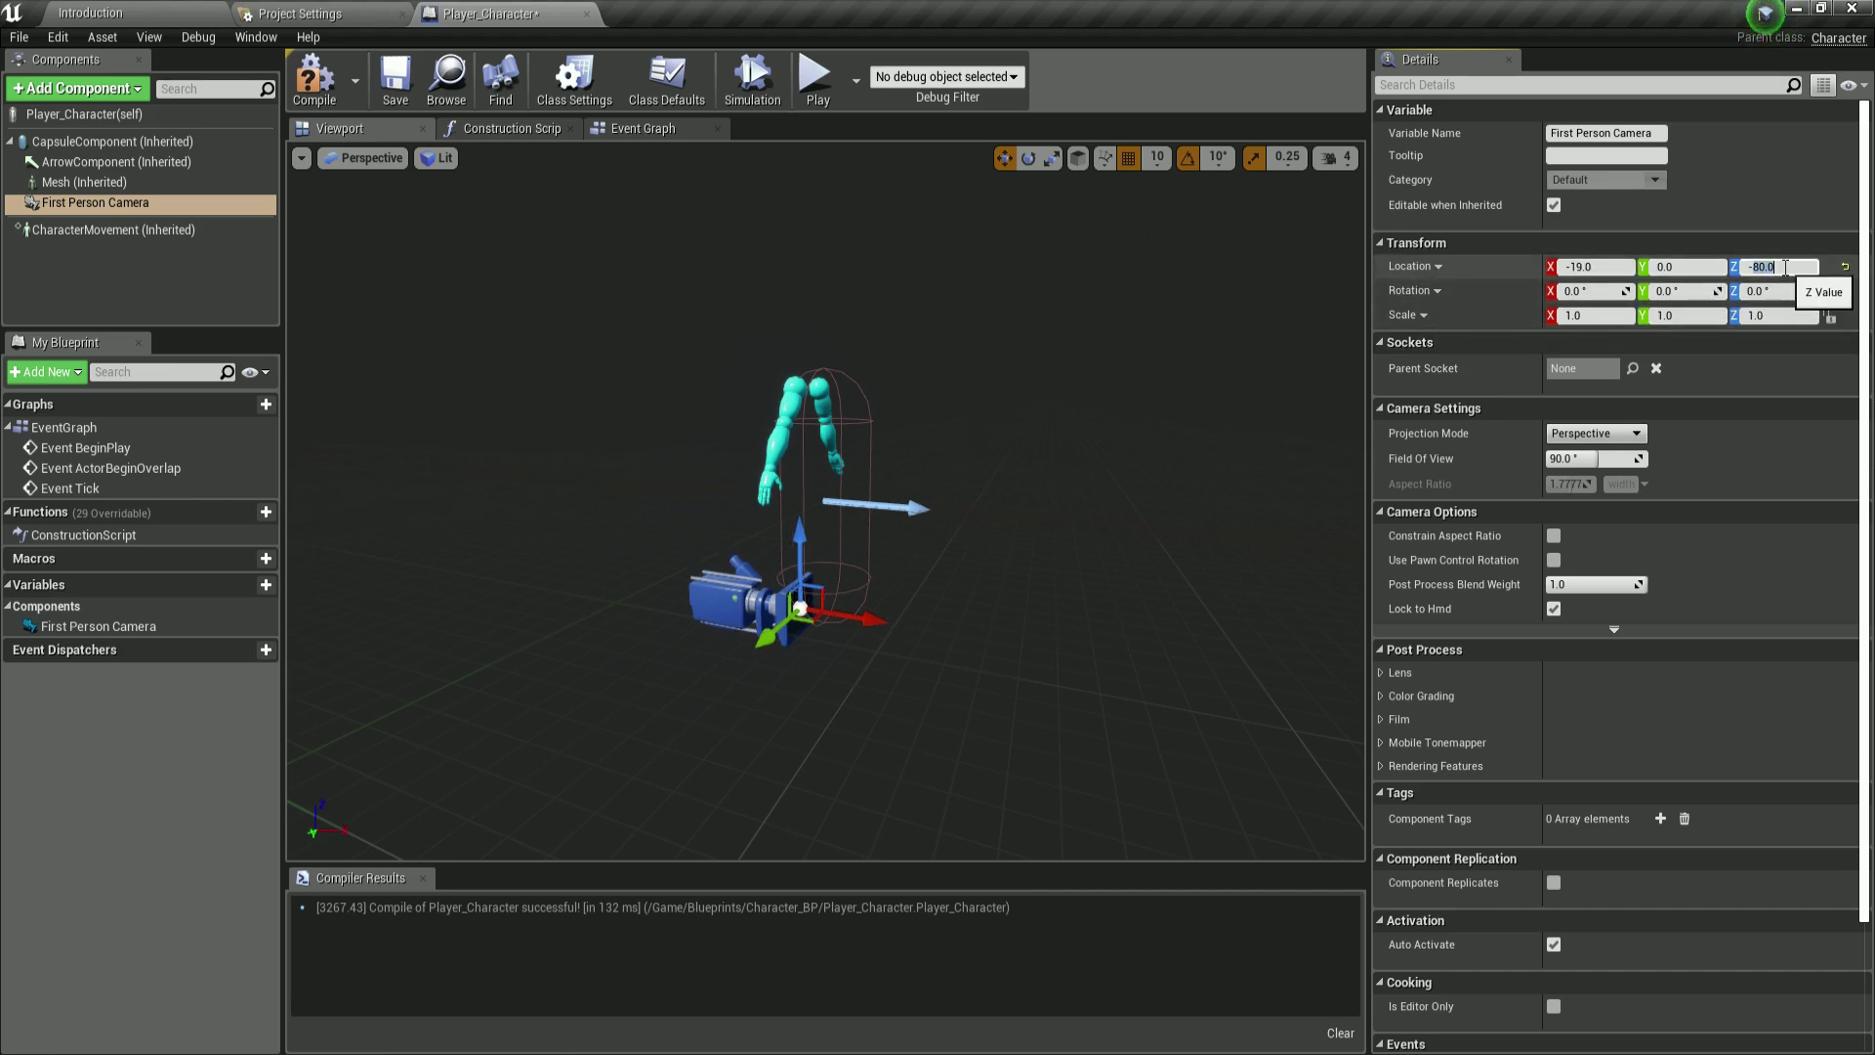
type("-65")
key("Return")
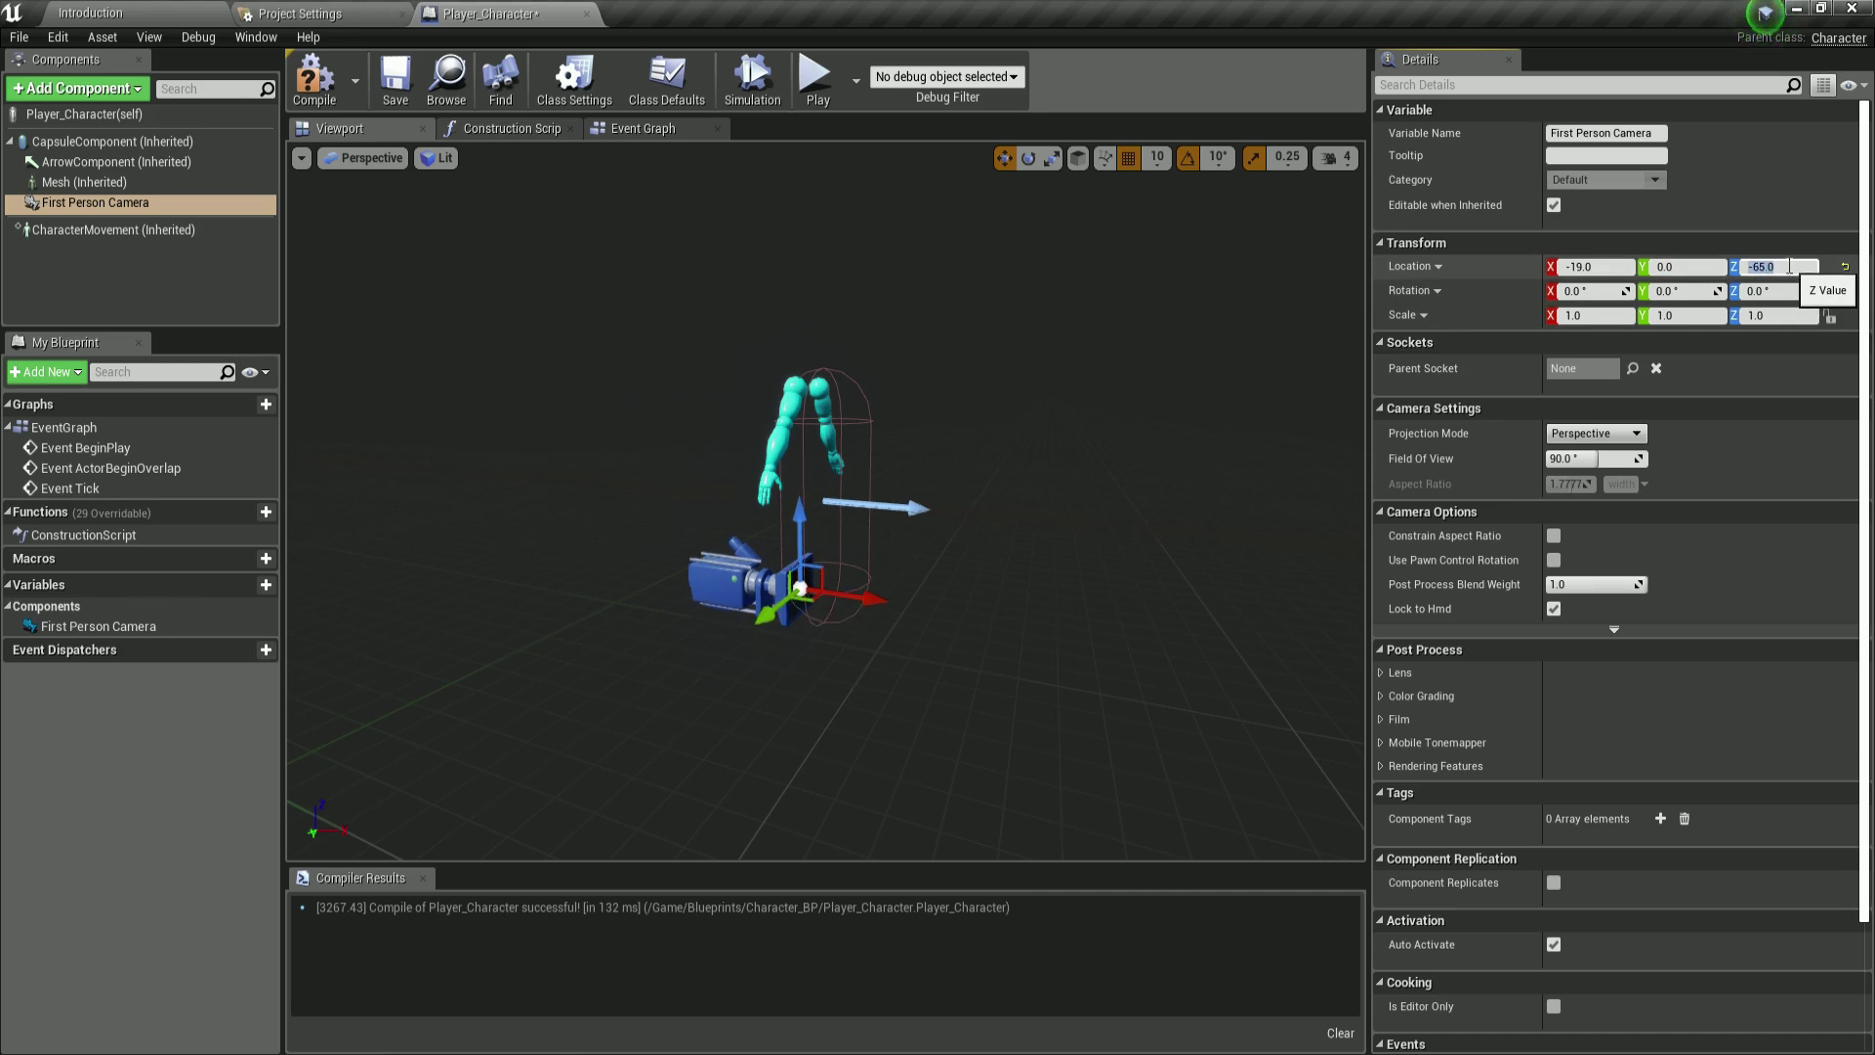
key("Return")
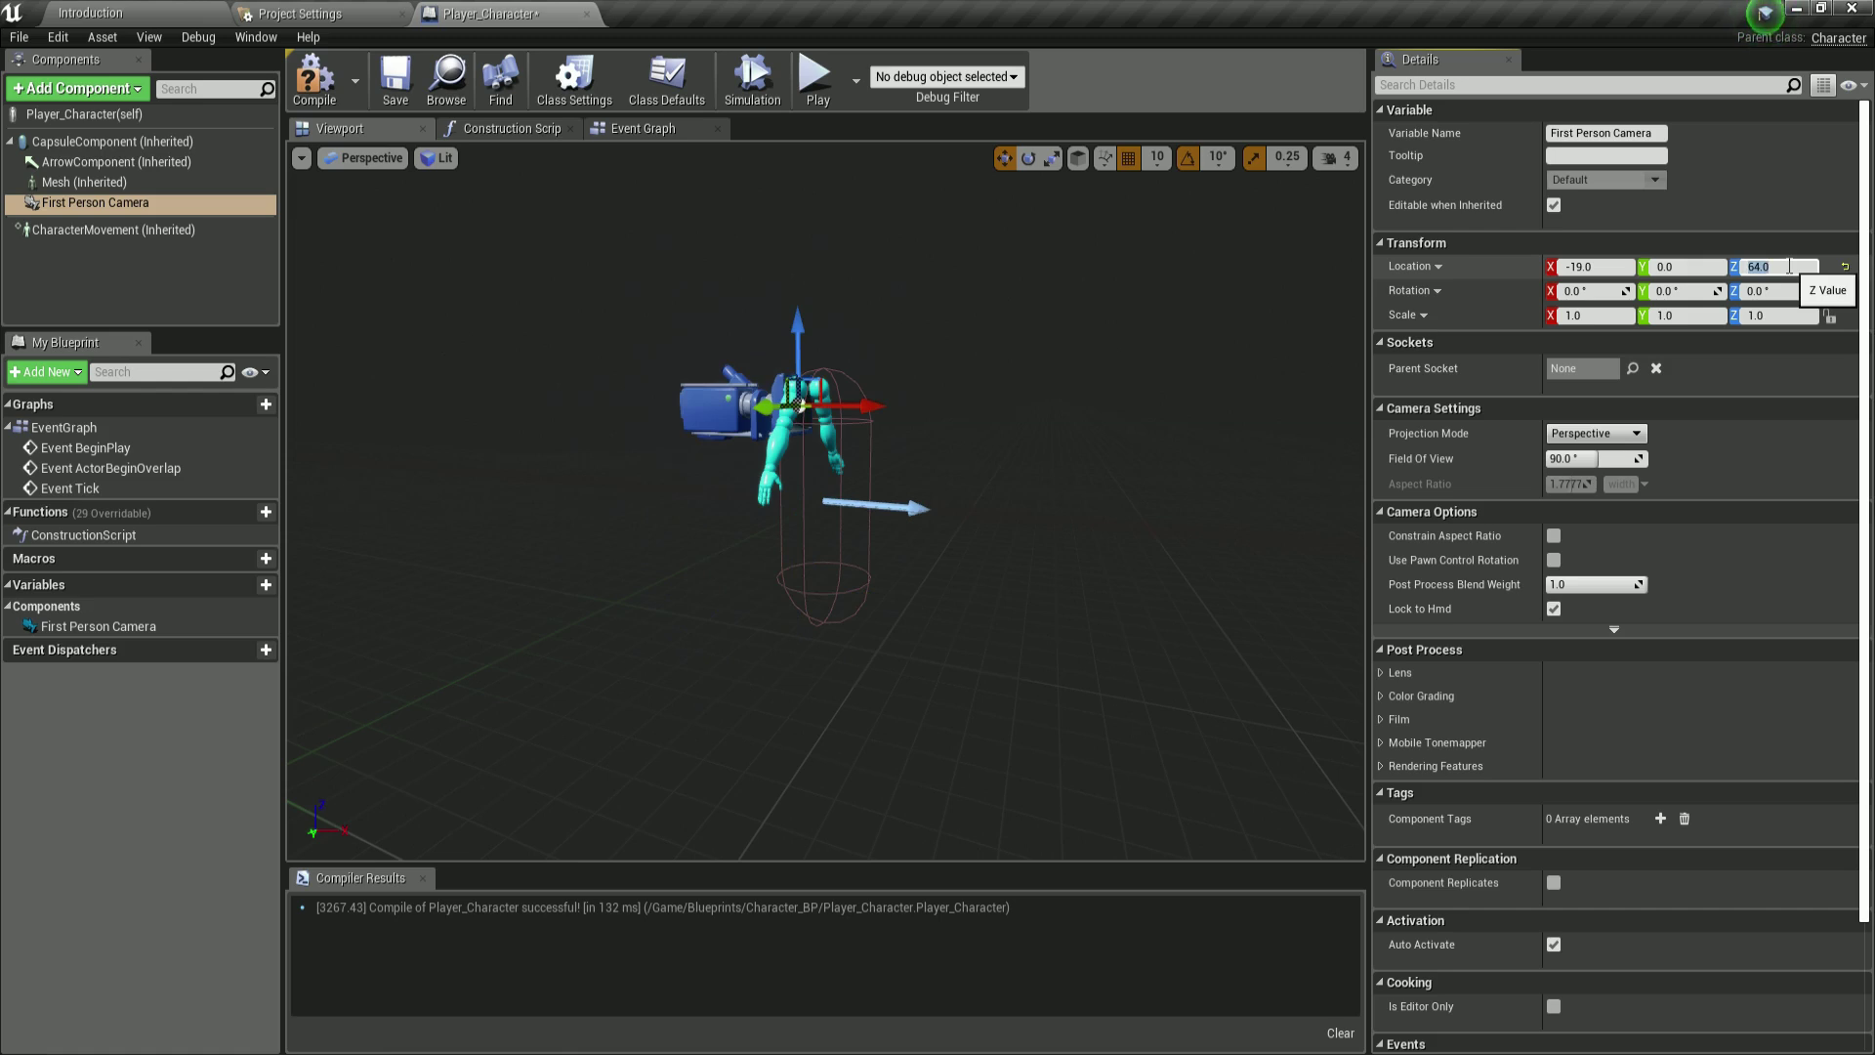
Step: Inspect the camera's placement between the arms from the front and reduce the viewport camera speed to 2
right_click_drag(544, 225, 635, 214)
right_click_drag(942, 327, 1035, 317)
key("s")
key("w")
right_click_drag(896, 337, 1192, 311)
key("a")
left_click_drag(1190, 310, 1201, 298, "alt")
left_click(1341, 156)
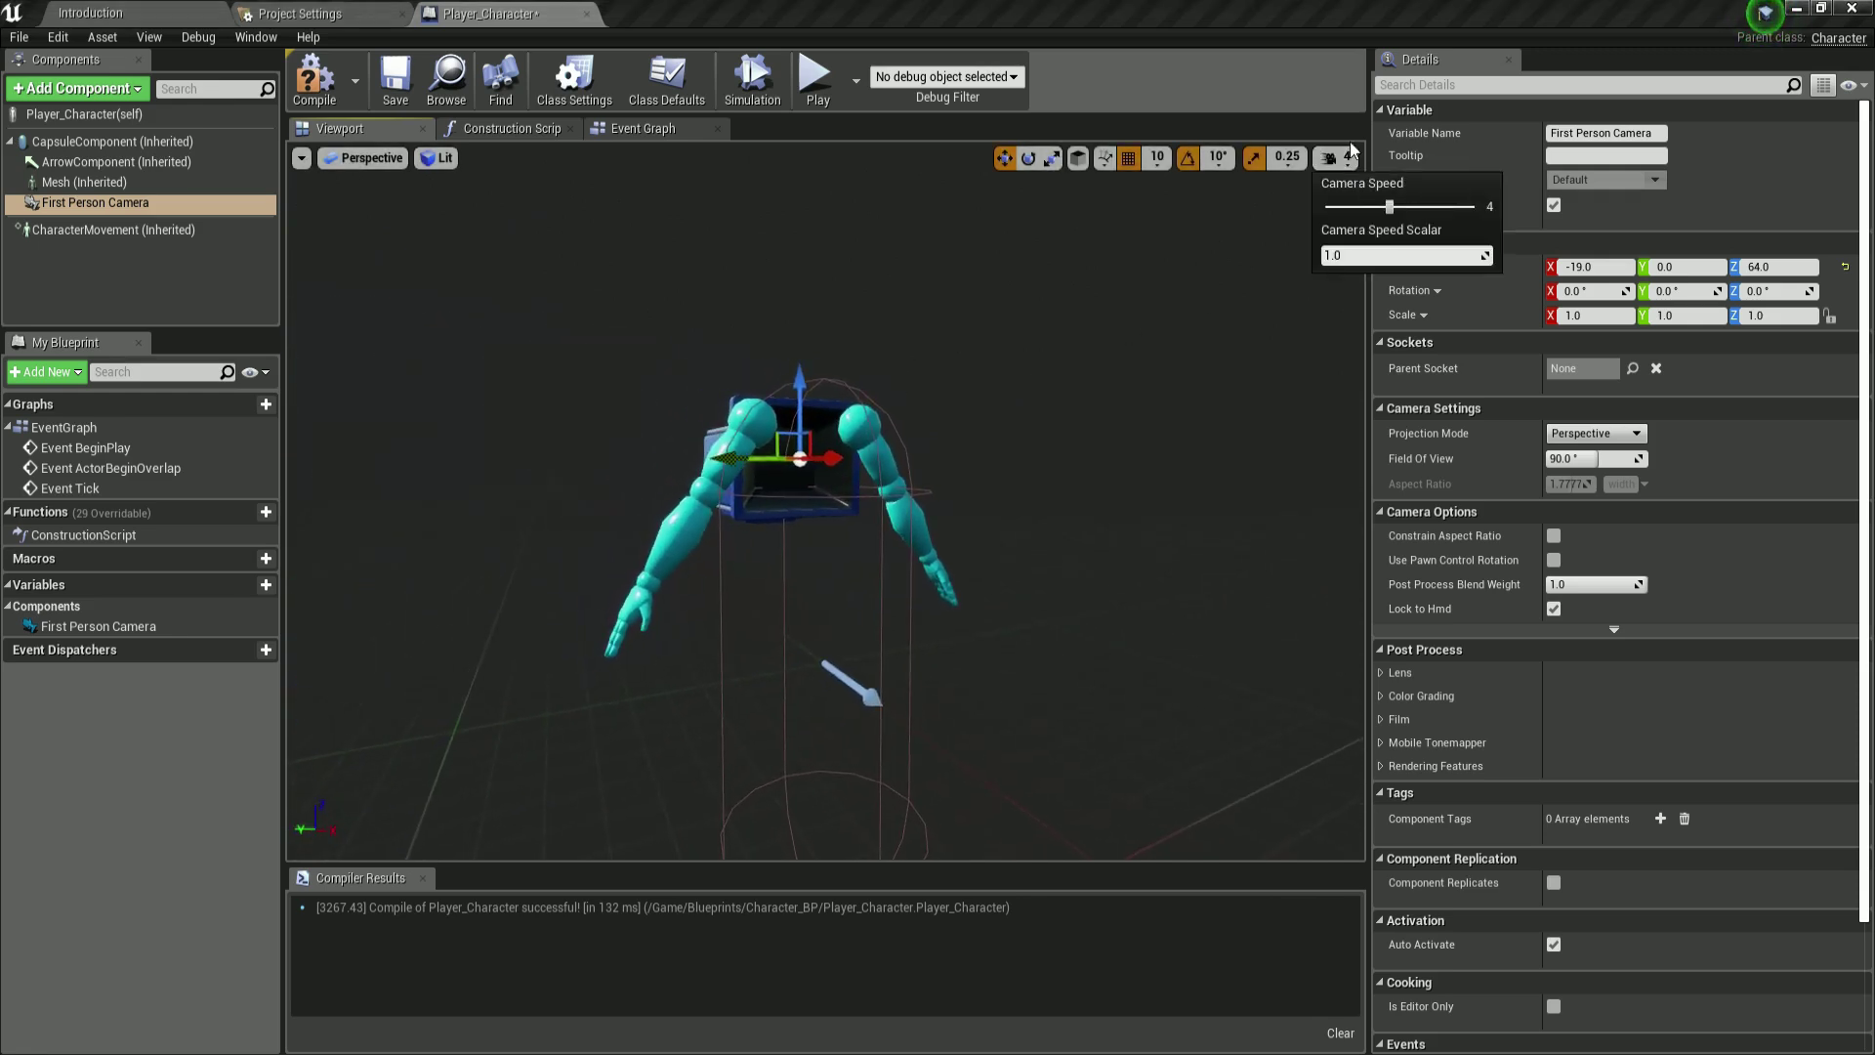
left_click_drag(1391, 208, 1451, 206)
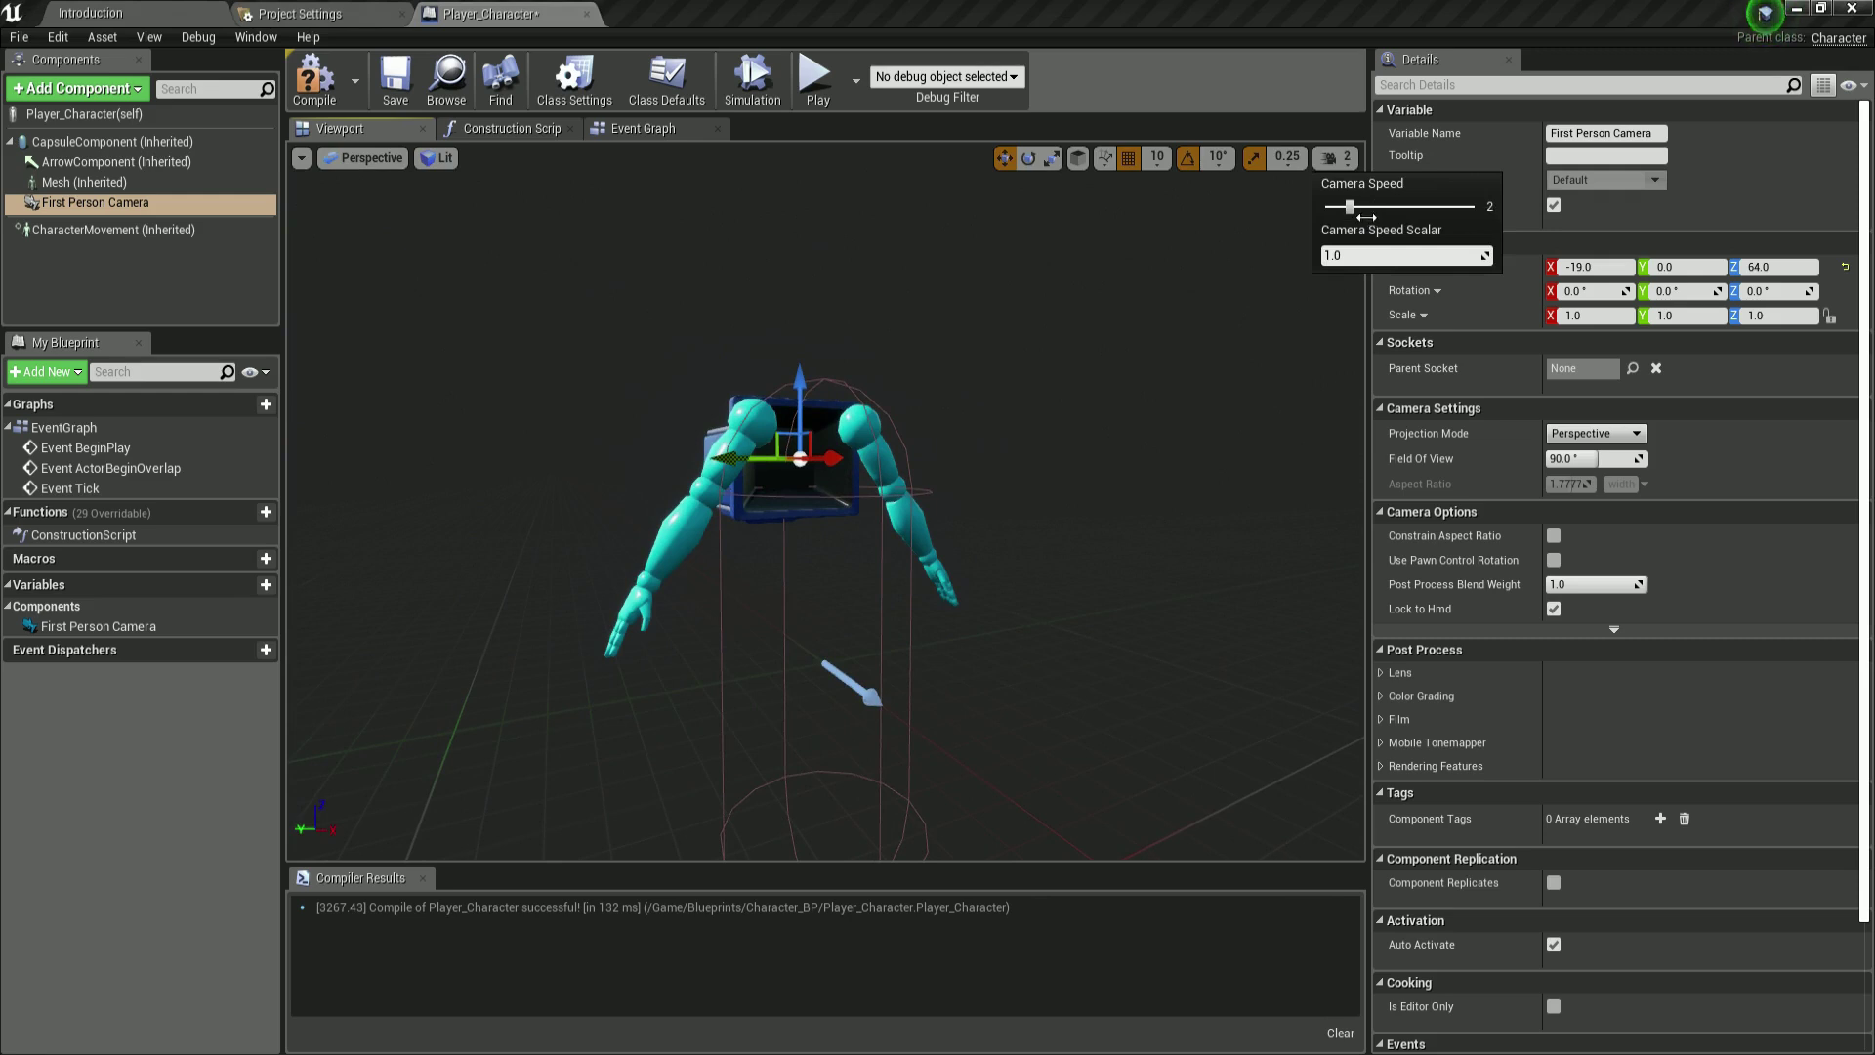
Step: Compile and save the Player_Character blueprint with the repositioned First Person Camera
left_click(1175, 350)
mouse_move(996, 442)
right_mouse_down()
mouse_move(881, 426)
mouse_move(1104, 437)
mouse_move(983, 430)
right_mouse_up()
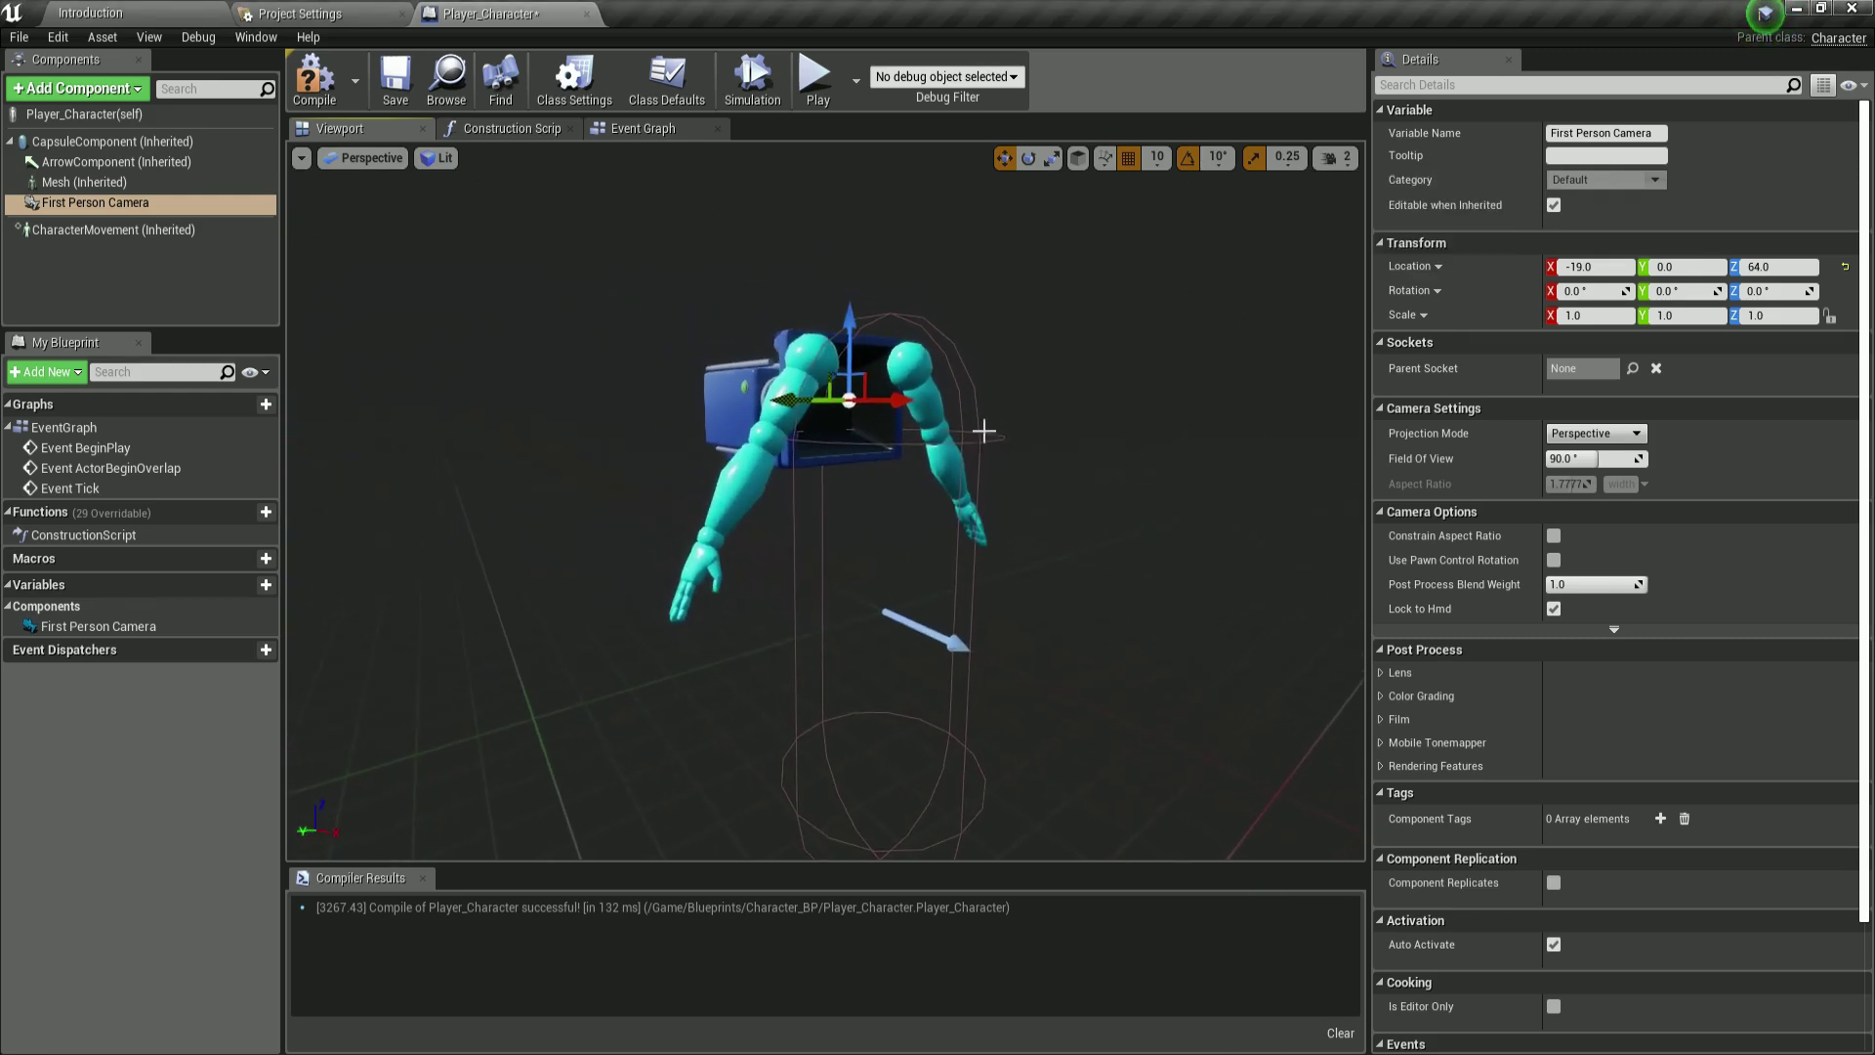
left_click(315, 80)
left_click(399, 86)
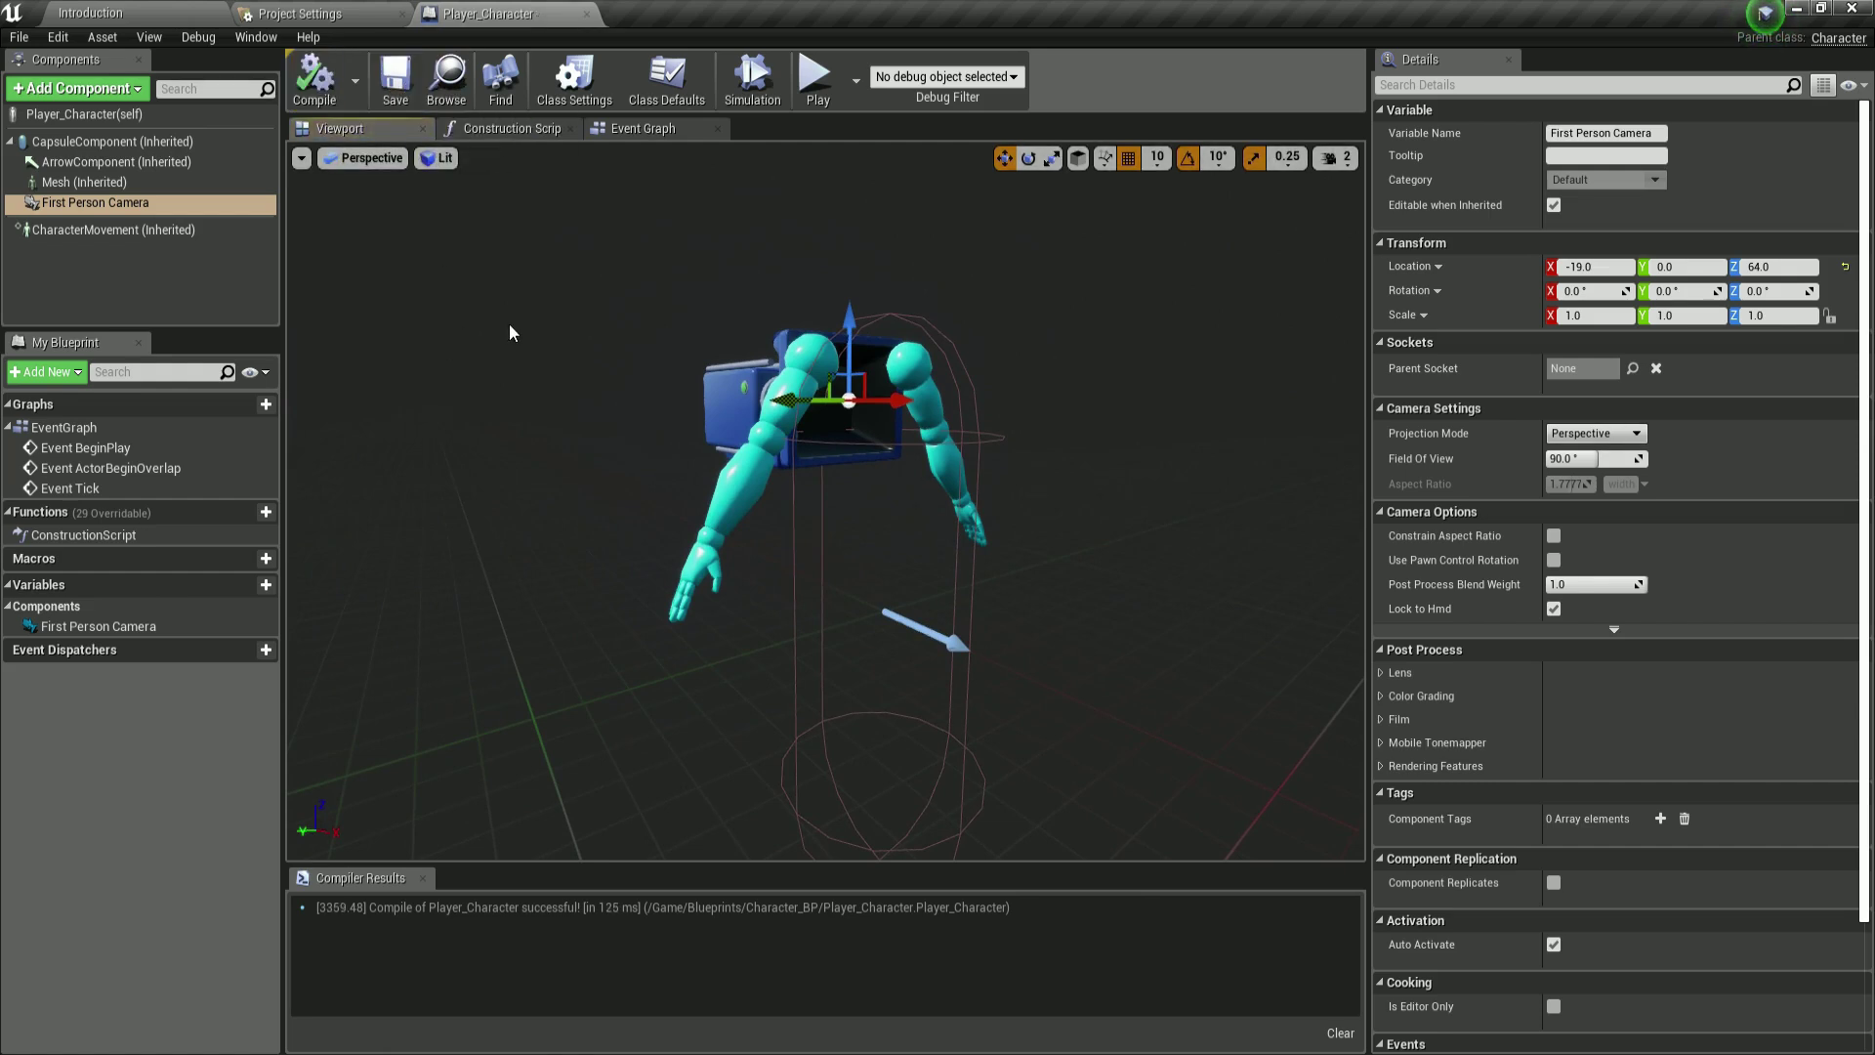
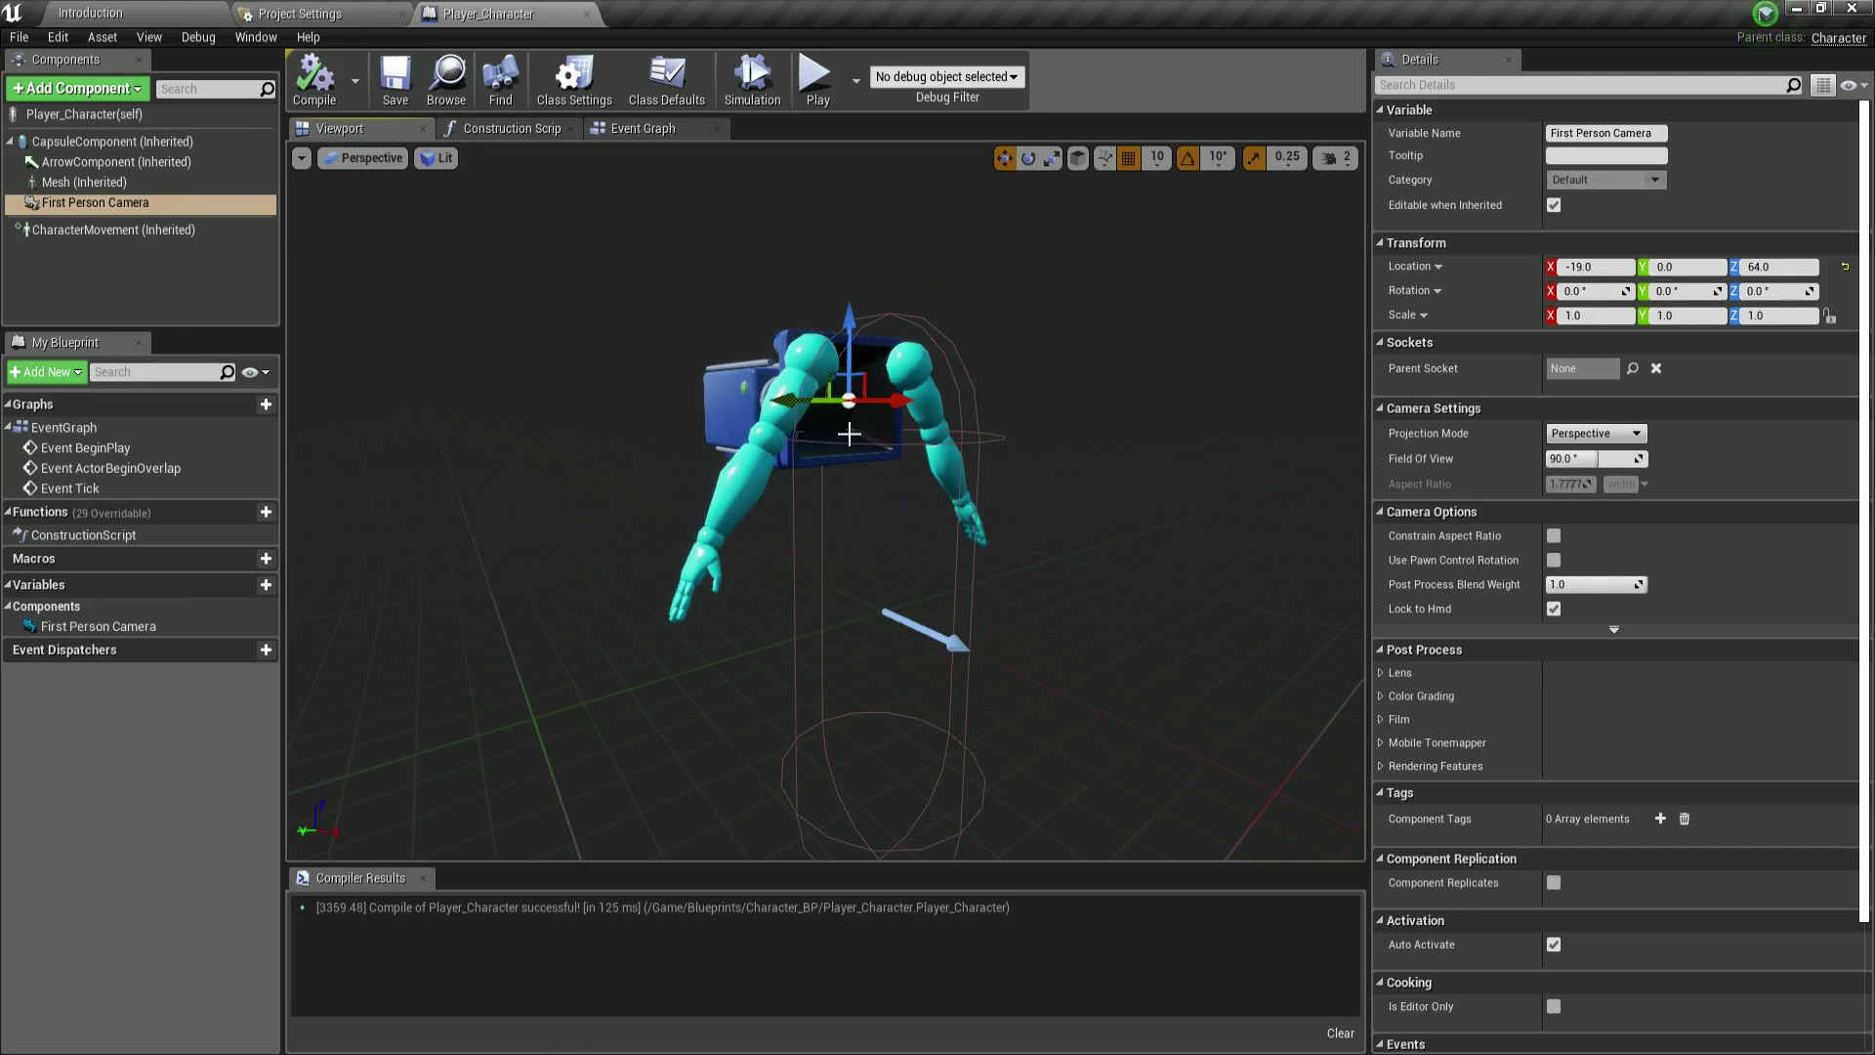
mouse_move(848, 434)
right_mouse_down()
mouse_move(861, 451)
mouse_move(962, 422)
mouse_move(885, 430)
right_mouse_up()
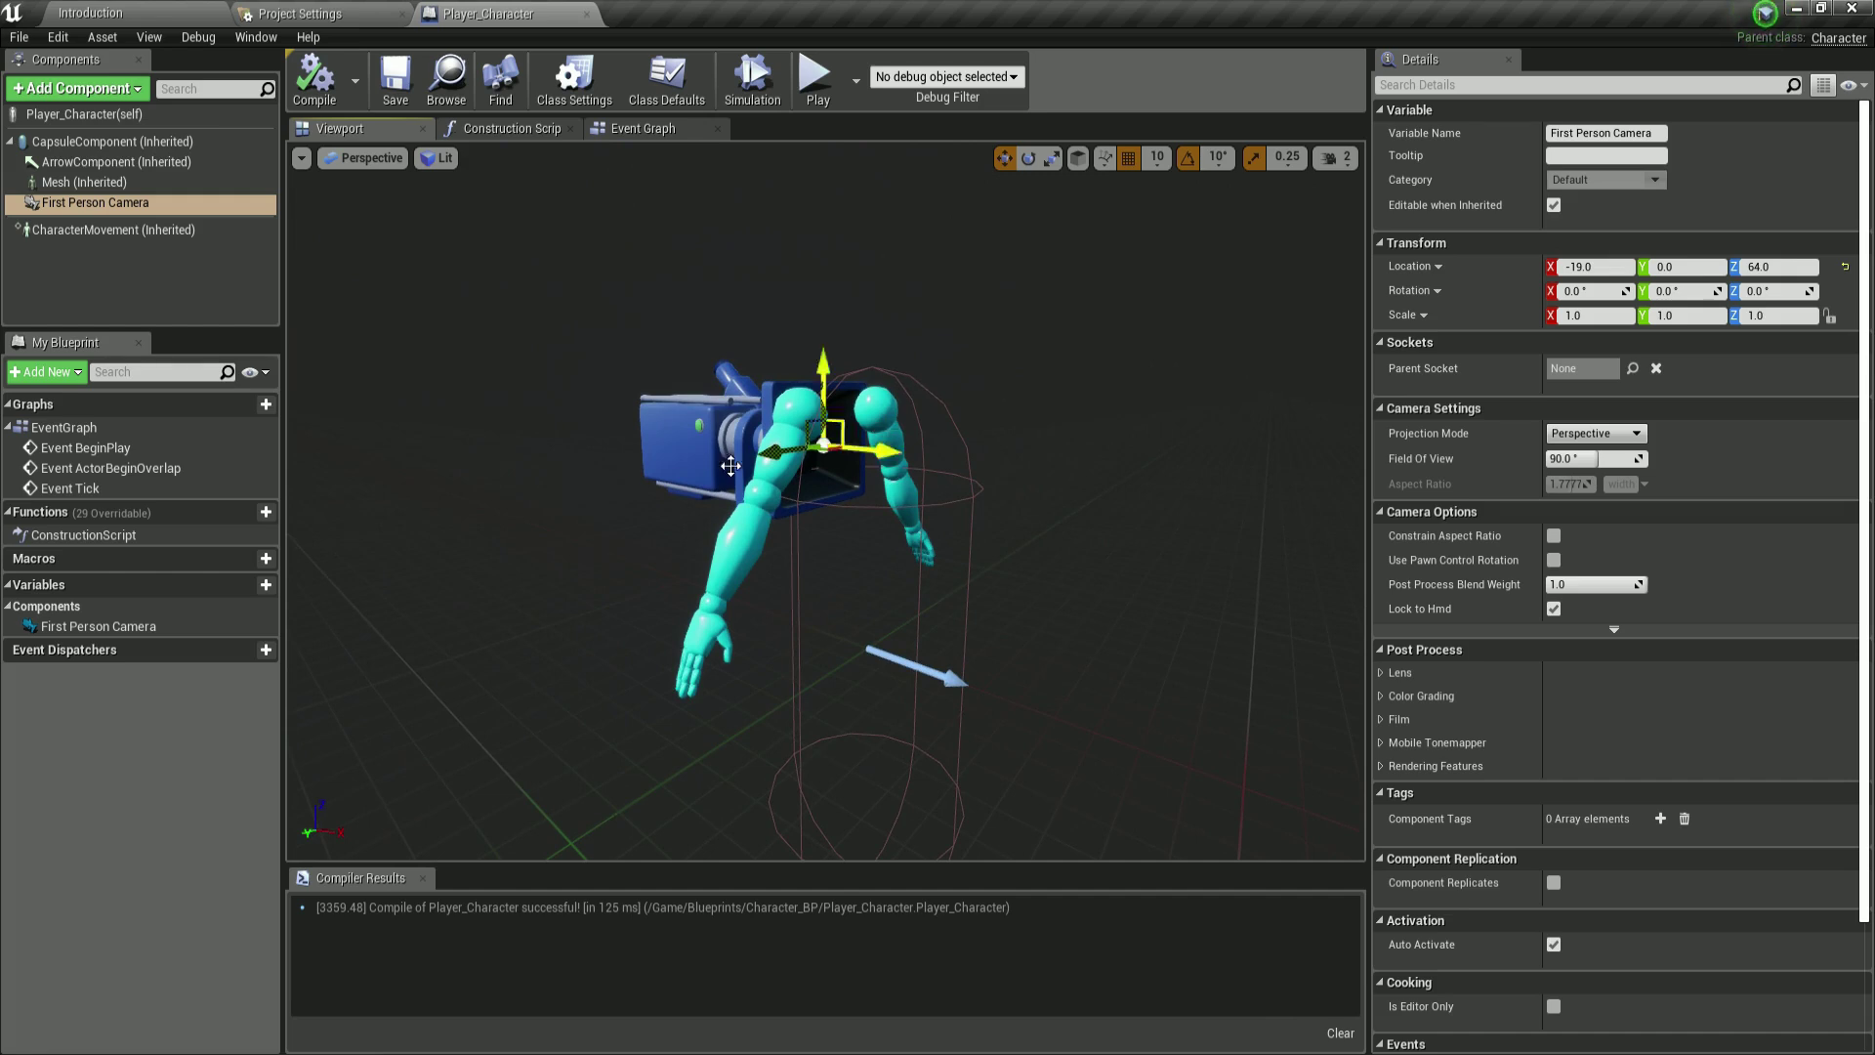
left_click(121, 262)
left_click(78, 88)
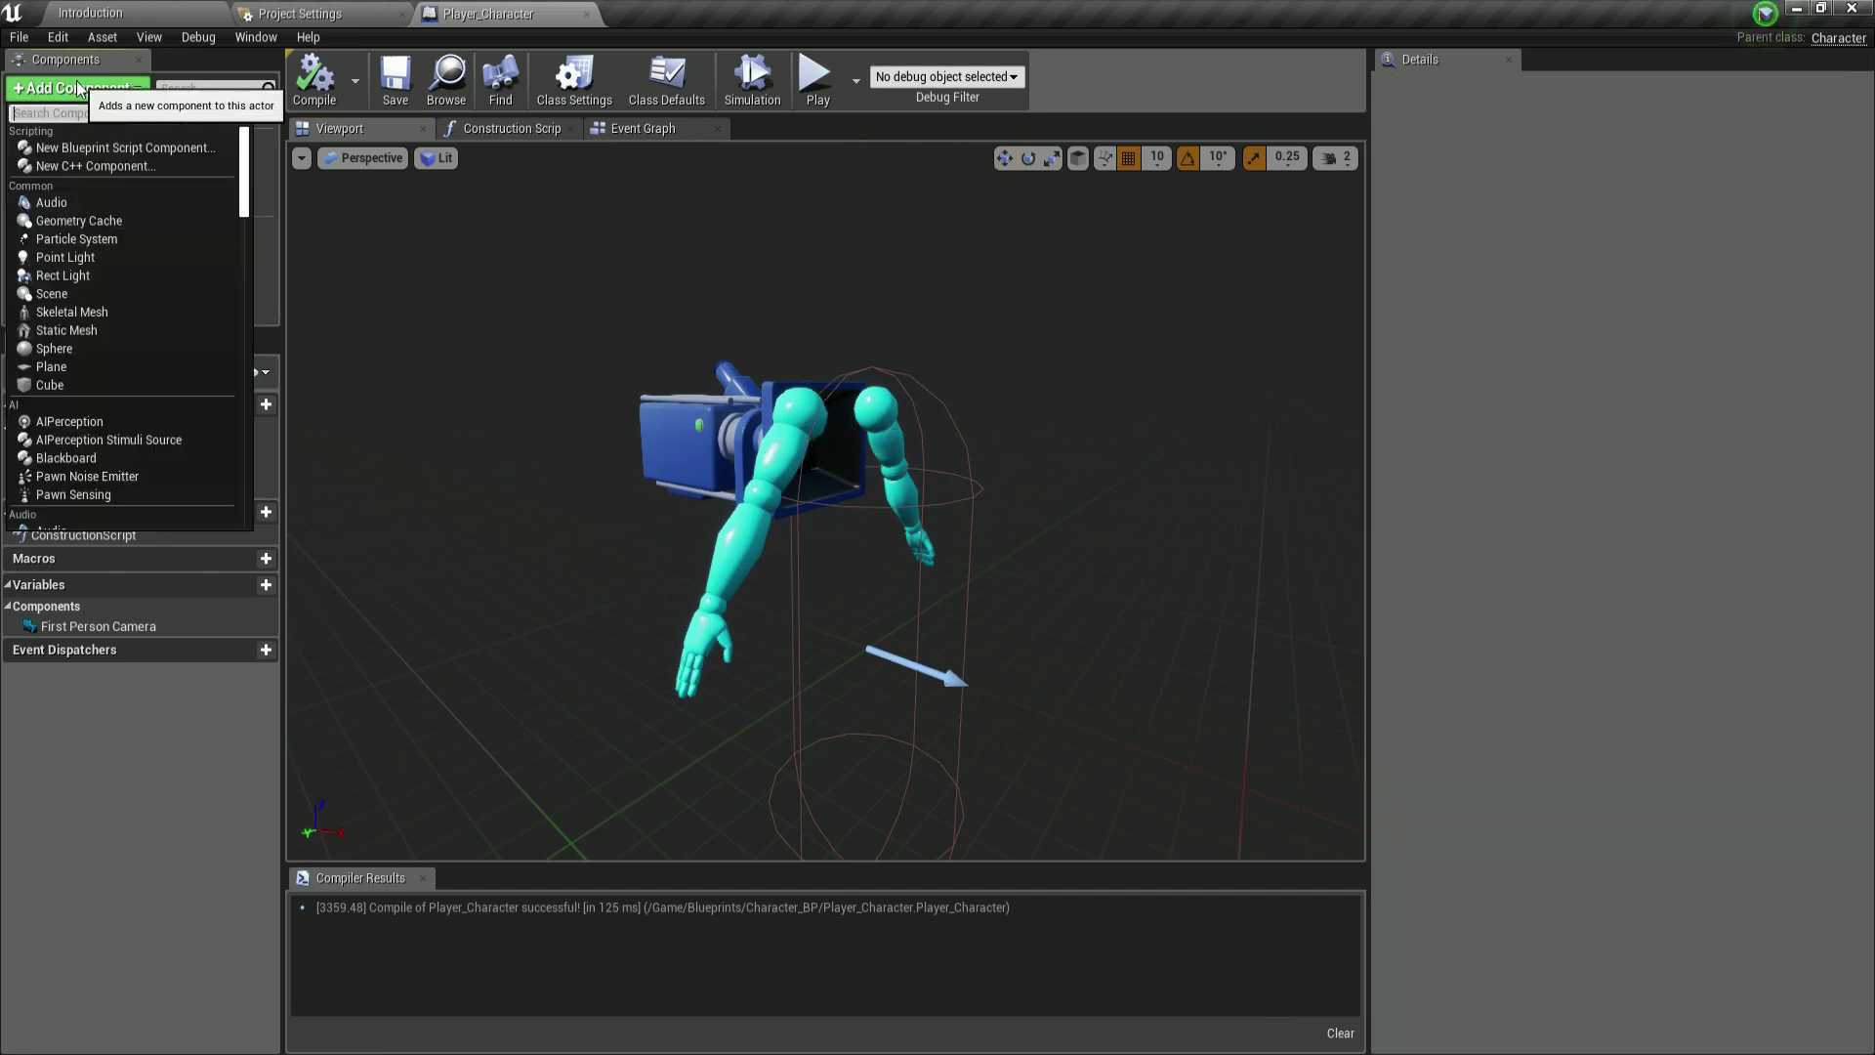
left_click(78, 88)
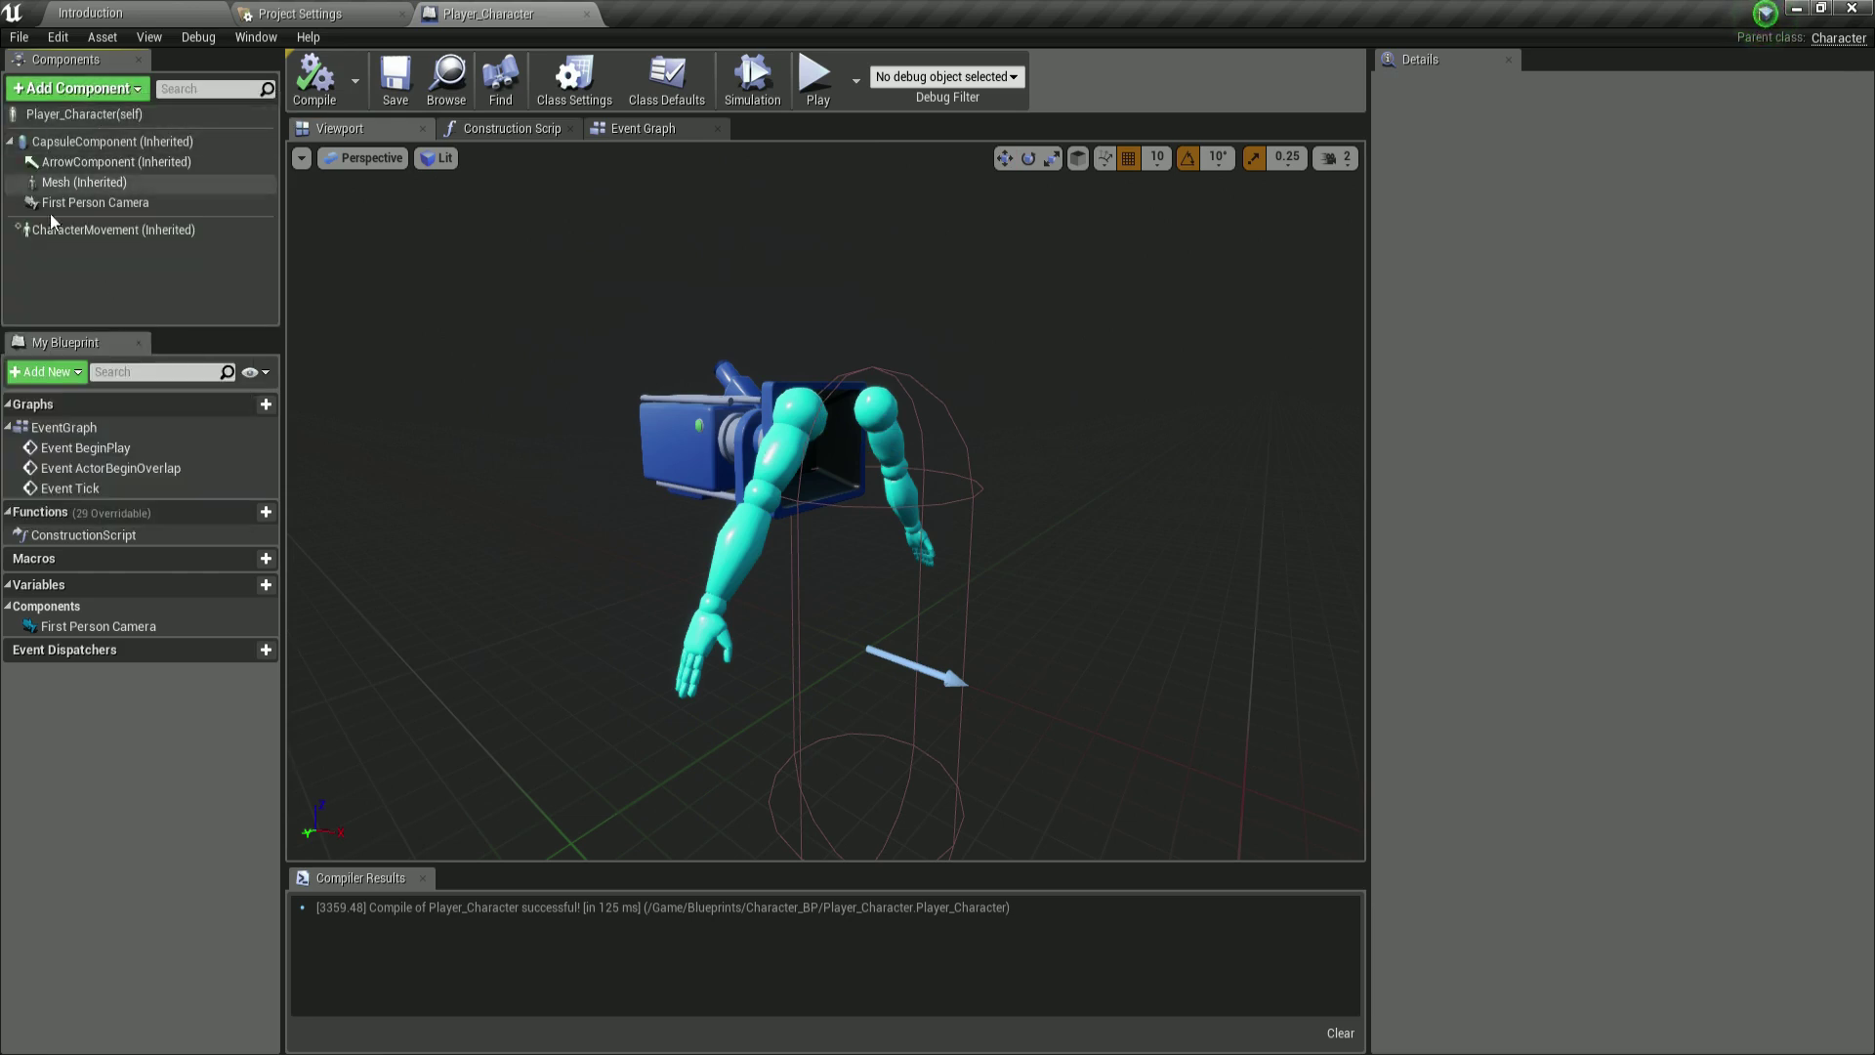
left_click(92, 183)
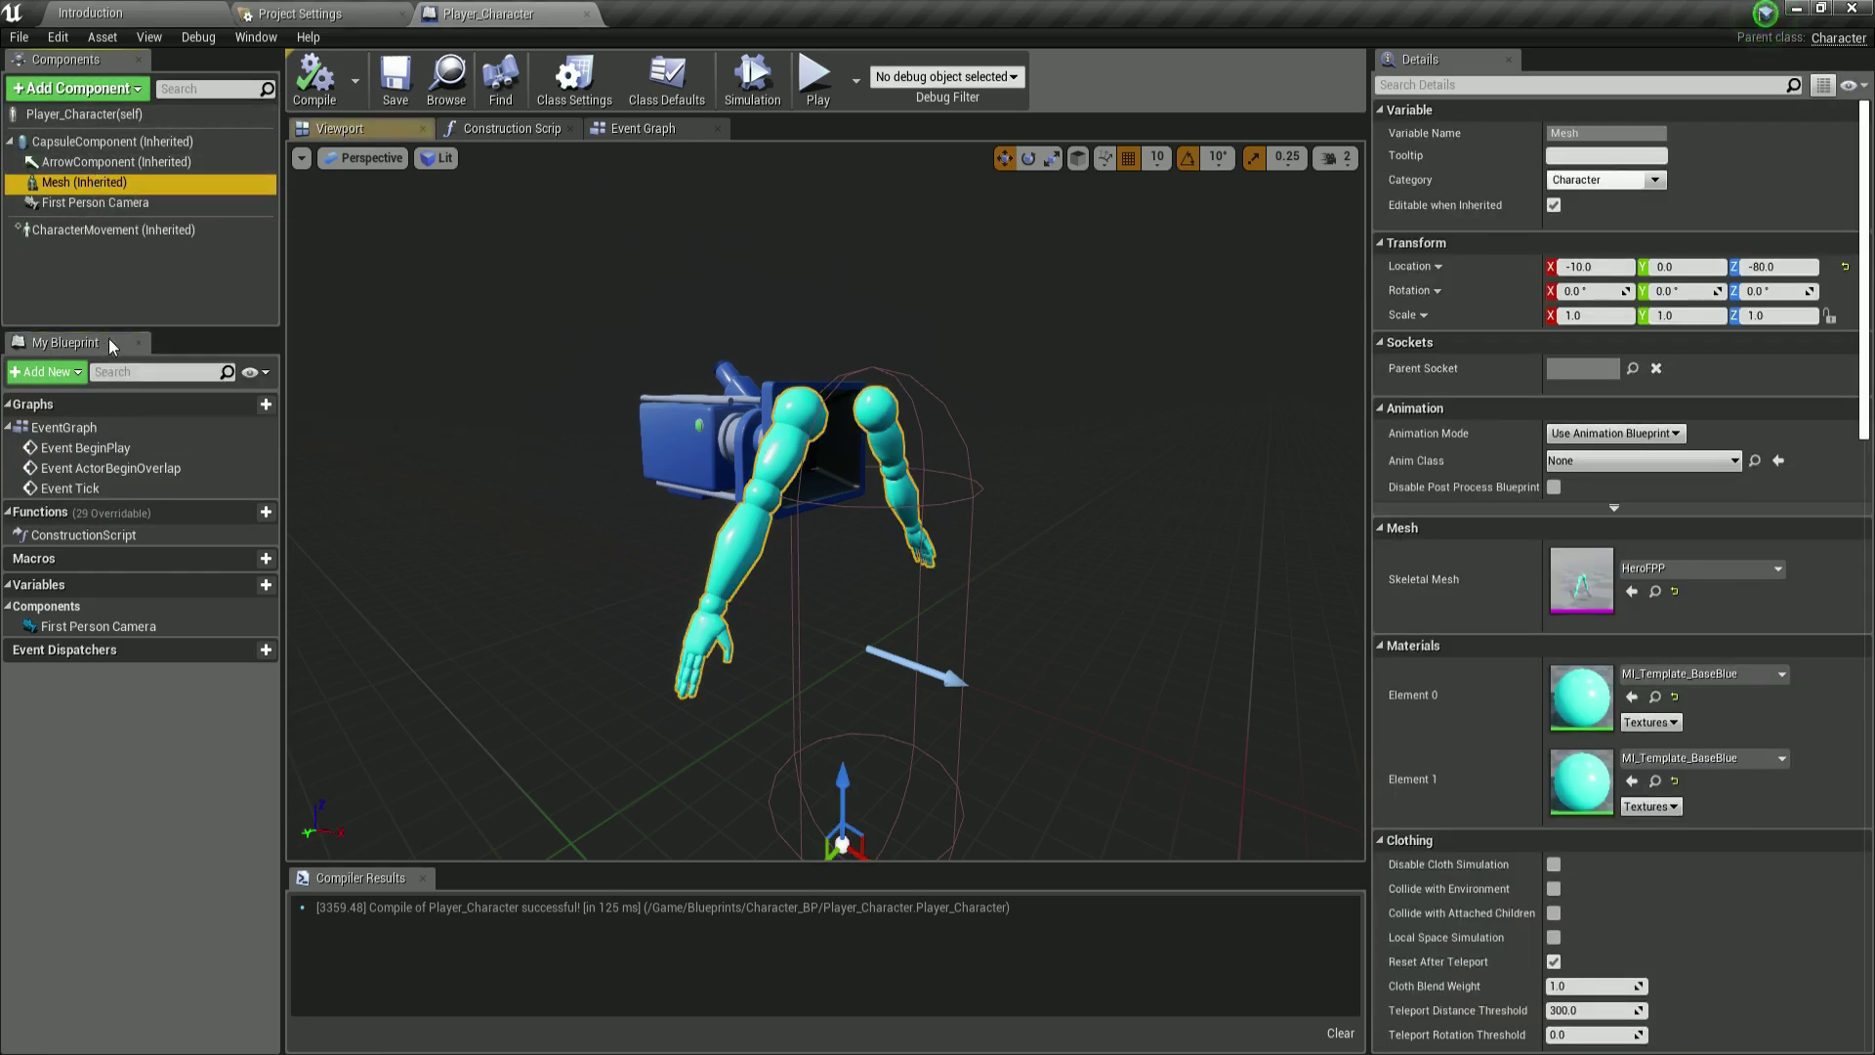
left_click(106, 256)
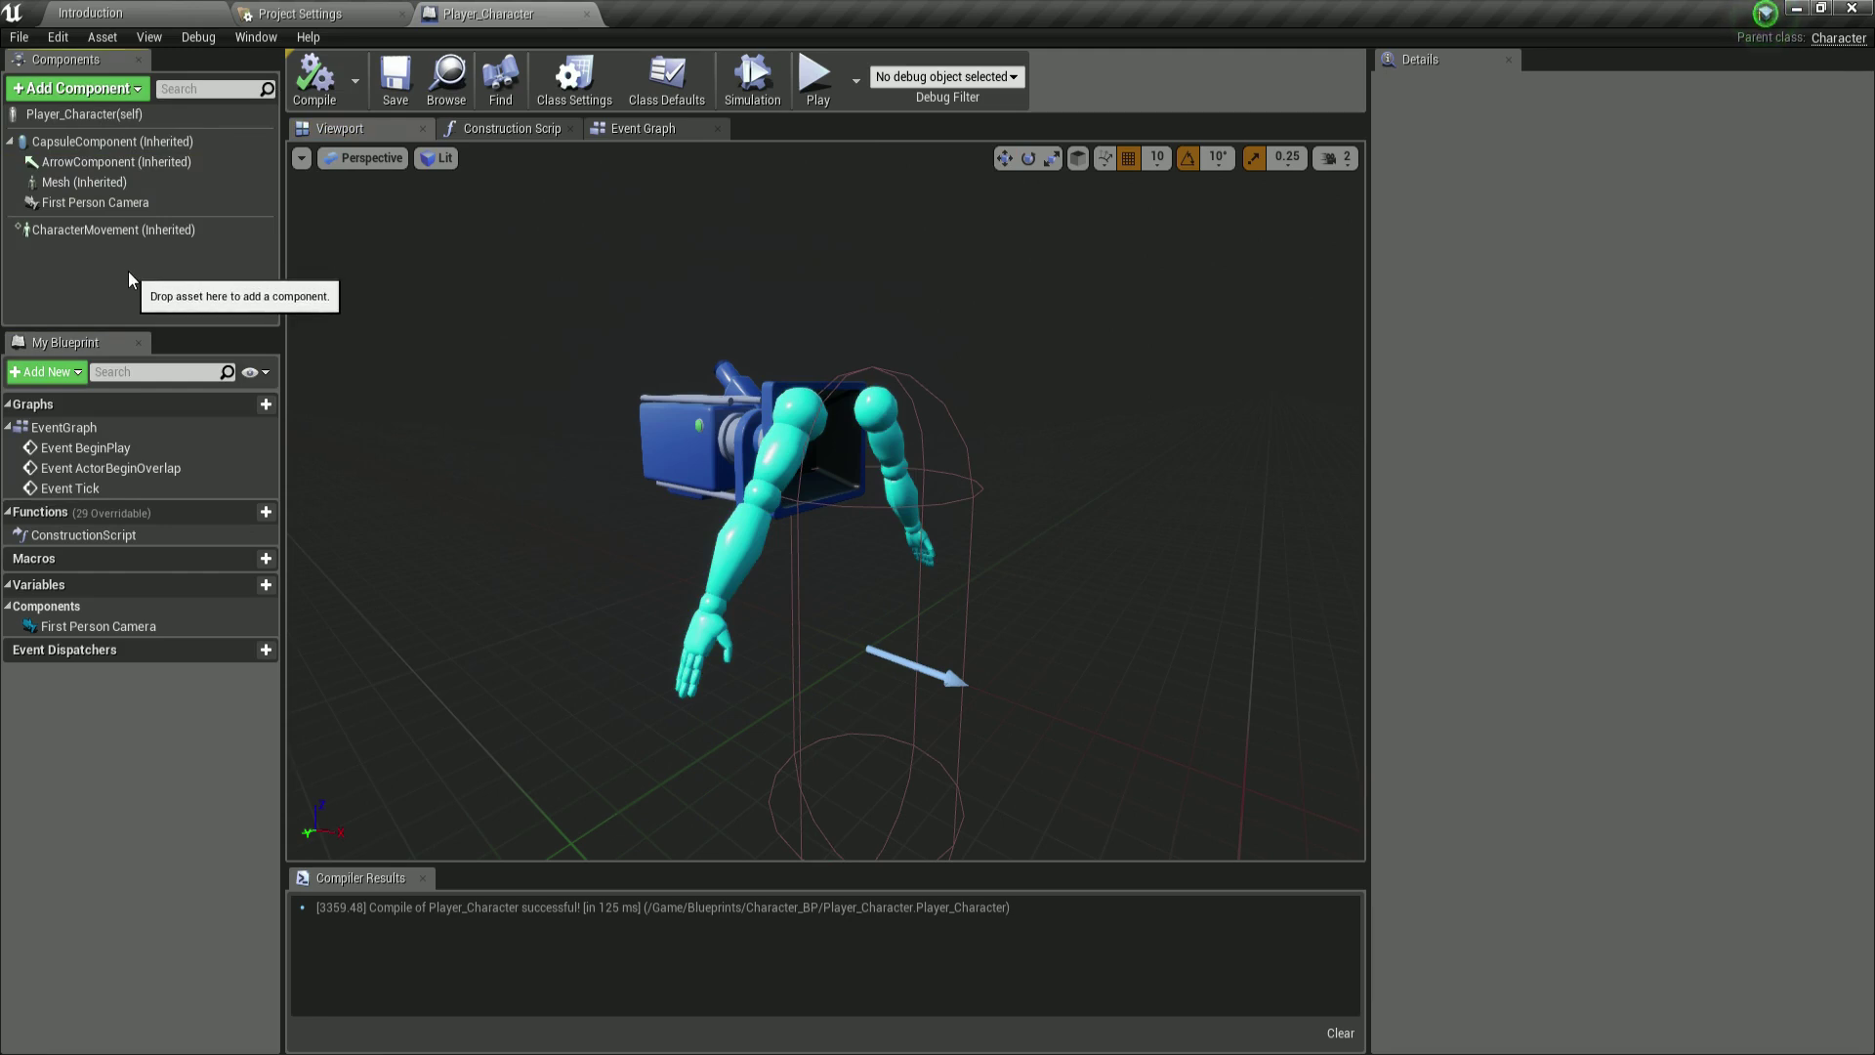
Step: Add an Audio component to the character and name it Knife Attack Sound
left_click(61, 89)
type("audio")
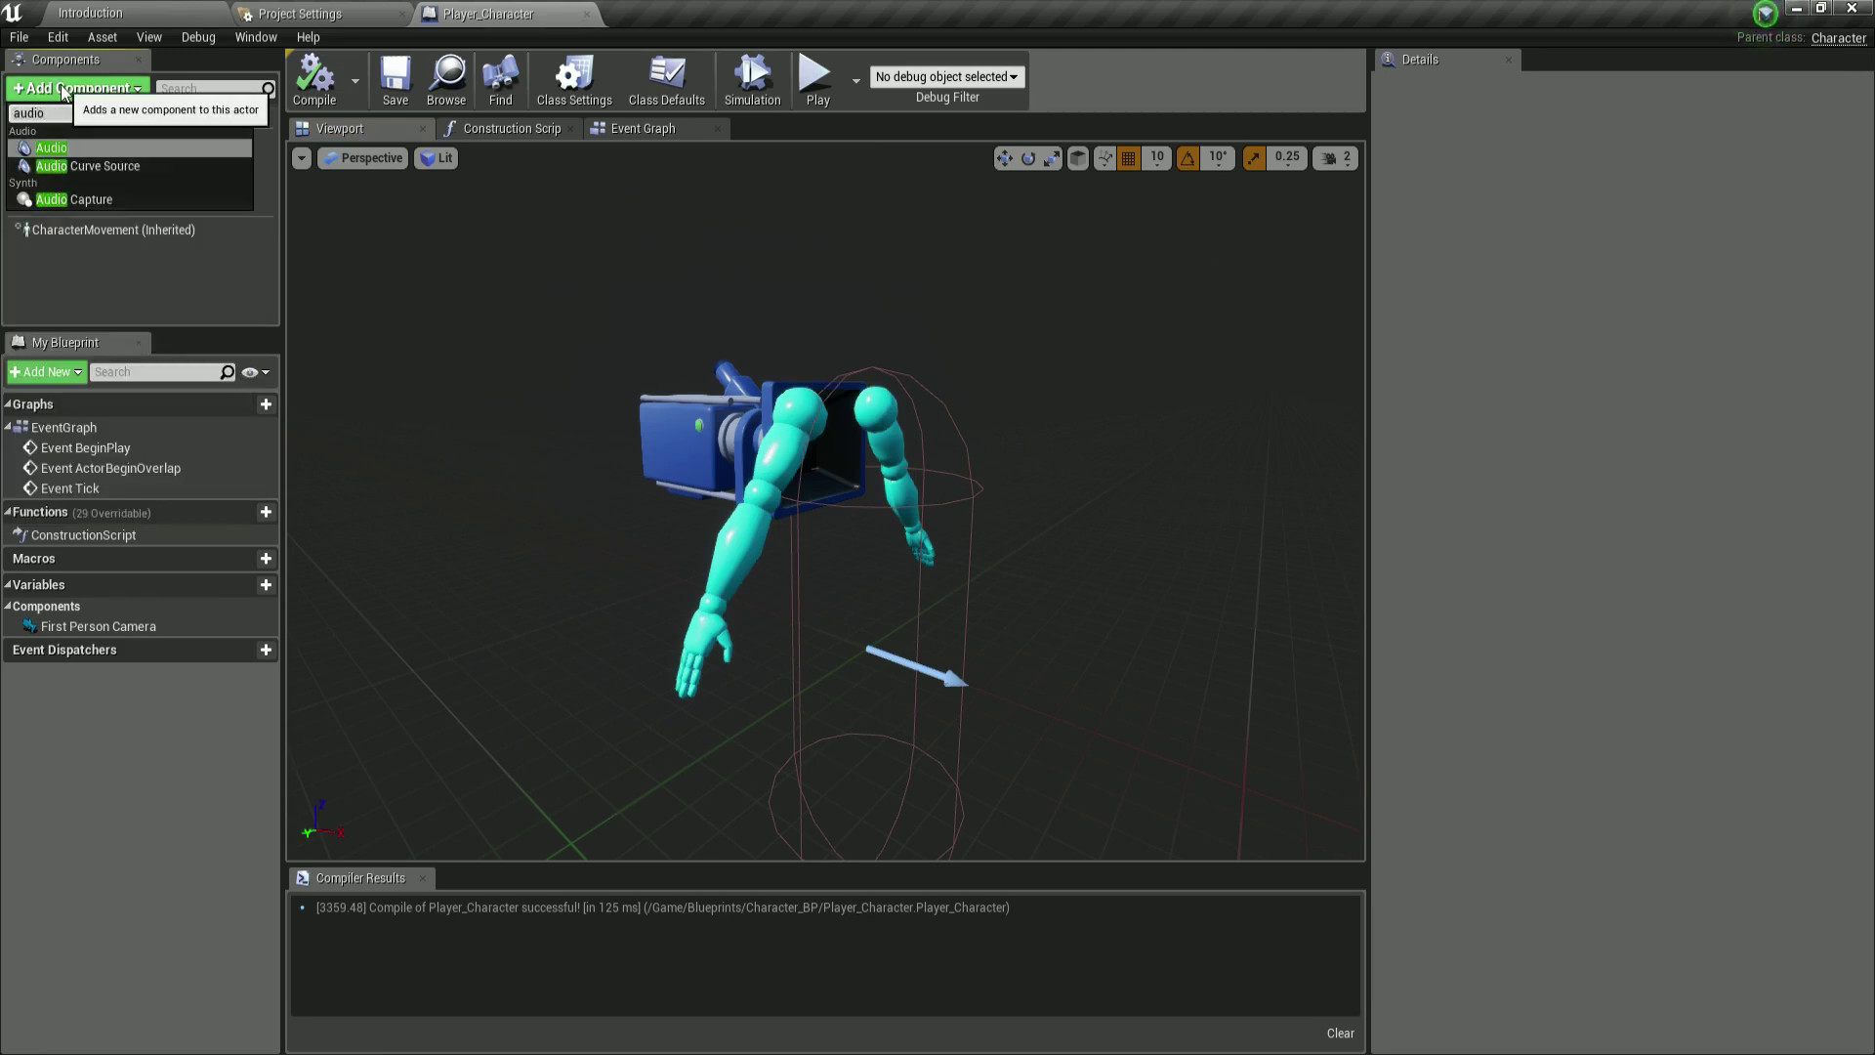
left_click(50, 147)
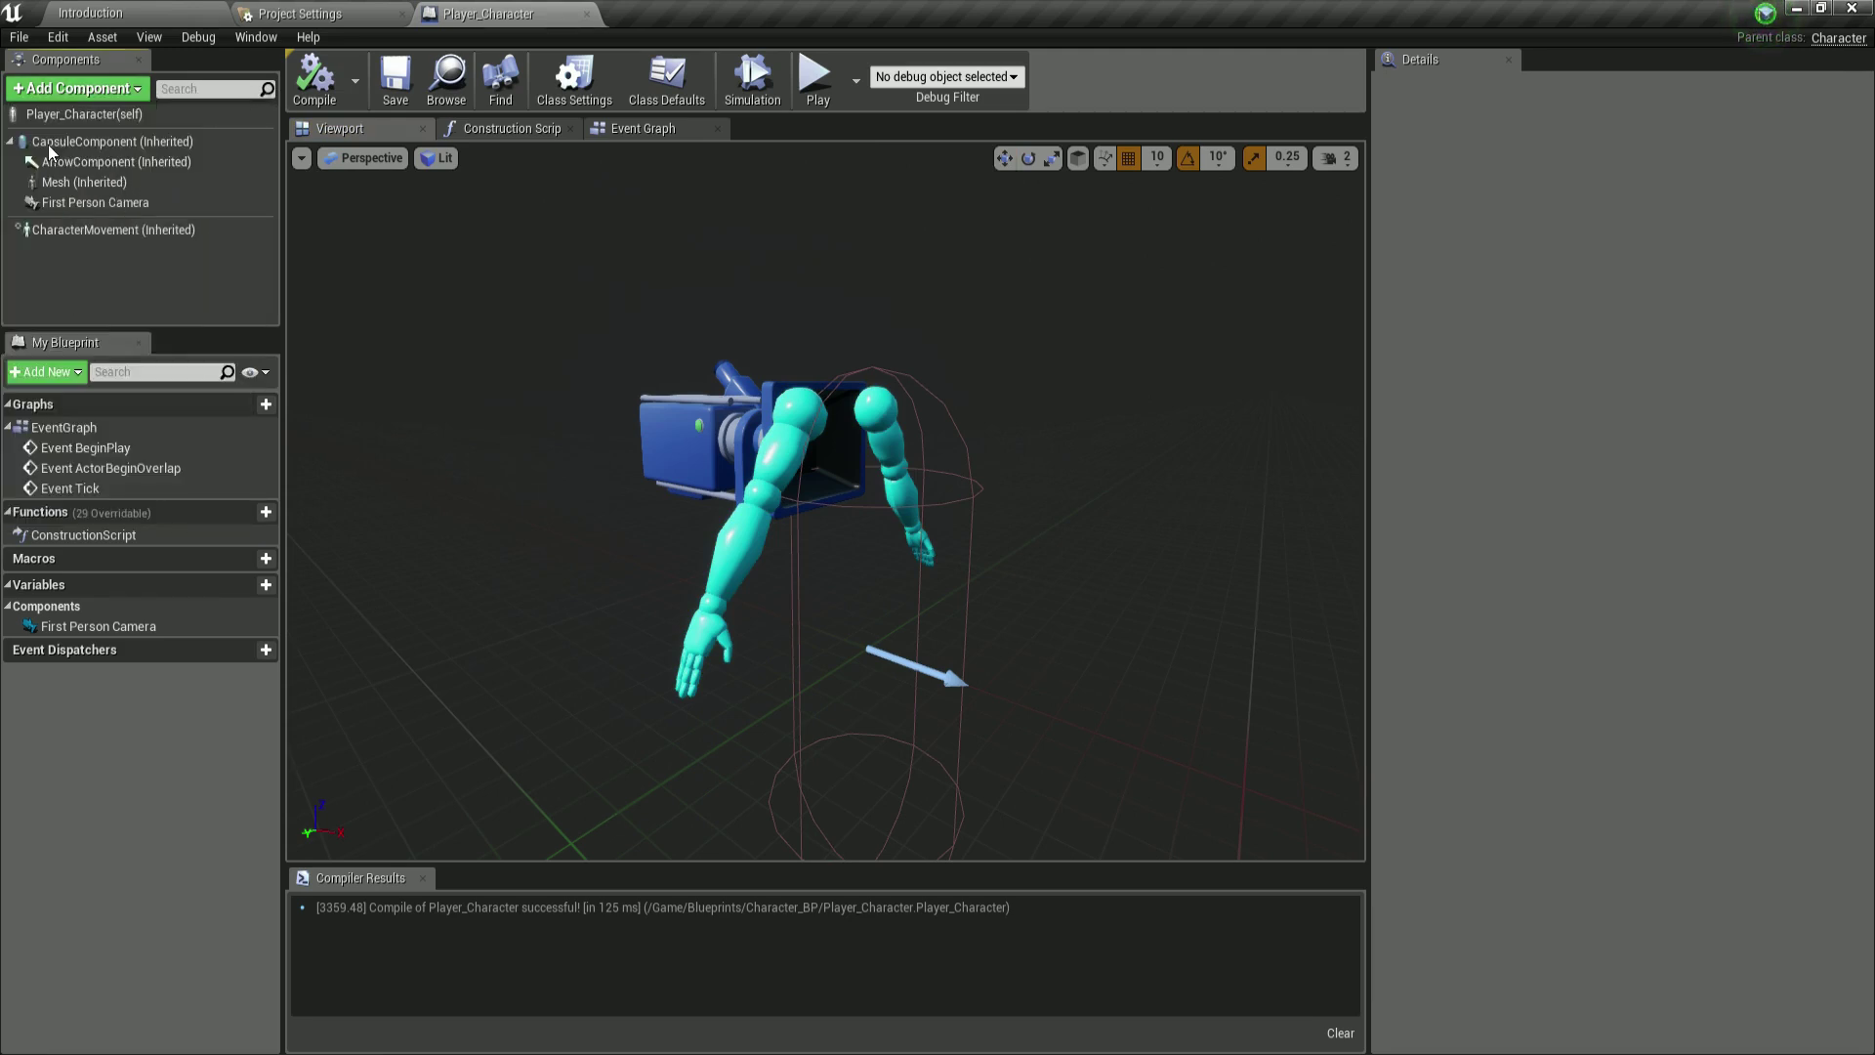
left_click(57, 225)
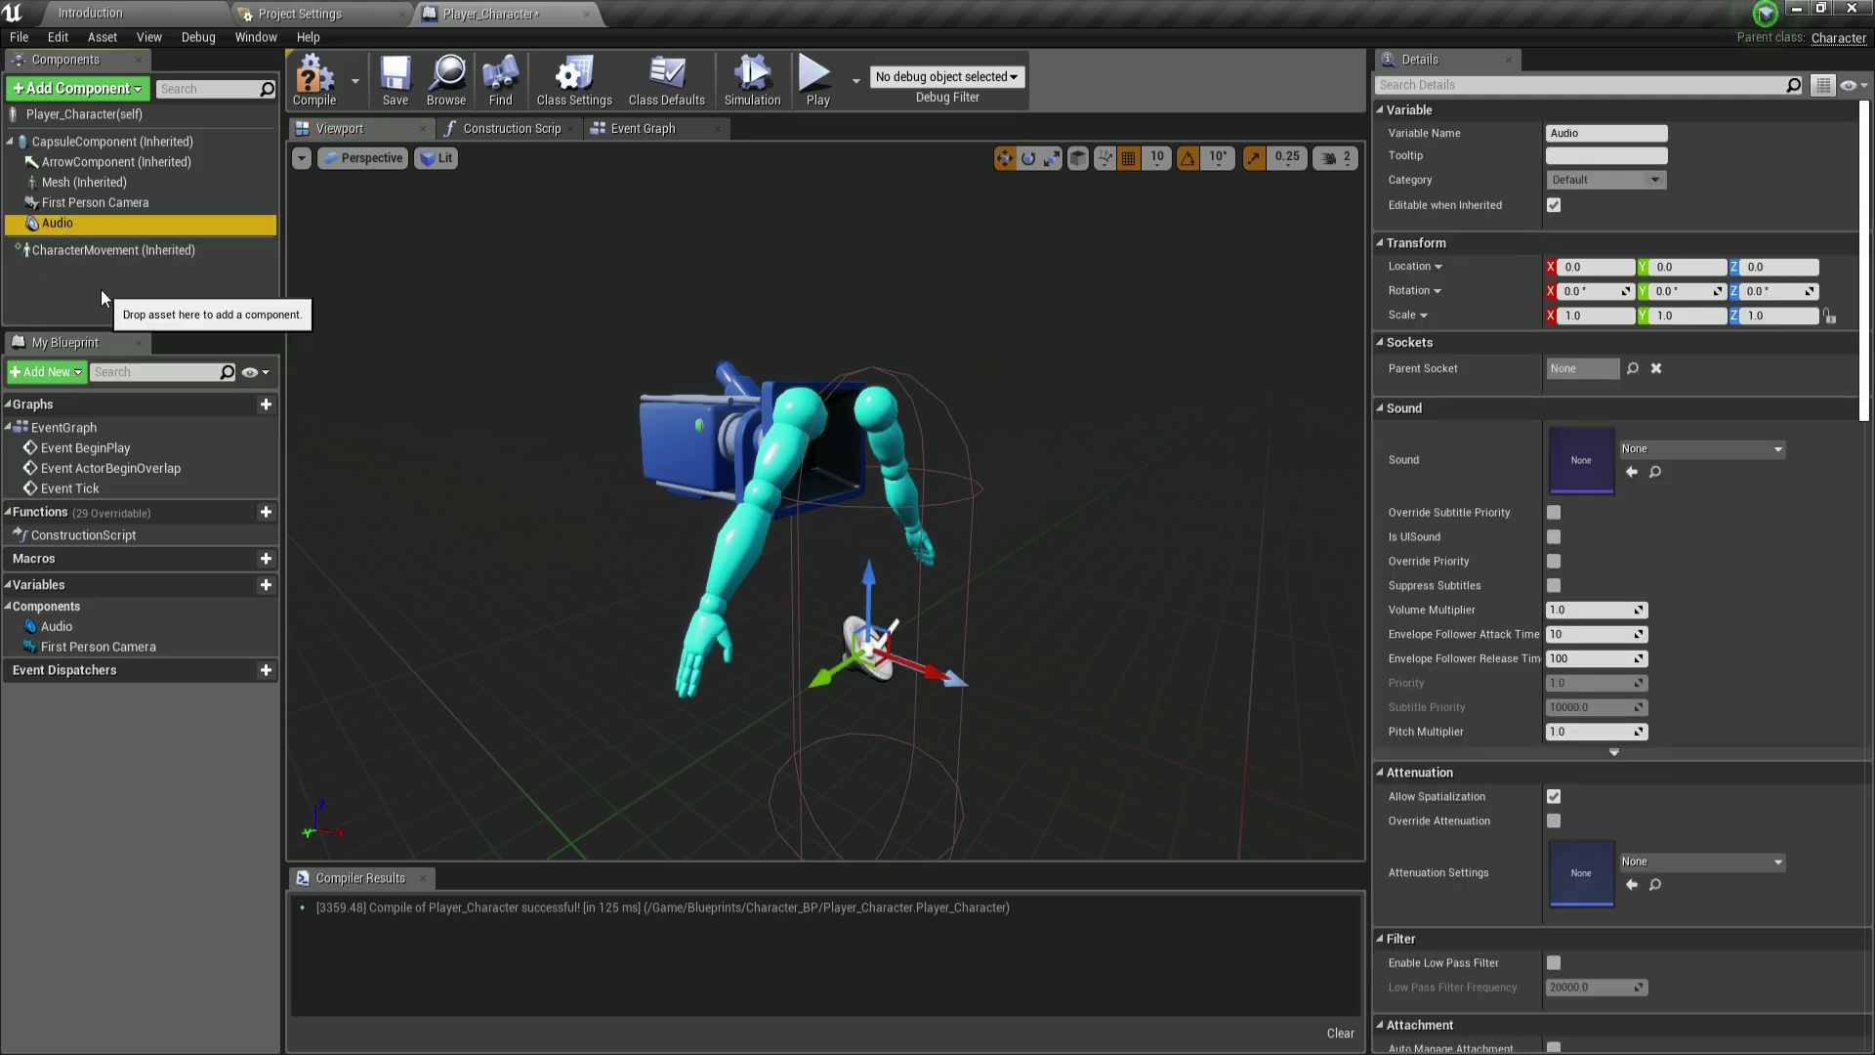
left_click(78, 227)
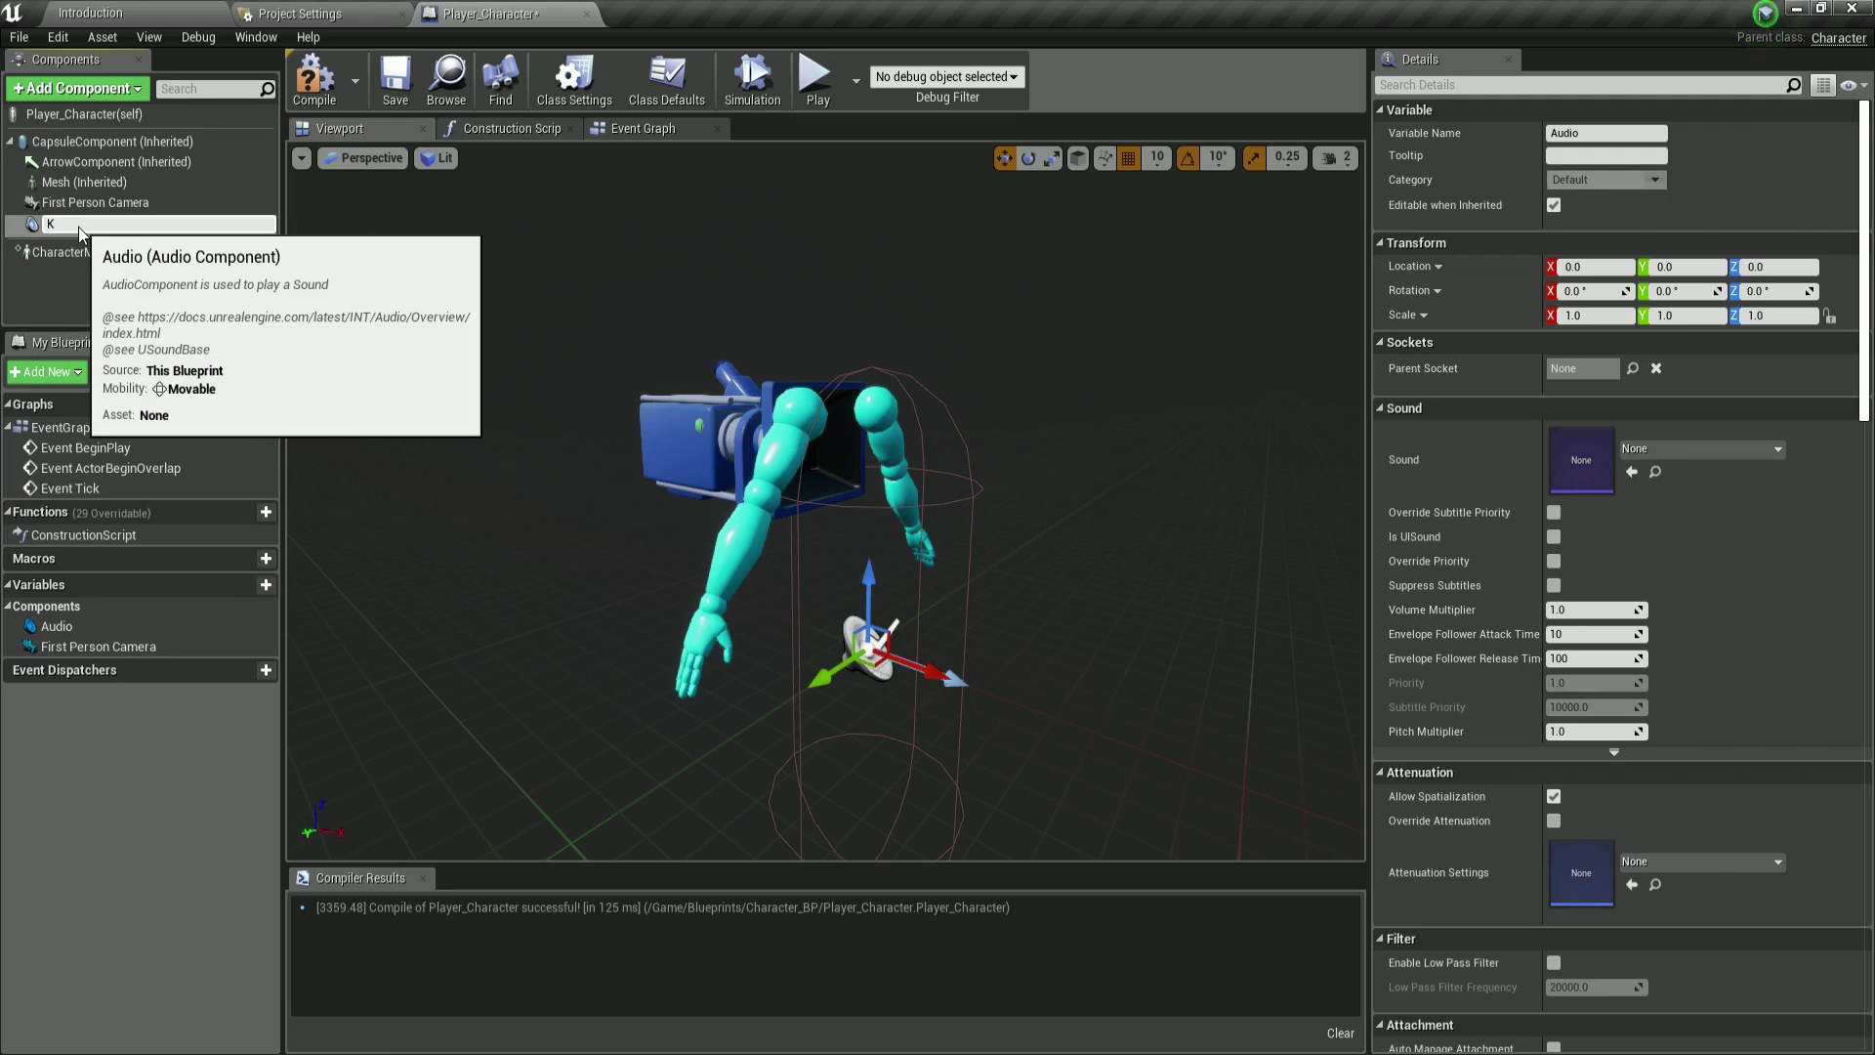
type("Knife Attack Sound")
left_click(88, 291)
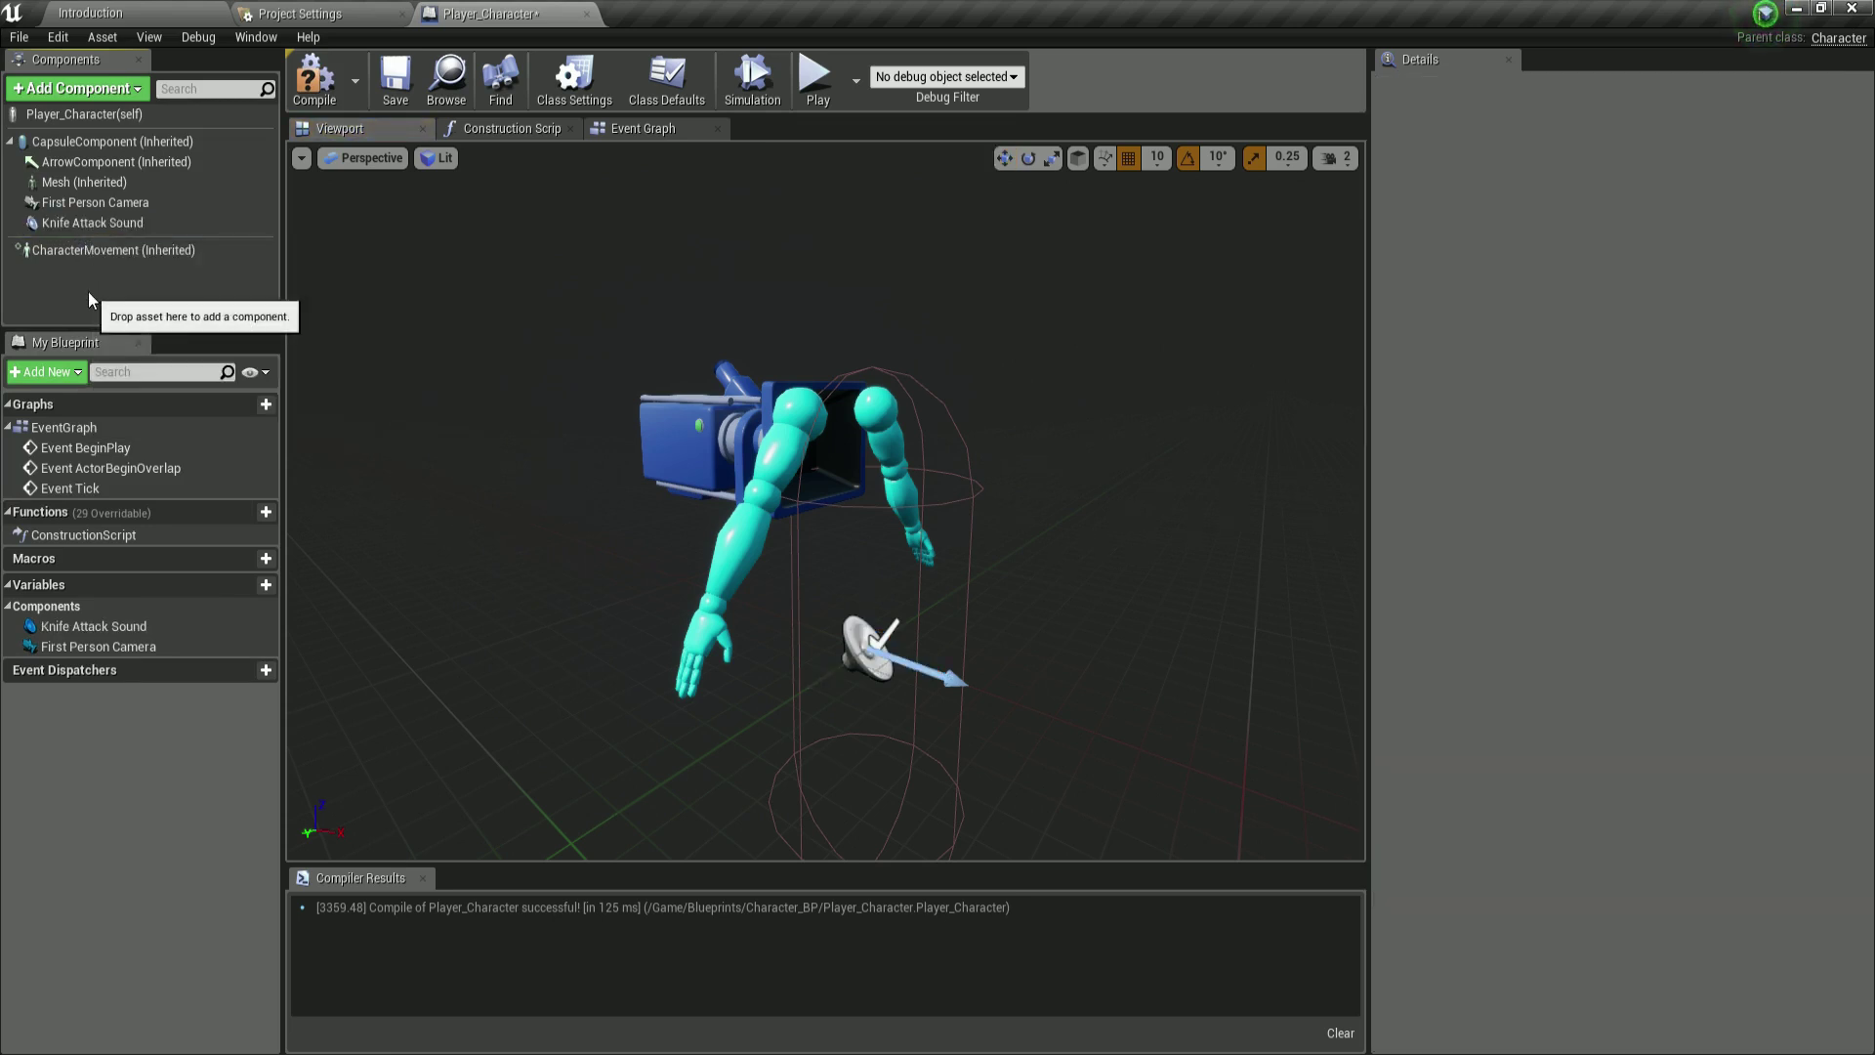
Step: Duplicate the Knife Attack Sound component twice and rename the first copy Empty Gun
left_click(88, 224)
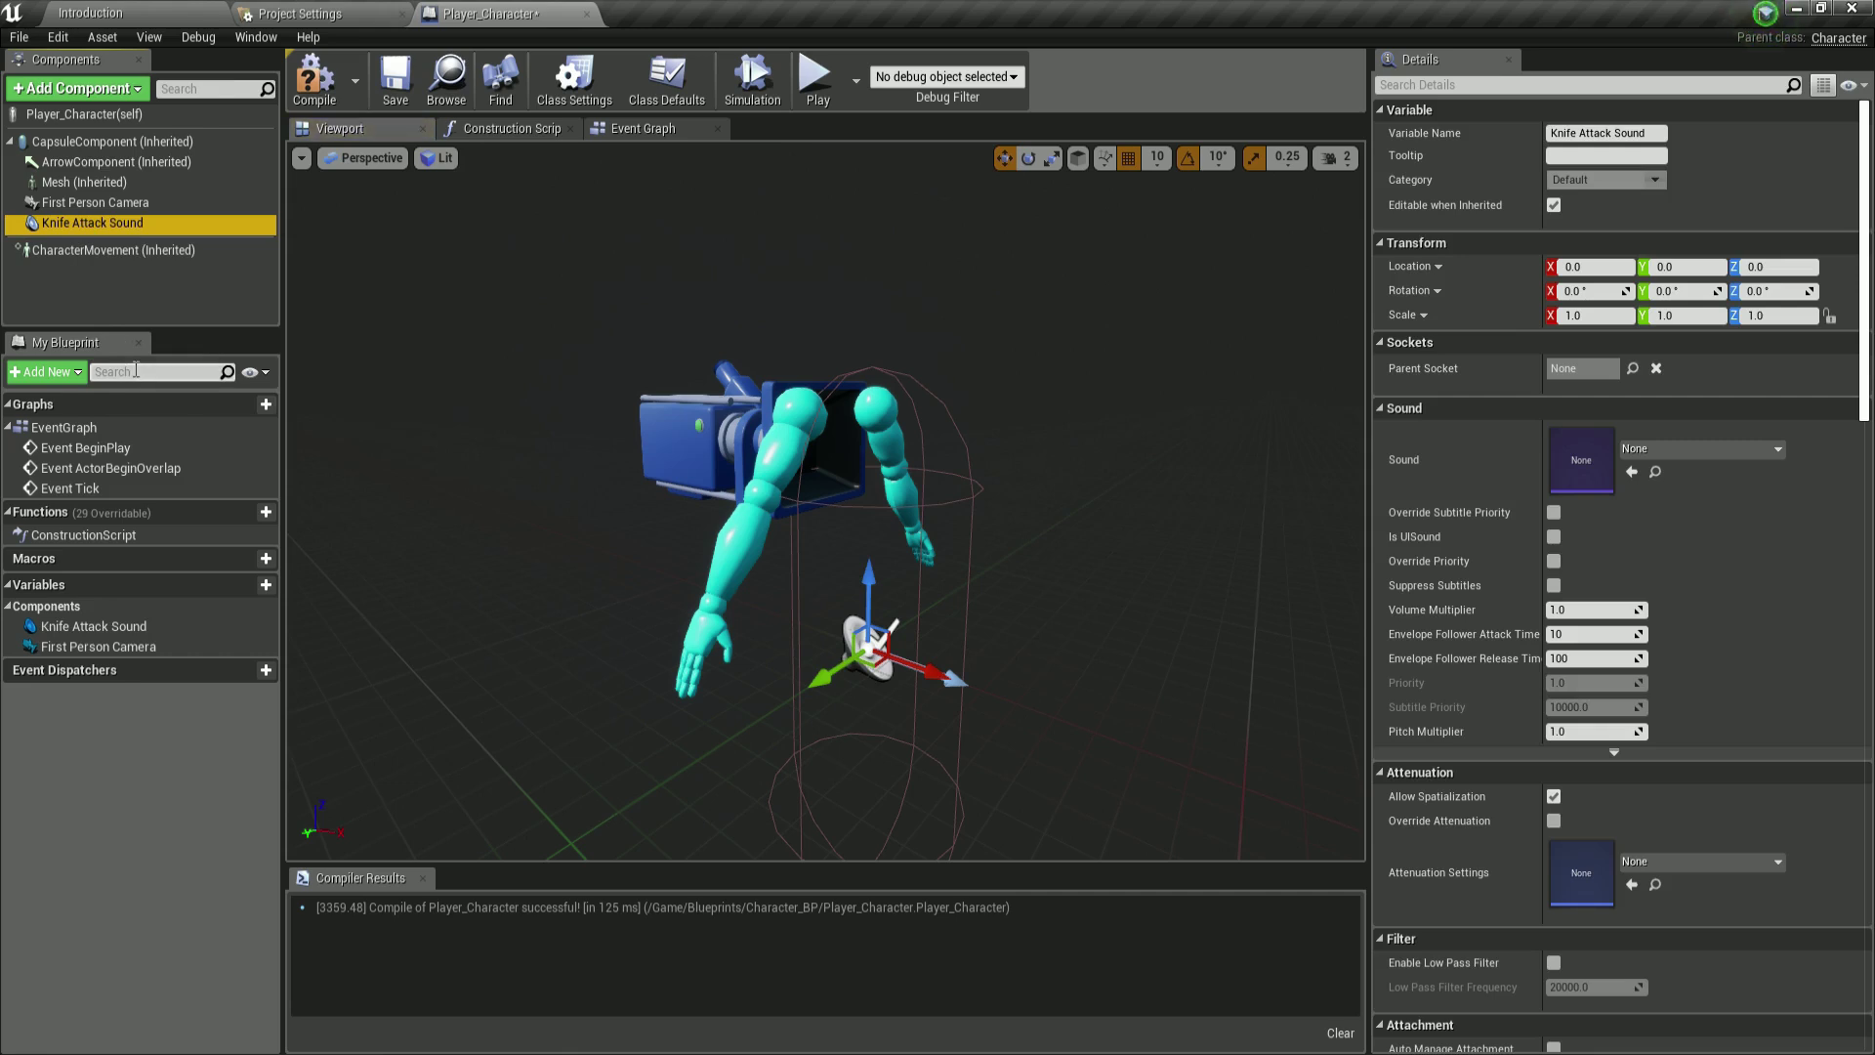
key("ctrl+w")
key("ctrl+w")
left_click(143, 244)
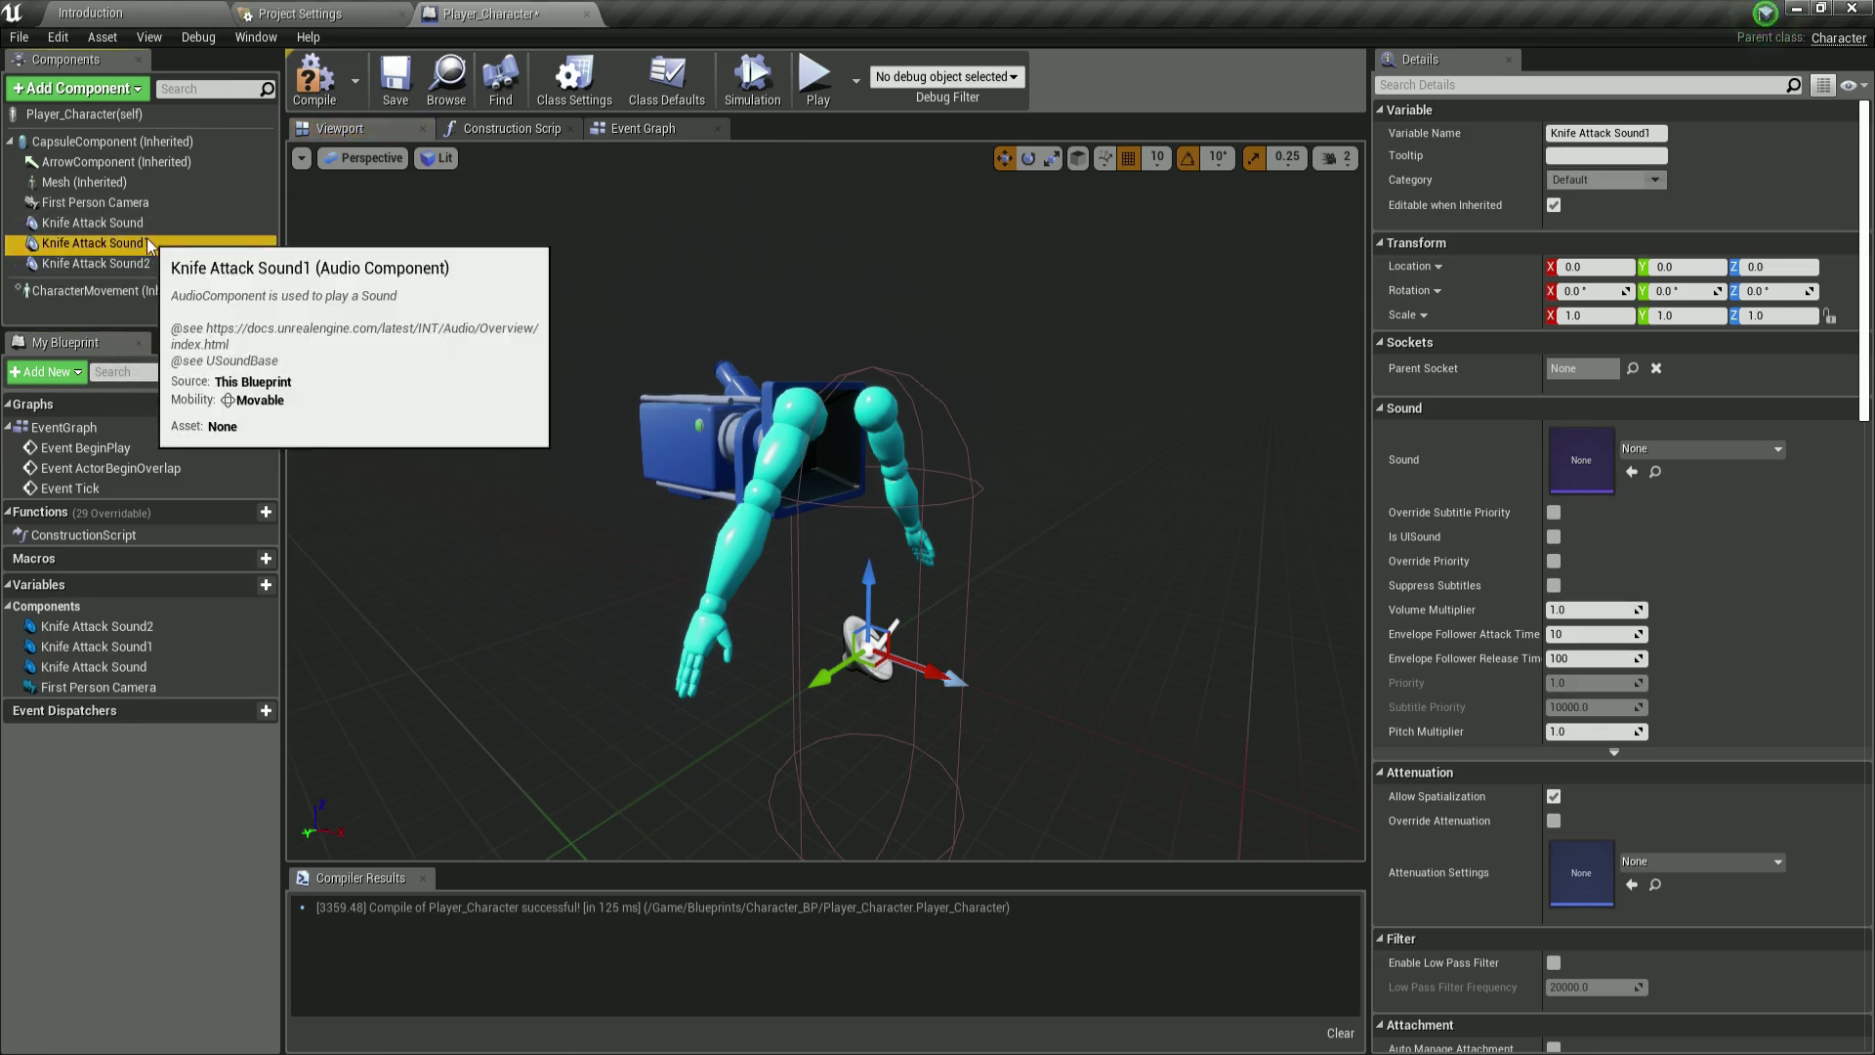
key("F2")
type("Empt")
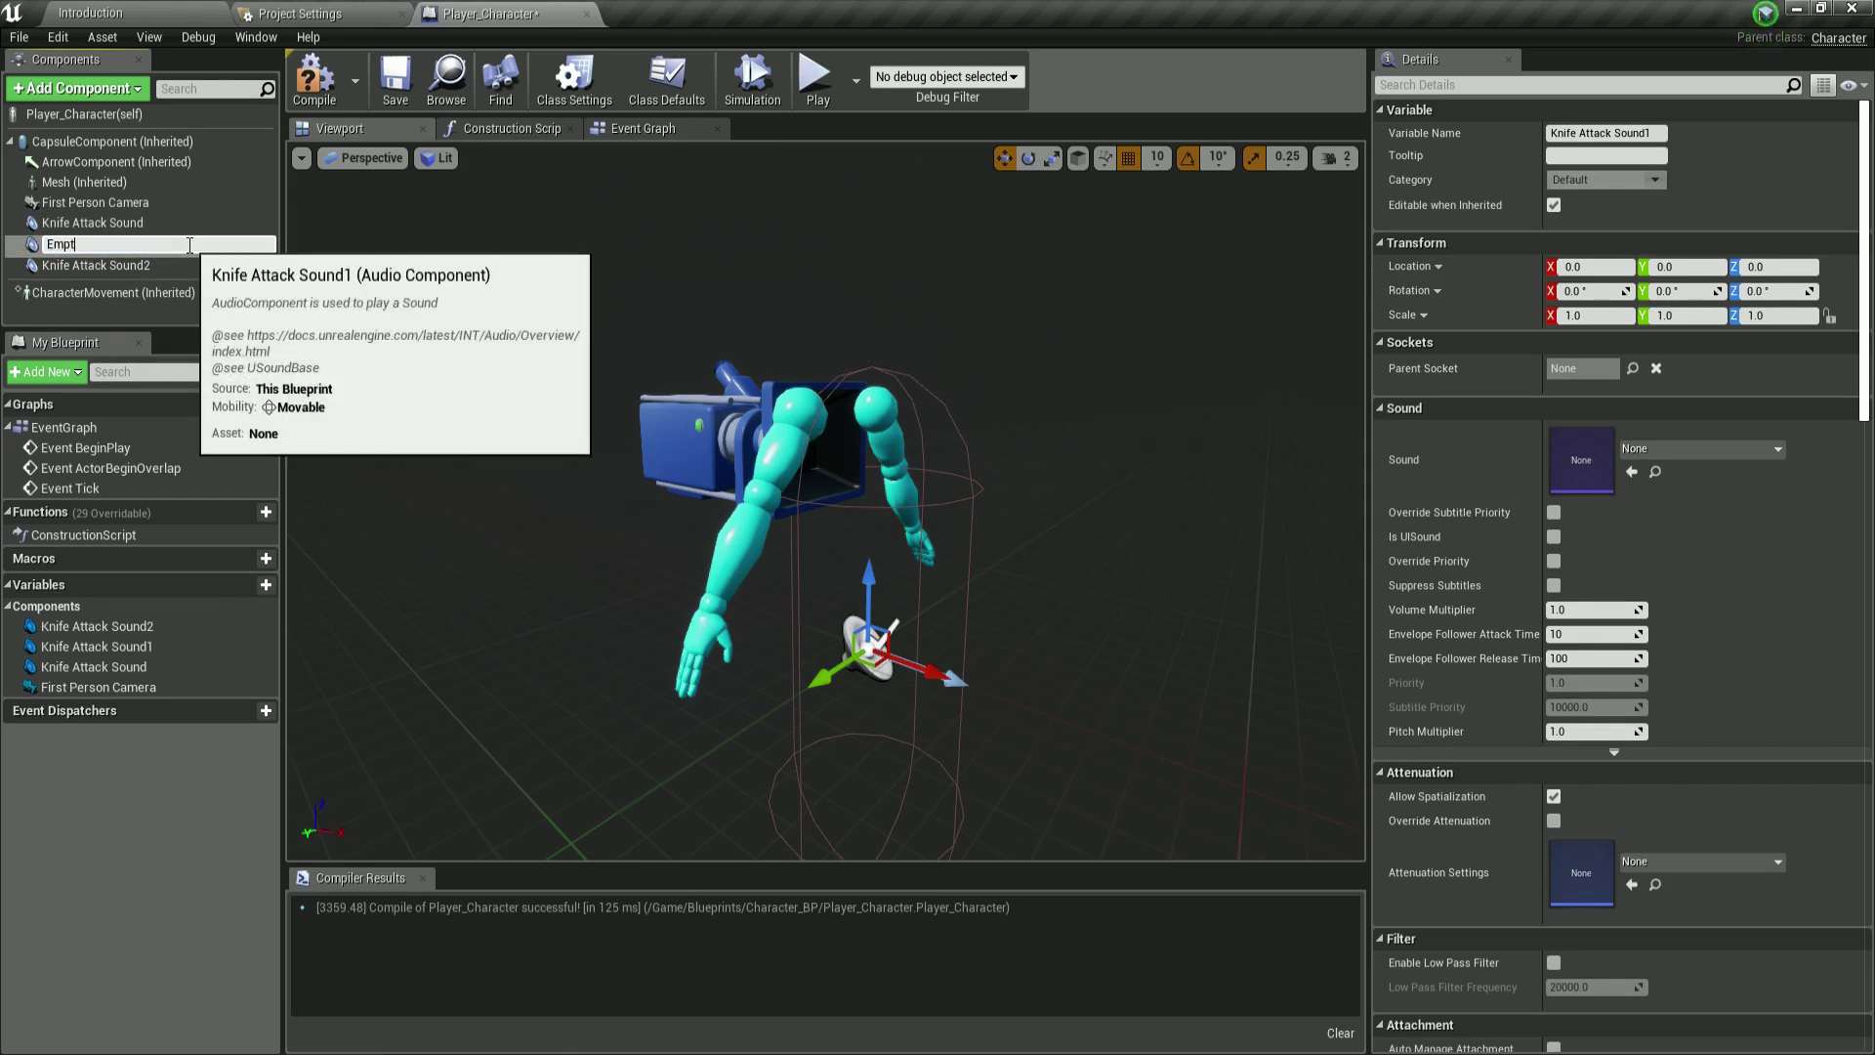
type("y Gun")
key("Return")
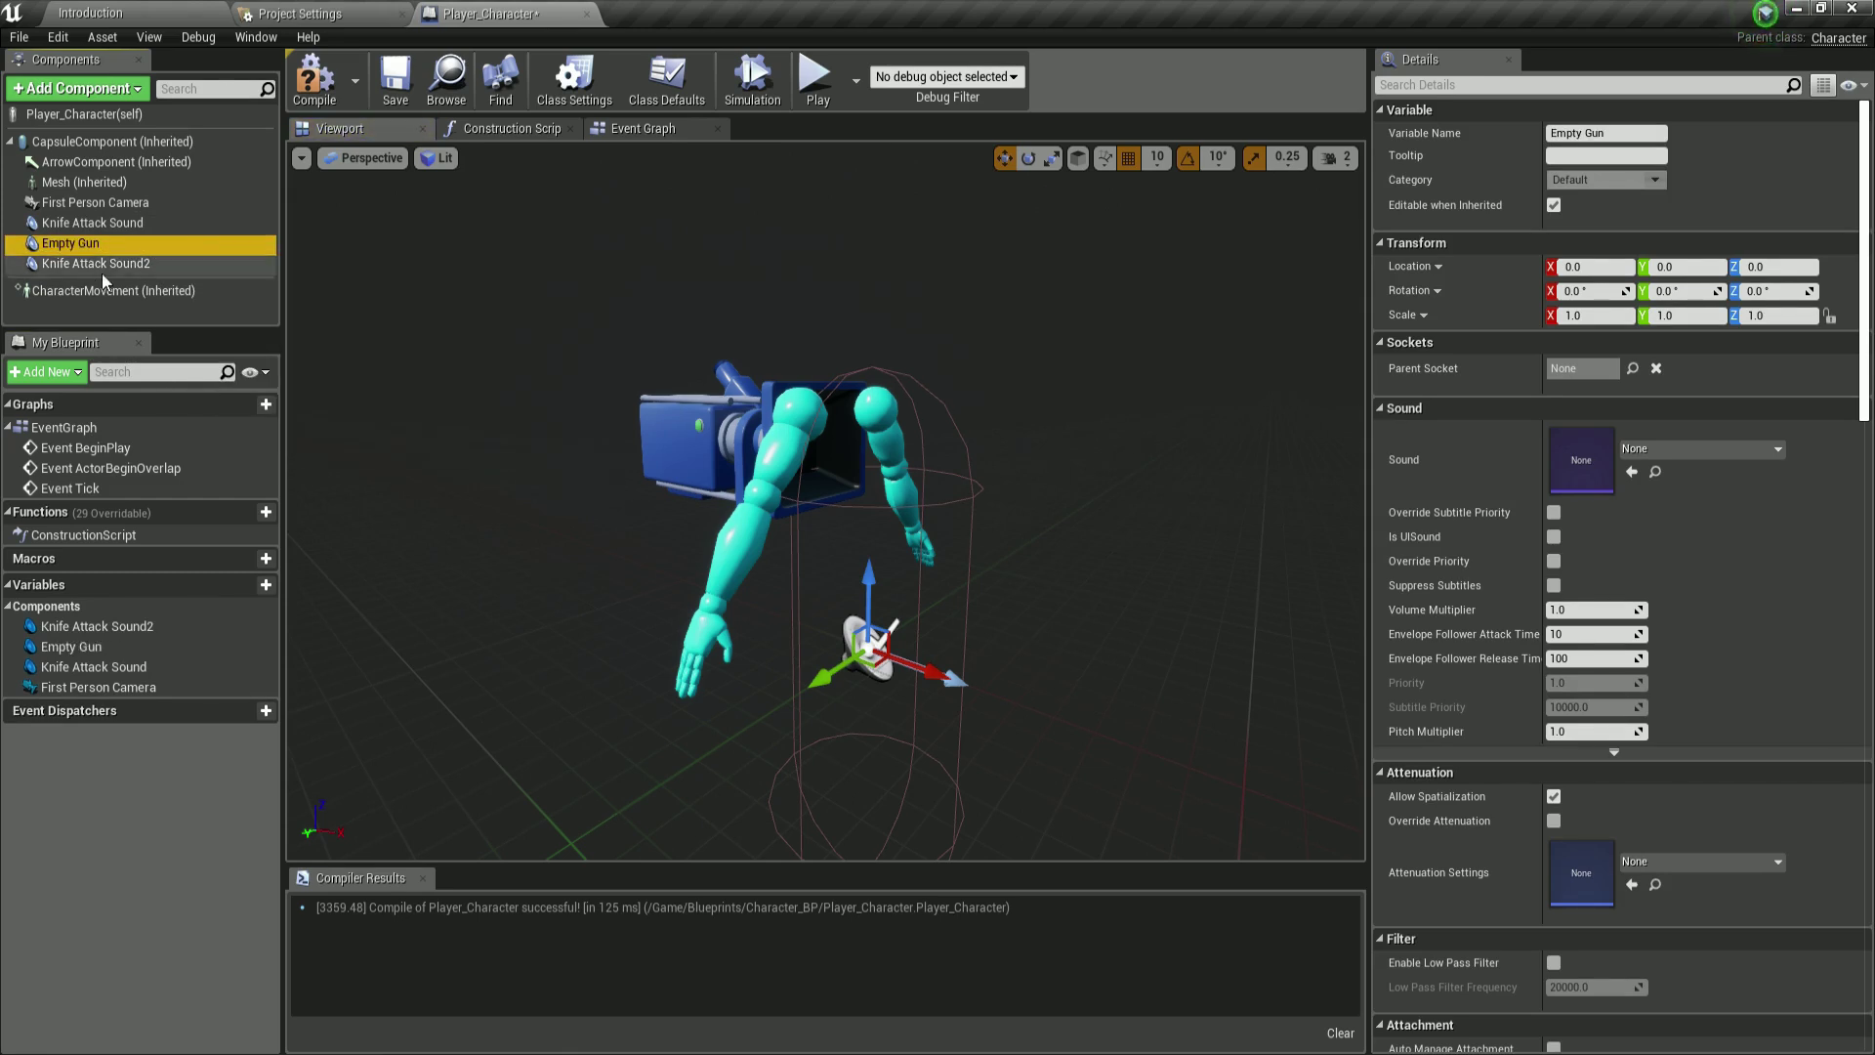
Step: Rename the second audio component copy Gun Attack Sound
left_click(149, 262)
key("F2")
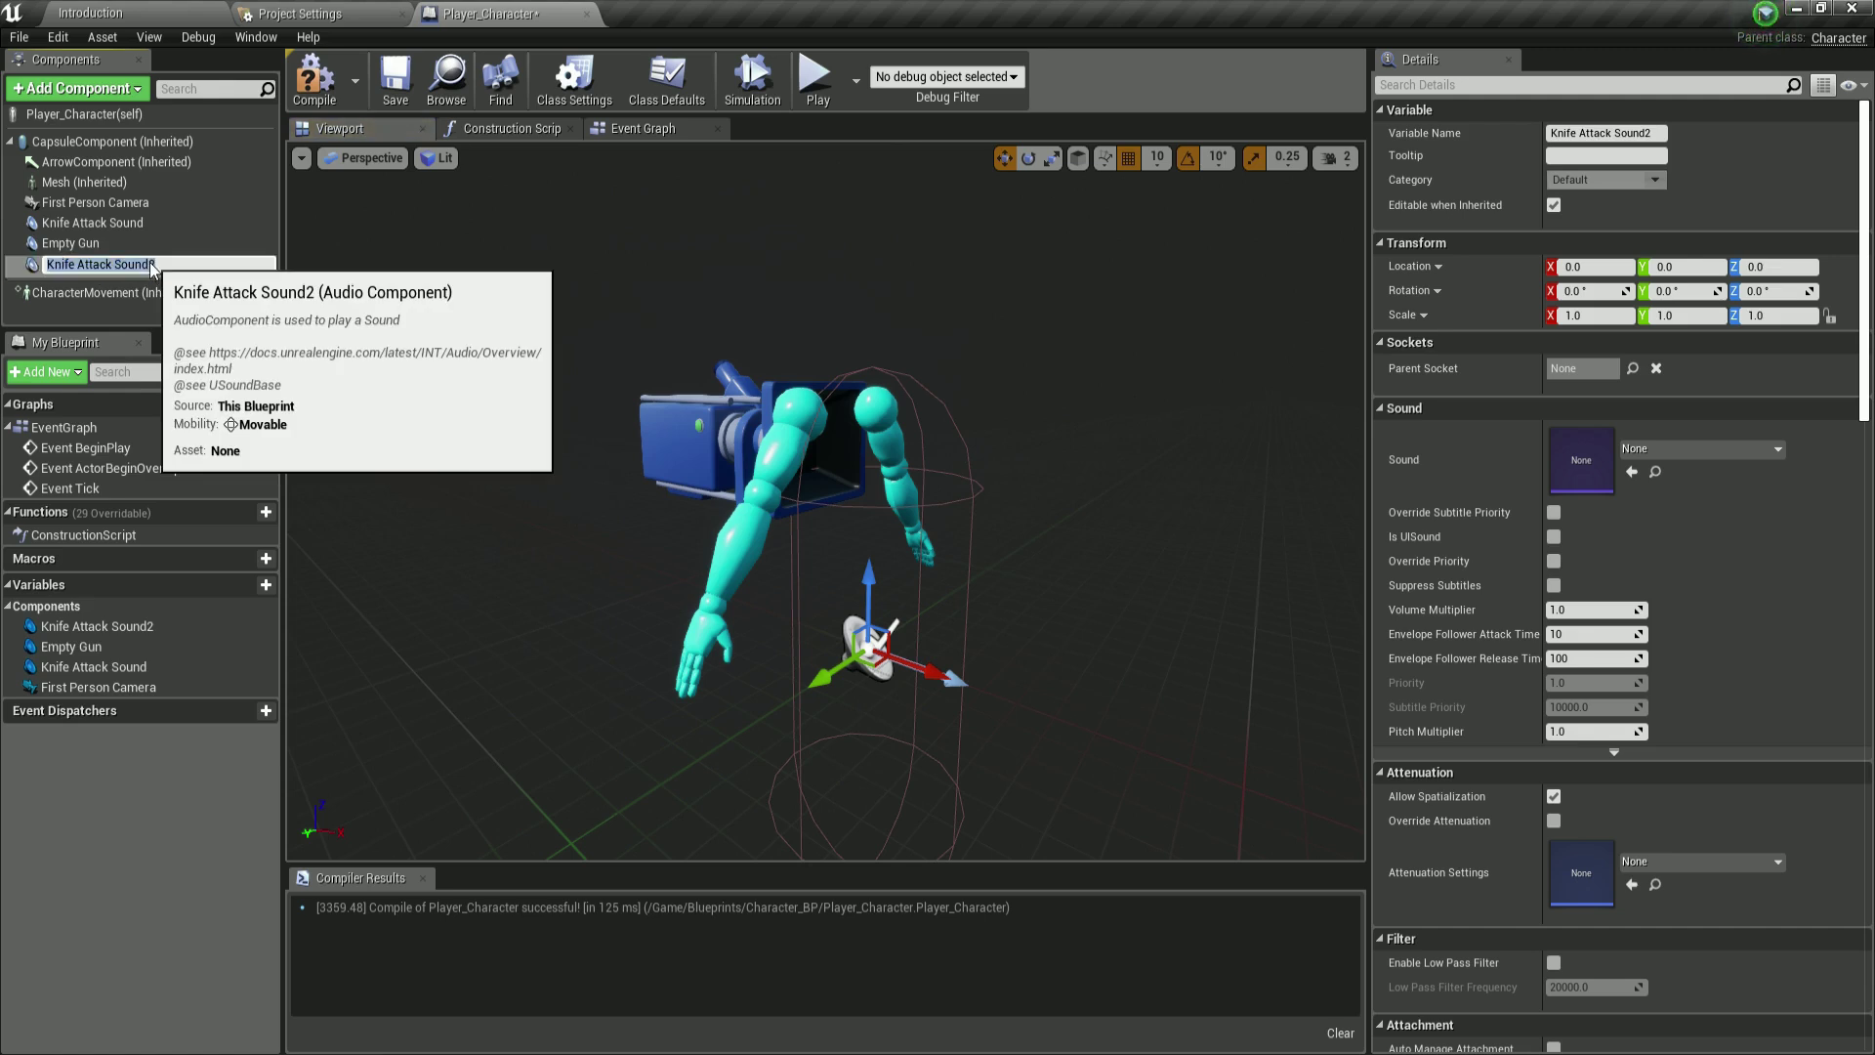
type("Gun Attack Sound")
key("Return")
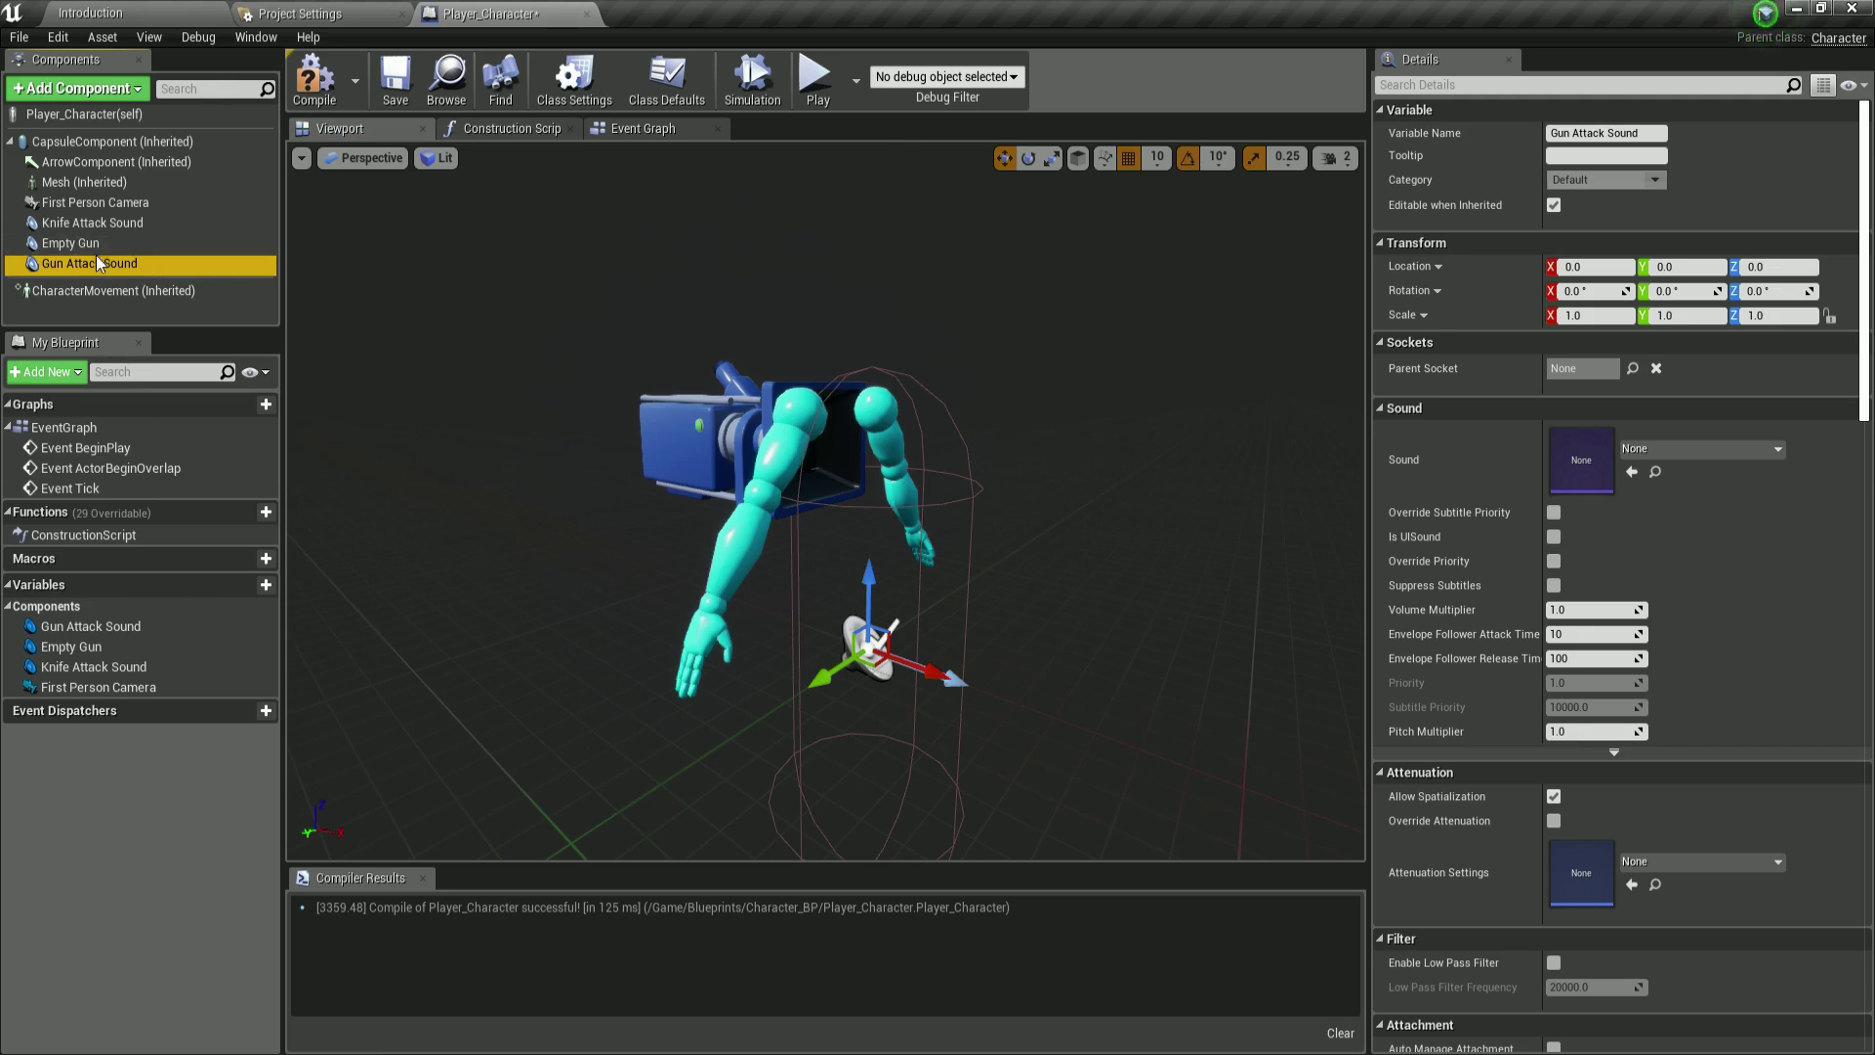
Step: Assign the knifeSlash sound wave to Knife Attack Sound and the emptyWeapon sound wave to Empty Gun
left_click(101, 225)
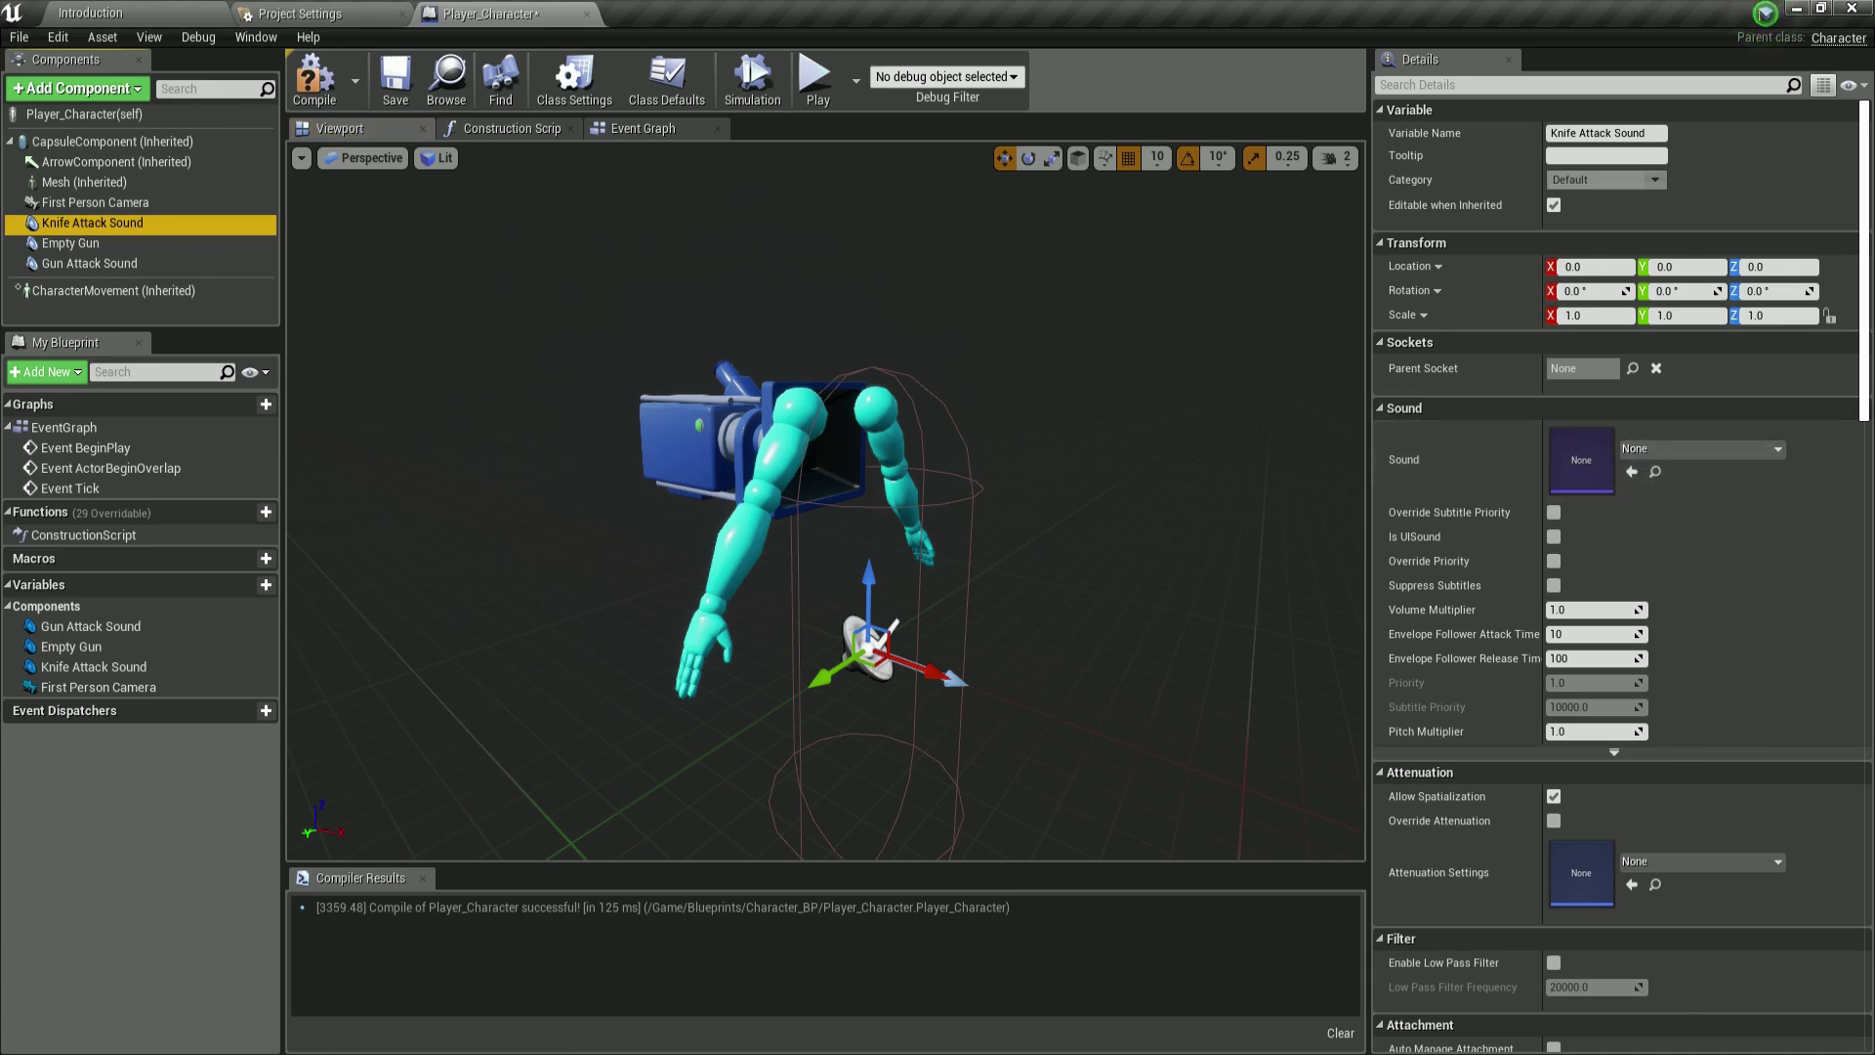
left_click(1666, 449)
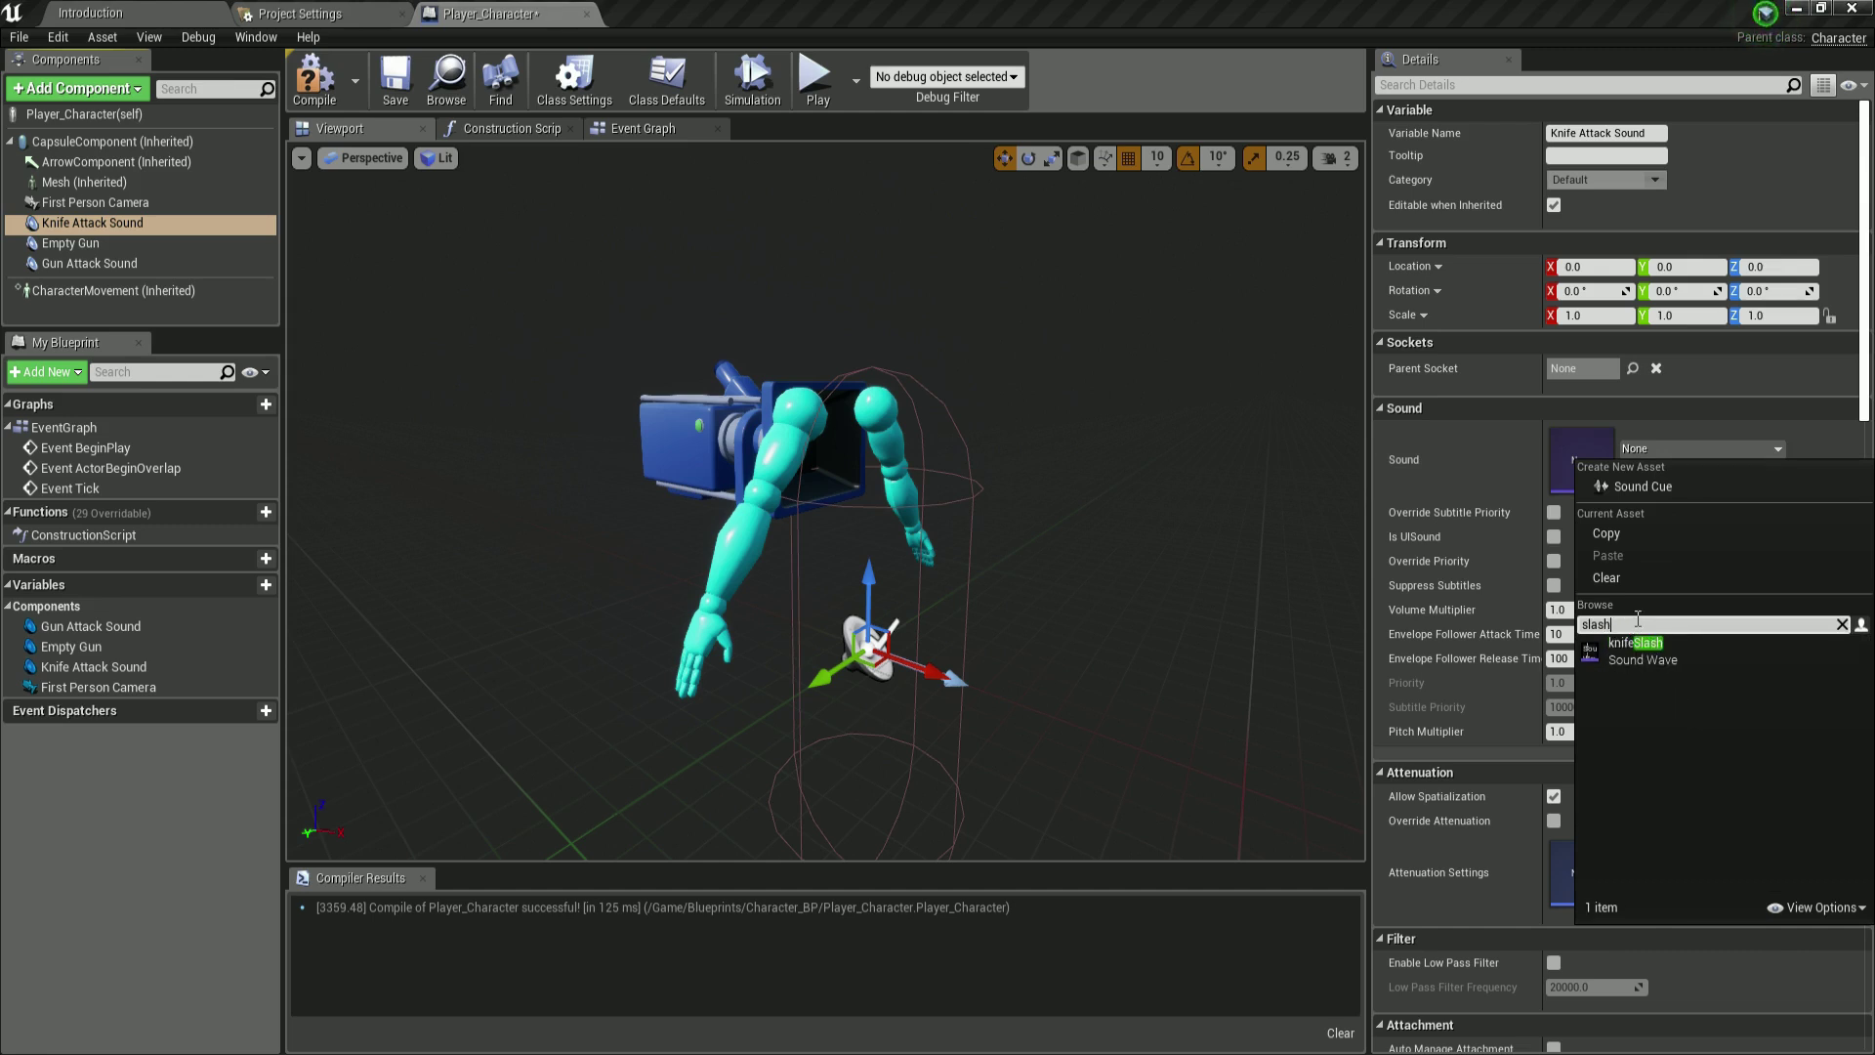
left_click(1635, 646)
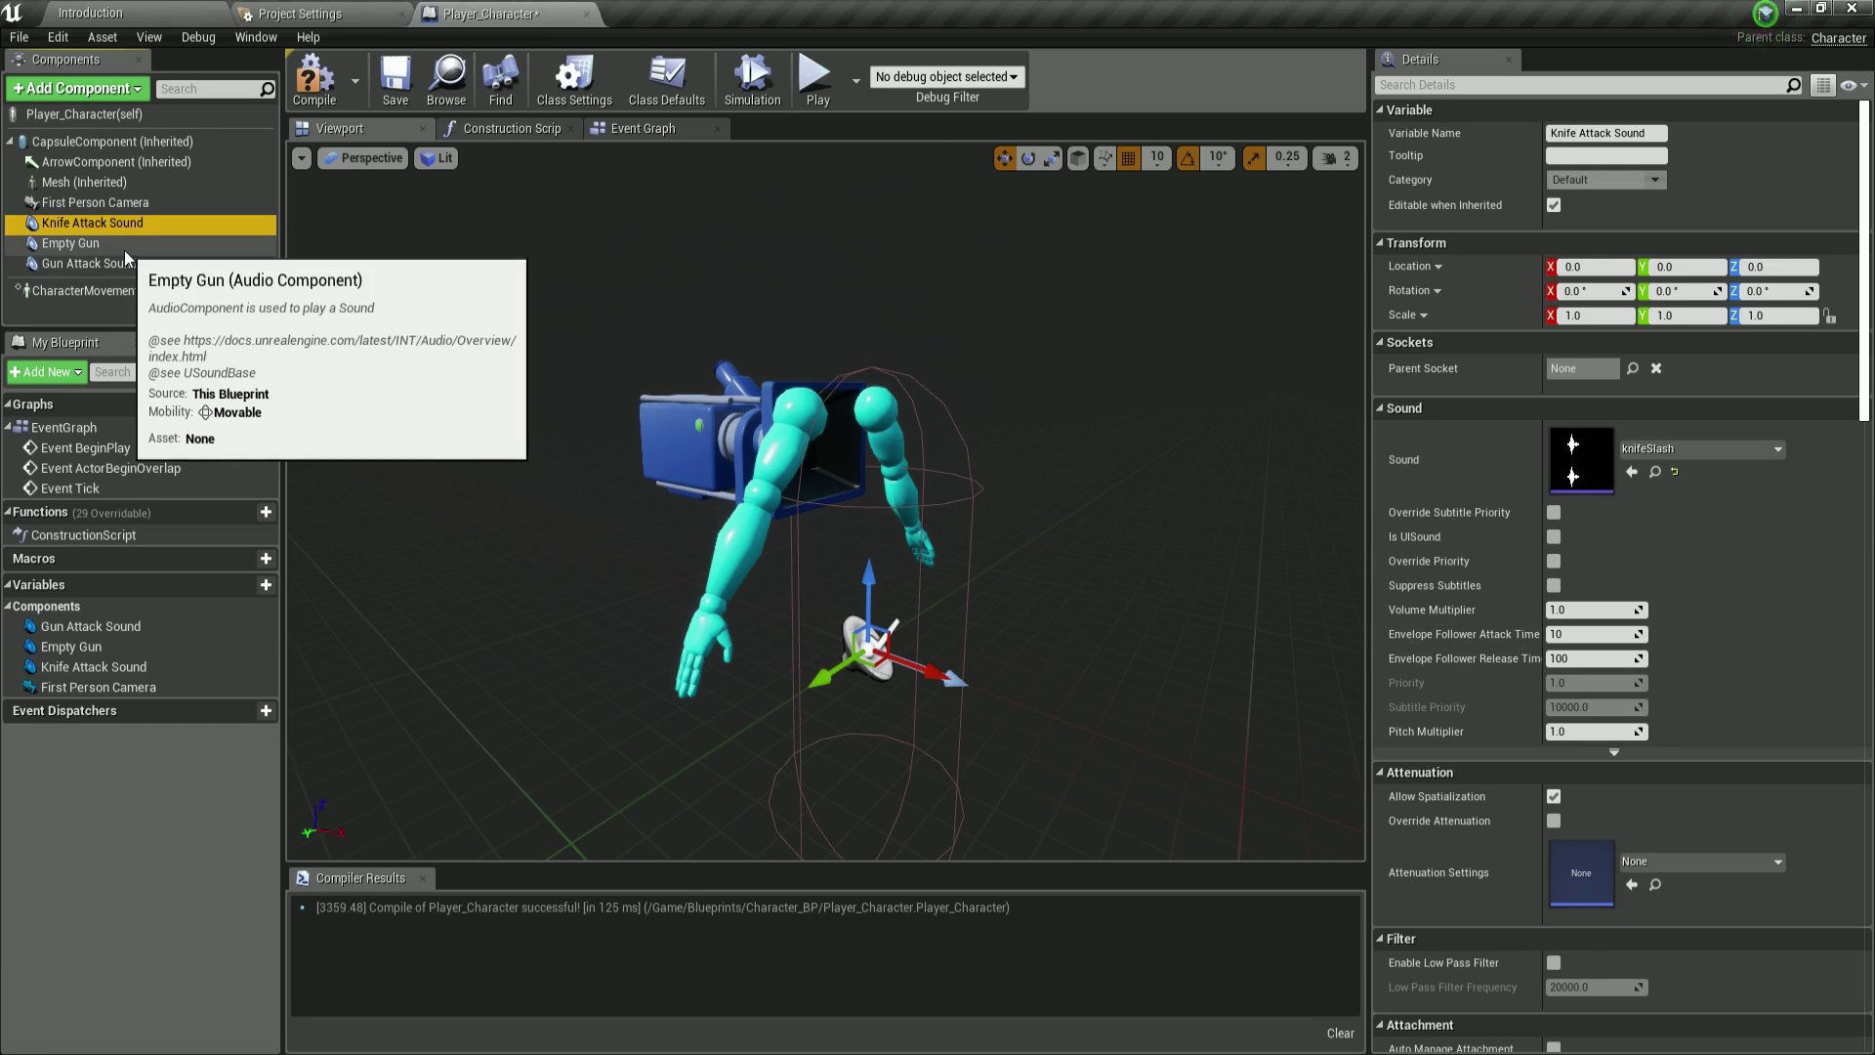
left_click(67, 244)
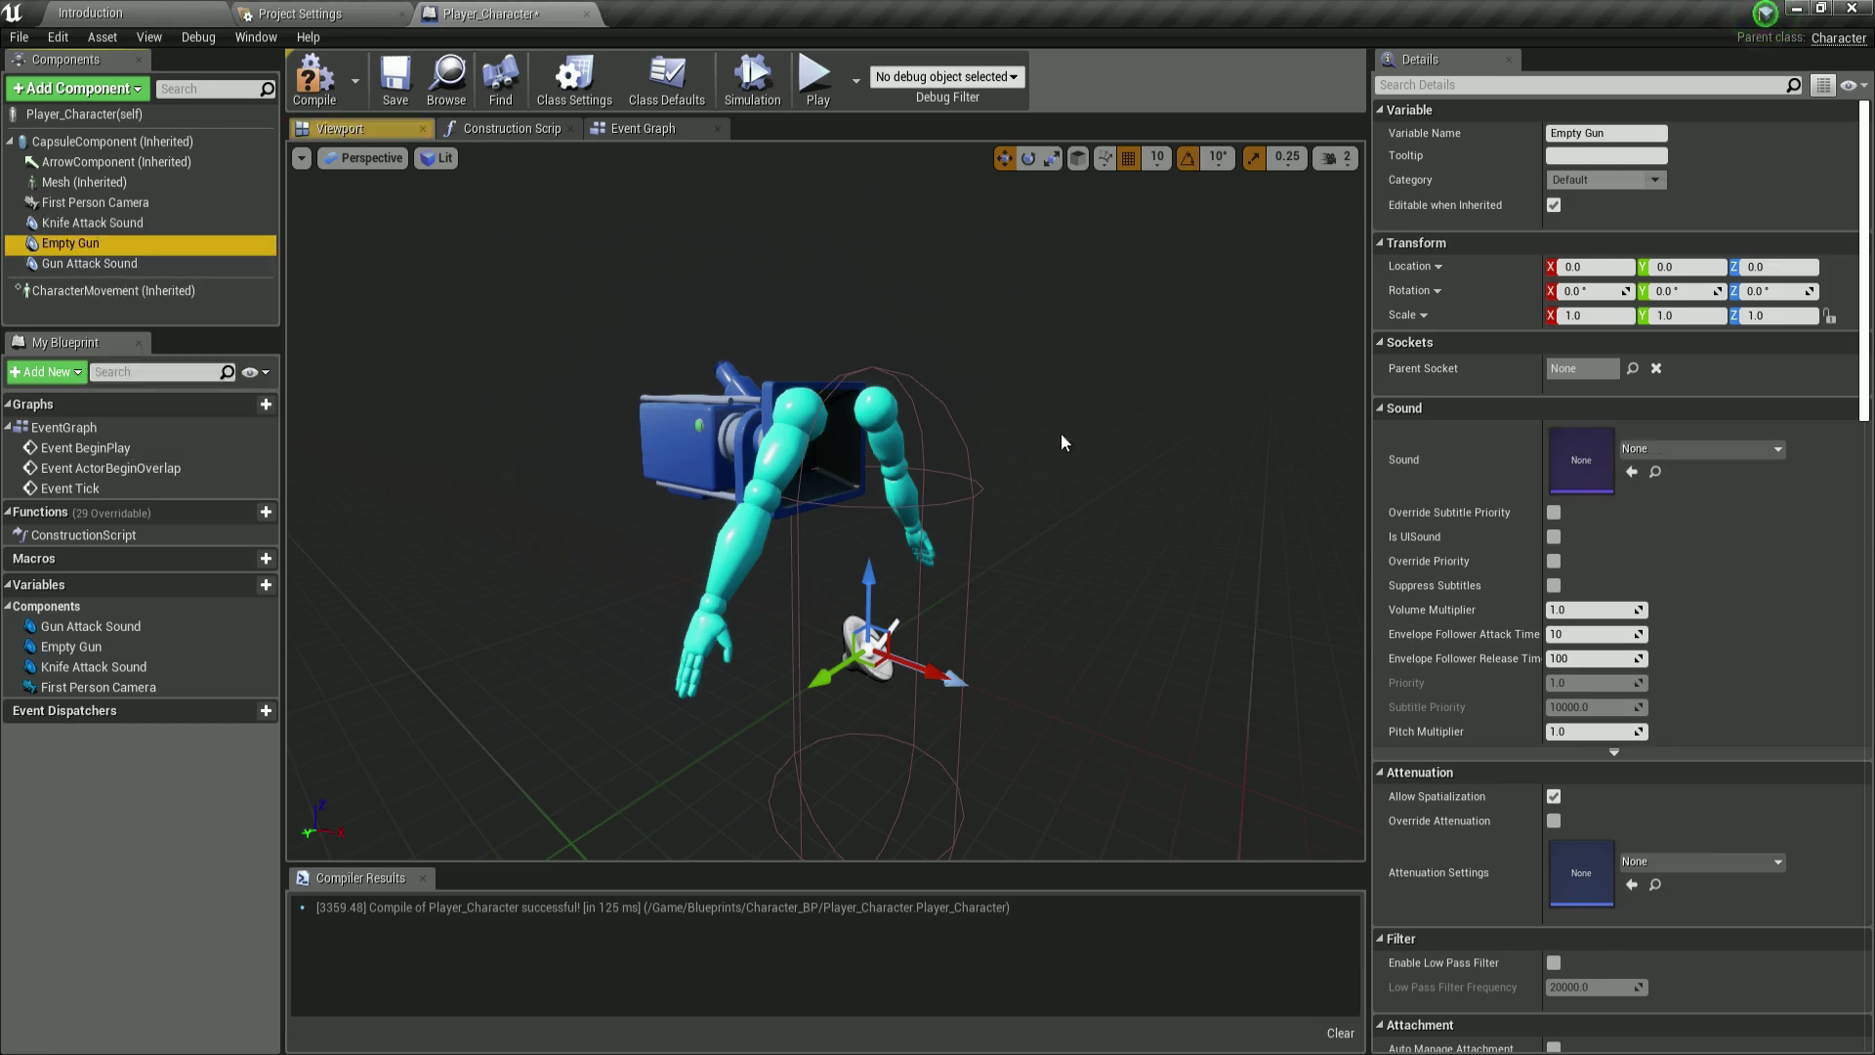
left_click(1661, 448)
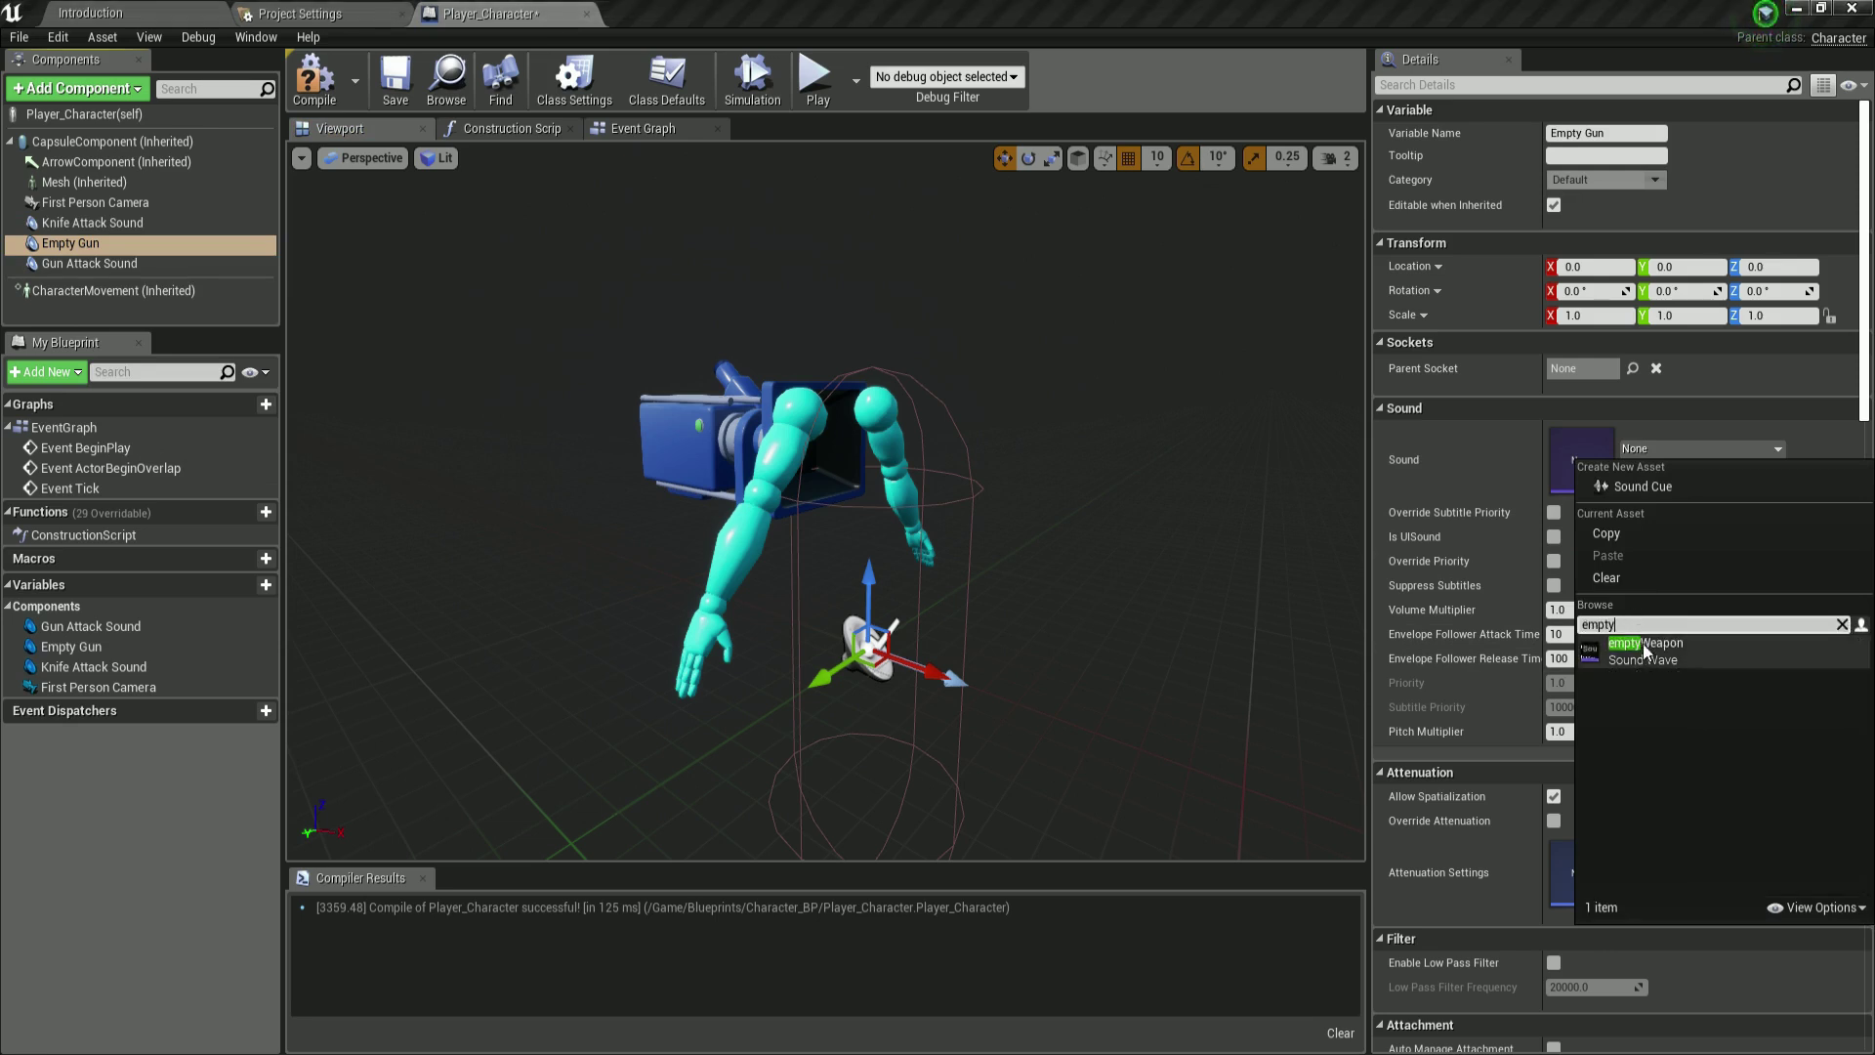
left_click(1650, 650)
Step: Assign the shot sound wave to Gun Attack Sound, then compile and save the blueprint
left_click(49, 267)
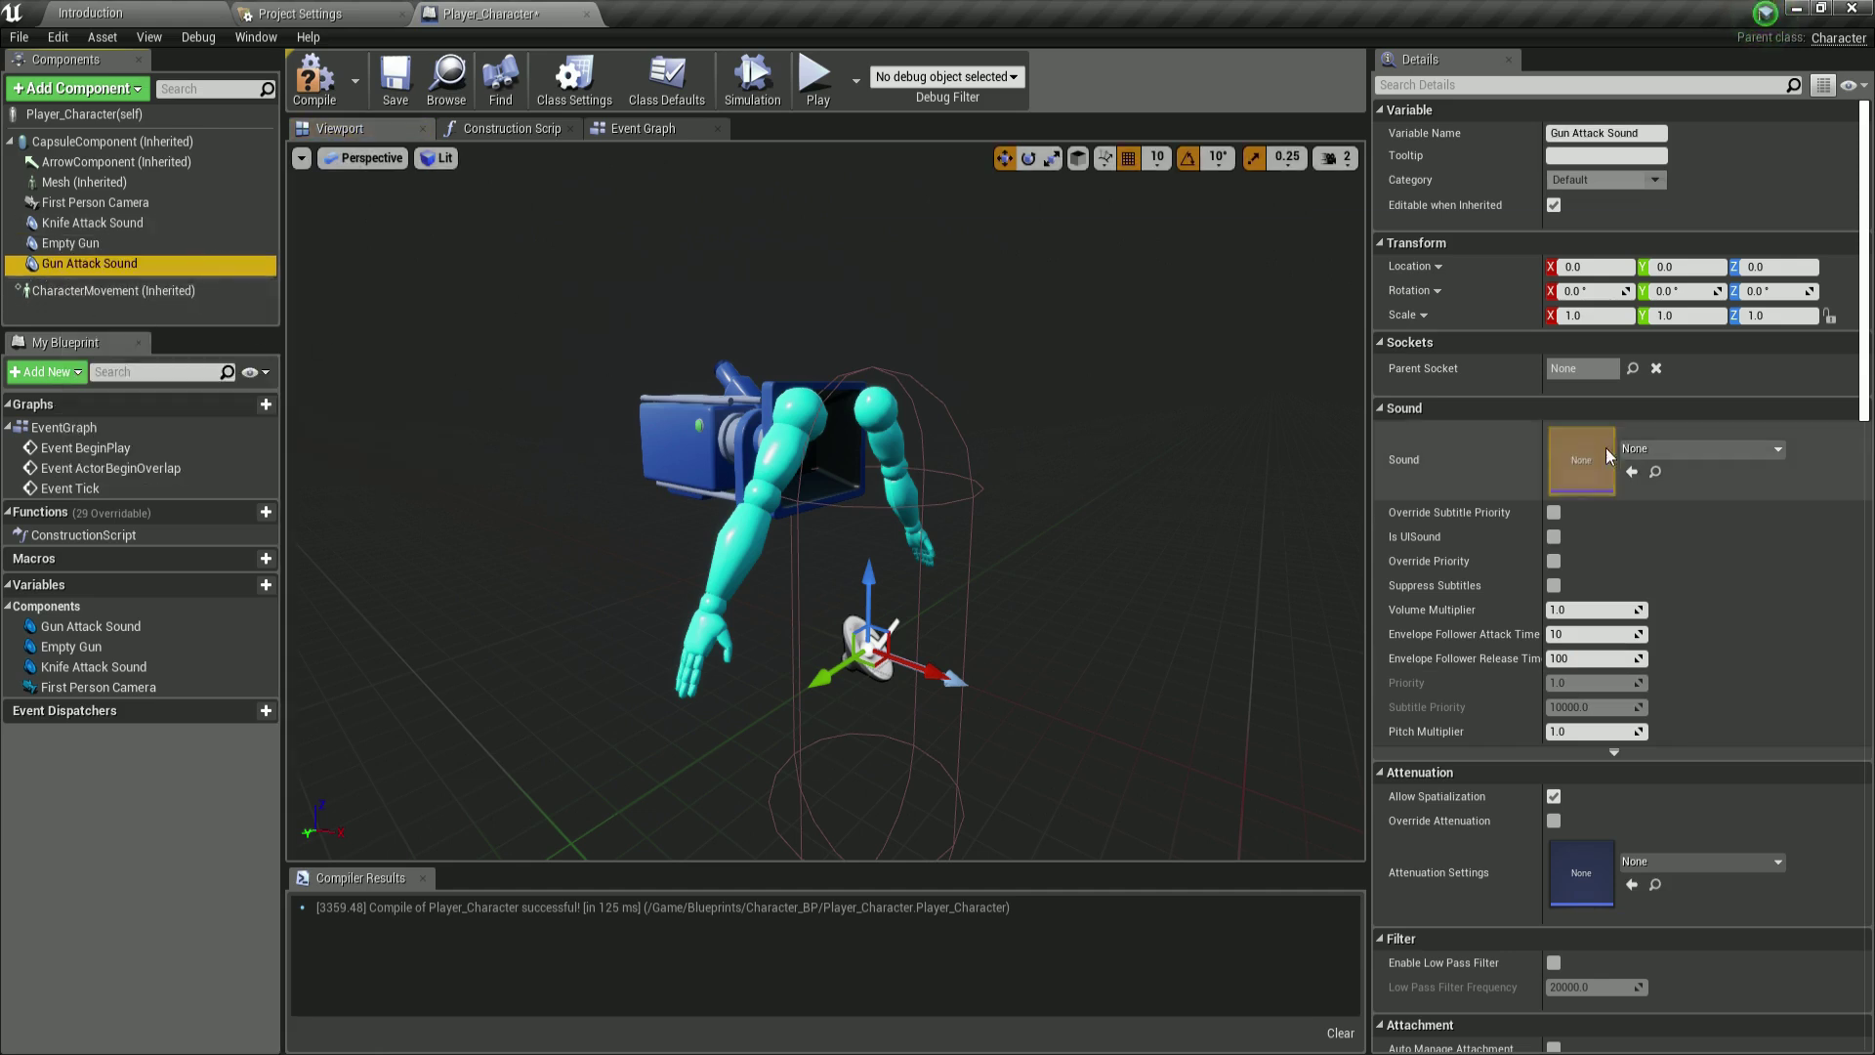
left_click(1690, 445)
type("shot")
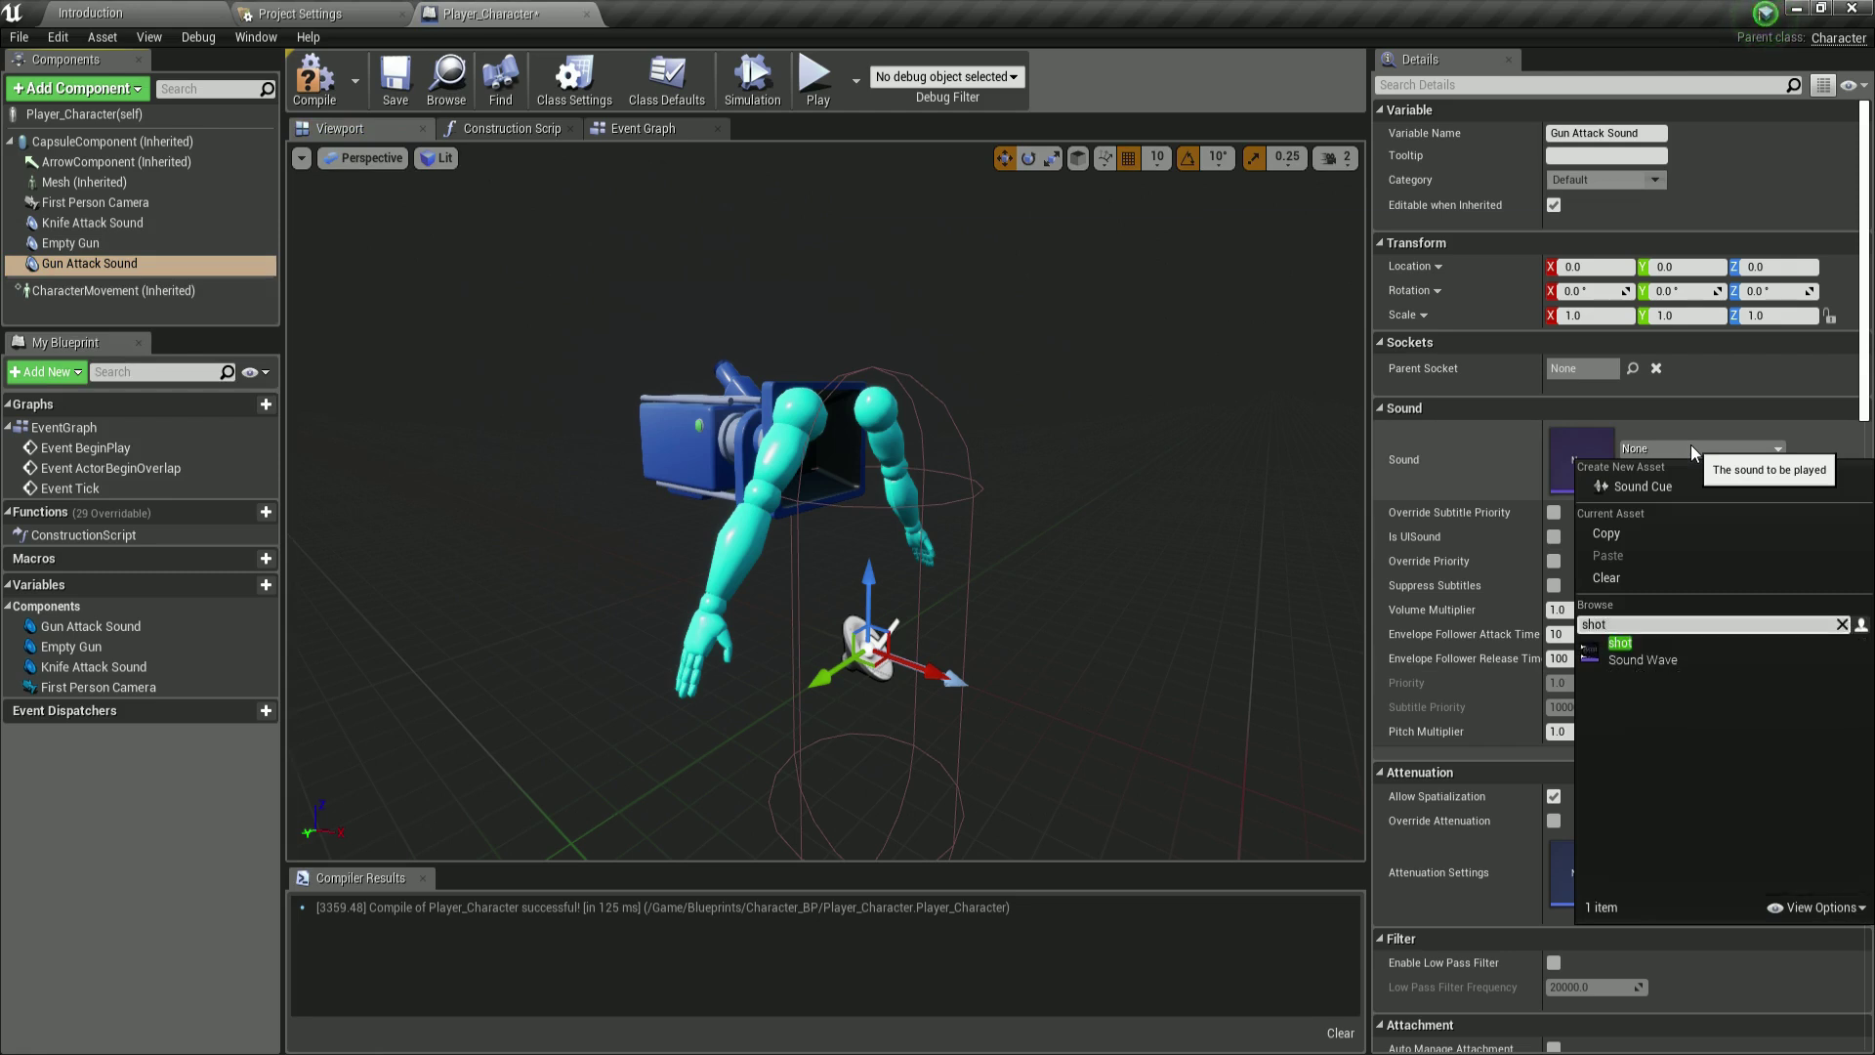
left_click(1660, 649)
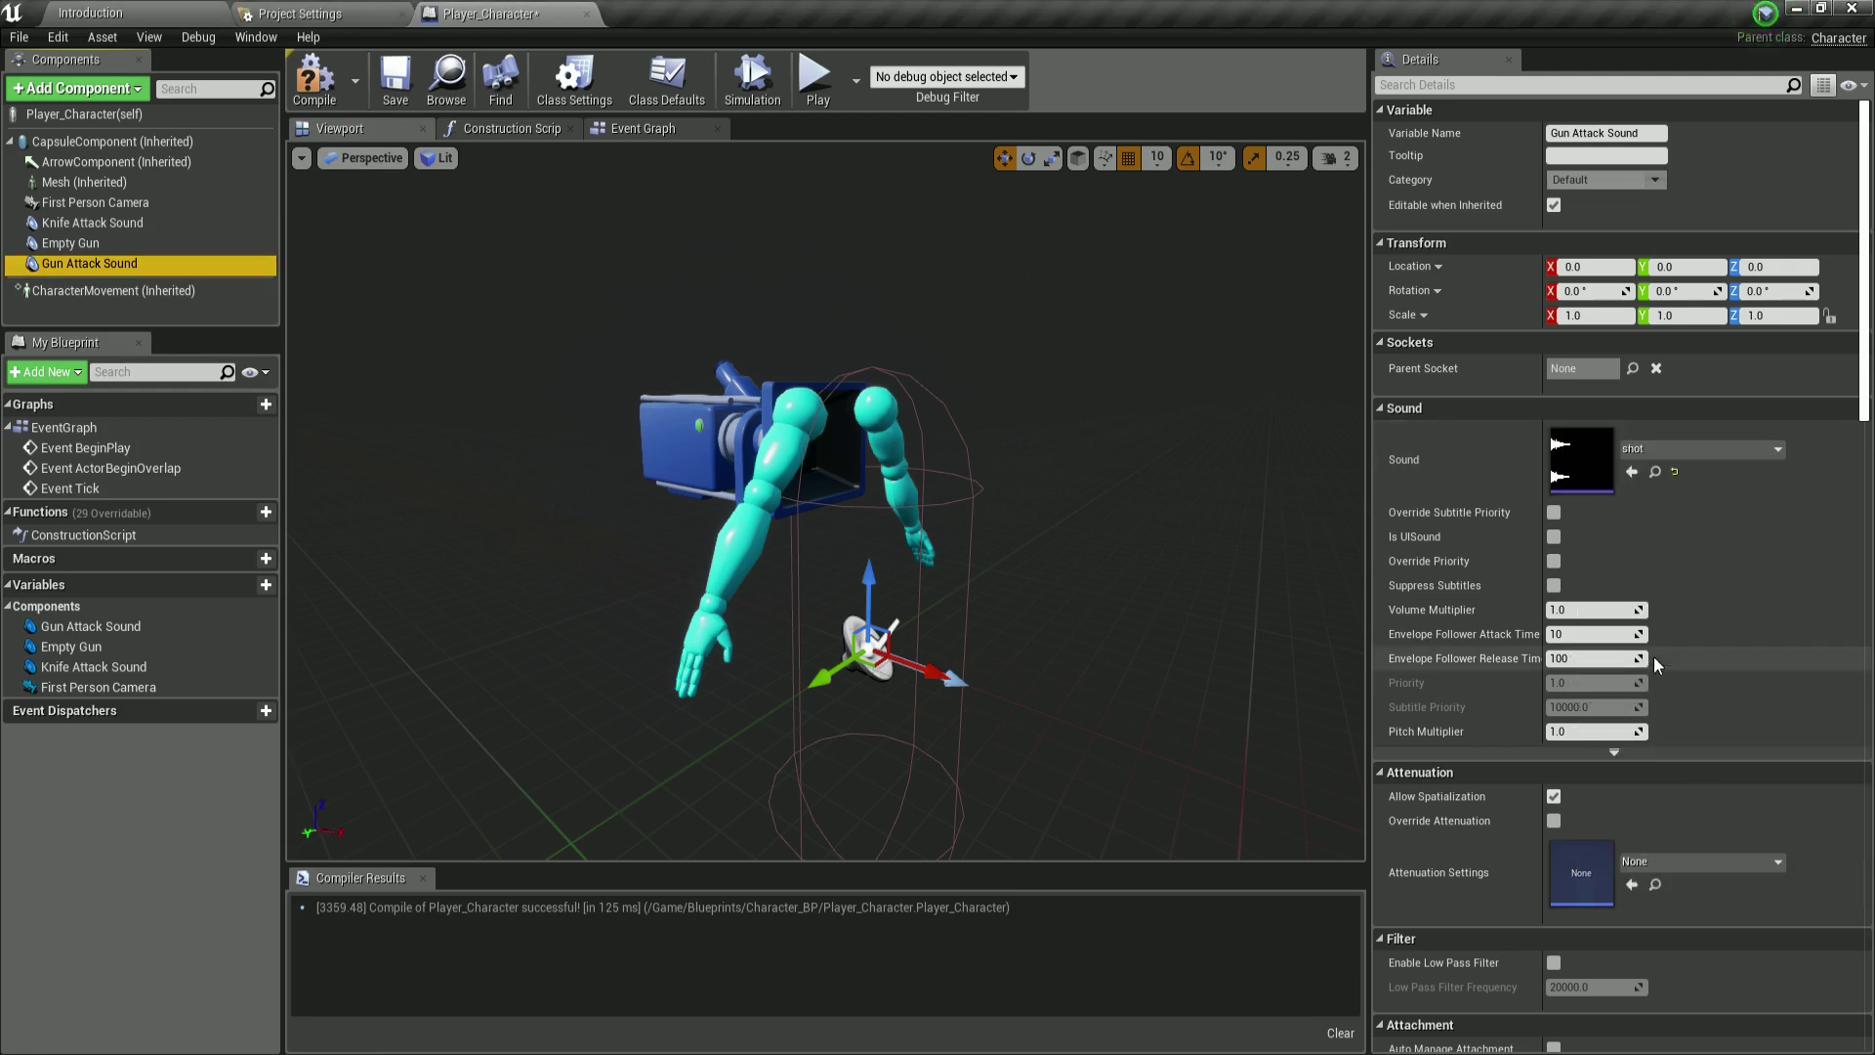
left_click(342, 90)
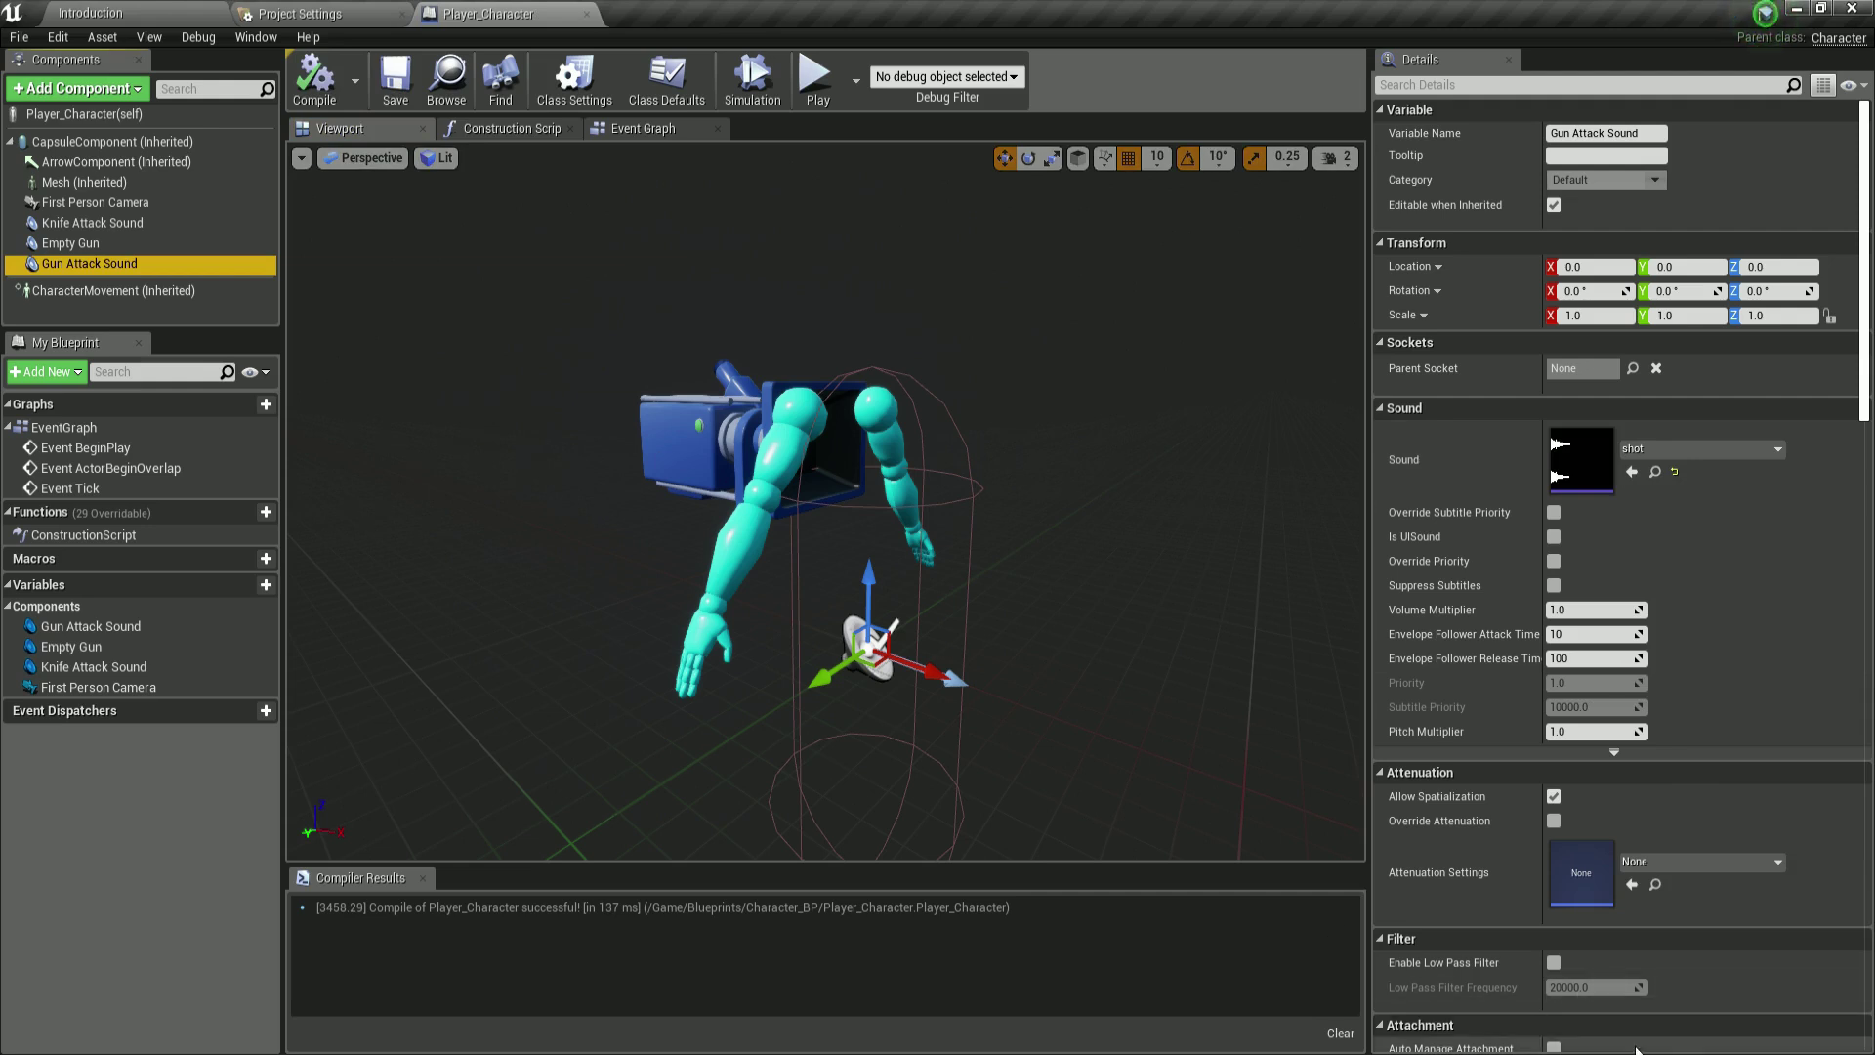
Step: Exit Steam and one other program running in the background
left_click(1702, 1052)
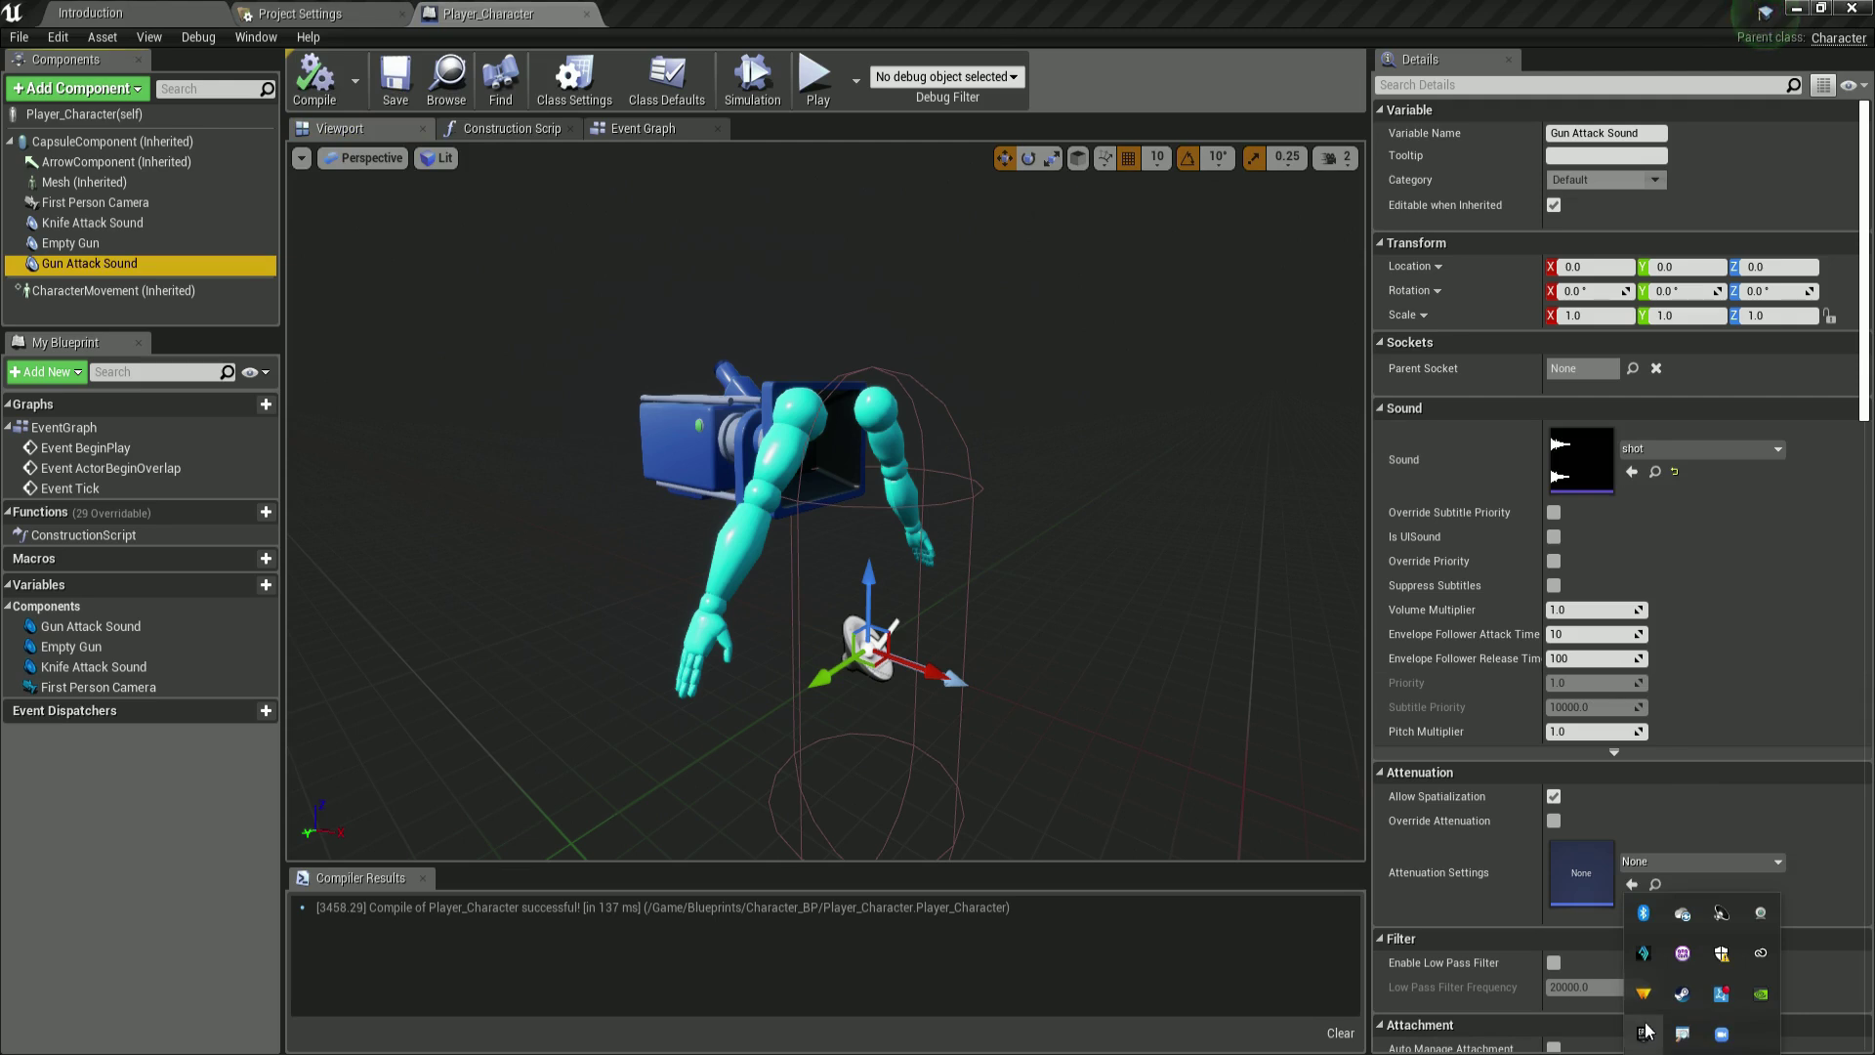
right_click(1645, 1032)
right_click(1678, 994)
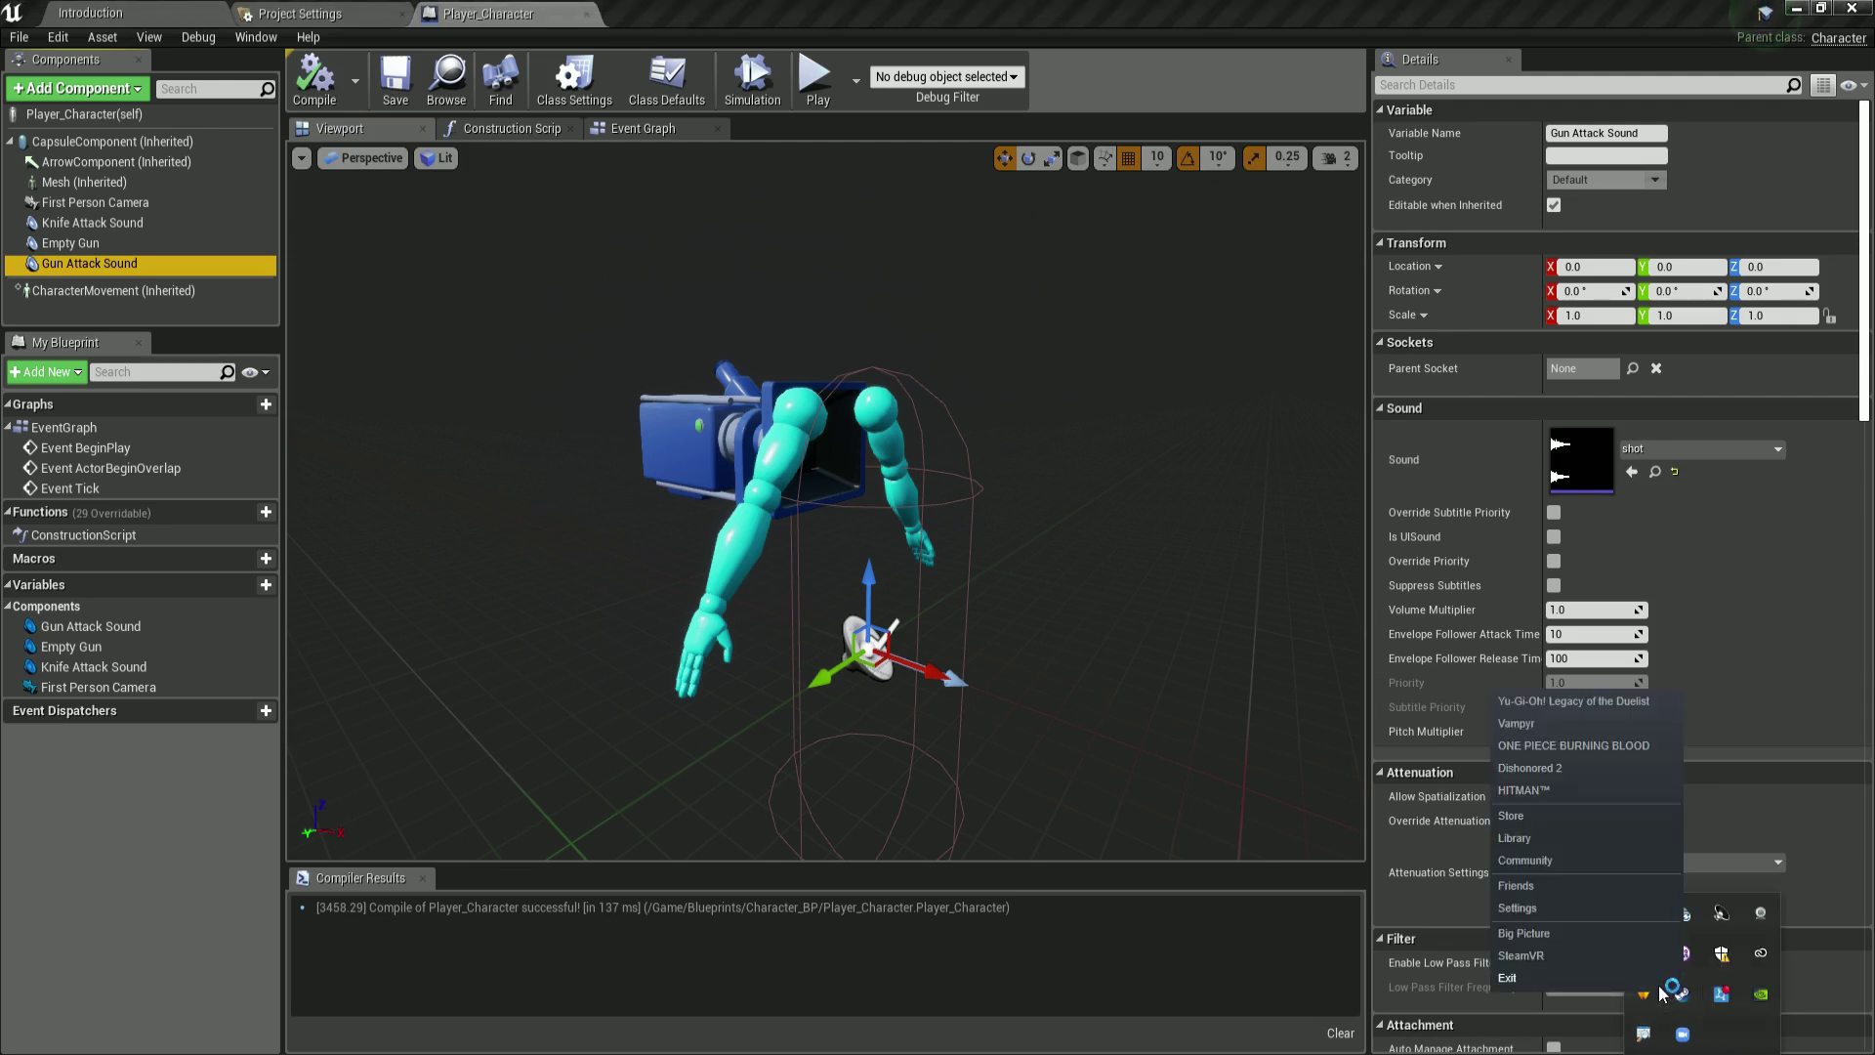
left_click(1660, 987)
left_click(1080, 342)
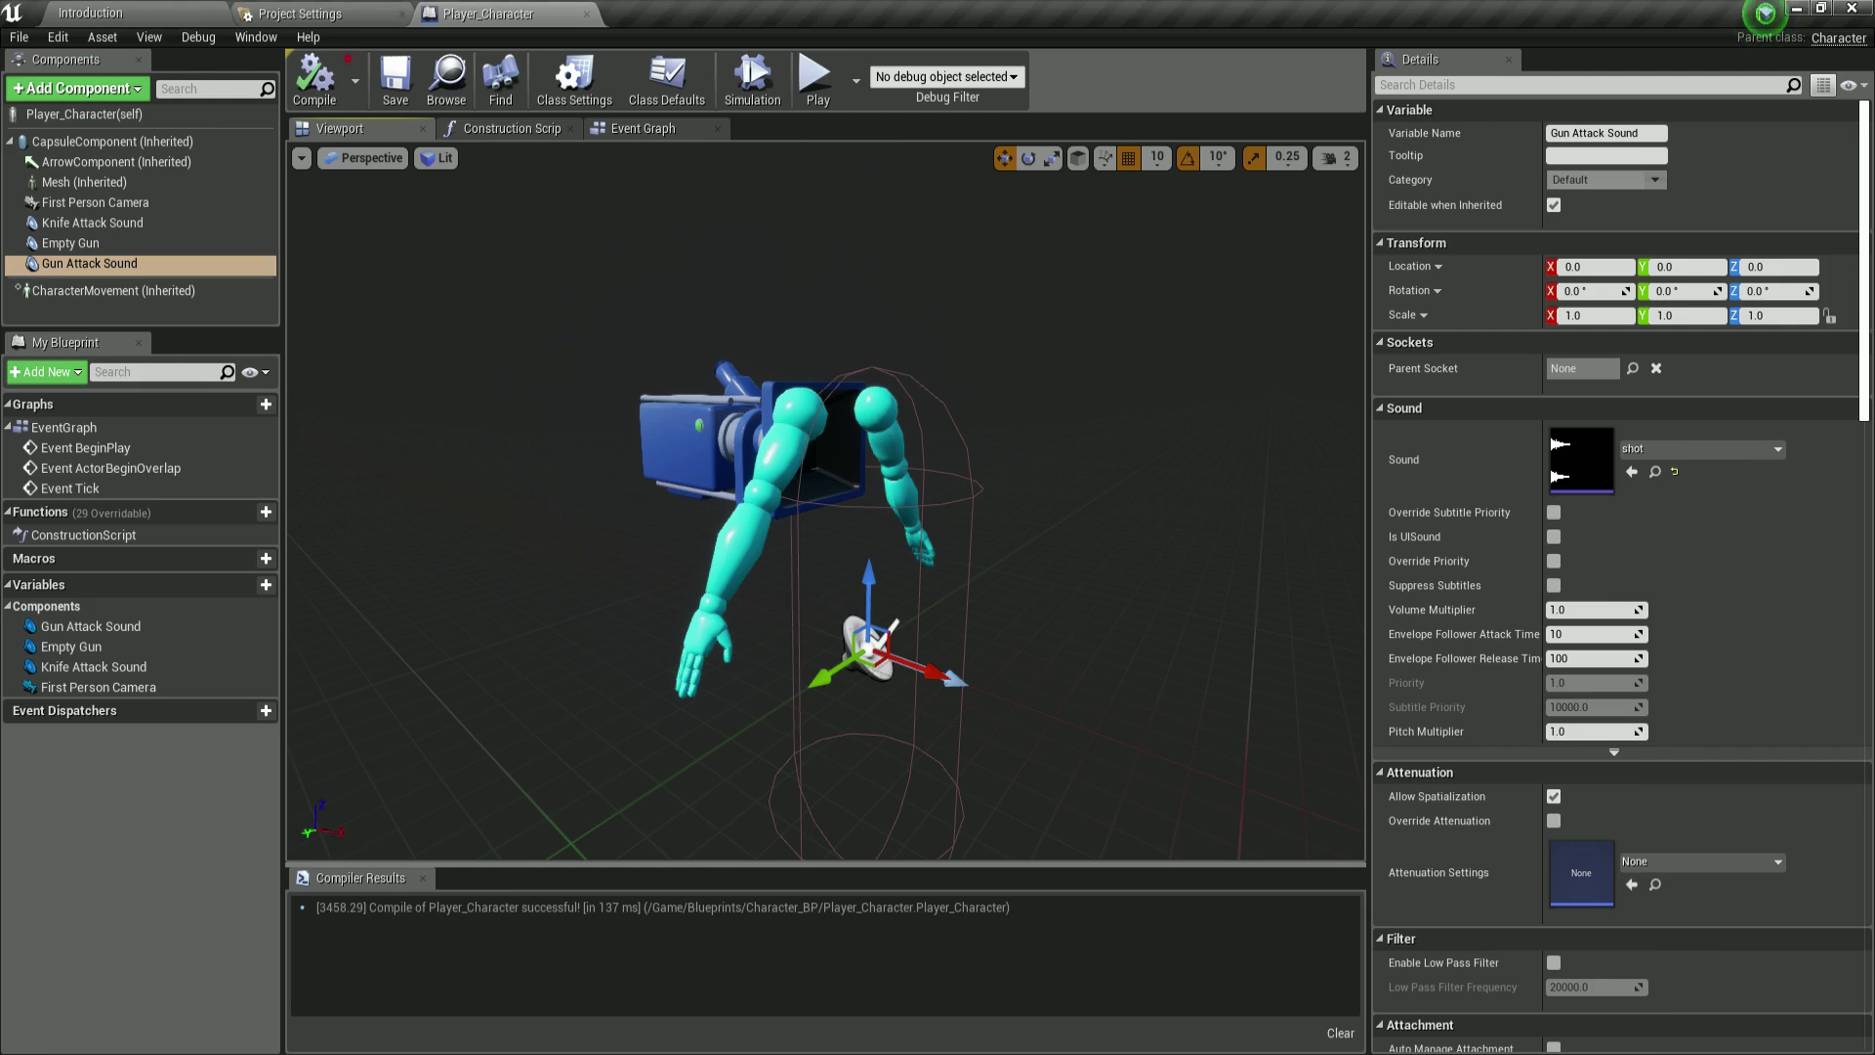
key("Escape")
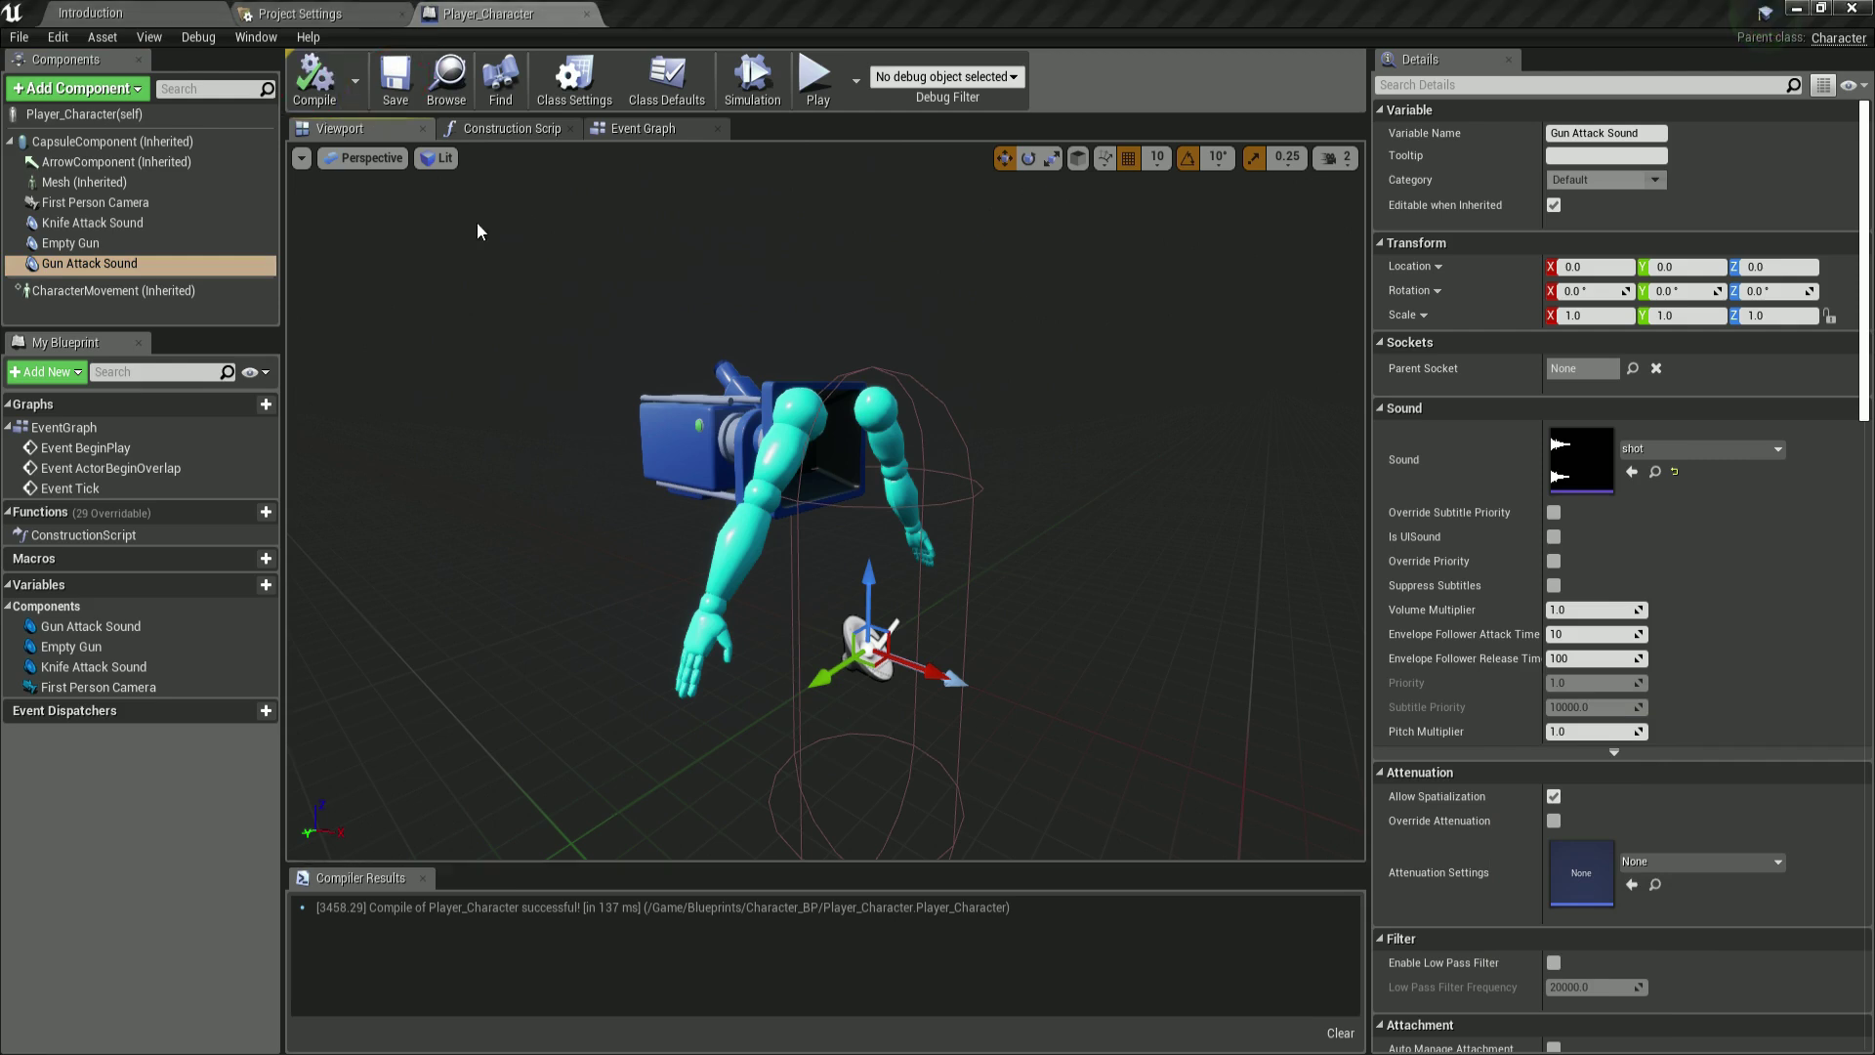
left_click(1105, 93)
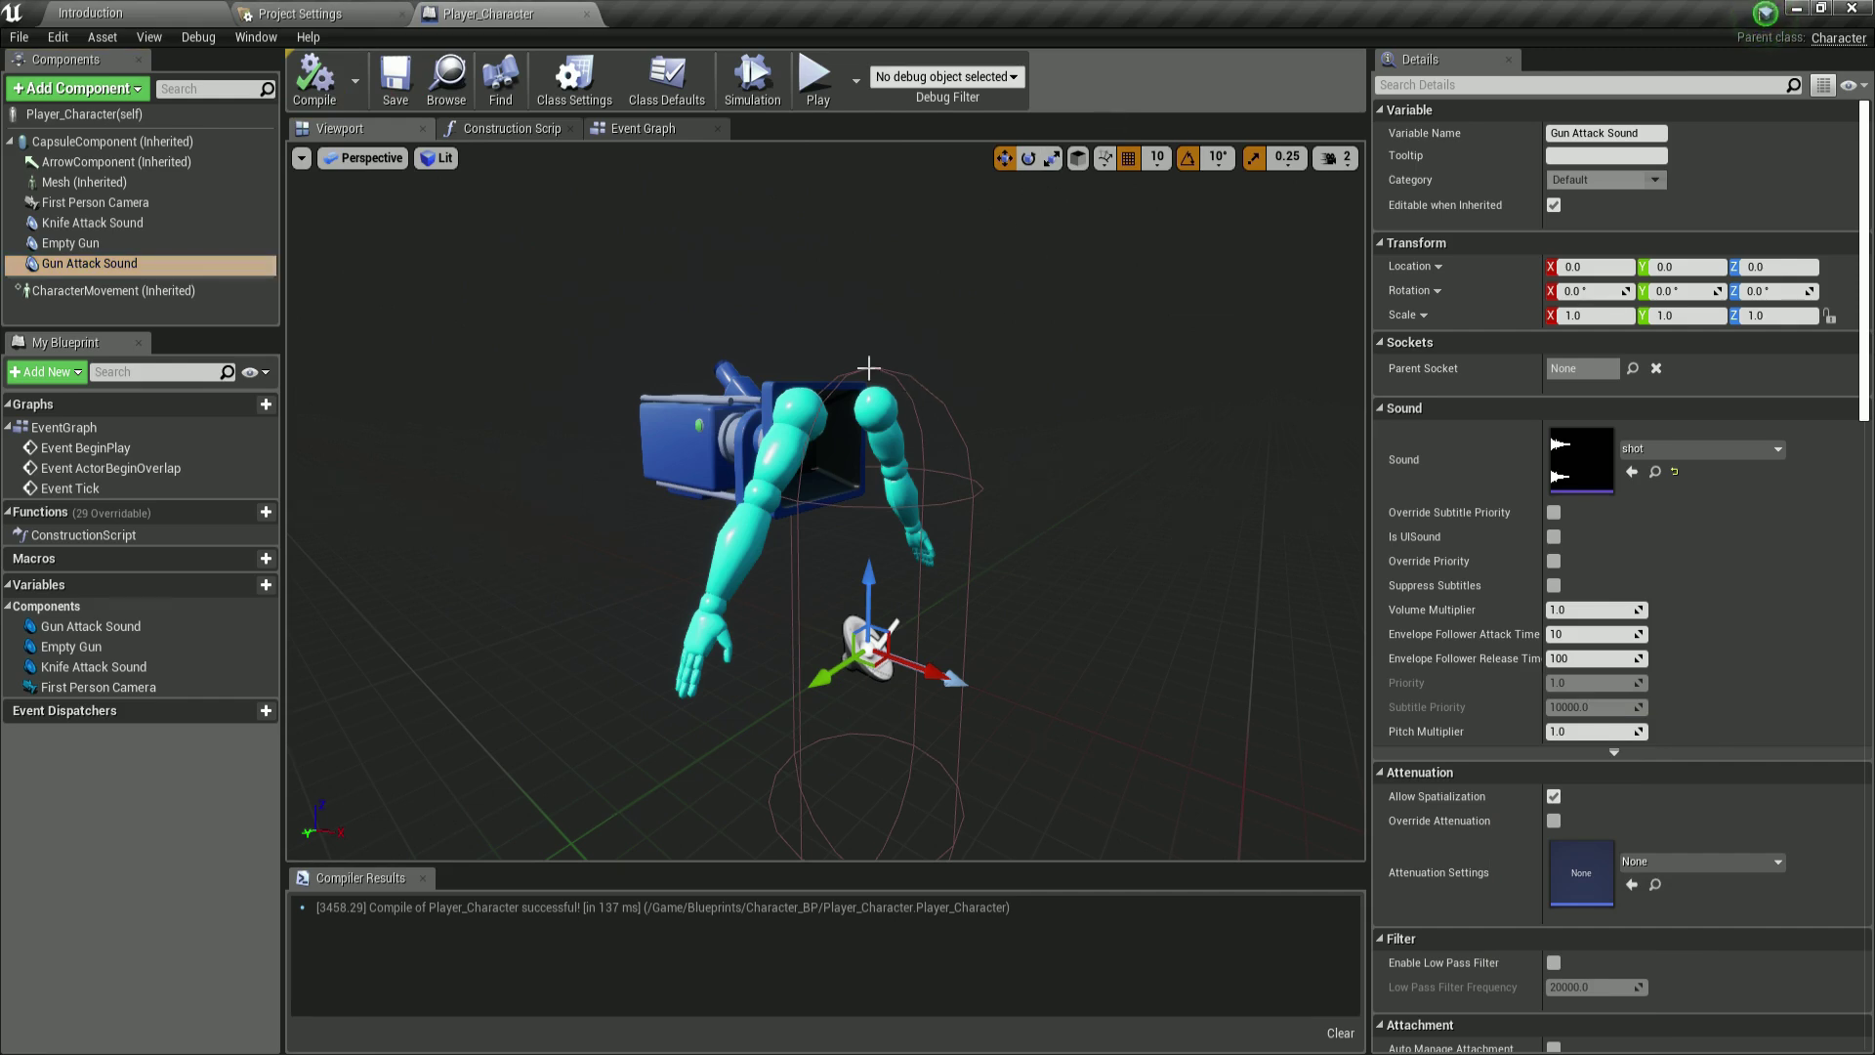
right_click_drag(625, 412, 548, 478)
key("a")
Step: Show the Selected GameMode classes in the project's Maps & Modes settings
left_click(312, 13)
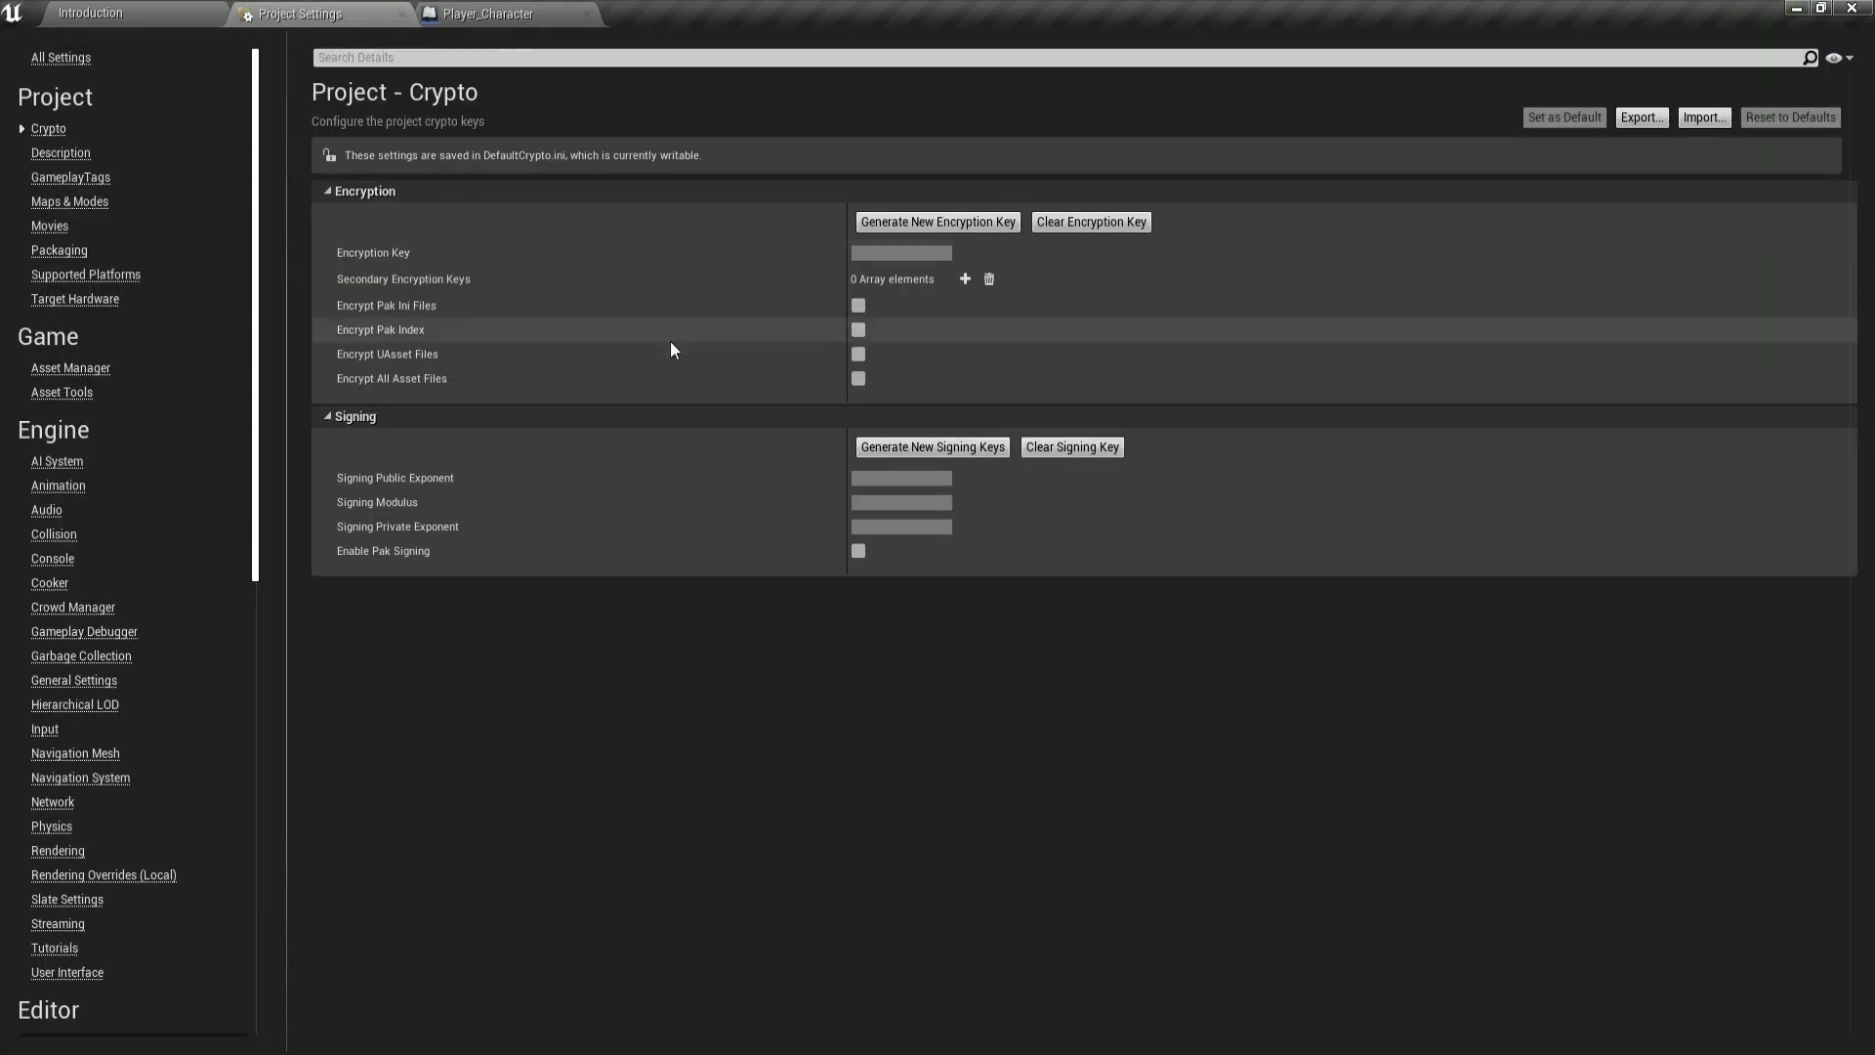
left_click(69, 201)
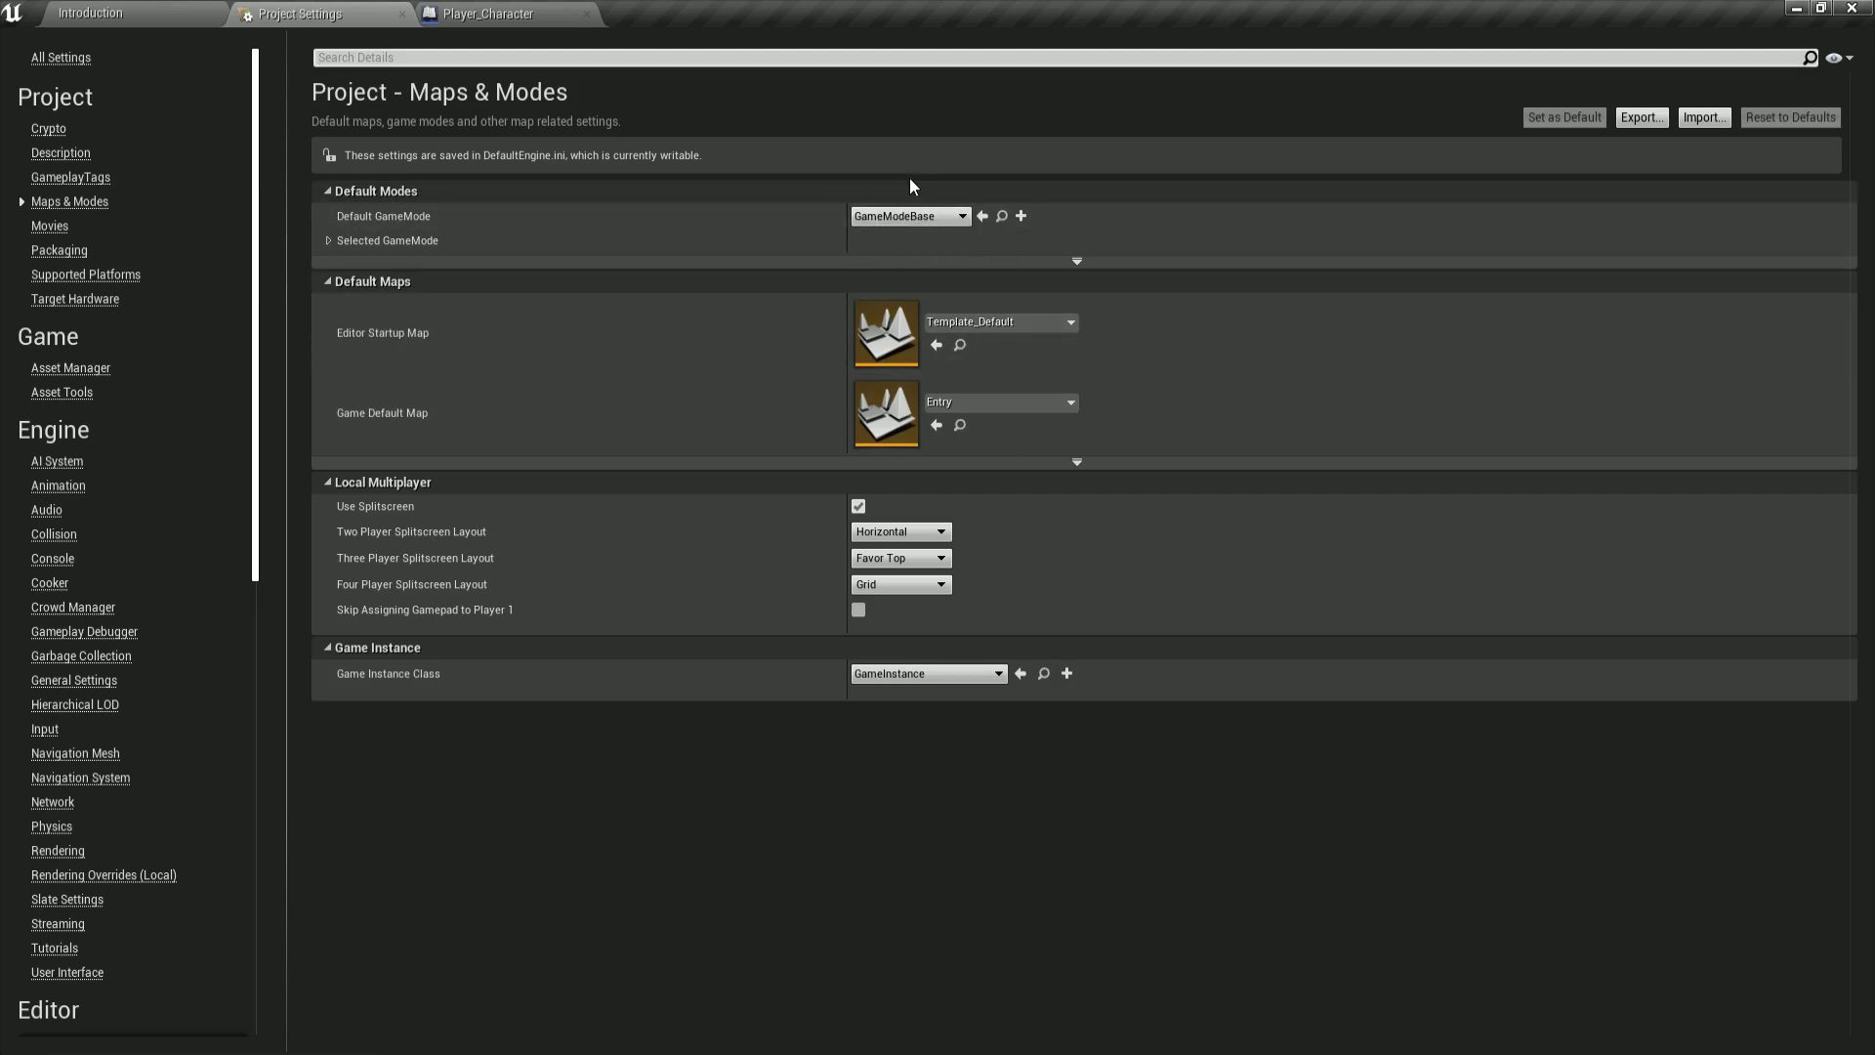
left_click(329, 240)
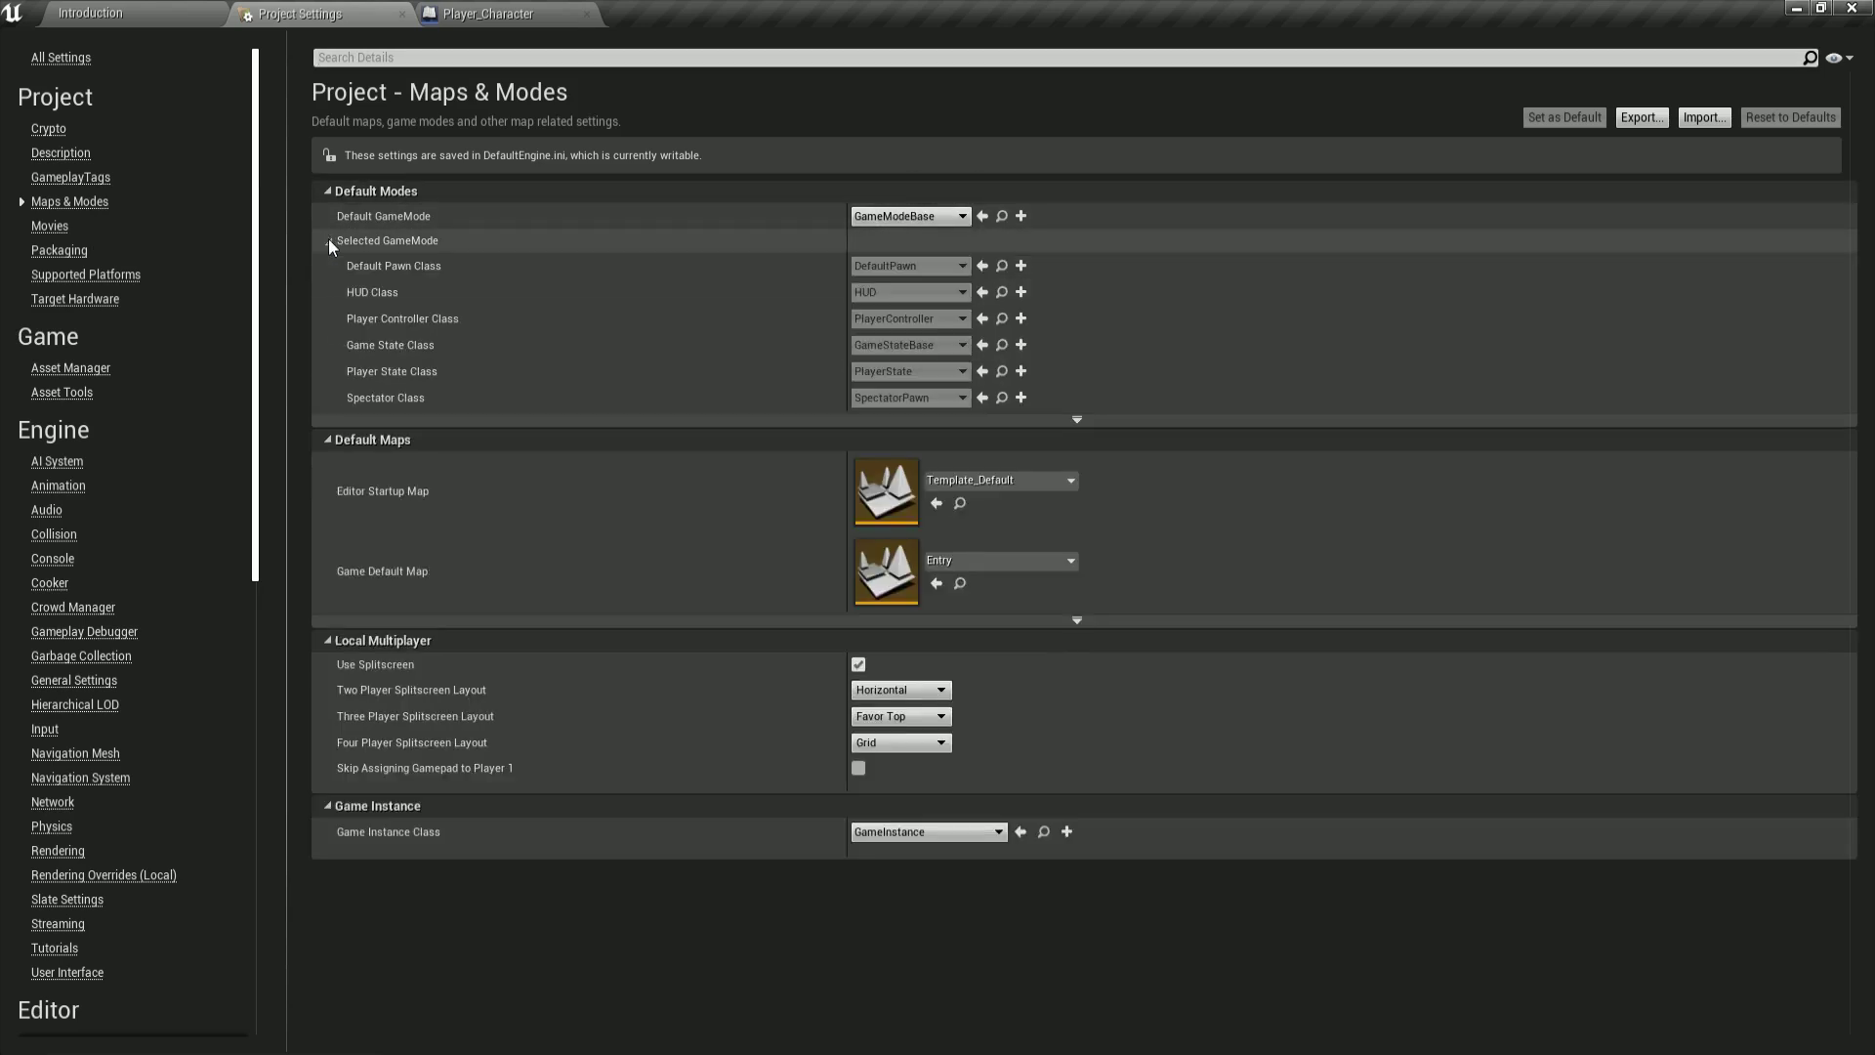
Step: Return to the Introduction level and look down the corridor with the floor text
left_click(156, 15)
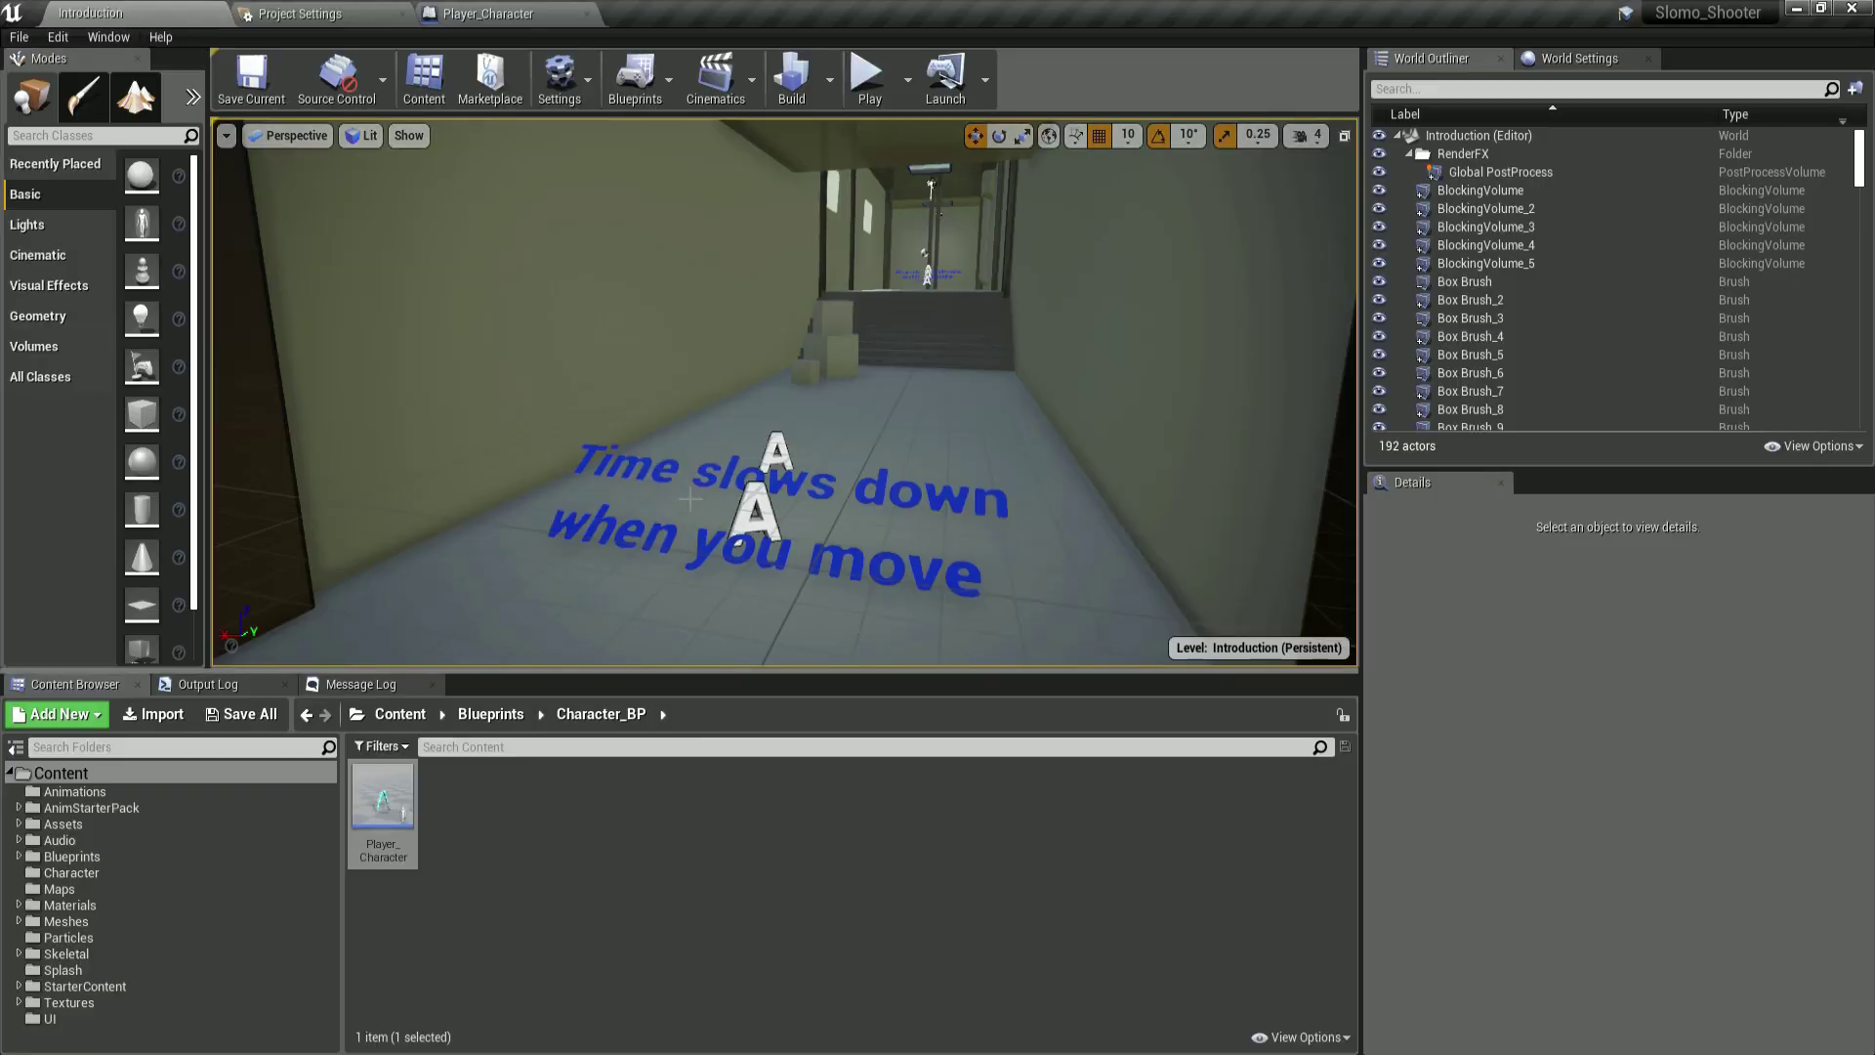
mouse_move(622, 420)
right_mouse_down()
mouse_move(694, 435)
mouse_move(645, 437)
mouse_move(633, 393)
right_mouse_up()
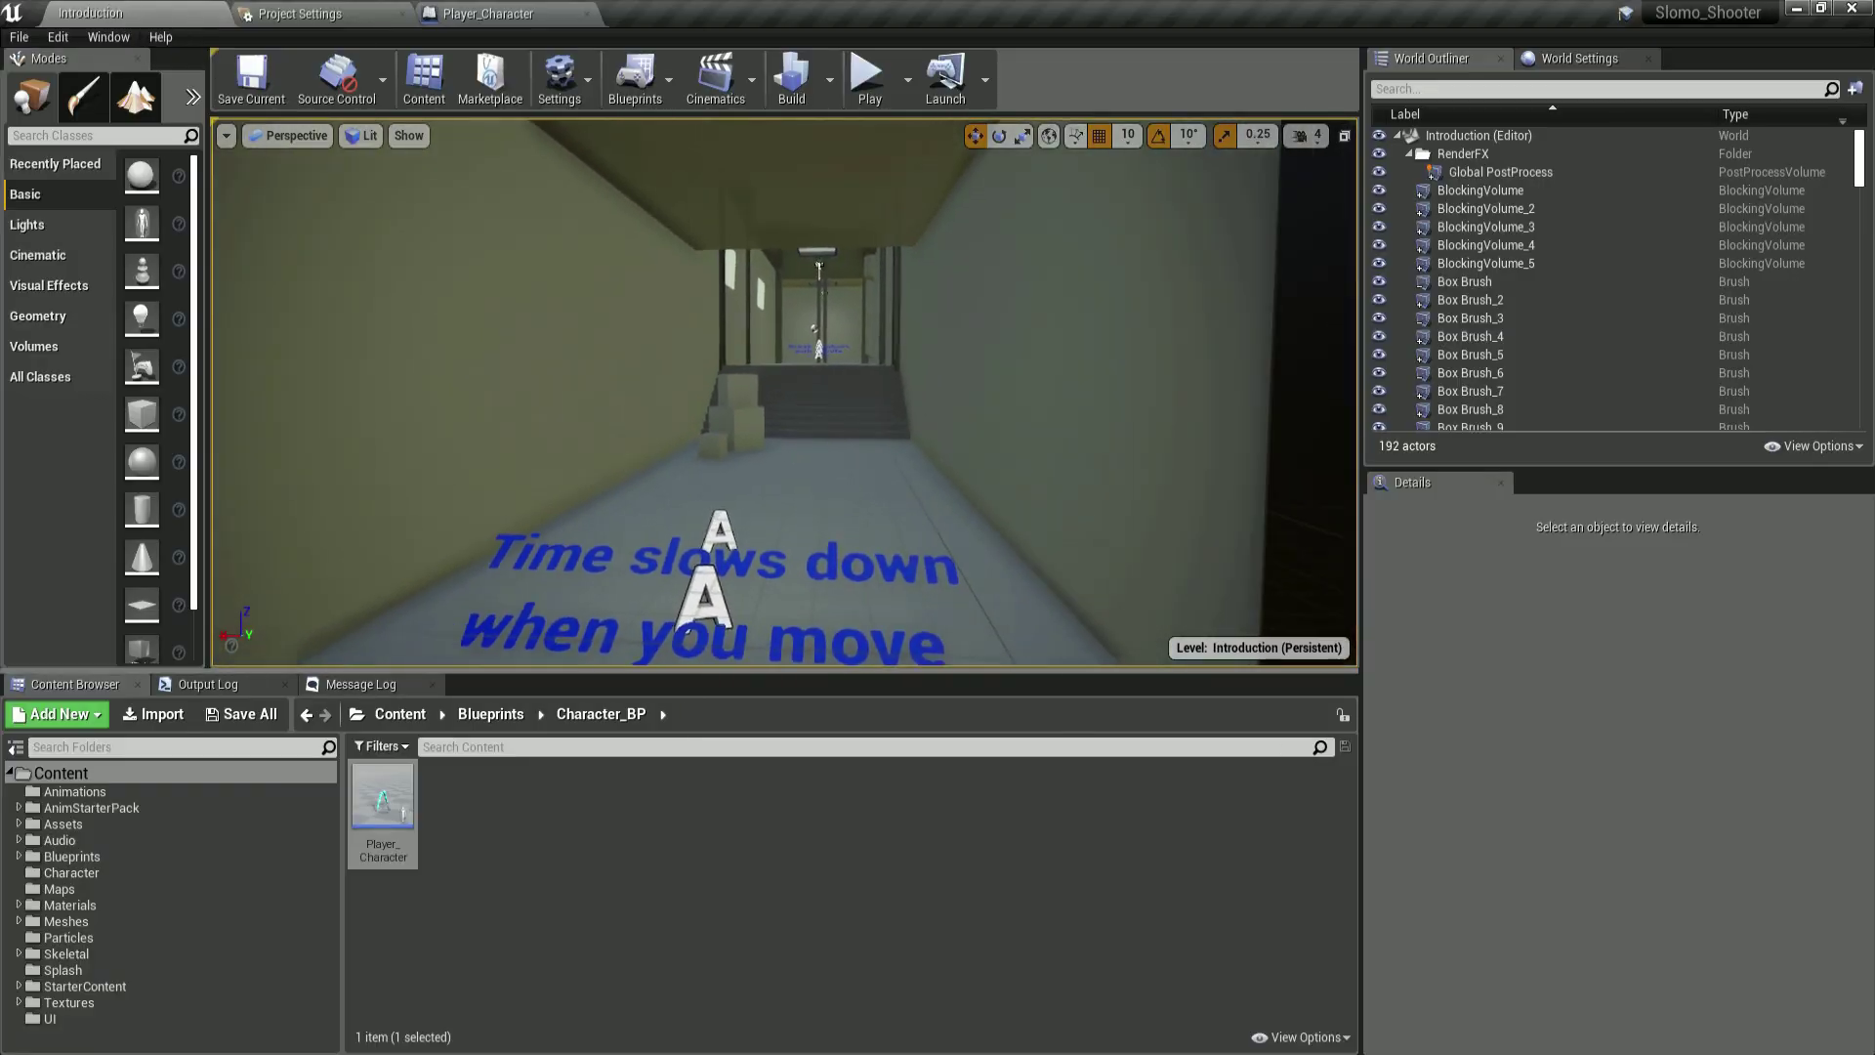
right_click_drag(649, 494, 623, 419)
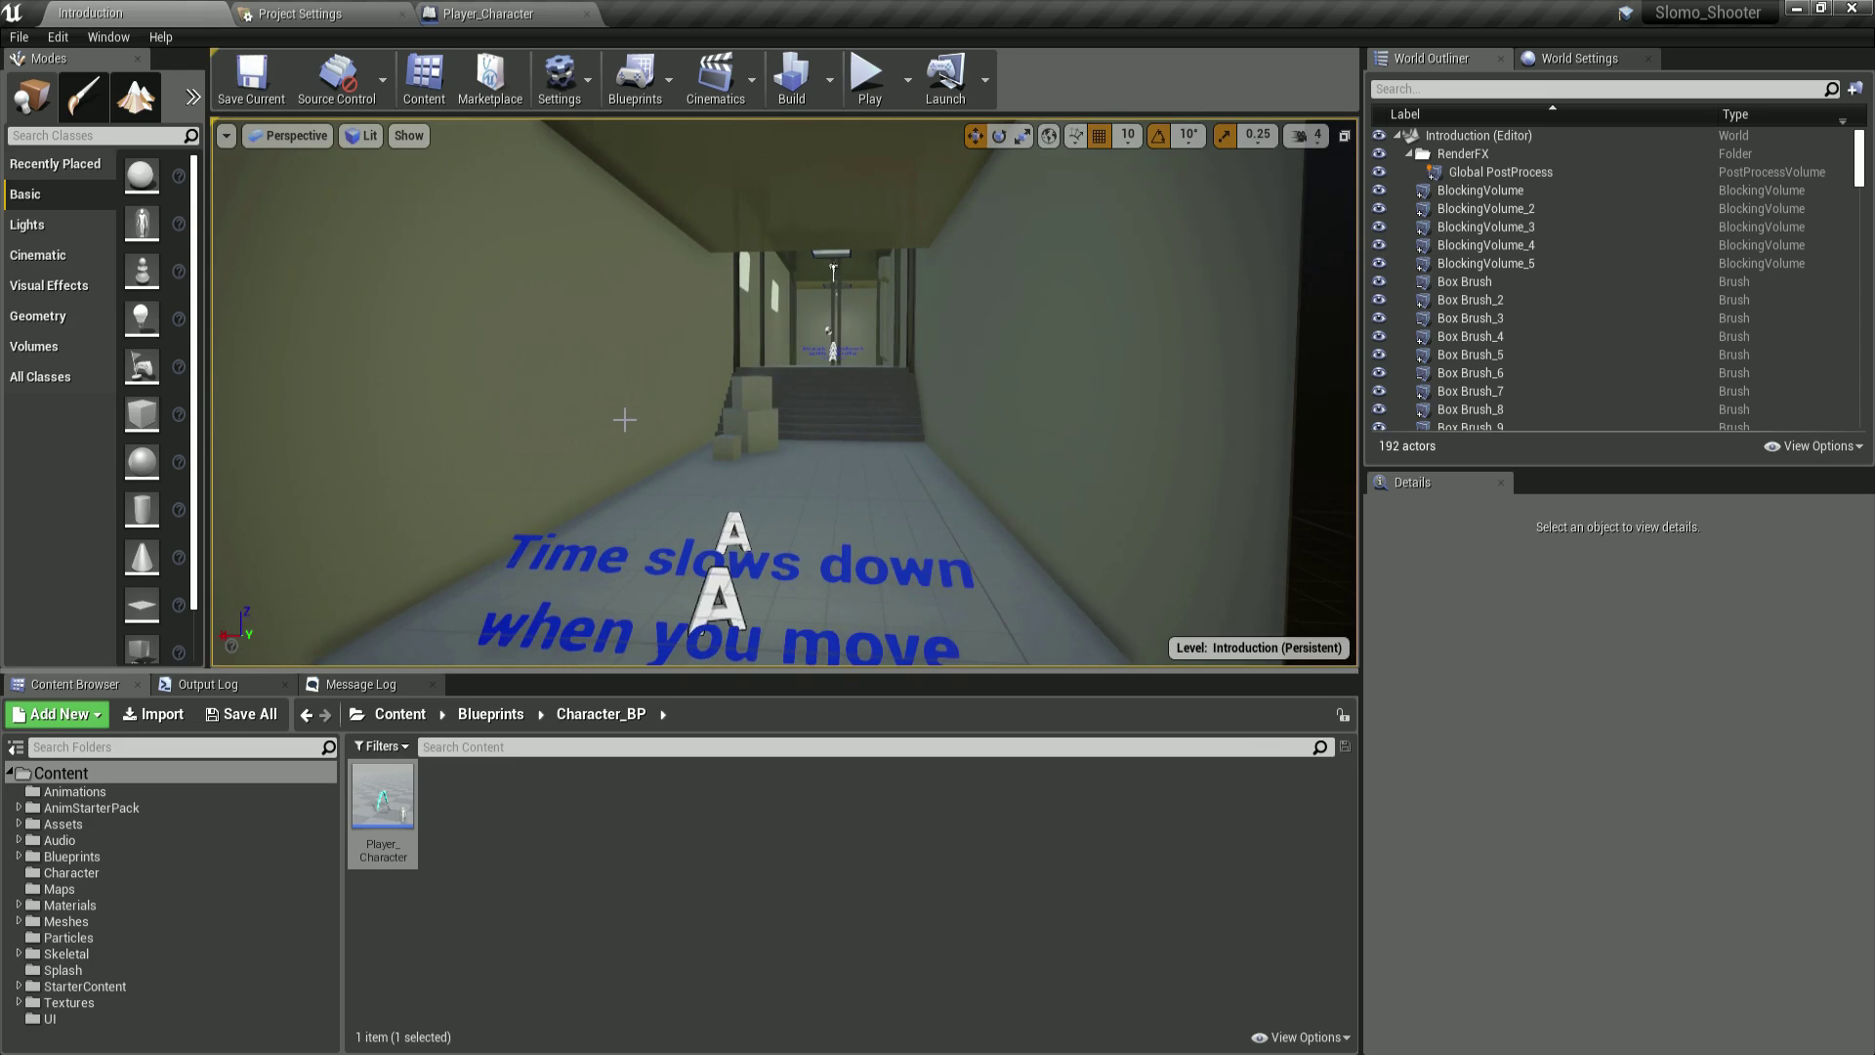